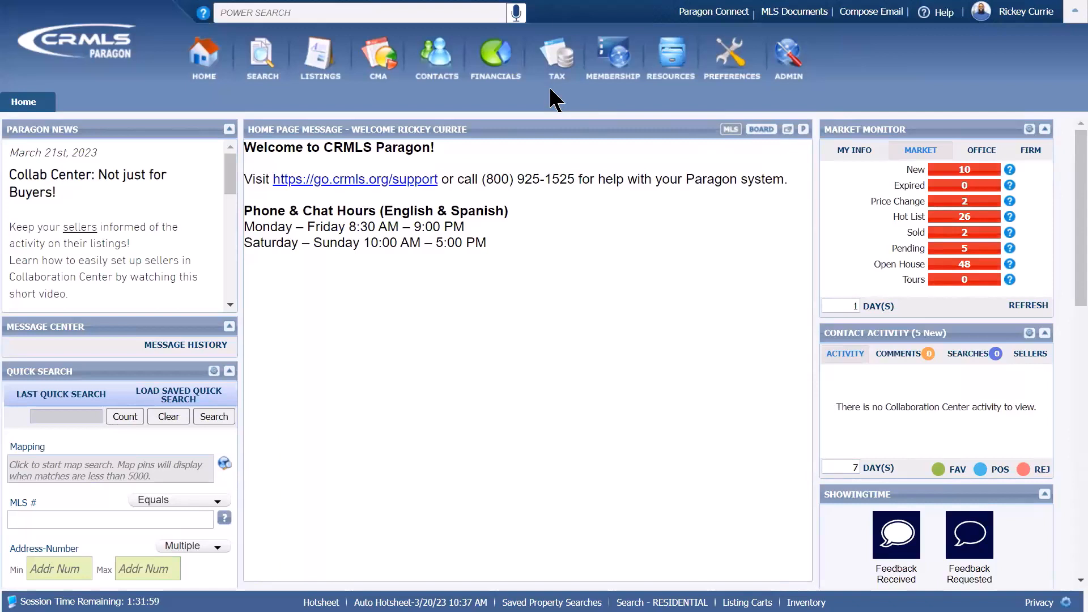
- Open the TAX toolbar menu to list CRS Data Tax Autofill and Tax Search
click(566, 79)
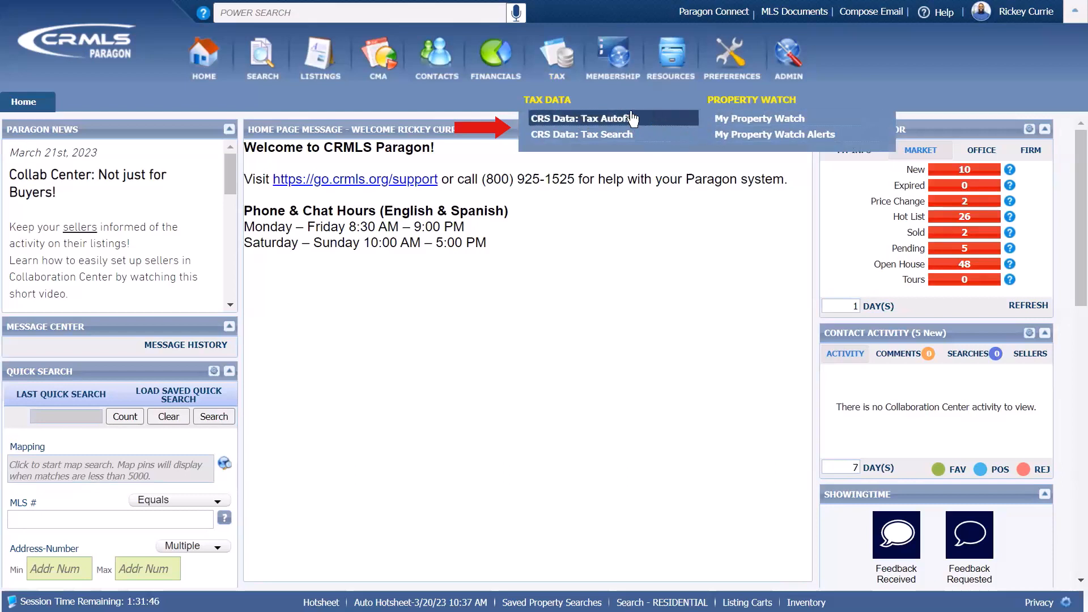
click(590, 140)
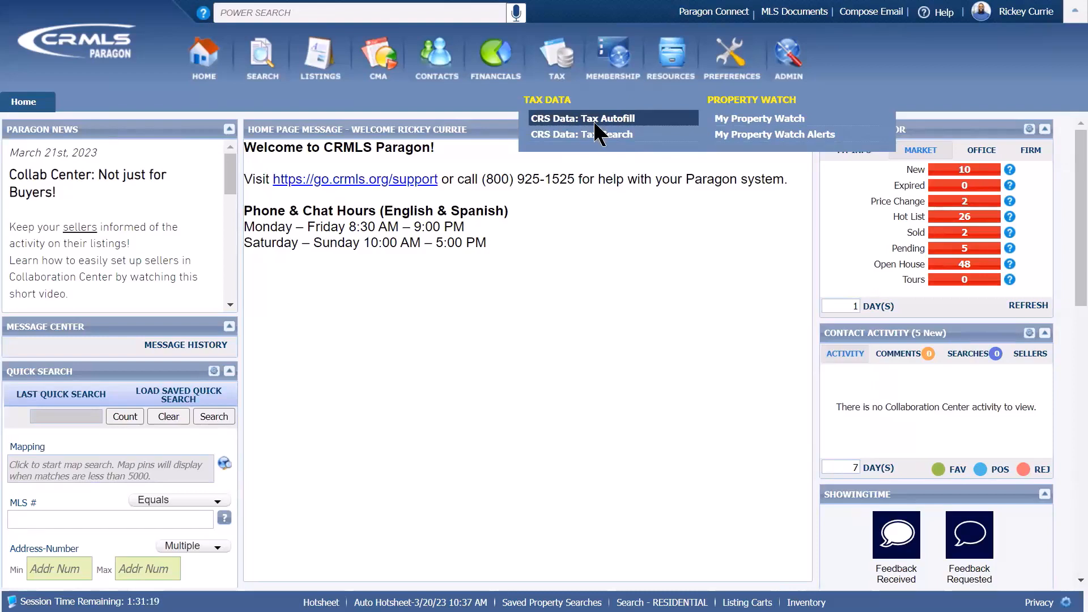
- Open the Tax Autofill search form and set the county to San Diego
click(593, 121)
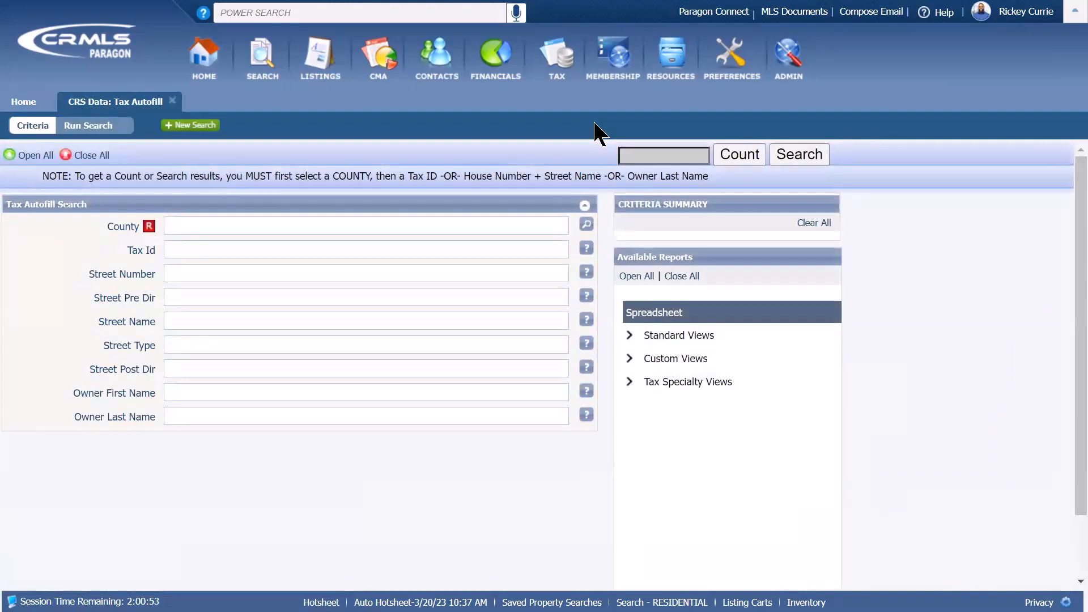
text(san di)
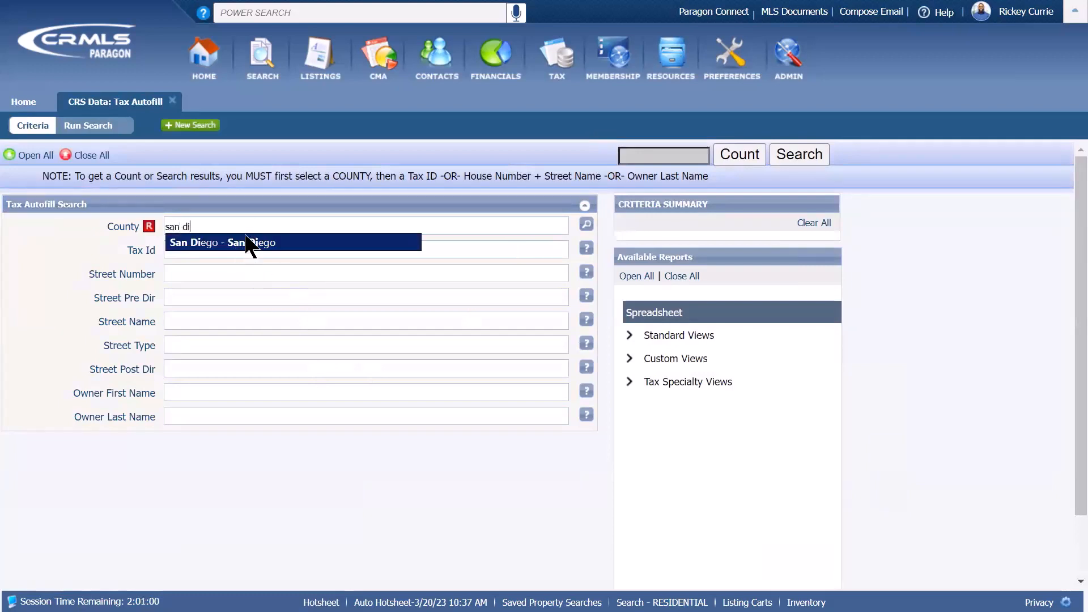
click(250, 243)
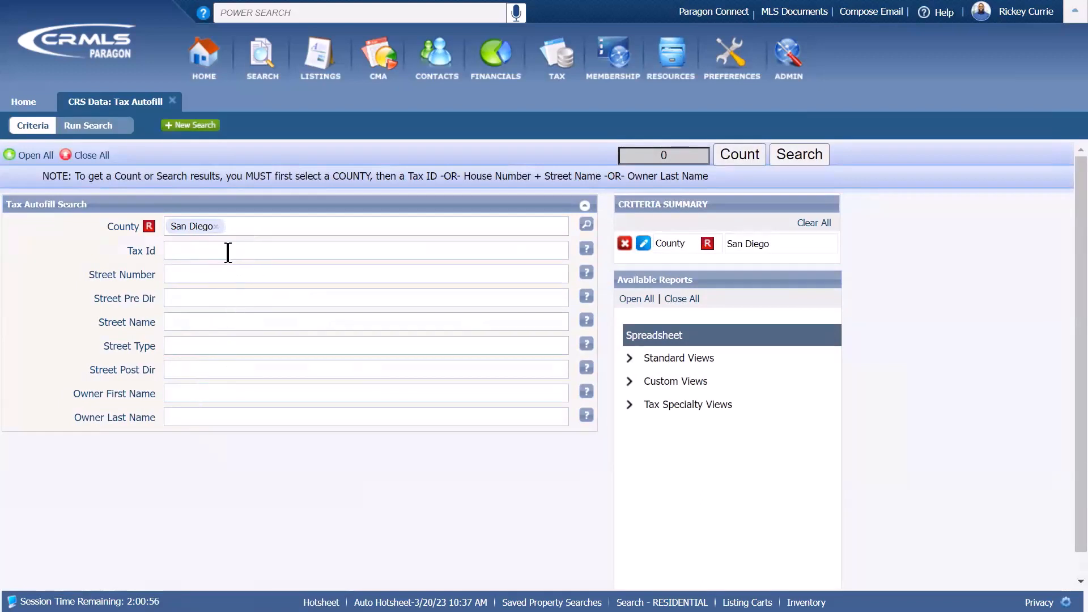
click(205, 276)
click(202, 317)
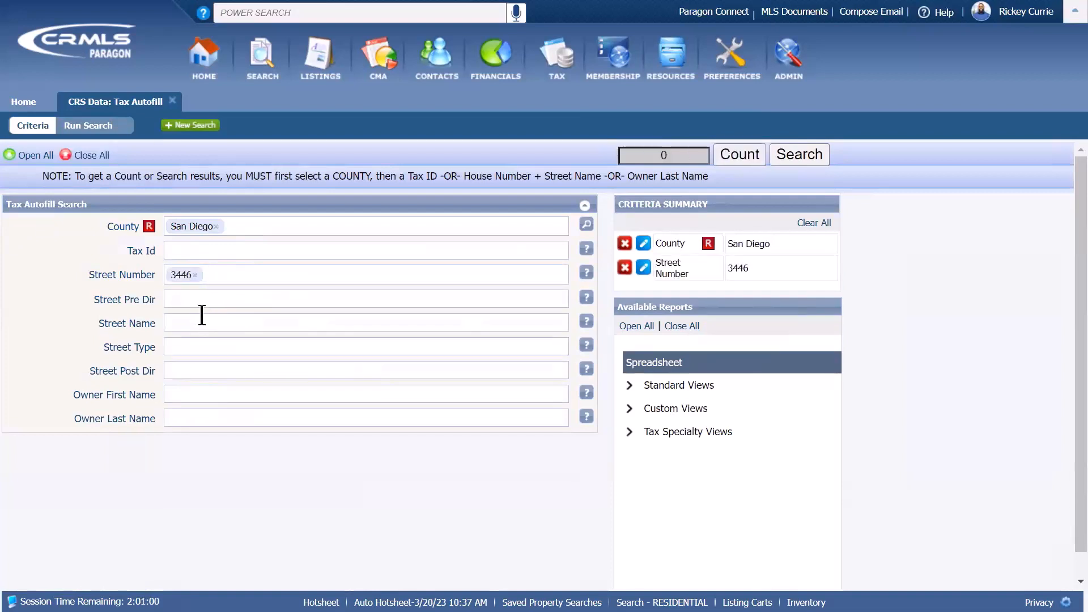
key(Return)
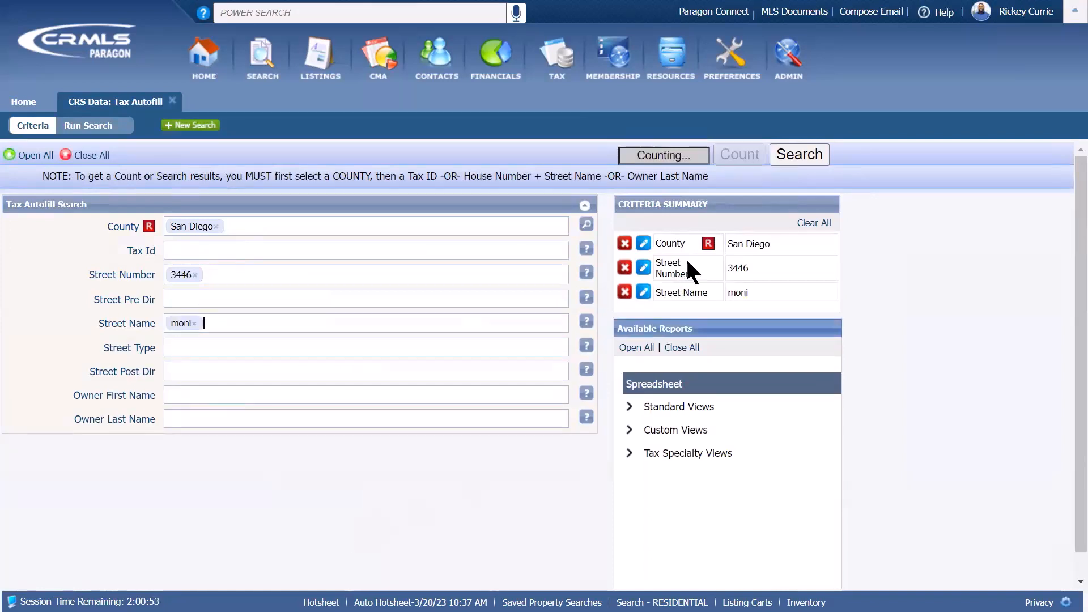
click(663, 157)
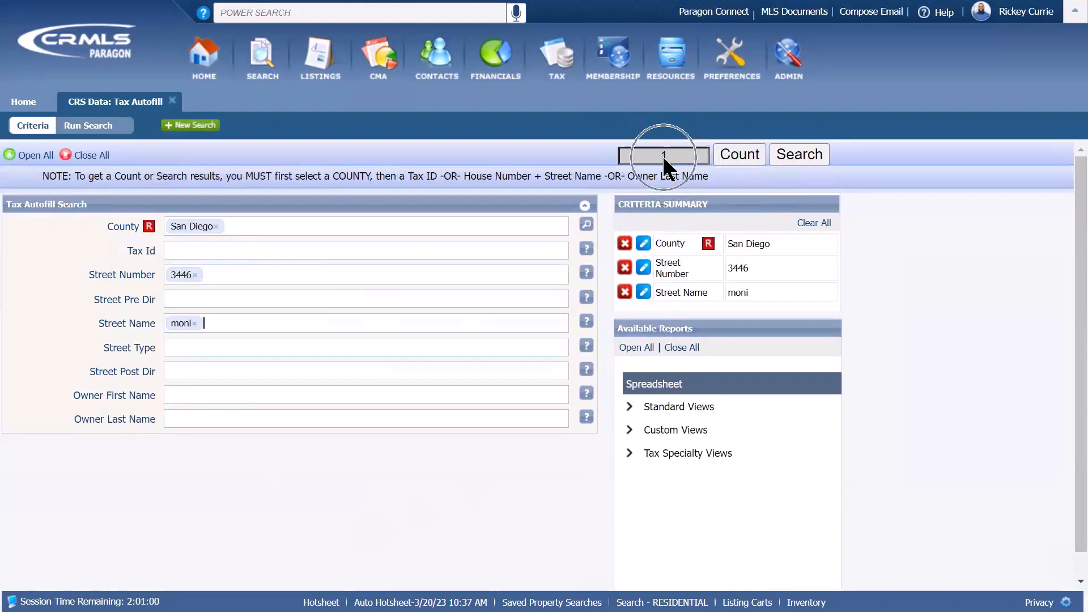
click(796, 155)
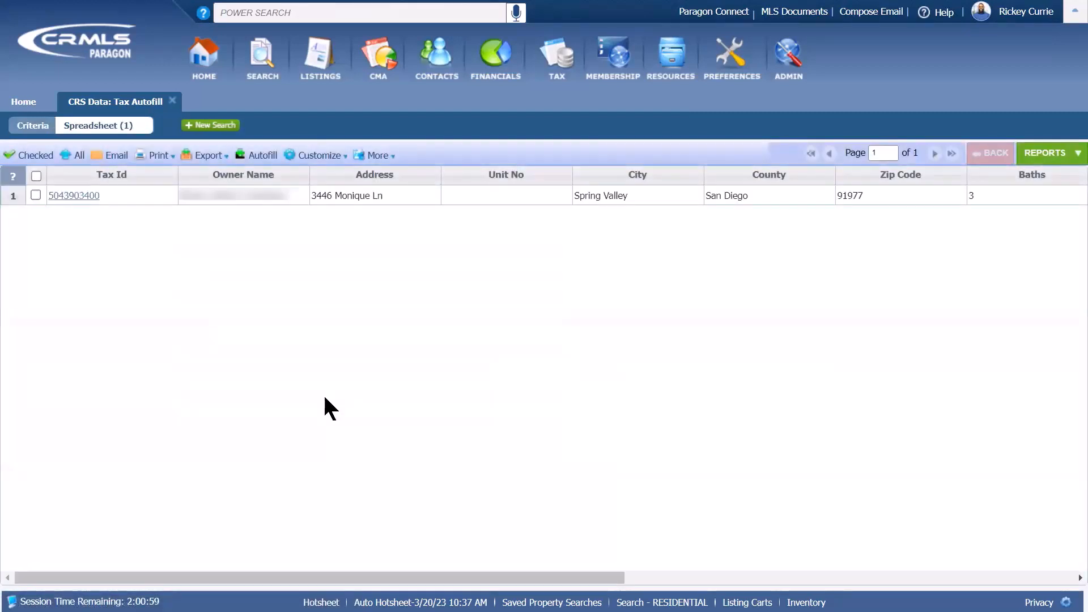
click(35, 195)
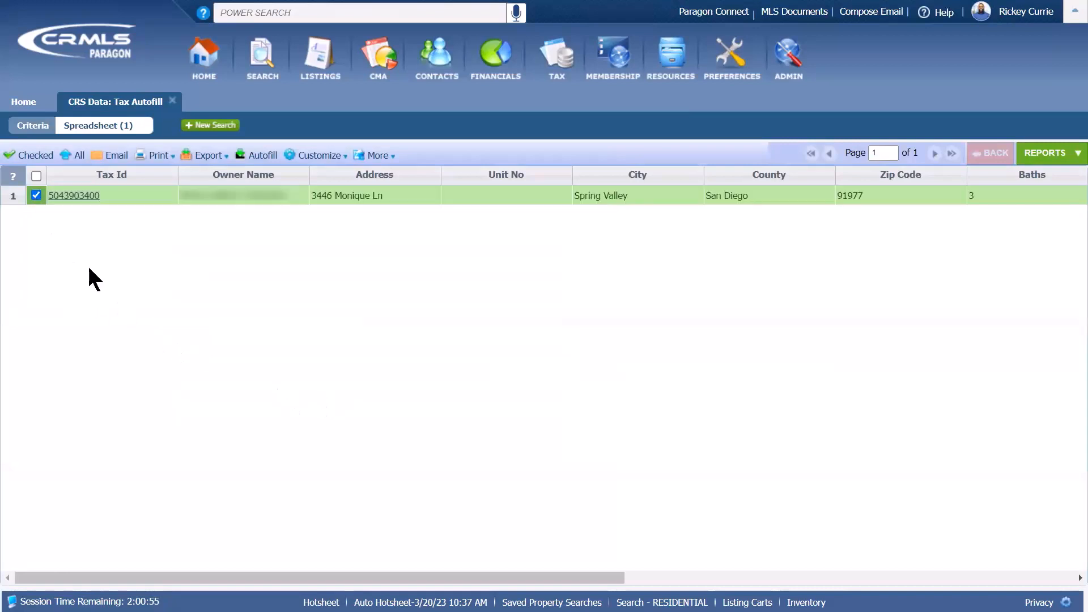
click(262, 155)
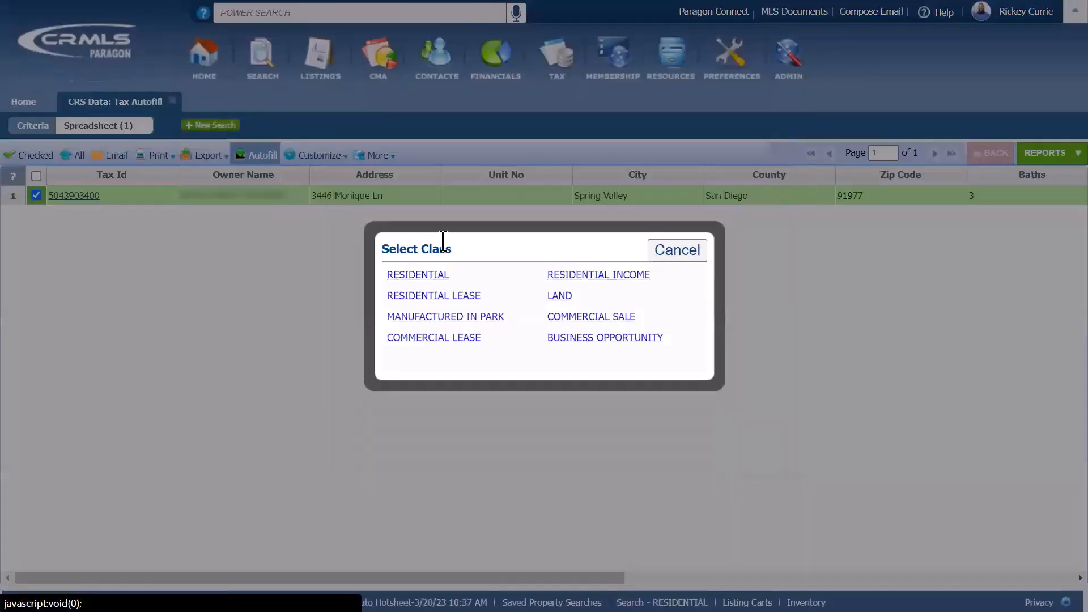
click(436, 277)
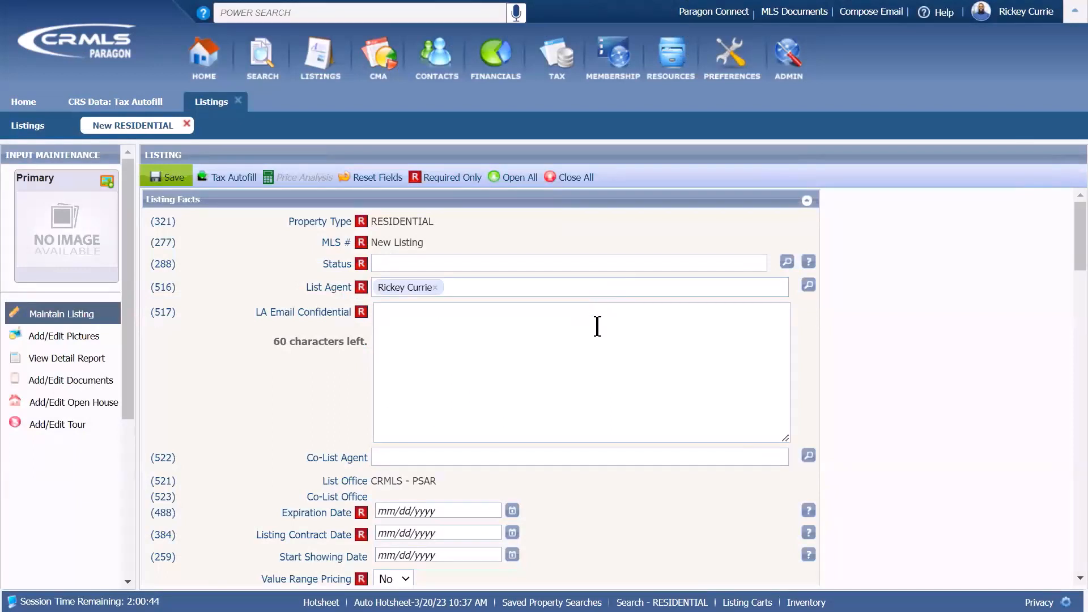
- Close the New RESIDENTIAL listing without saving, then close the Tax Autofill tab
click(238, 101)
click(693, 410)
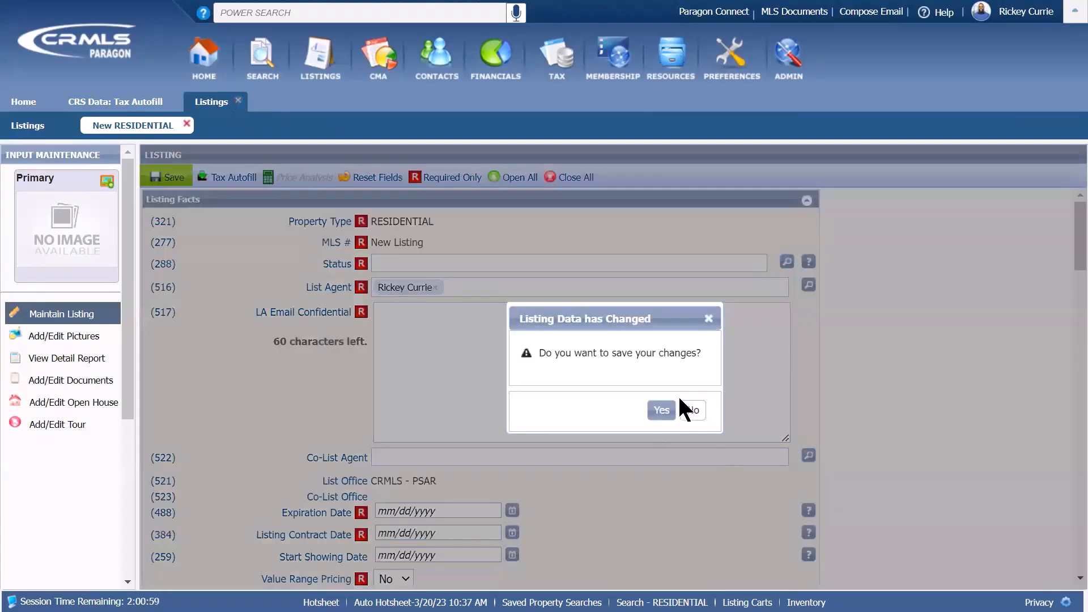
click(176, 102)
- Open Google Map Search from the Quick Search Mapping box
mouse_move(559, 57)
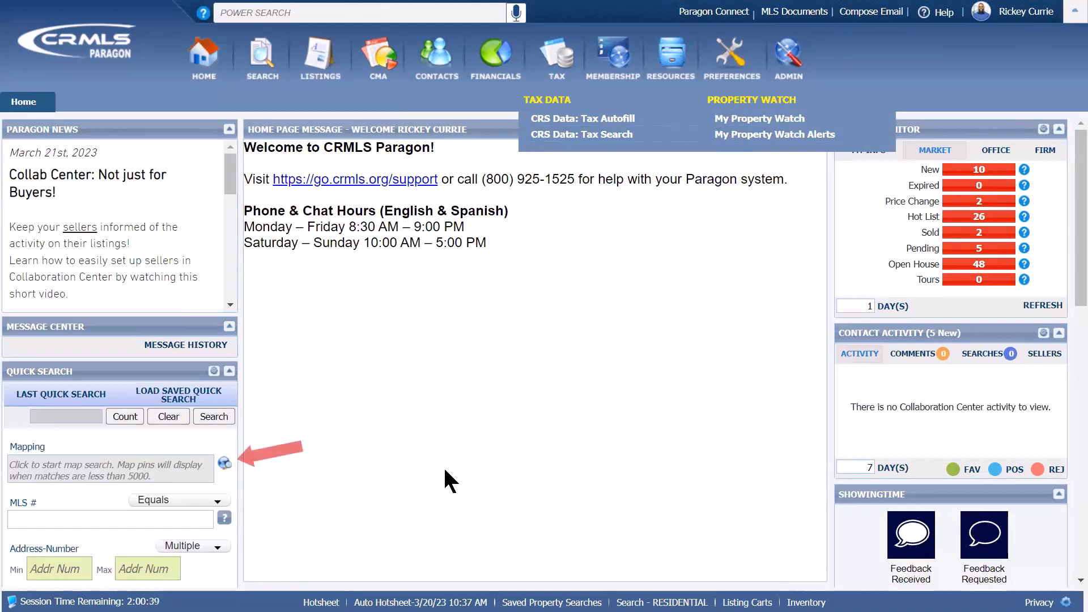
click(124, 470)
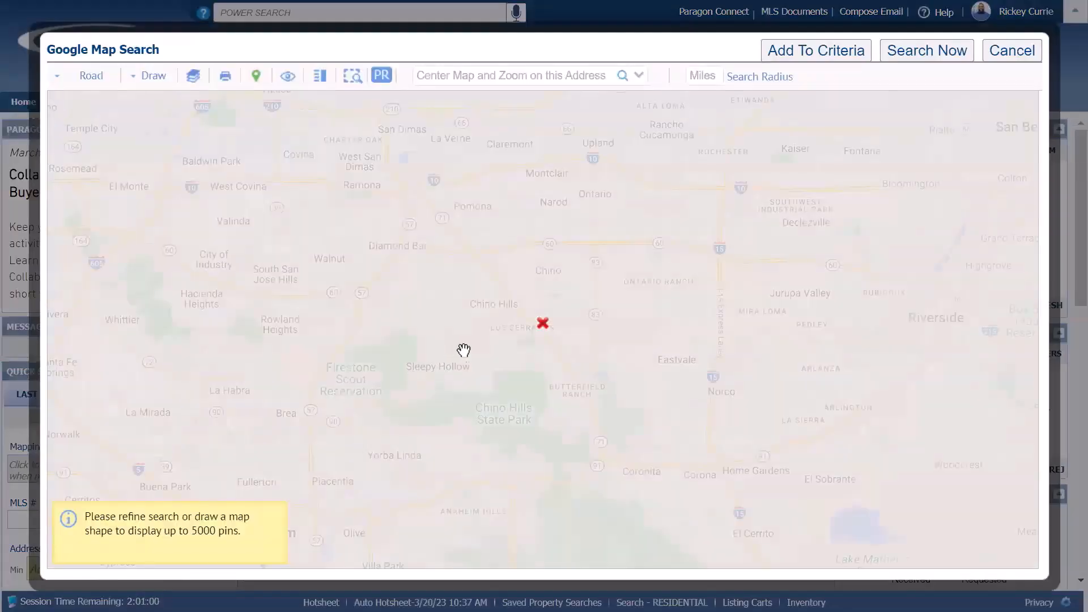
scroll(496, 347, down, 1)
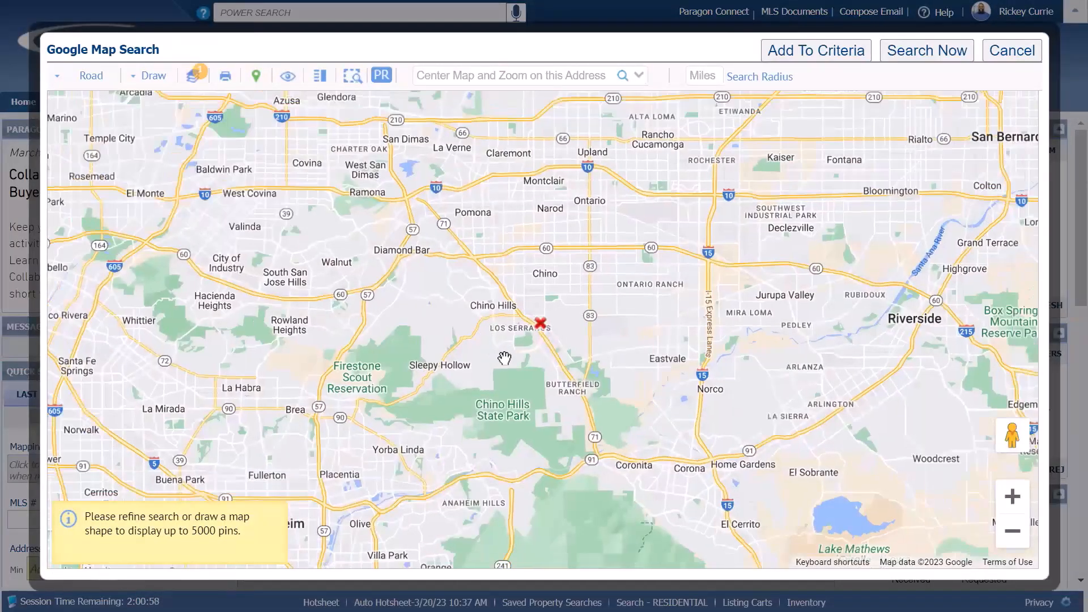
scroll(572, 357, down, 1)
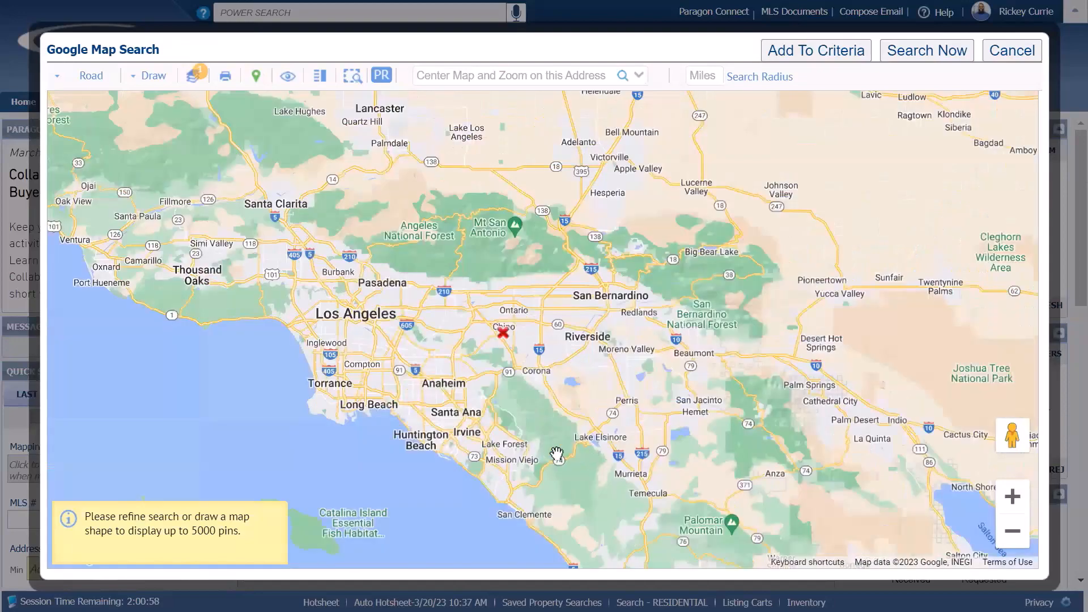
scroll(560, 451, down, 1)
scroll(586, 450, up, 3)
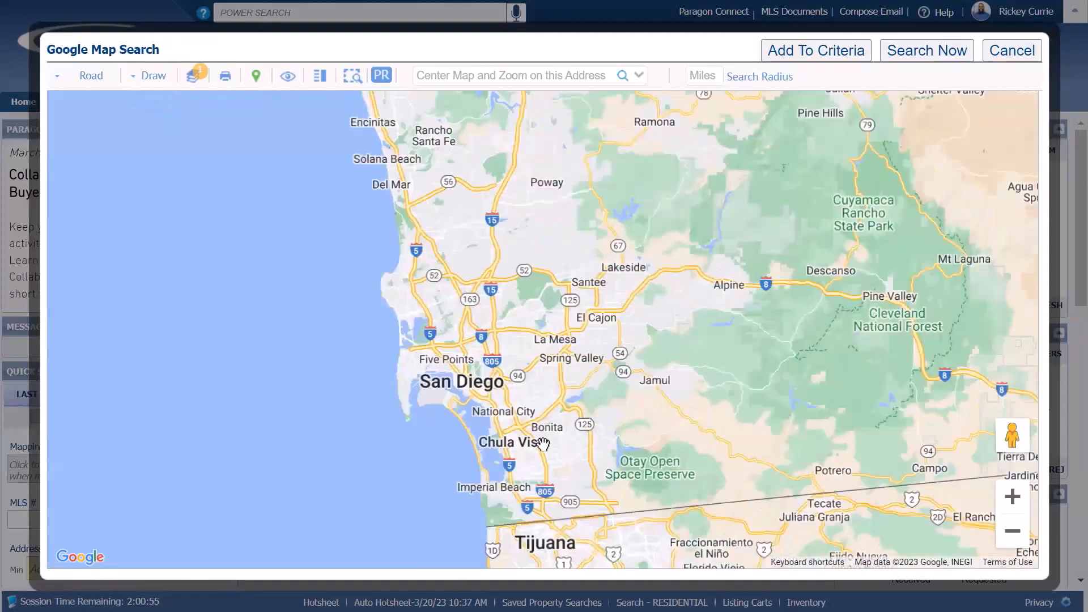
scroll(581, 446, up, 2)
scroll(702, 406, up, 2)
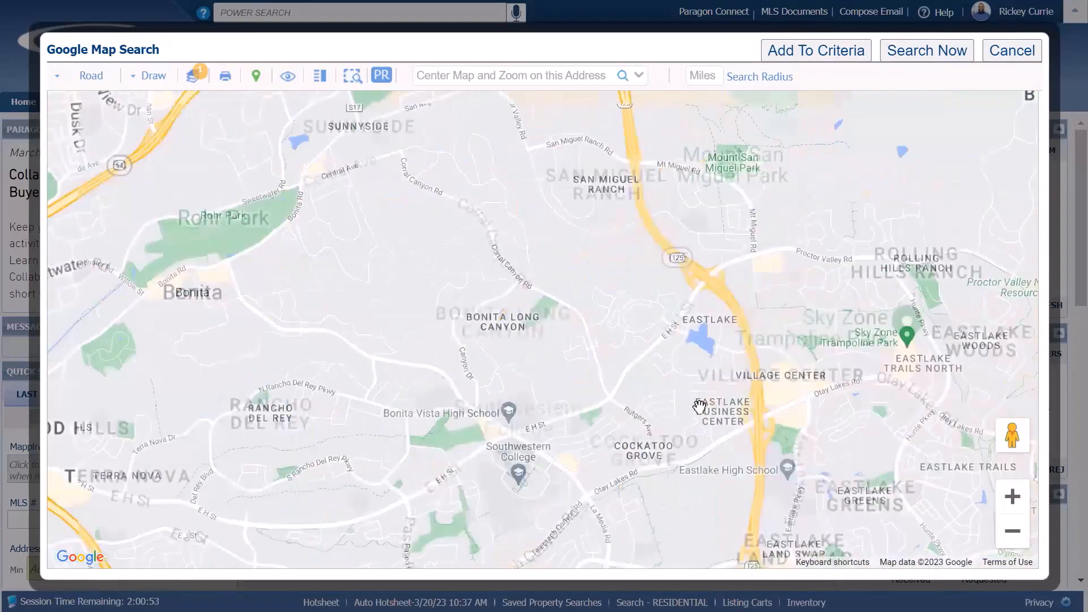
scroll(702, 405, up, 3)
scroll(635, 407, up, 1)
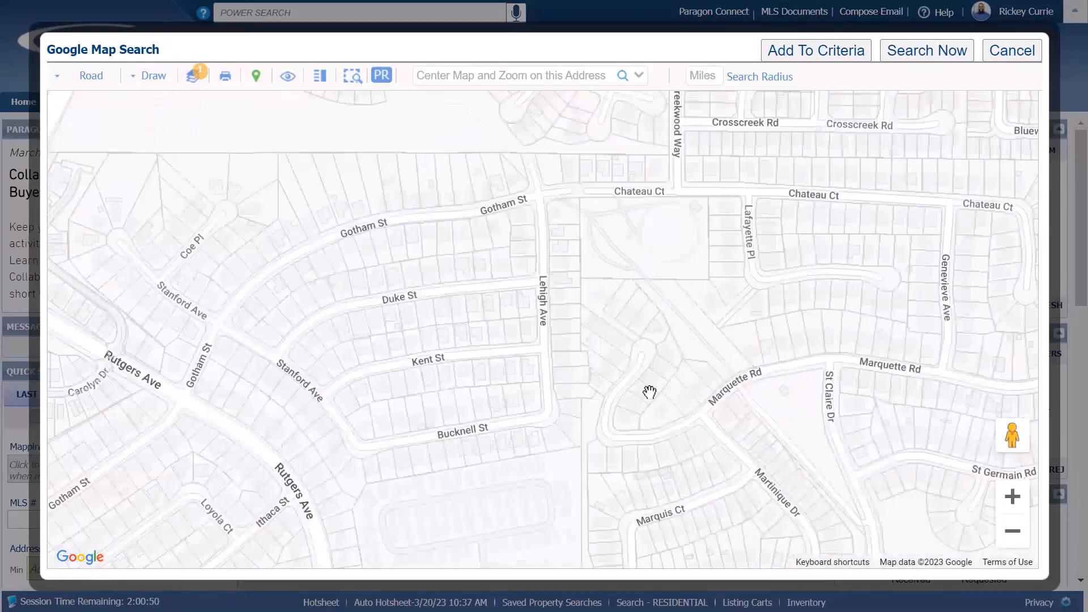
click(645, 392)
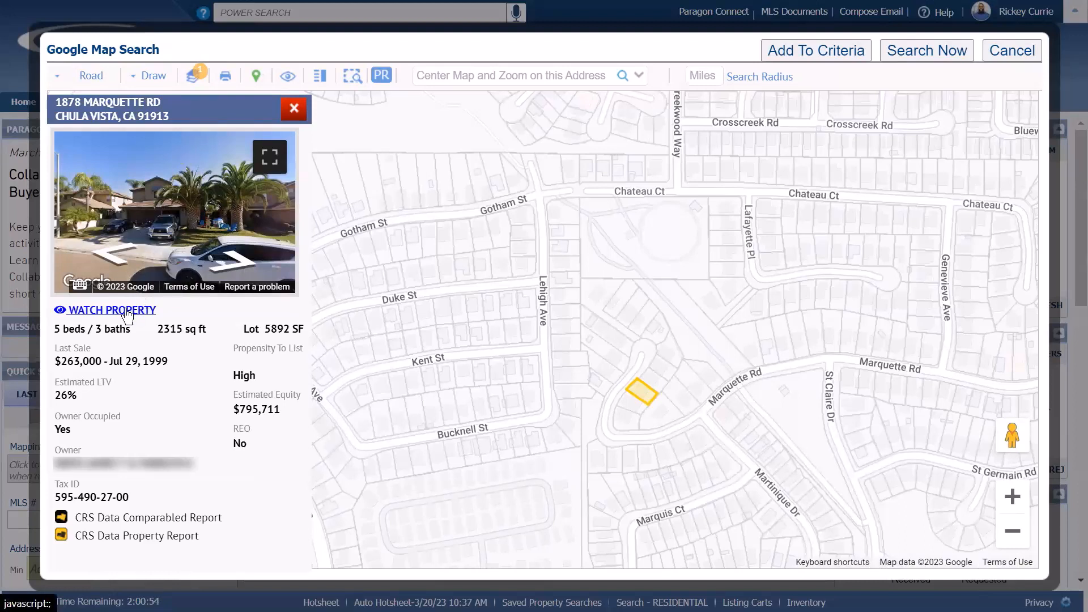
- Put the Marquette Rd property on watch and close the map search
key(ctrl)
key(ctrl)
key(ctrl)
key(ctrl)
click(127, 312)
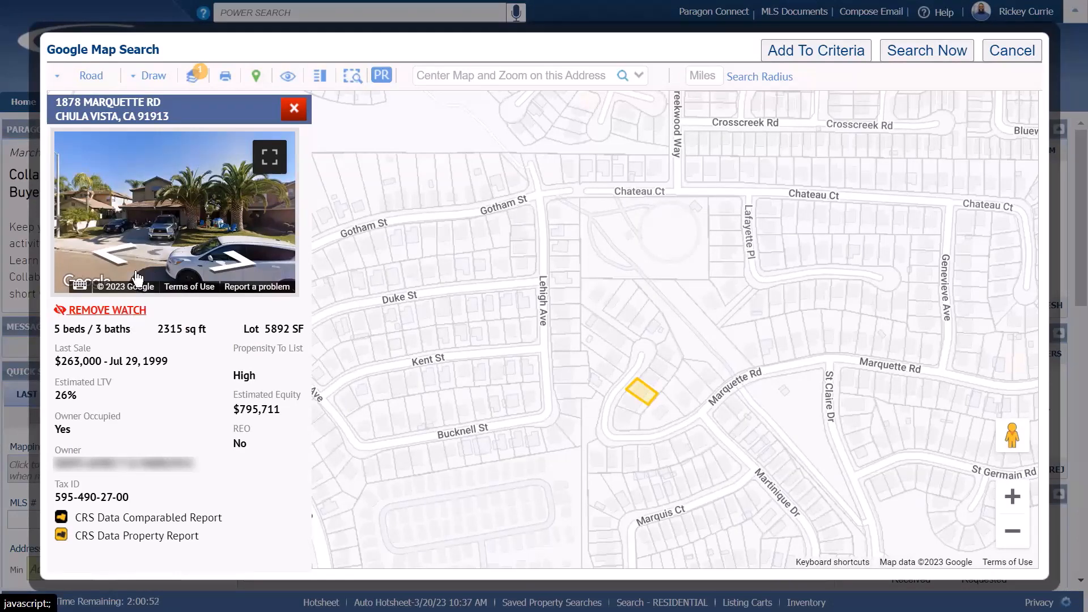
click(1030, 52)
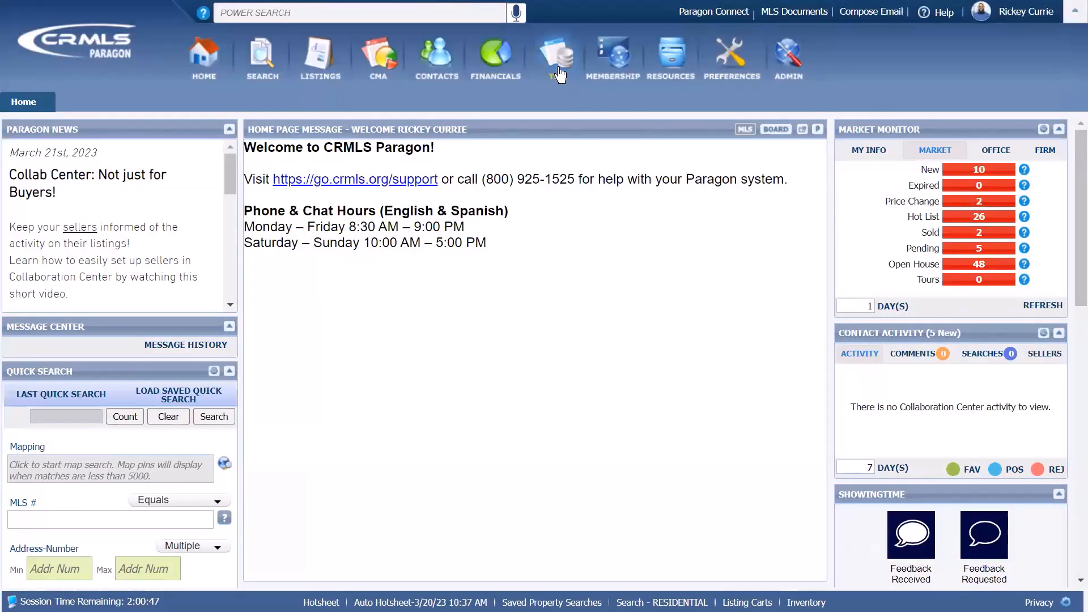
click(556, 72)
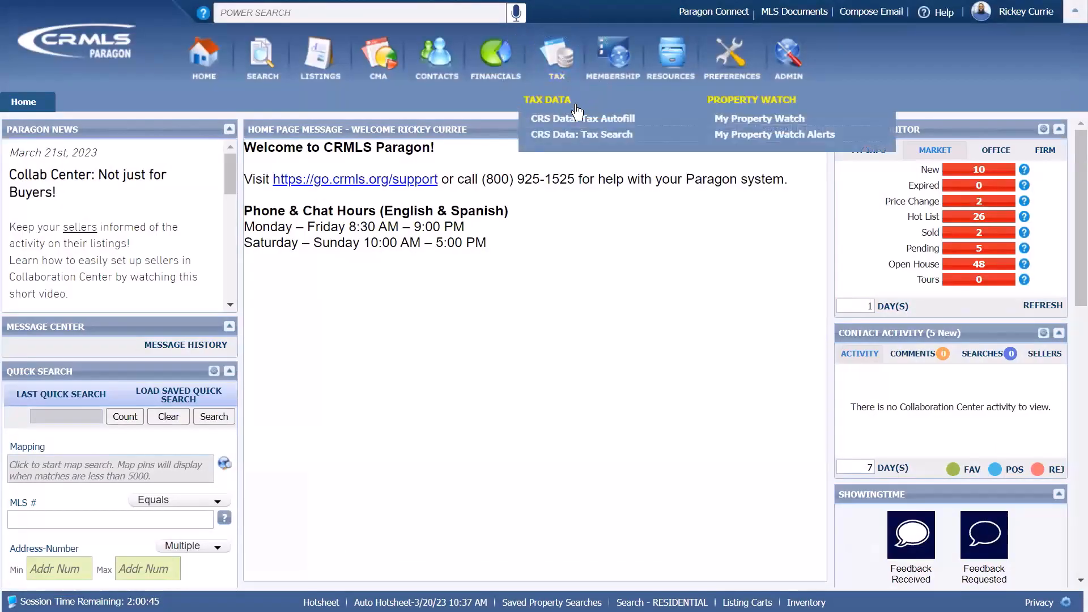
click(765, 120)
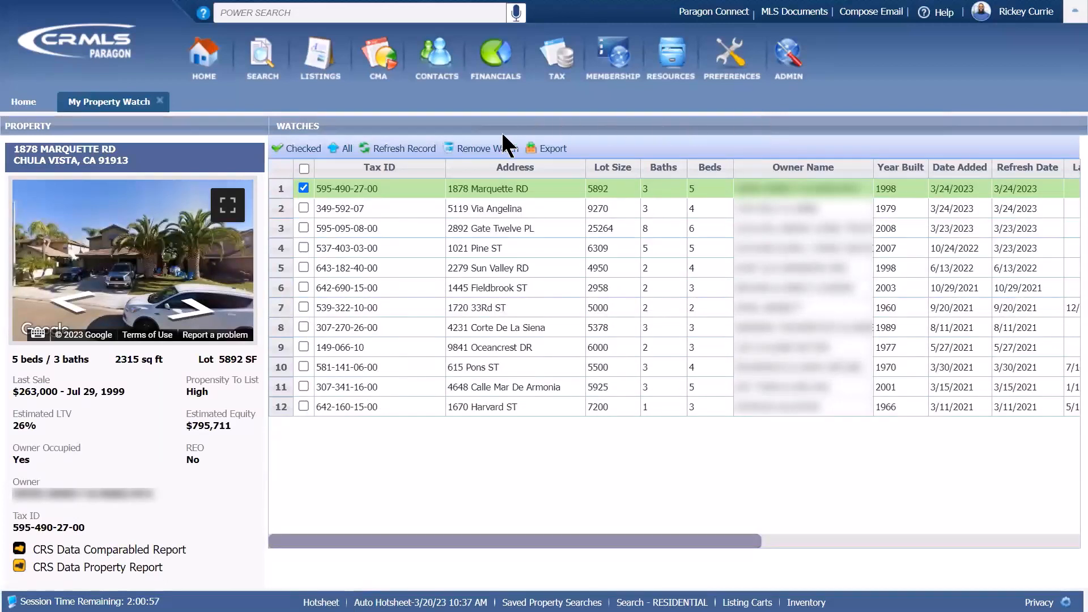
click(476, 149)
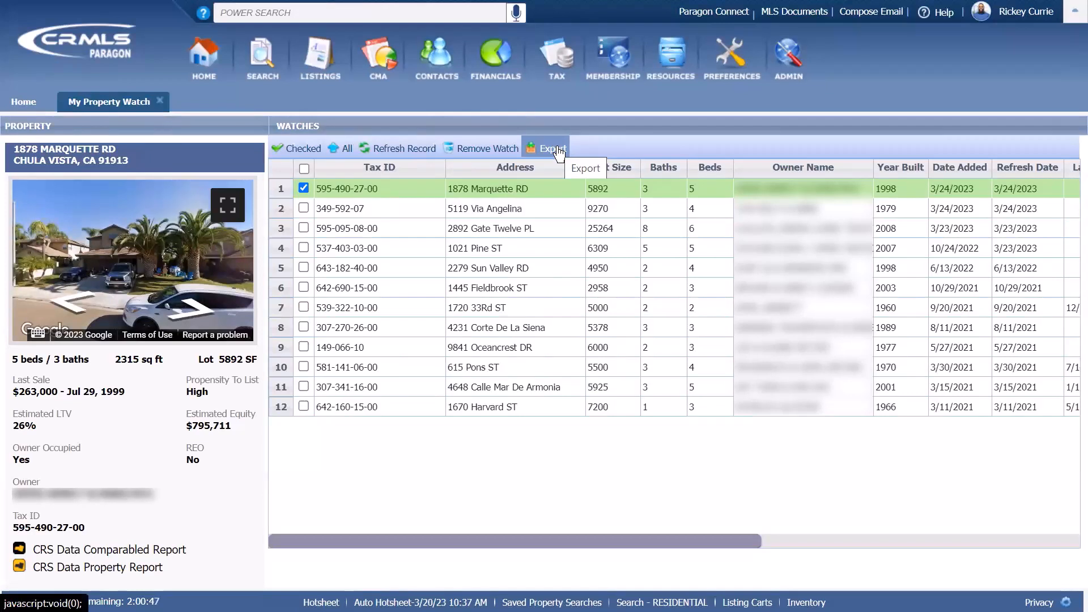
mouse_move(557, 63)
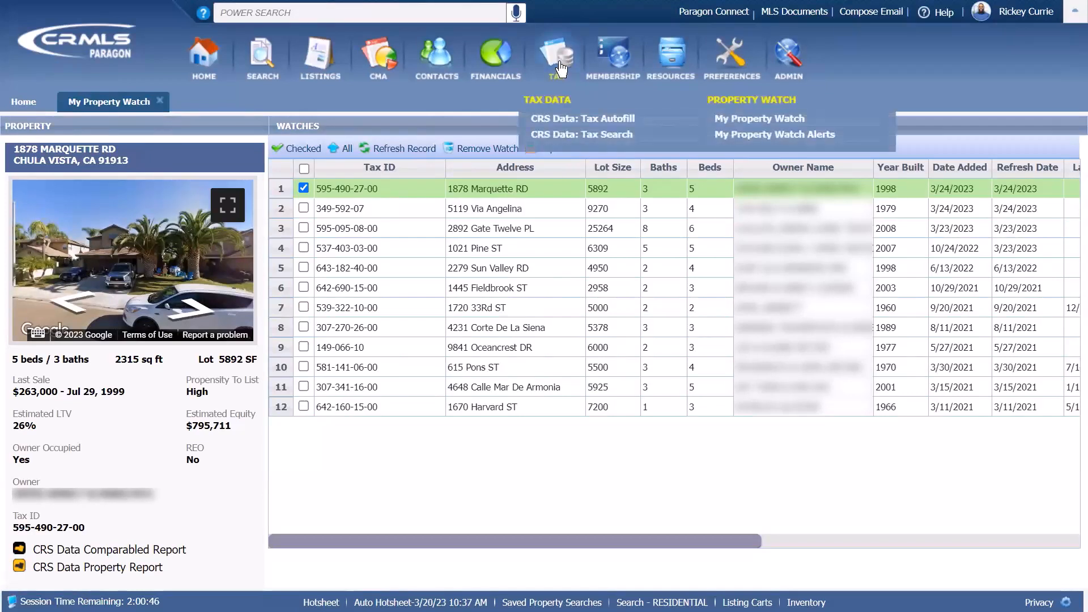
- Review the My Property Watch Alerts grid, then close the alerts and watch tabs
click(734, 134)
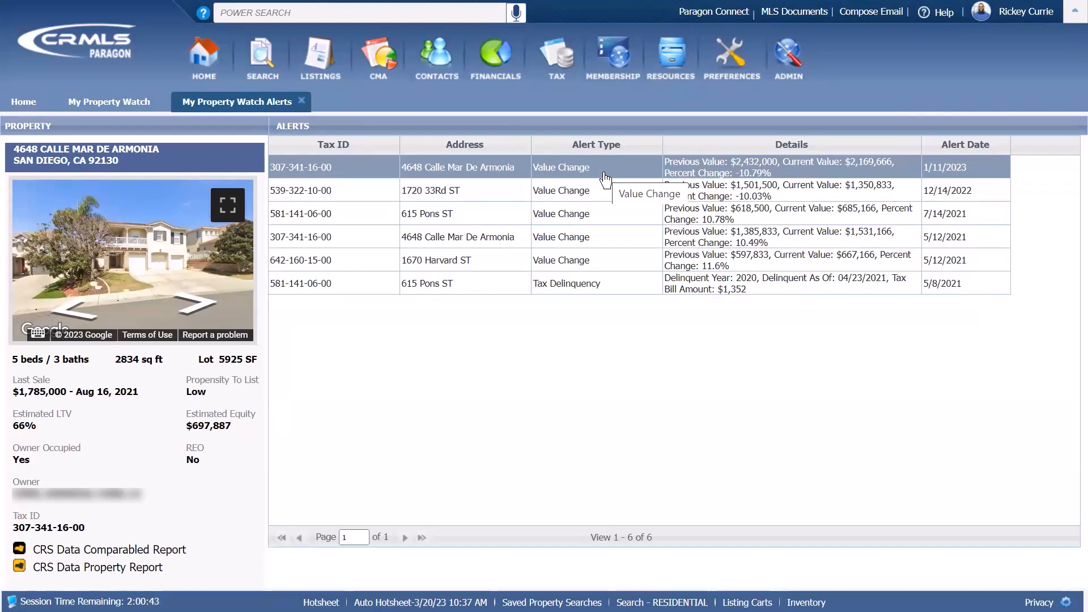
click(301, 100)
click(161, 100)
- Start a CRS Data Tax Search on the Property tab and open Advanced Search with Map Search
mouse_move(566, 80)
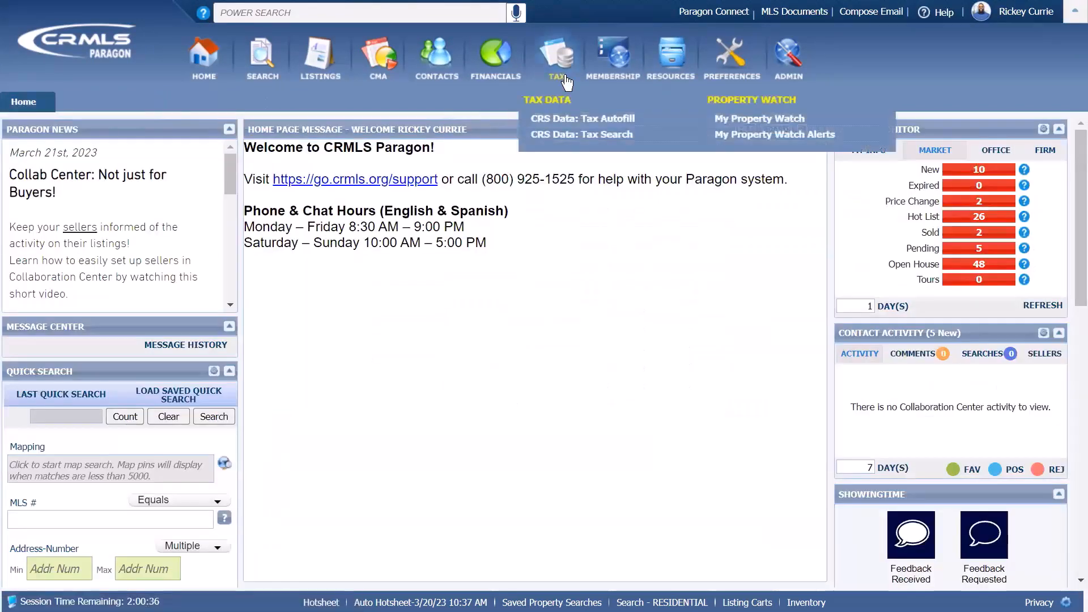
click(569, 138)
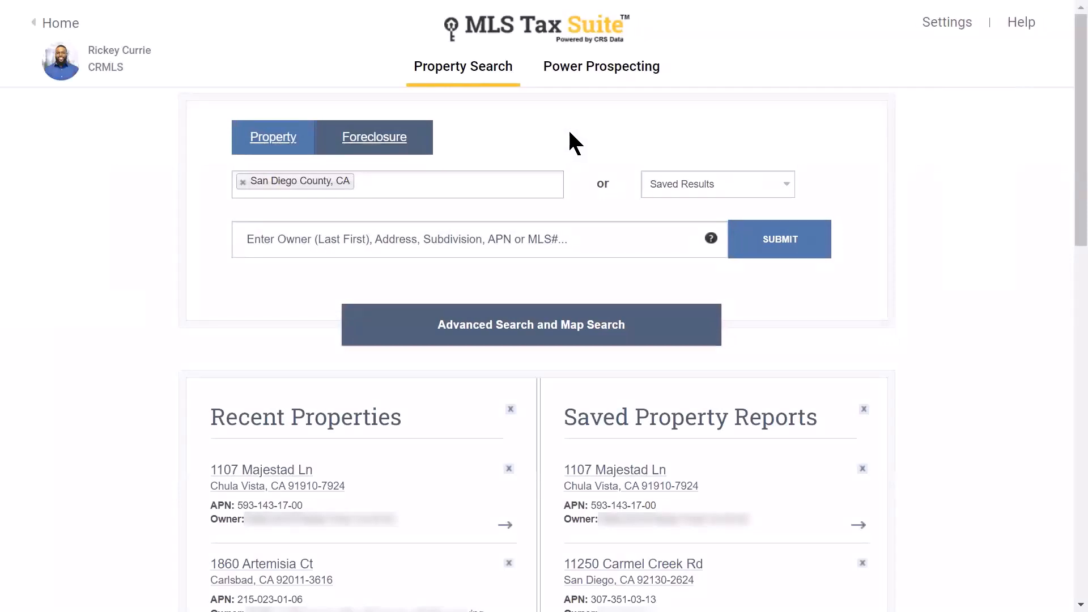
click(280, 136)
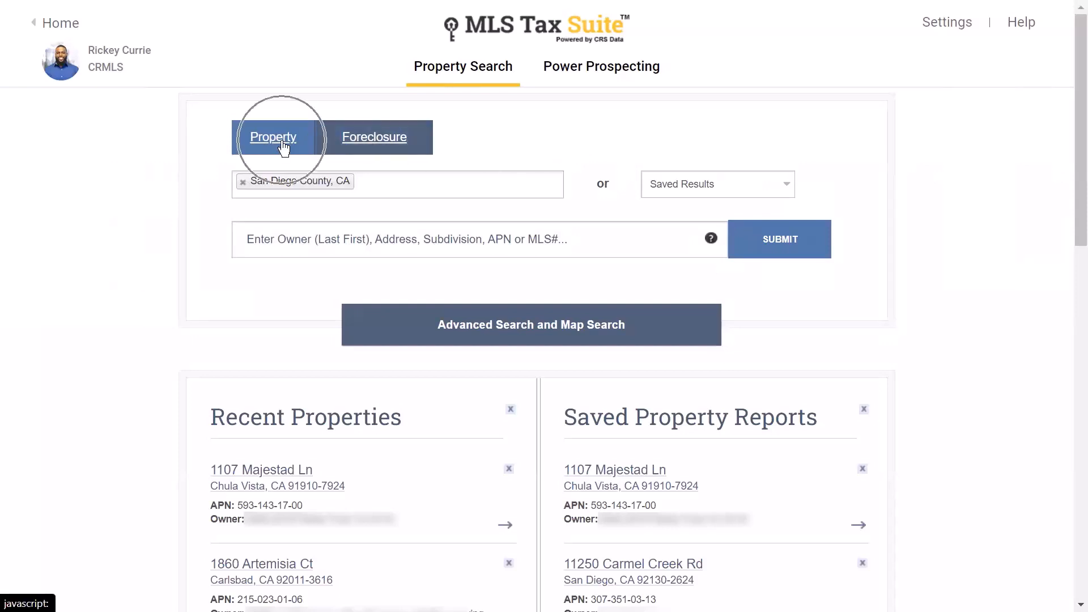
click(417, 145)
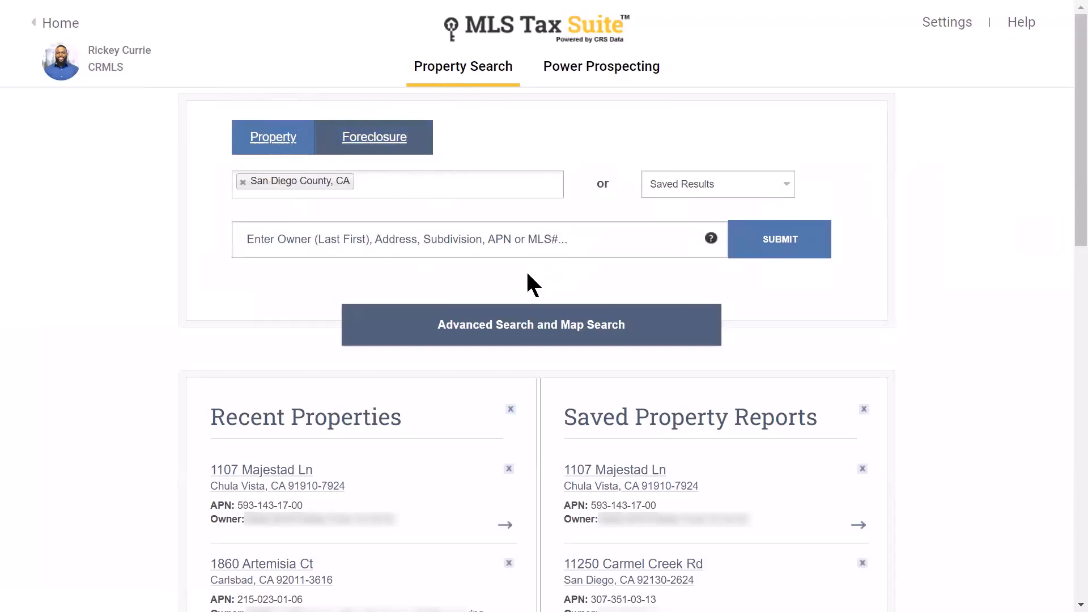
click(502, 333)
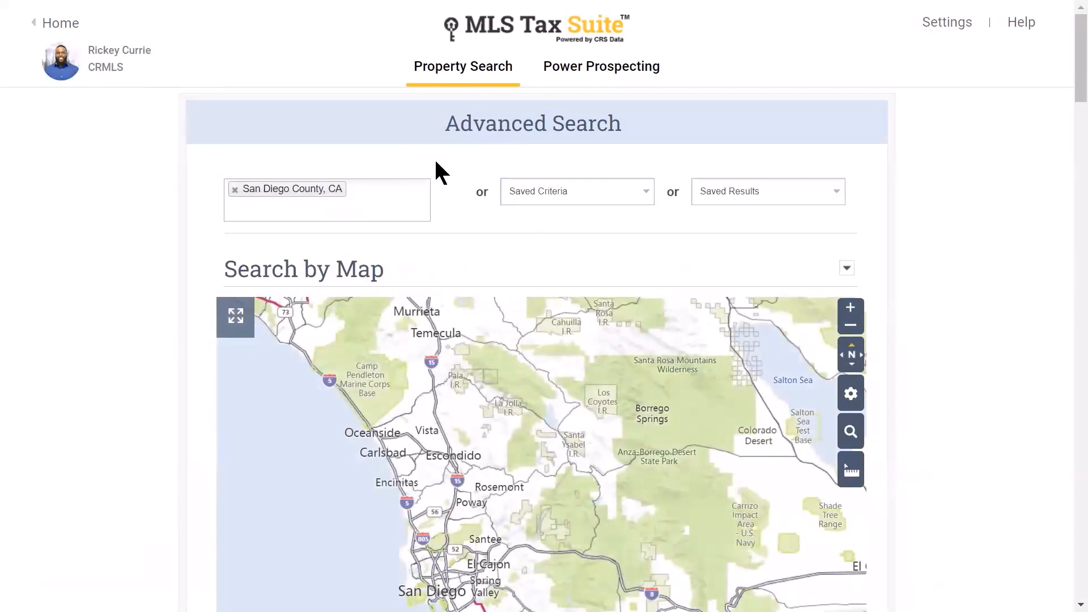
- Check the county and saved-criteria lists, then save the blank San Diego County search criteria
click(382, 205)
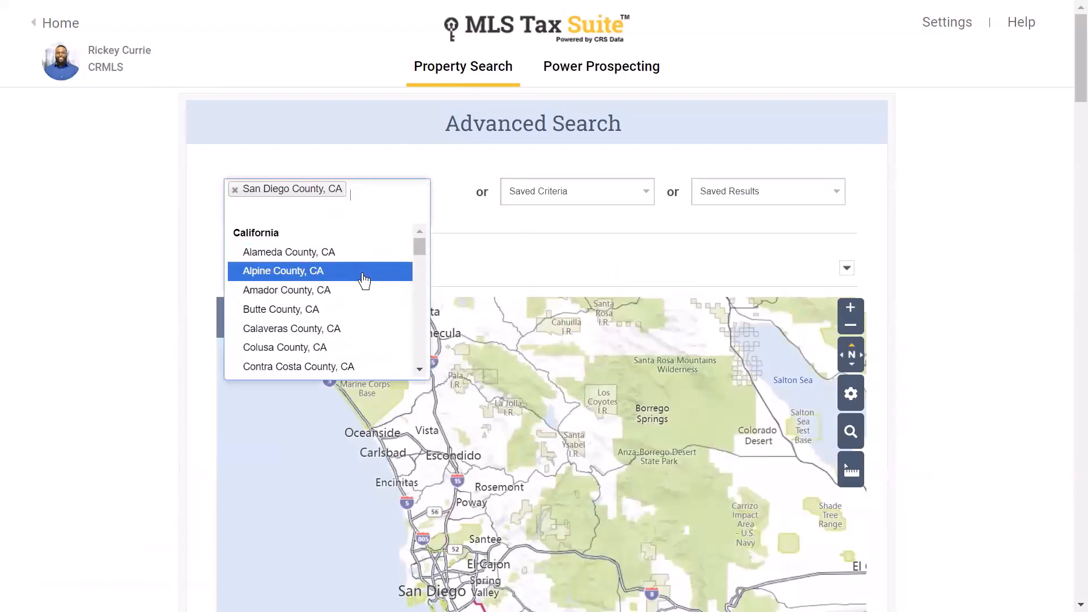
click(405, 144)
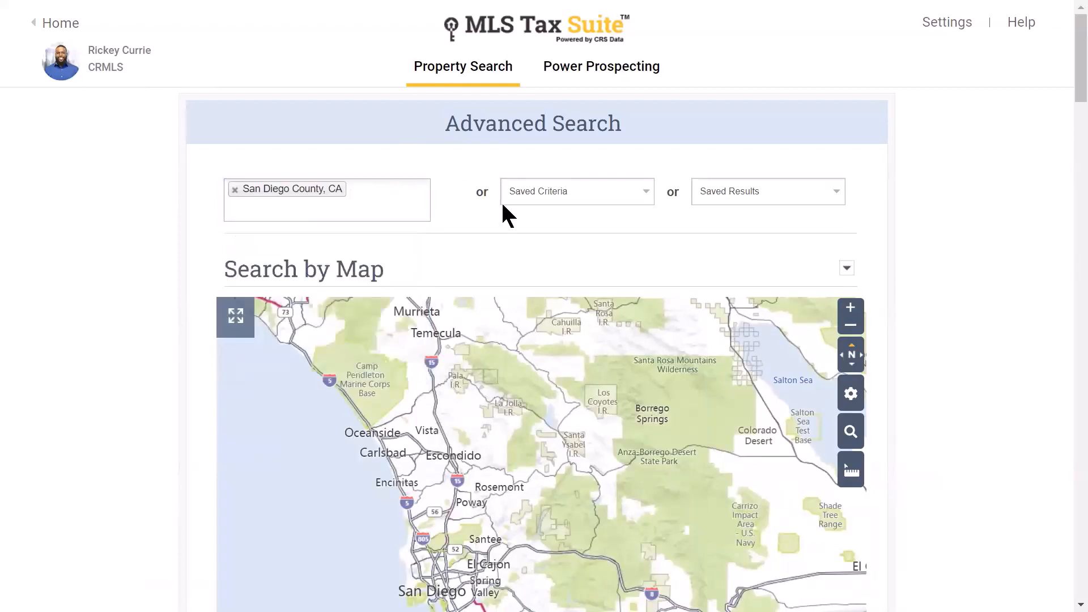
click(594, 192)
scroll(1065, 97, down, 5)
scroll(1044, 213, down, 20)
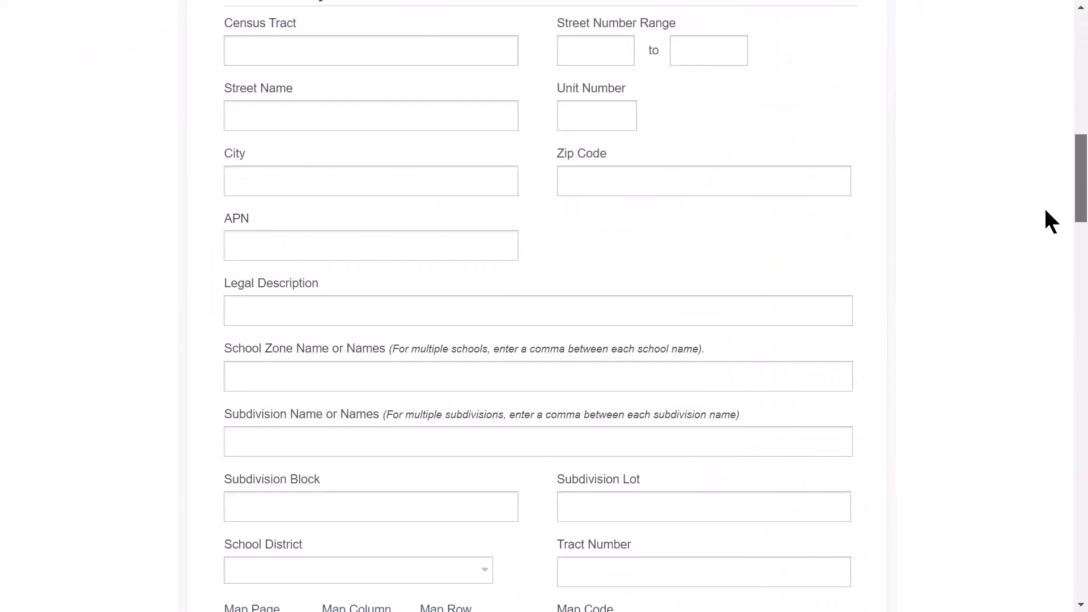
scroll(1052, 357, down, 19)
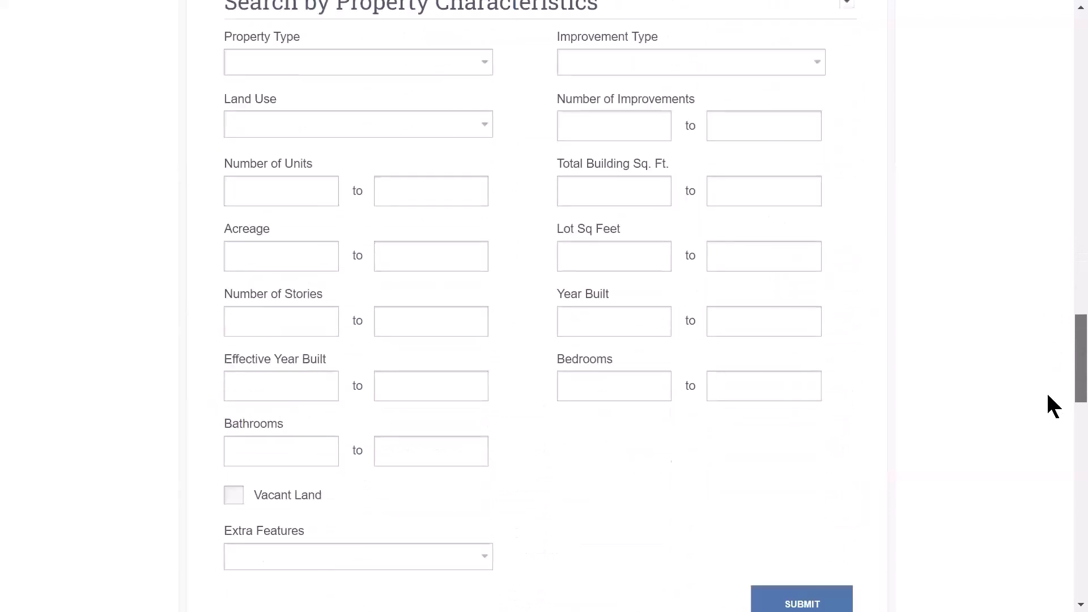
scroll(1069, 506, down, 6)
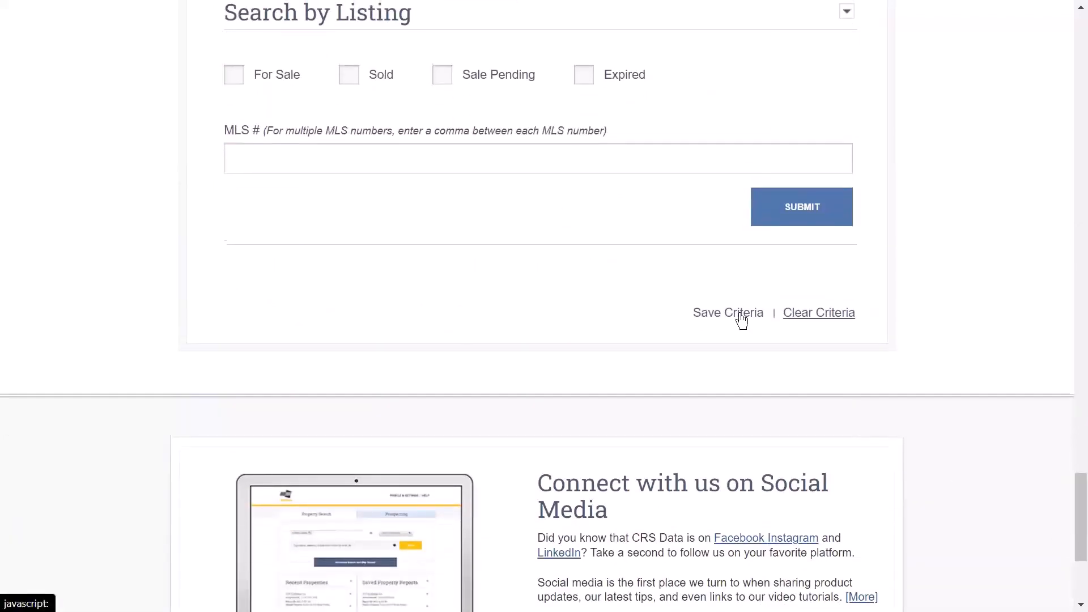
click(742, 317)
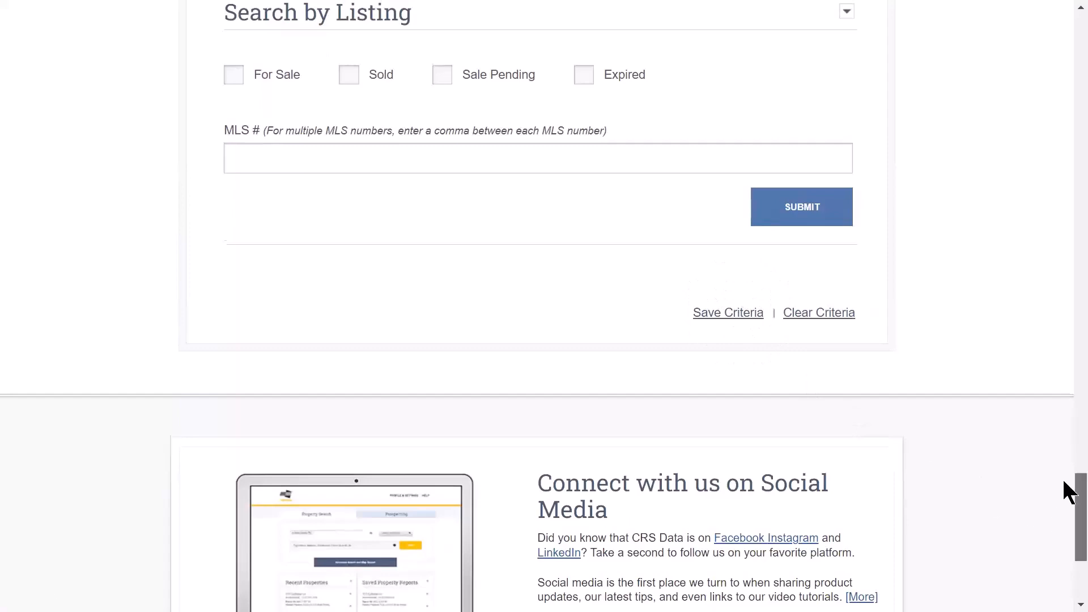
drag(1077, 492, 1069, 12)
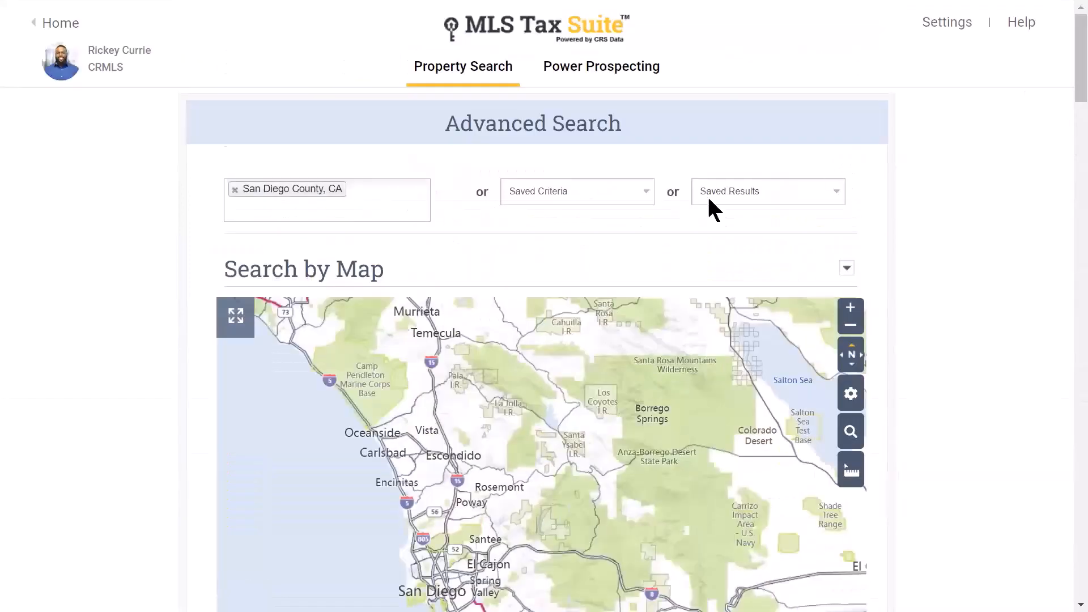
click(595, 191)
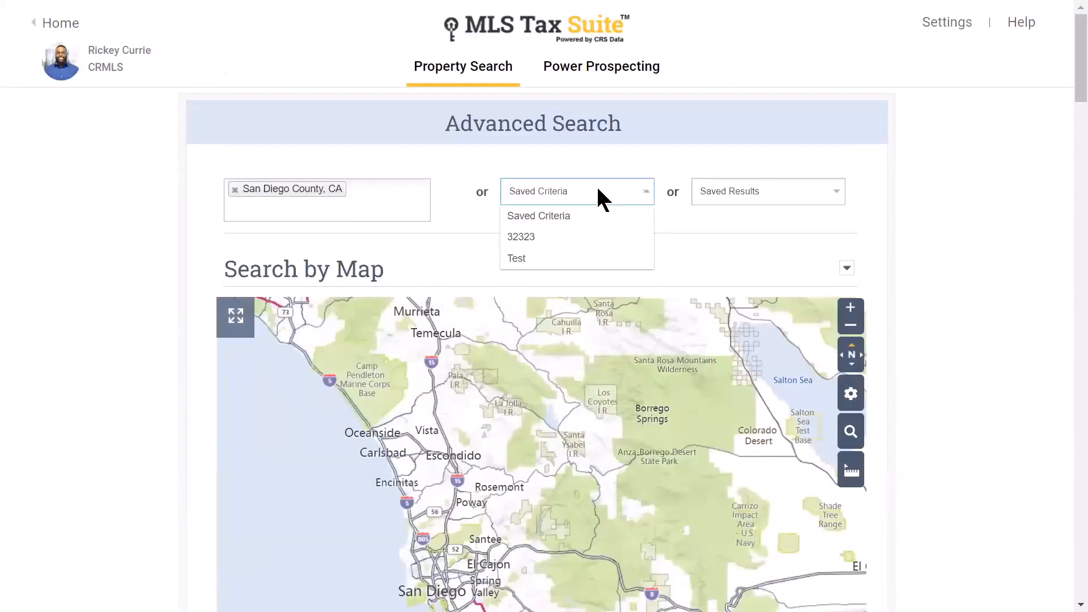
click(598, 191)
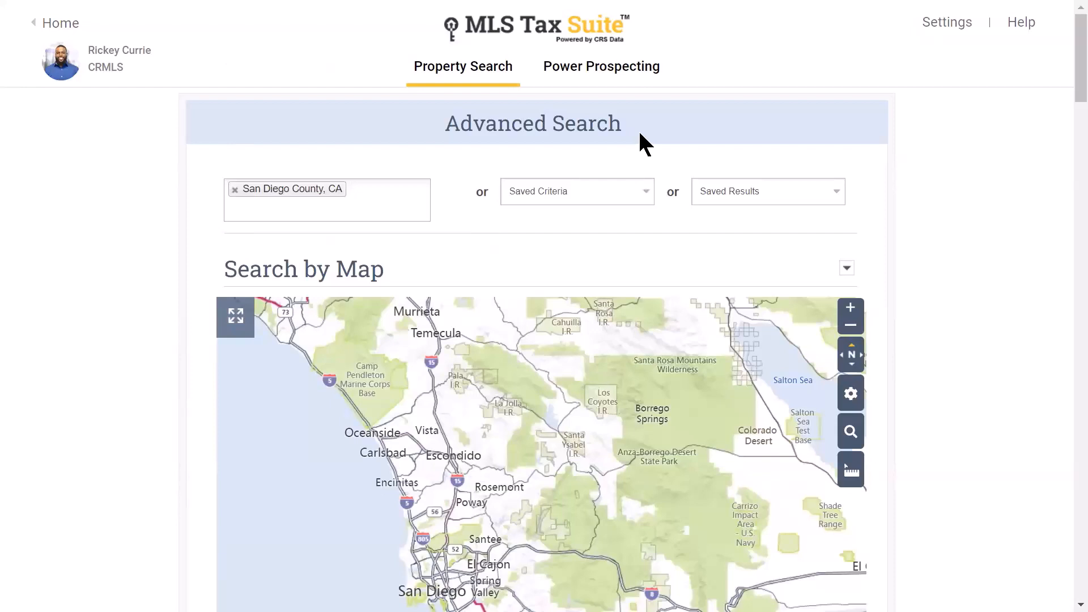
click(780, 206)
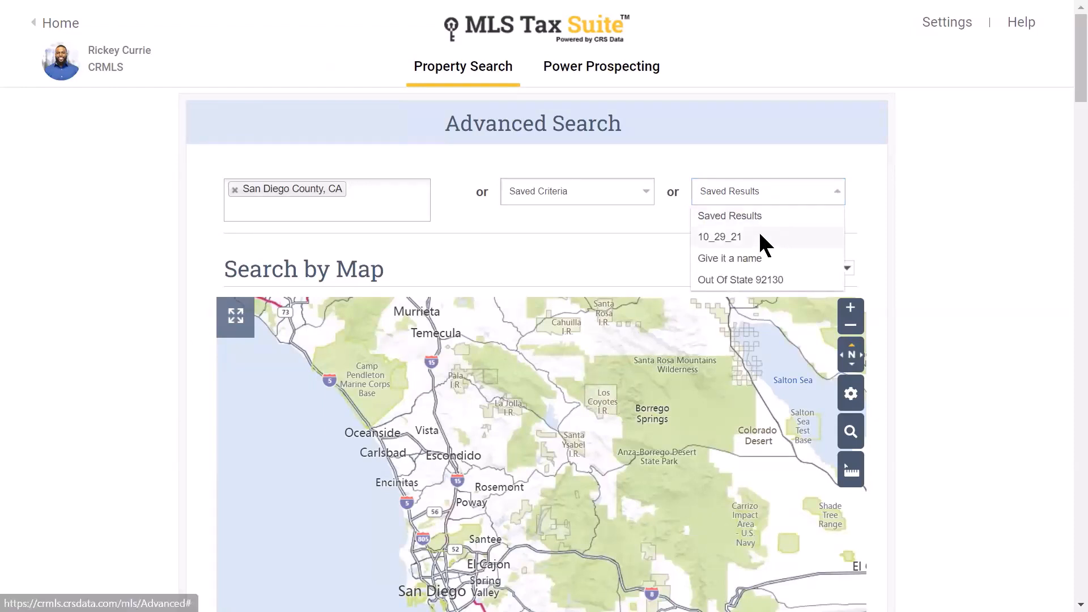
click(835, 154)
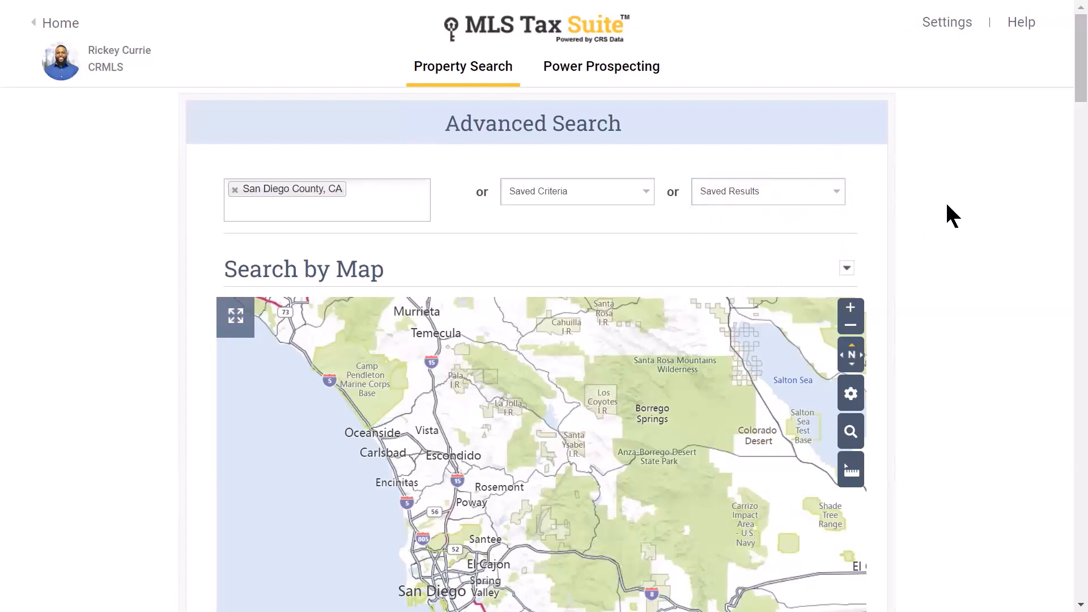
scroll(951, 207, down, 5)
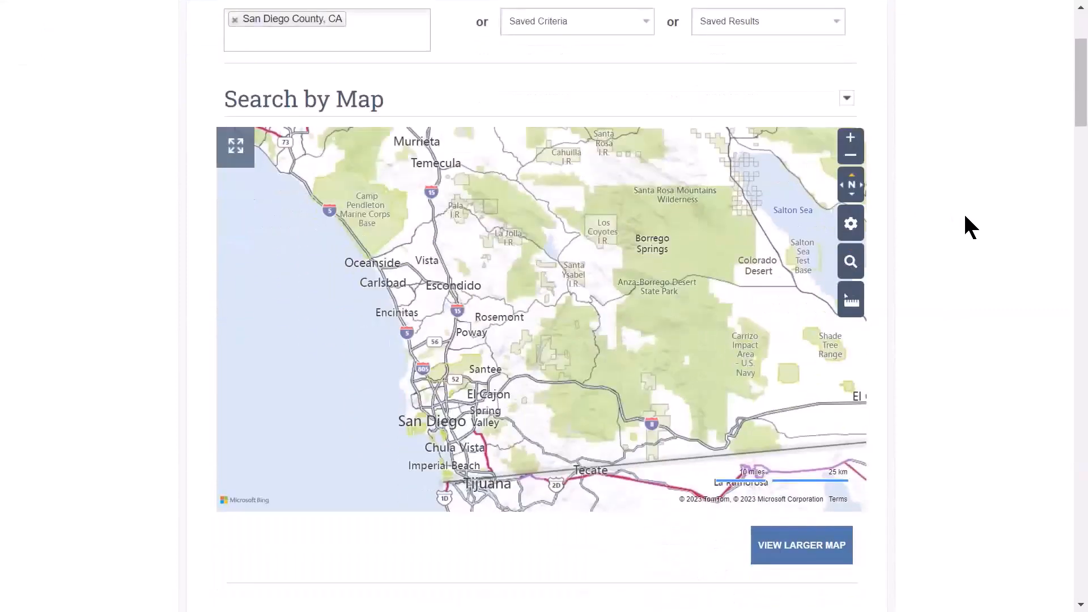
scroll(975, 221, up, 2)
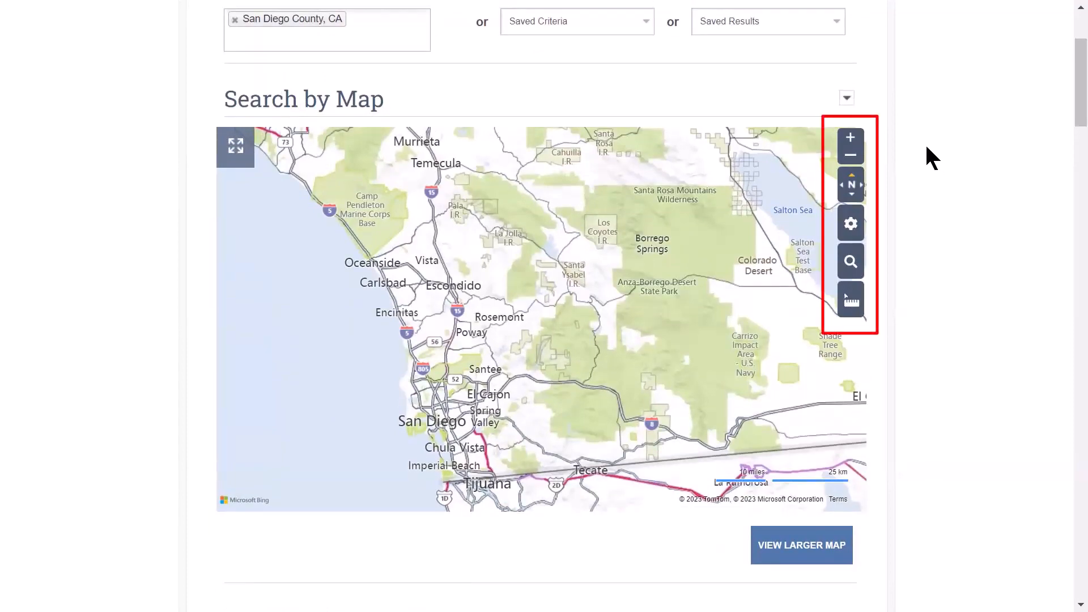
click(861, 143)
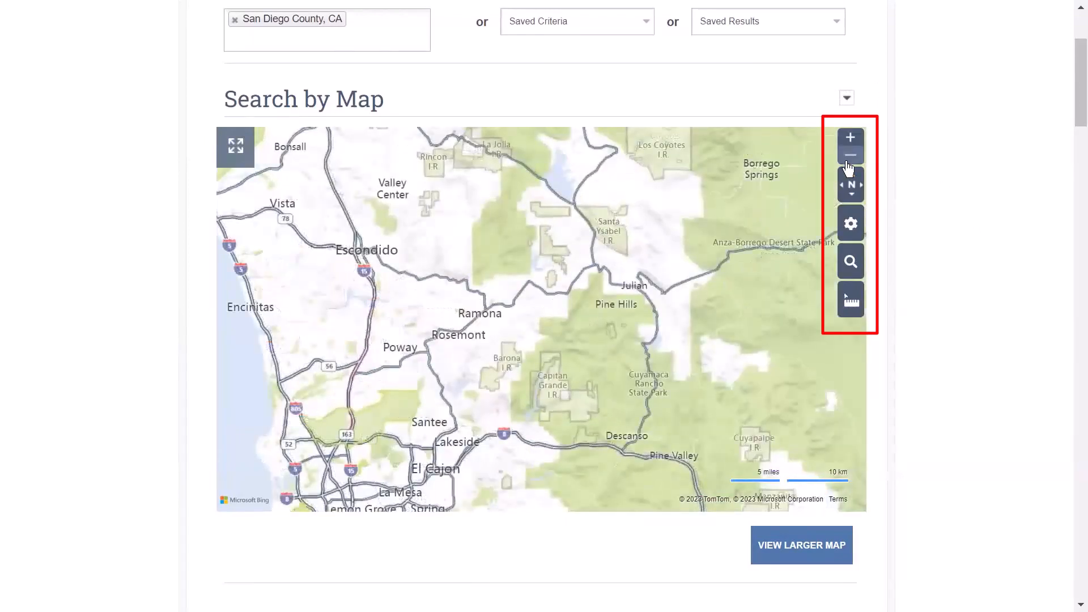
click(849, 161)
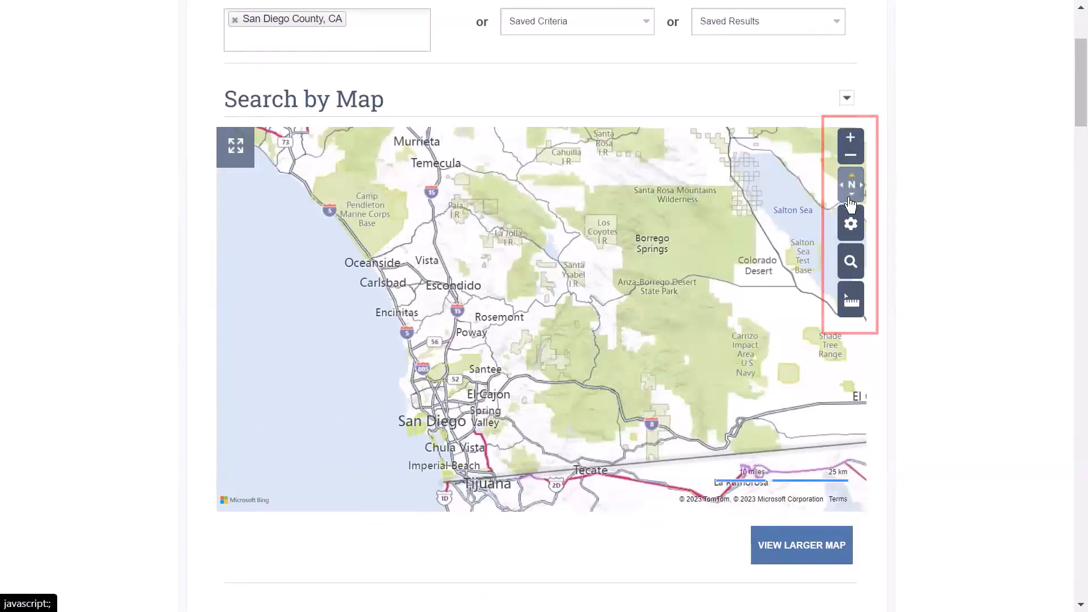
click(850, 227)
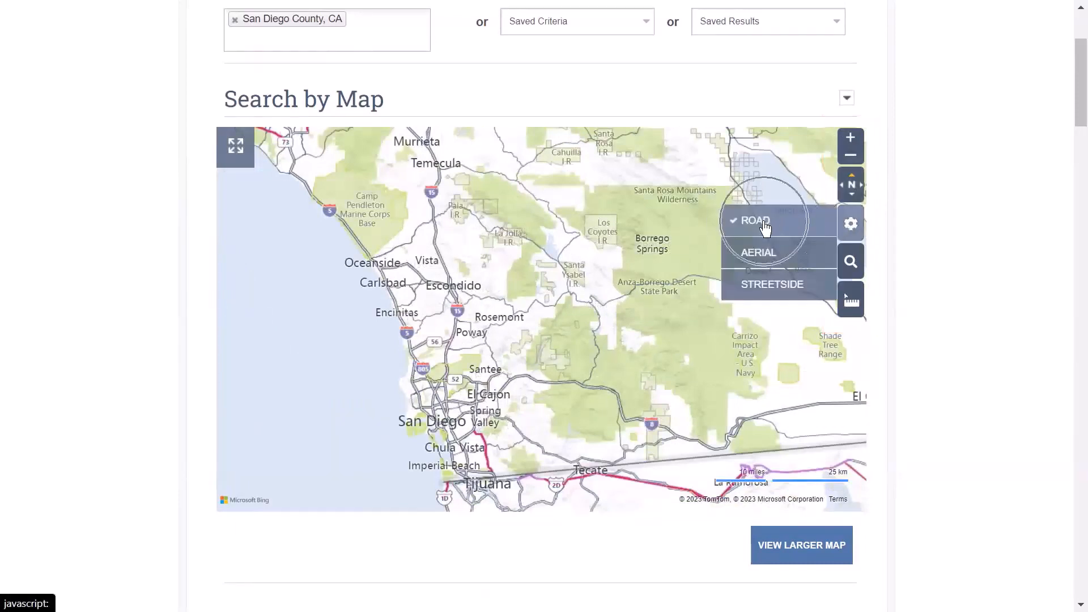
click(764, 260)
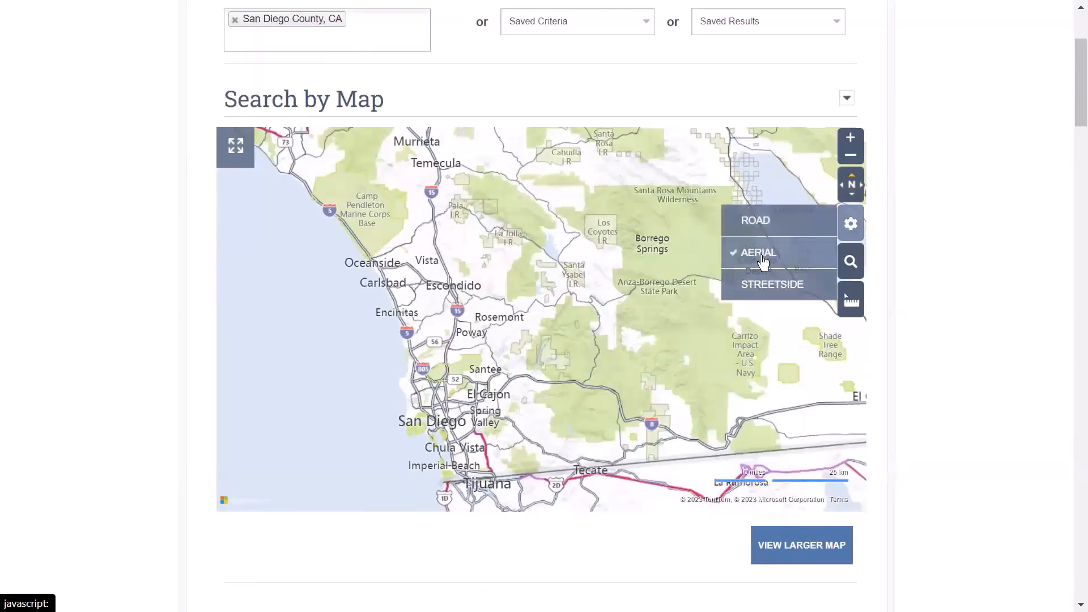
click(760, 284)
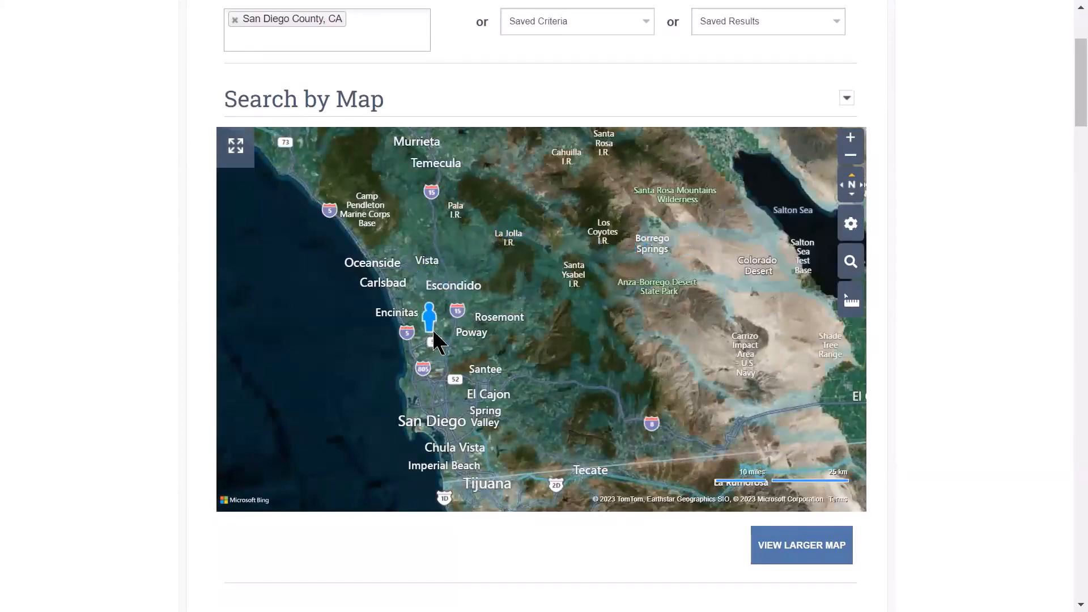
click(397, 314)
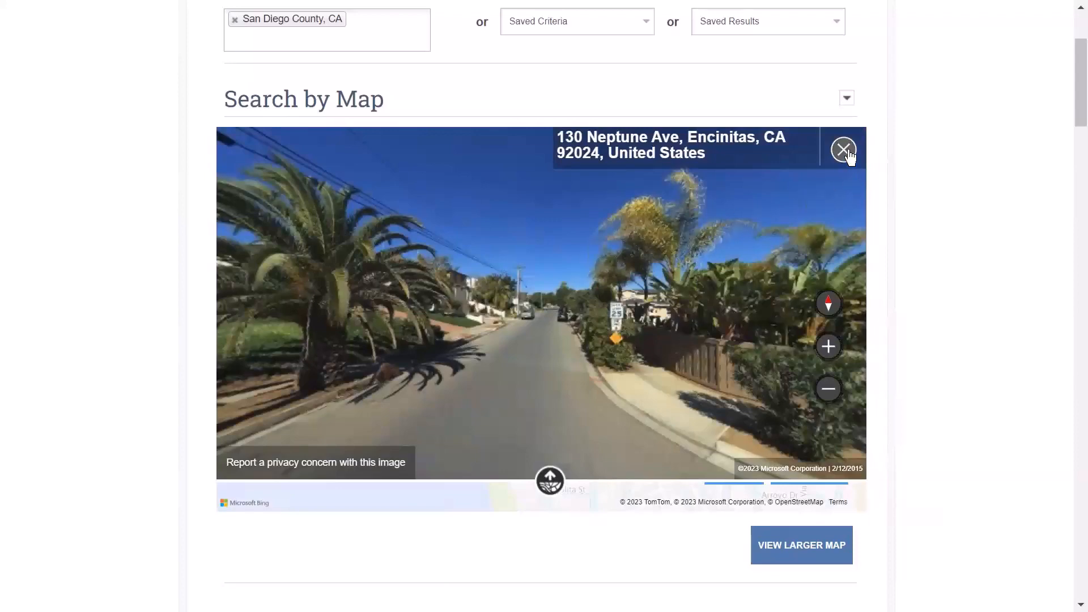
key(ctrl)
key(ctrl)
key(ctrl)
click(844, 151)
click(851, 224)
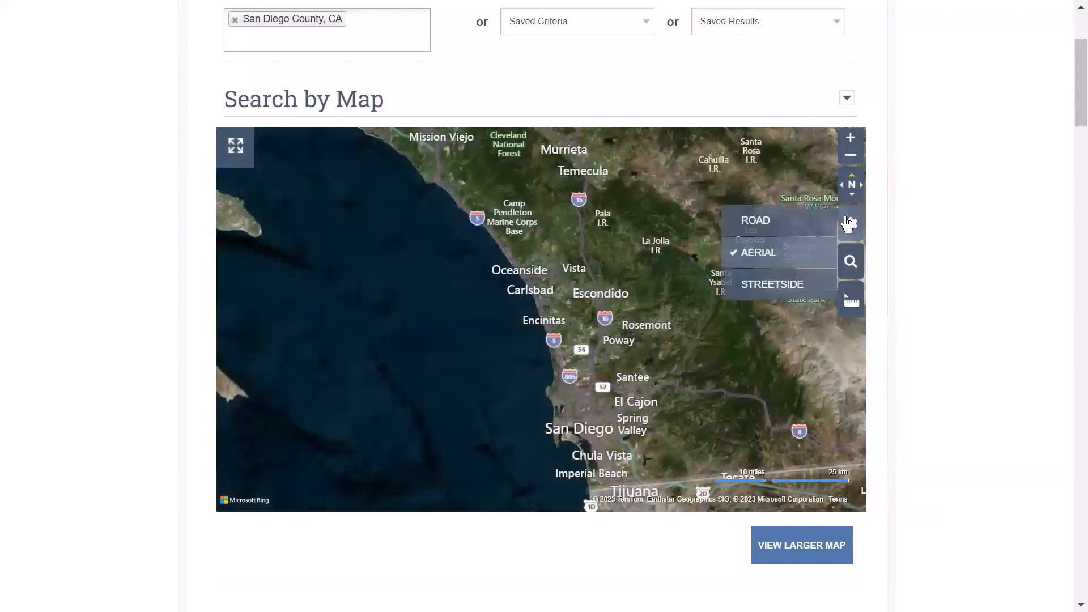
click(821, 223)
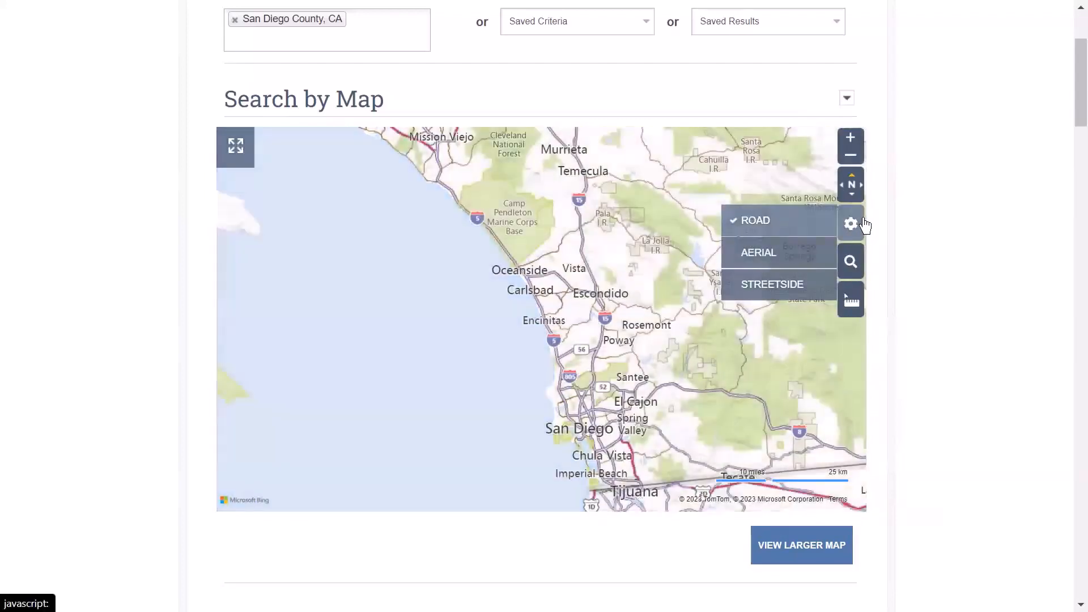
mouse_move(857, 241)
click(850, 270)
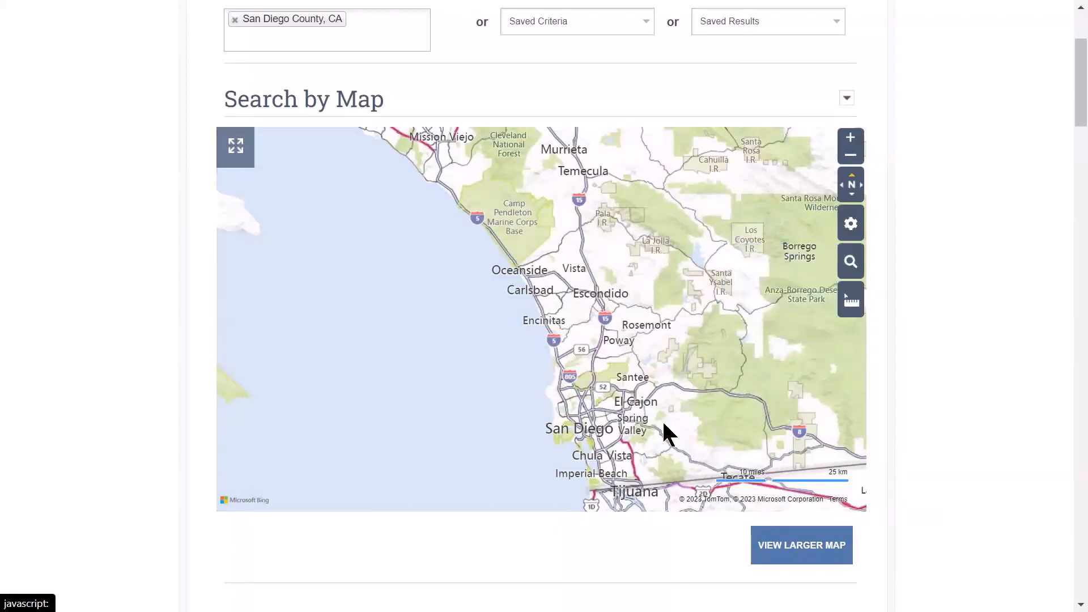
click(779, 360)
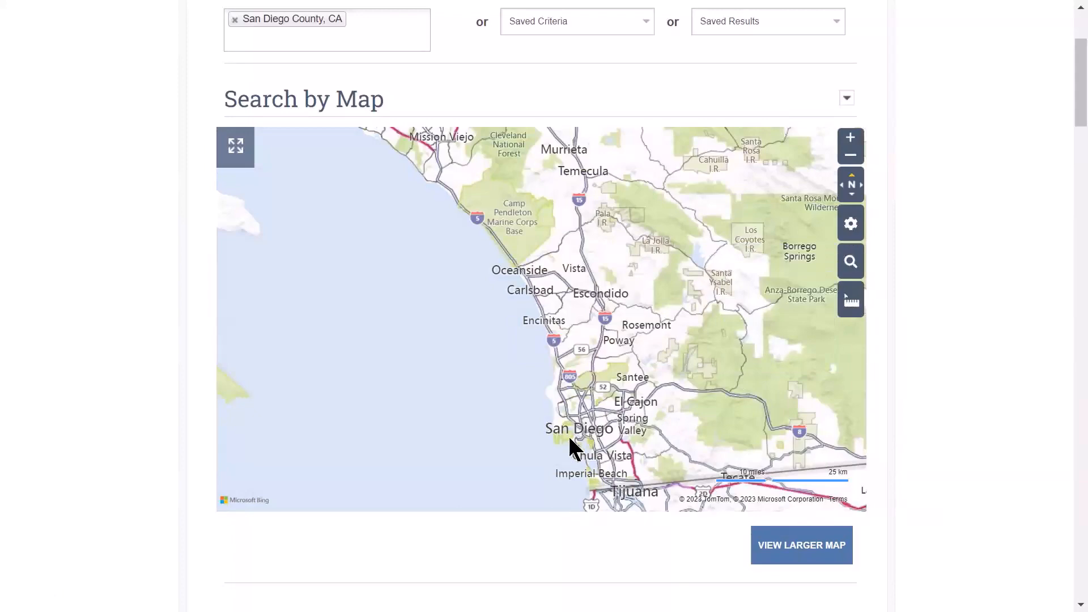
scroll(570, 437, up, 4)
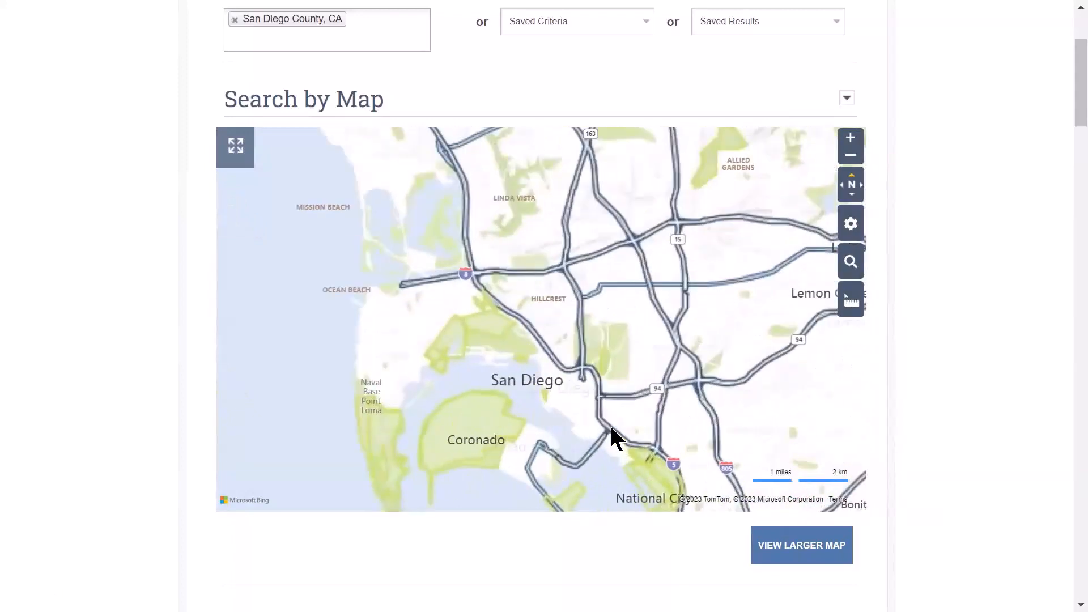
click(851, 262)
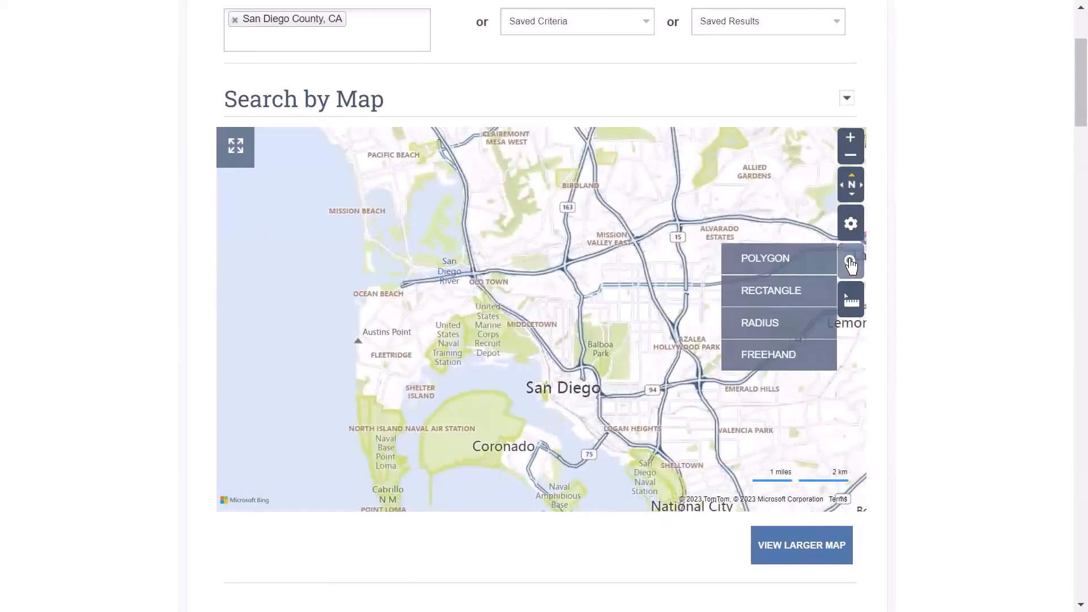
click(791, 261)
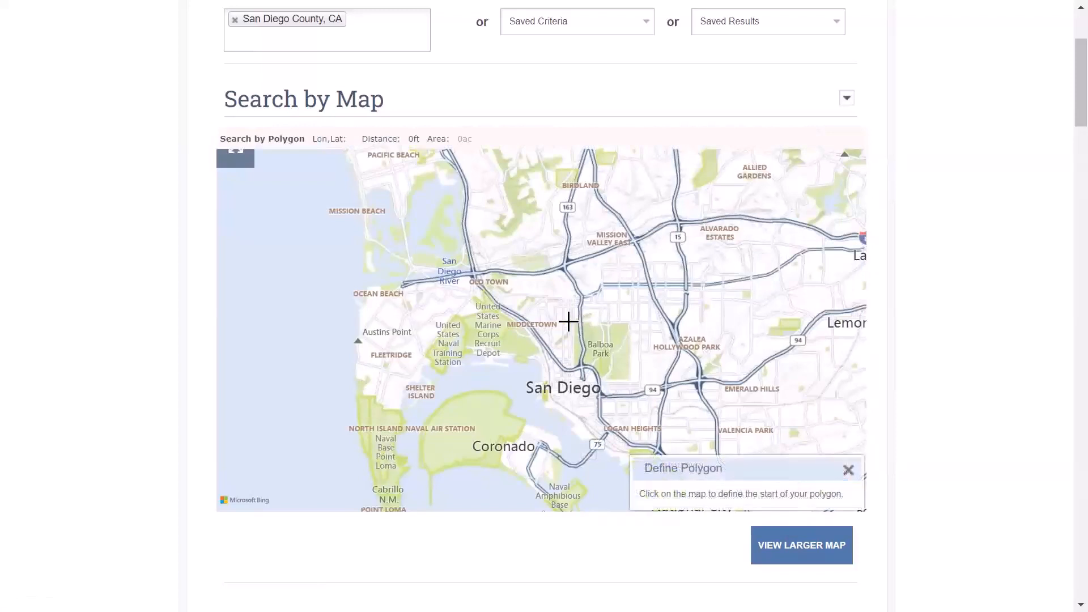
click(551, 298)
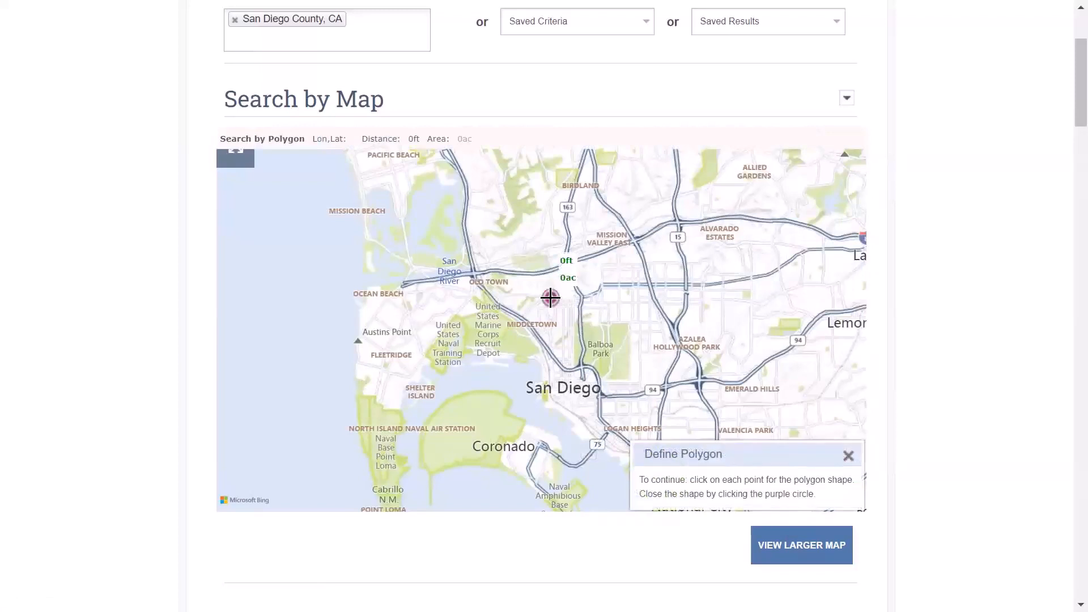
click(551, 367)
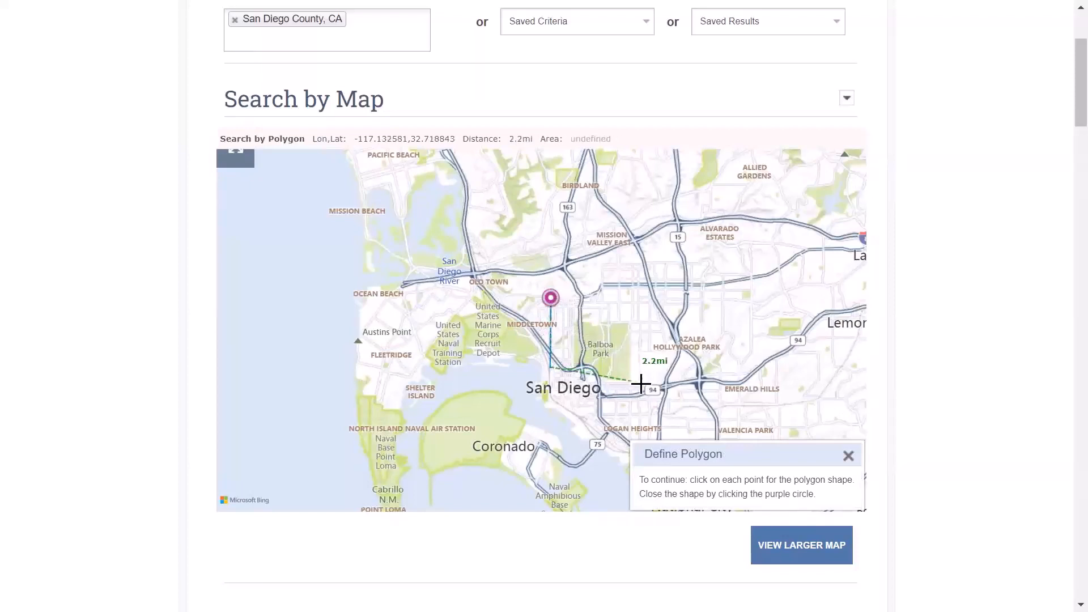
click(671, 385)
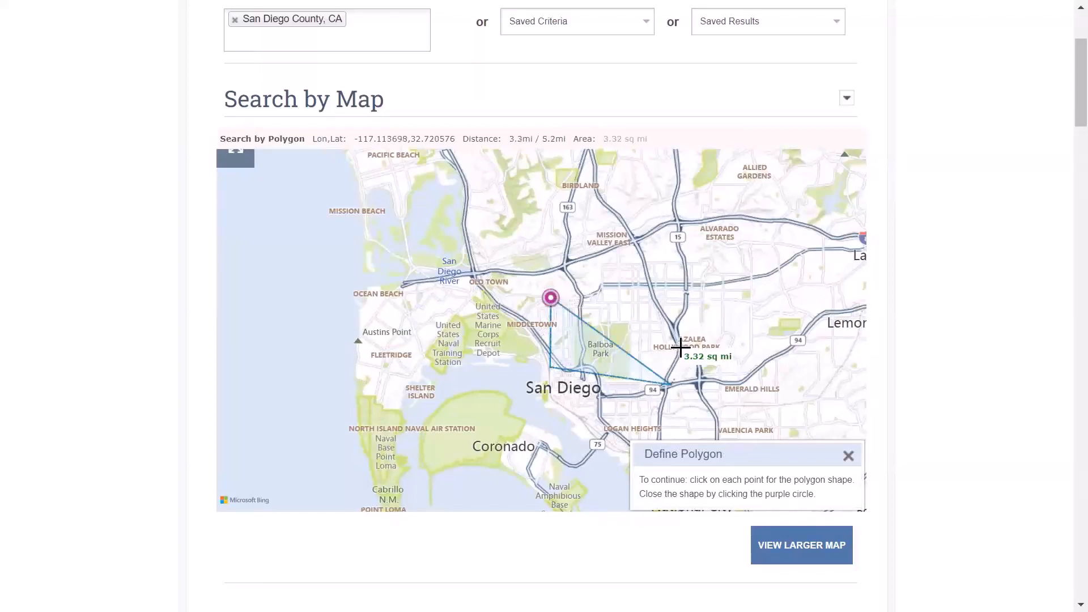
click(716, 217)
click(547, 164)
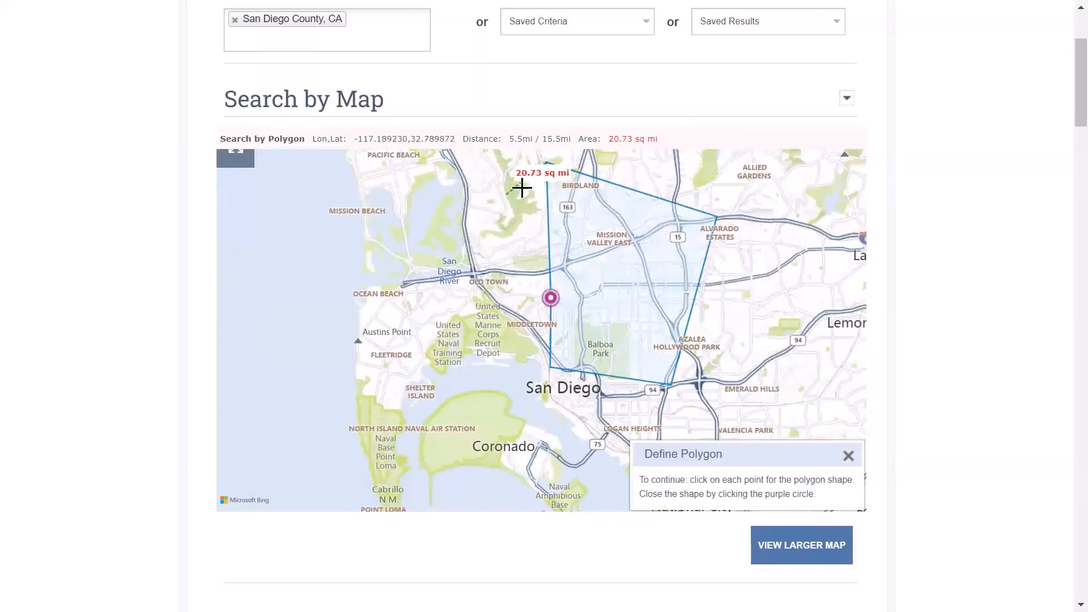
click(543, 169)
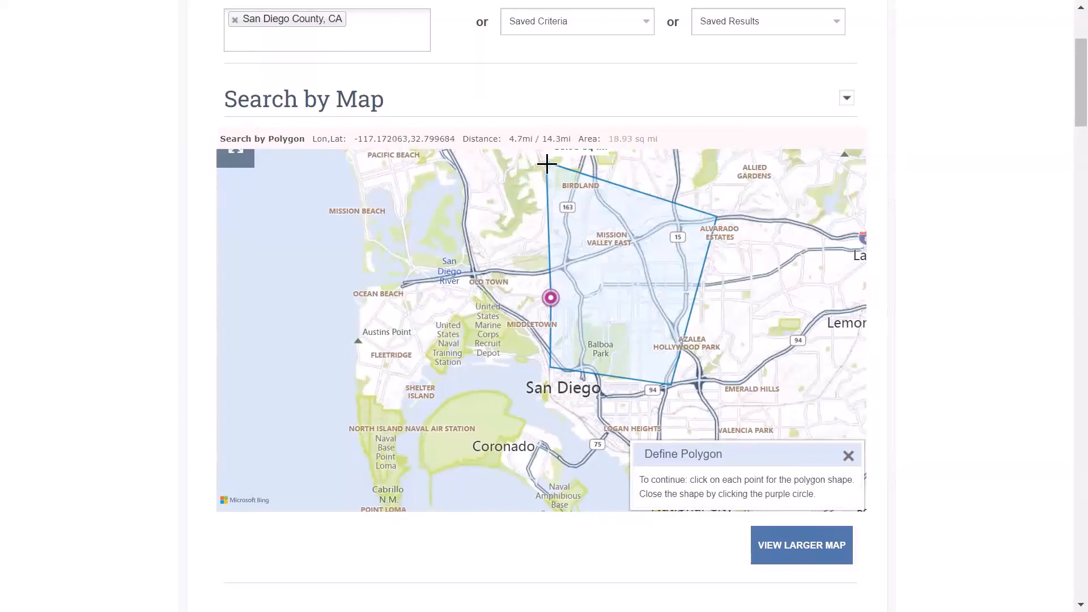
click(548, 164)
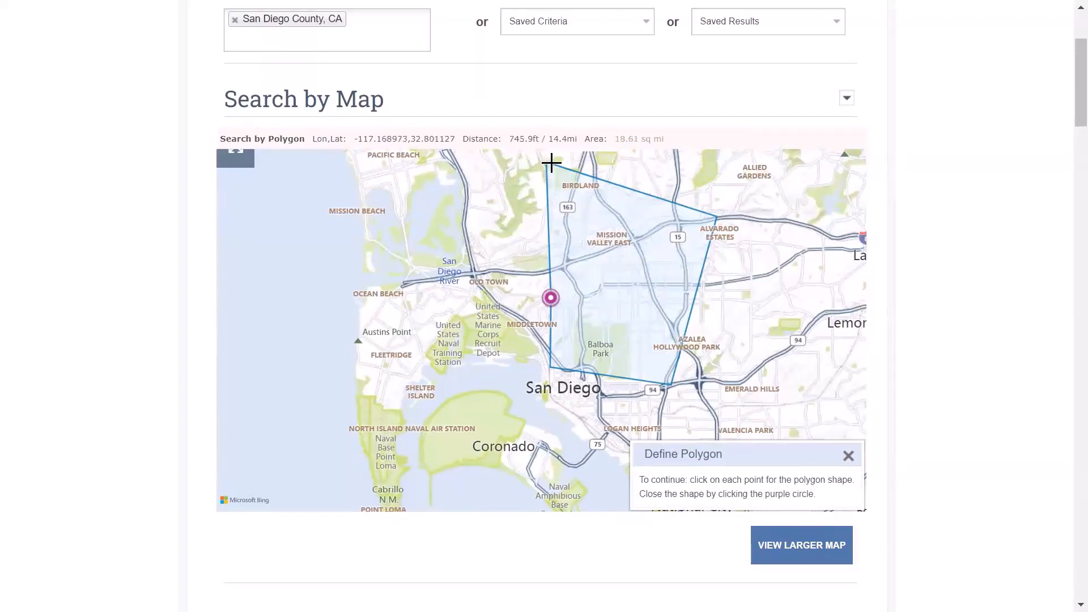
click(552, 296)
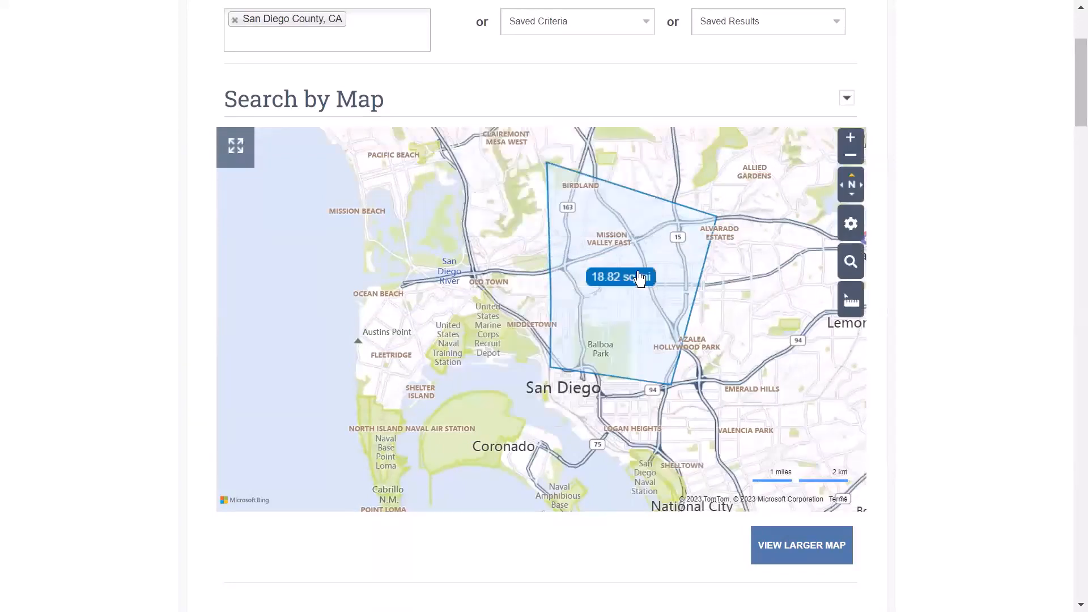
mouse_move(686, 283)
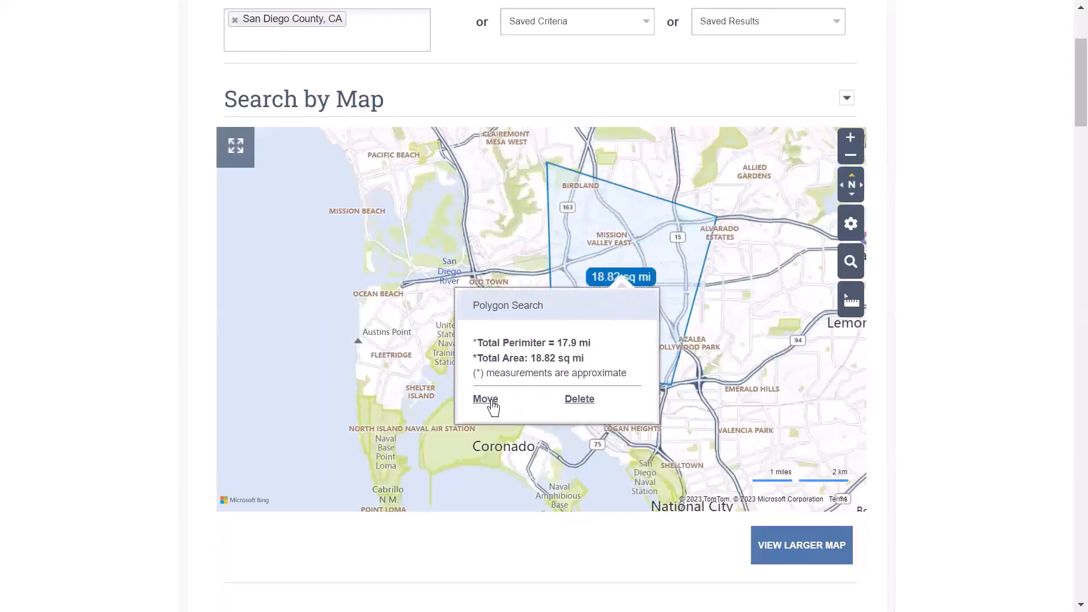
click(581, 400)
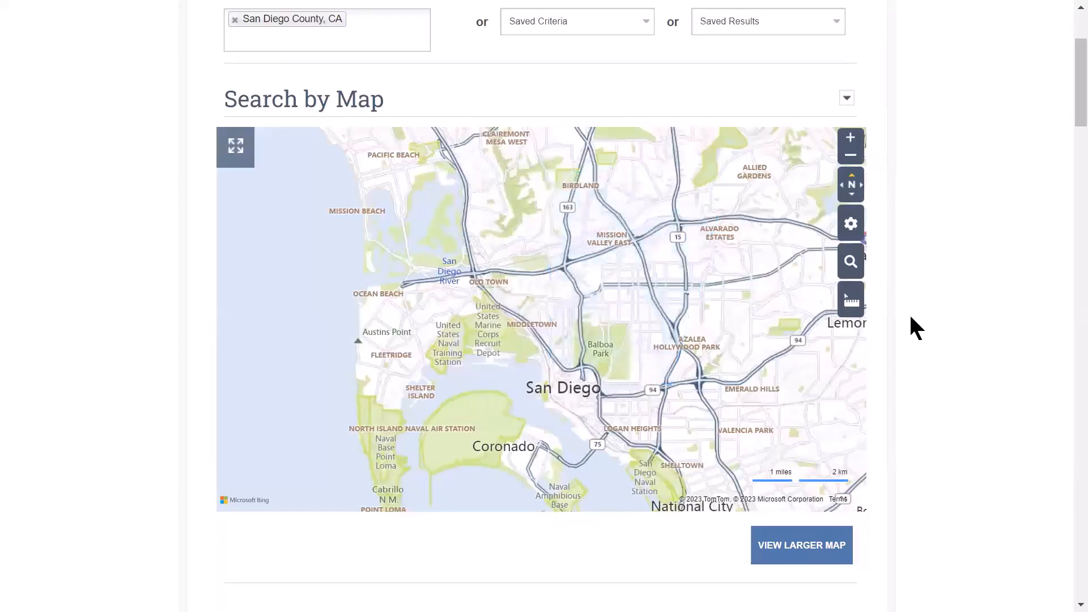
click(852, 264)
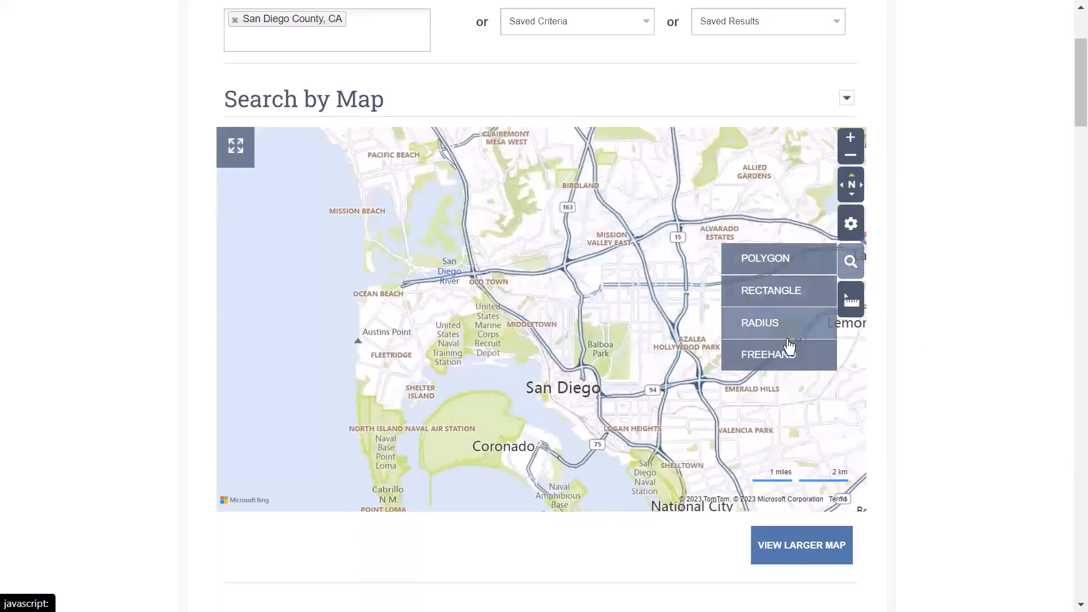
click(777, 292)
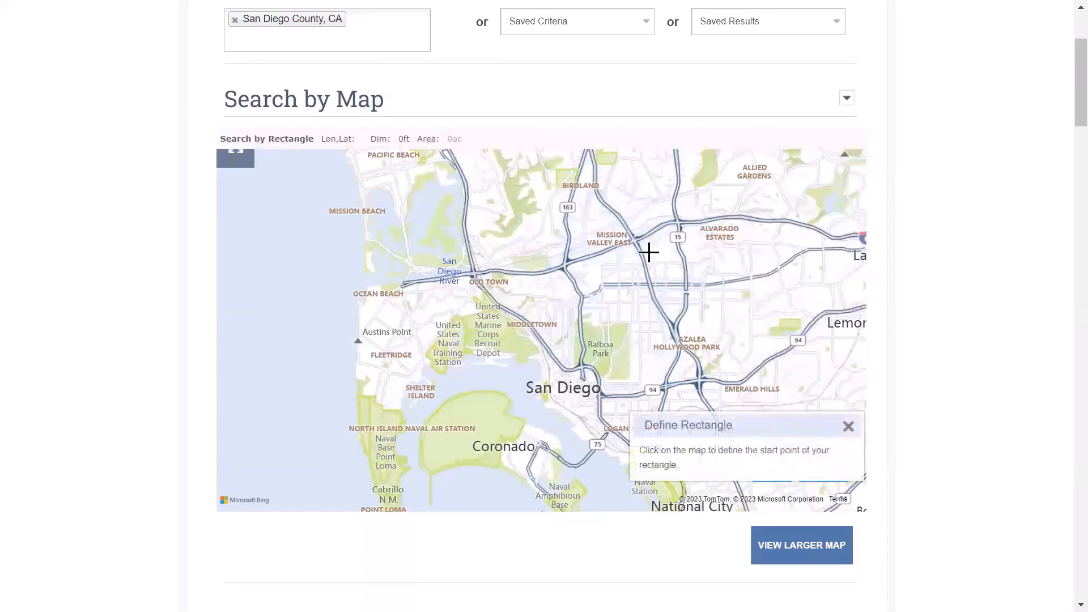
click(643, 251)
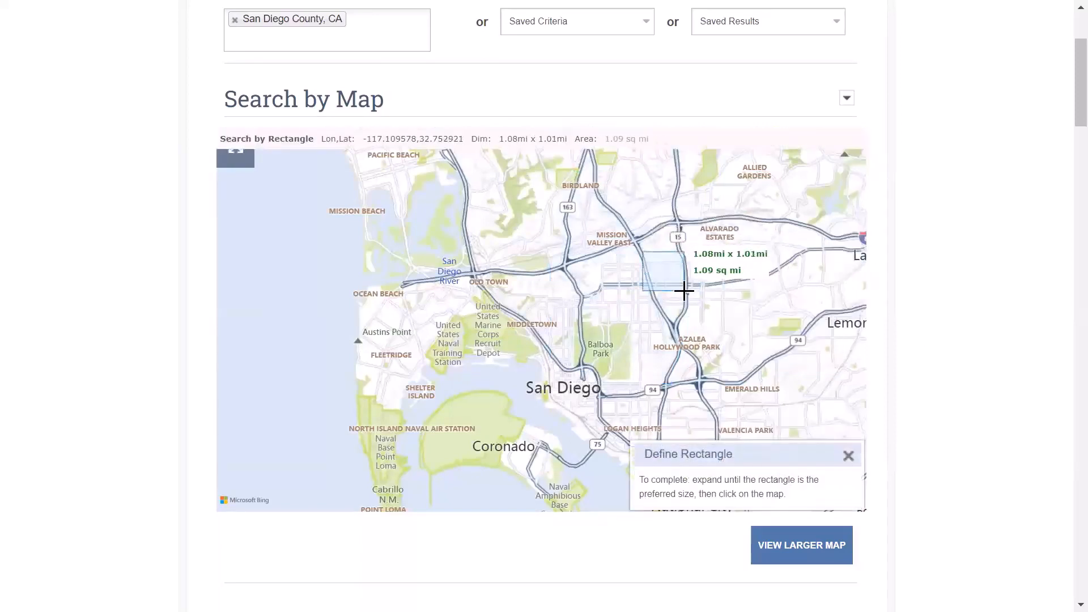
click(685, 290)
click(851, 262)
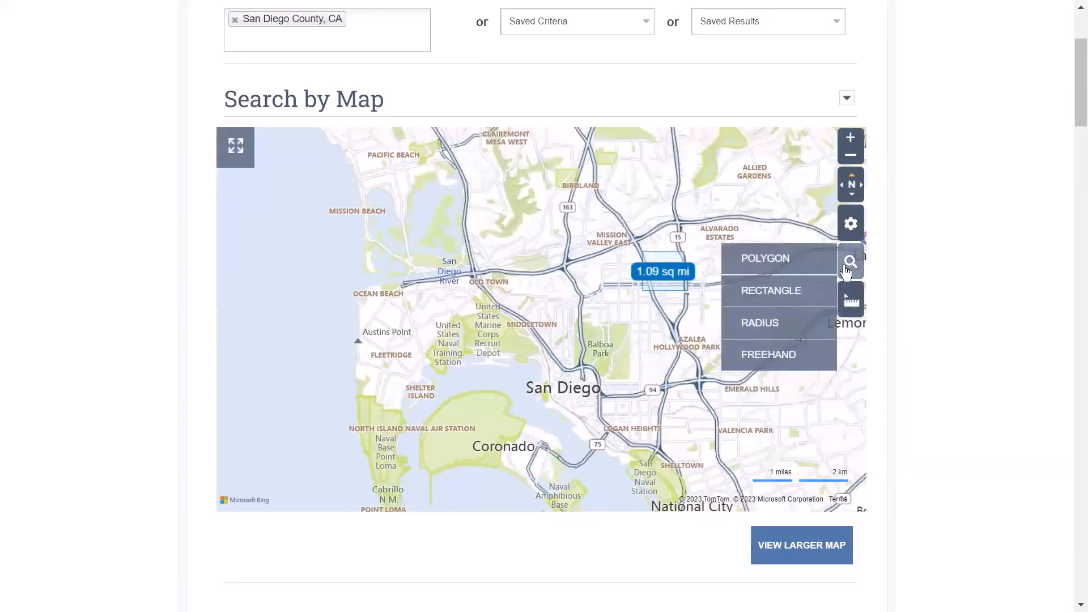
click(794, 322)
click(656, 315)
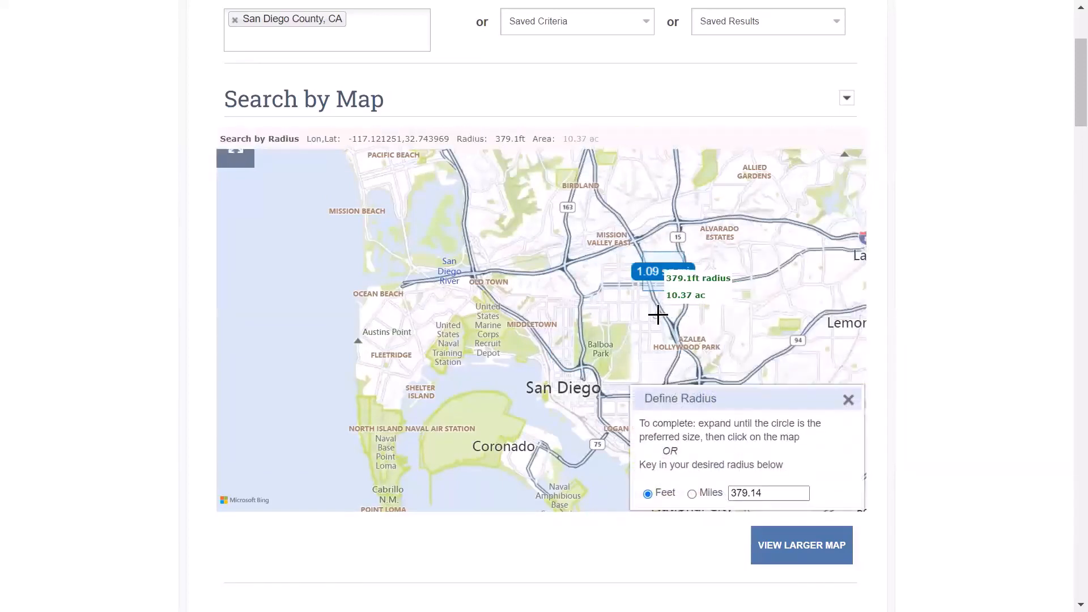
click(602, 290)
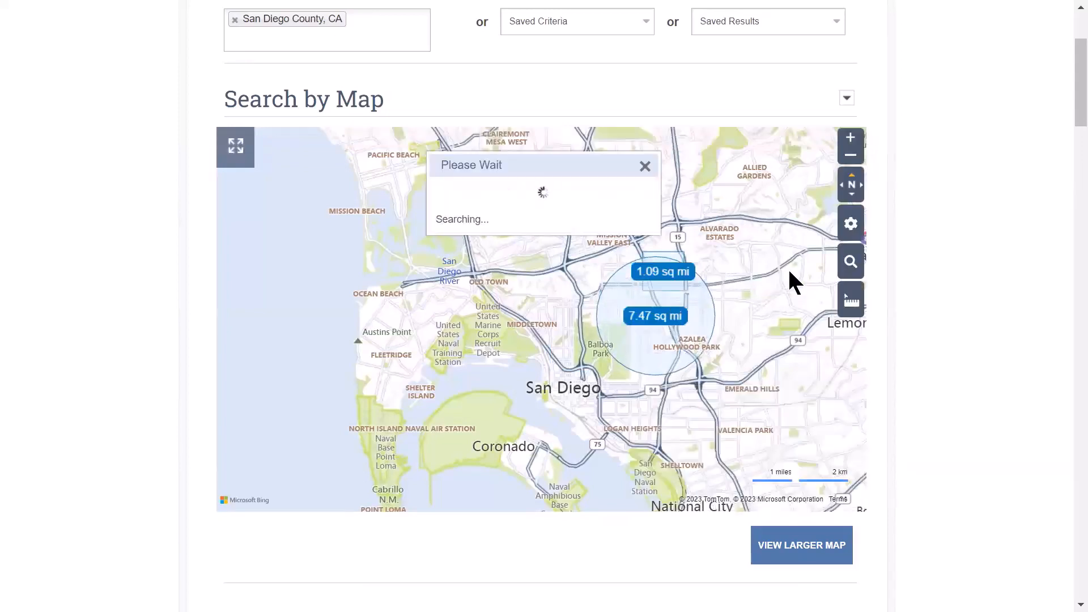
click(639, 328)
click(602, 440)
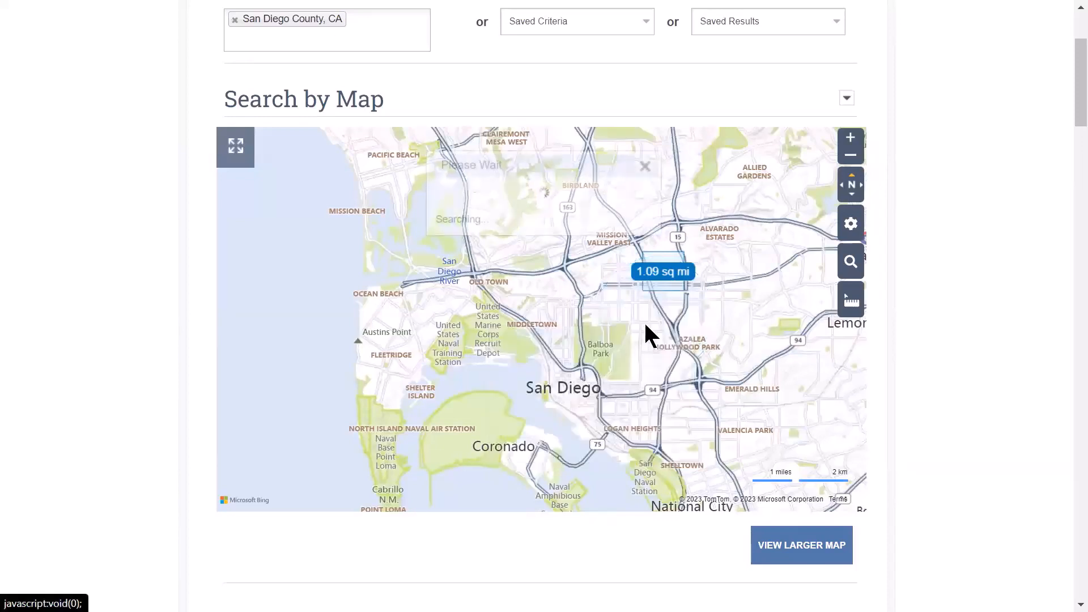
click(671, 269)
click(621, 393)
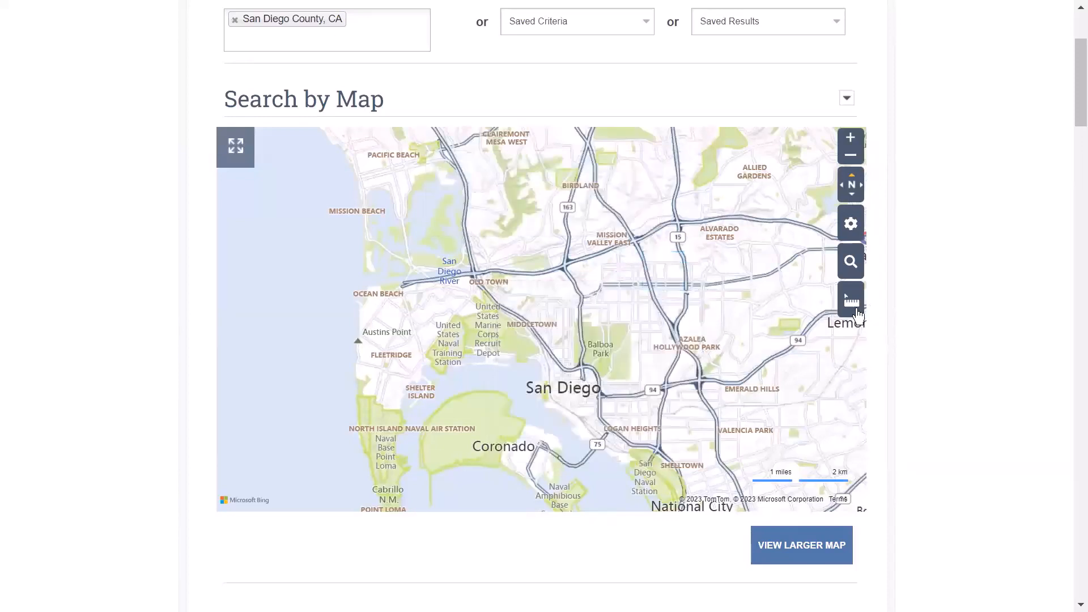
click(851, 300)
click(768, 363)
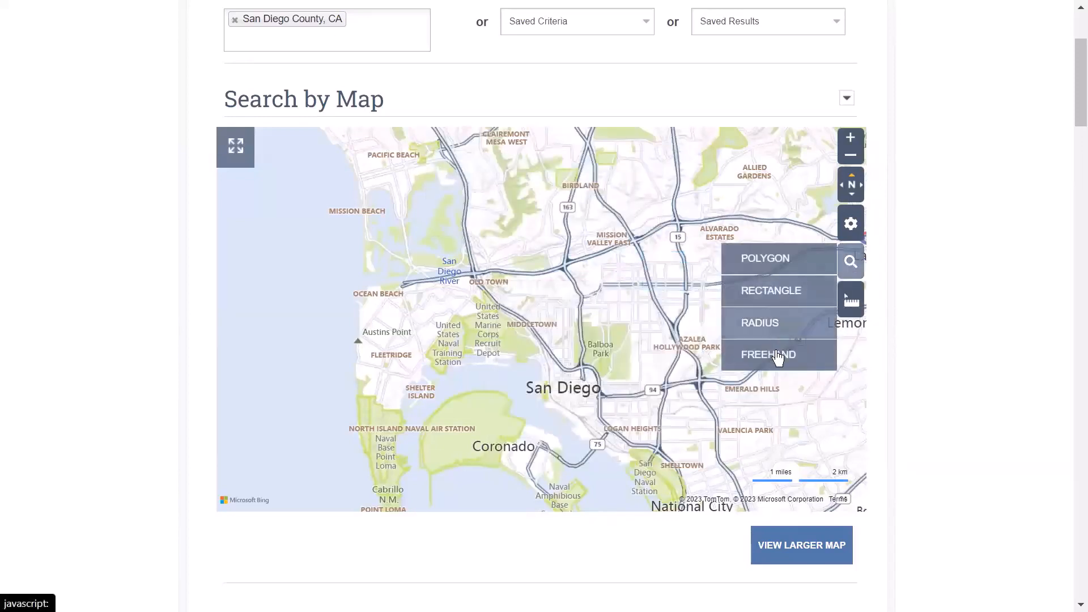
mouse_move(680, 359)
mouse_down()
mouse_move(664, 351)
mouse_move(651, 316)
mouse_move(701, 284)
mouse_move(740, 339)
mouse_up()
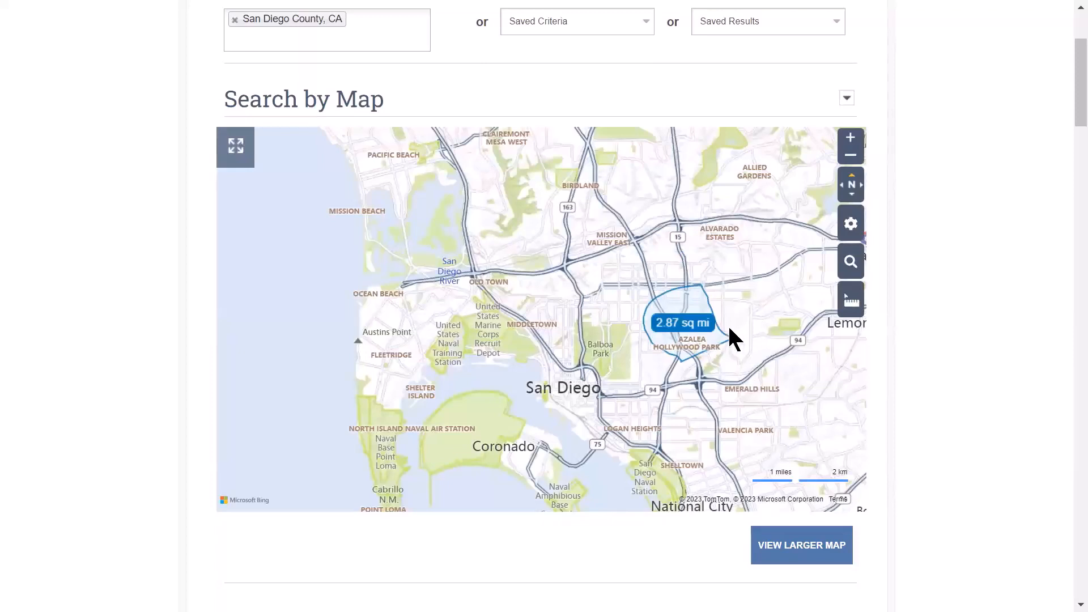
click(691, 323)
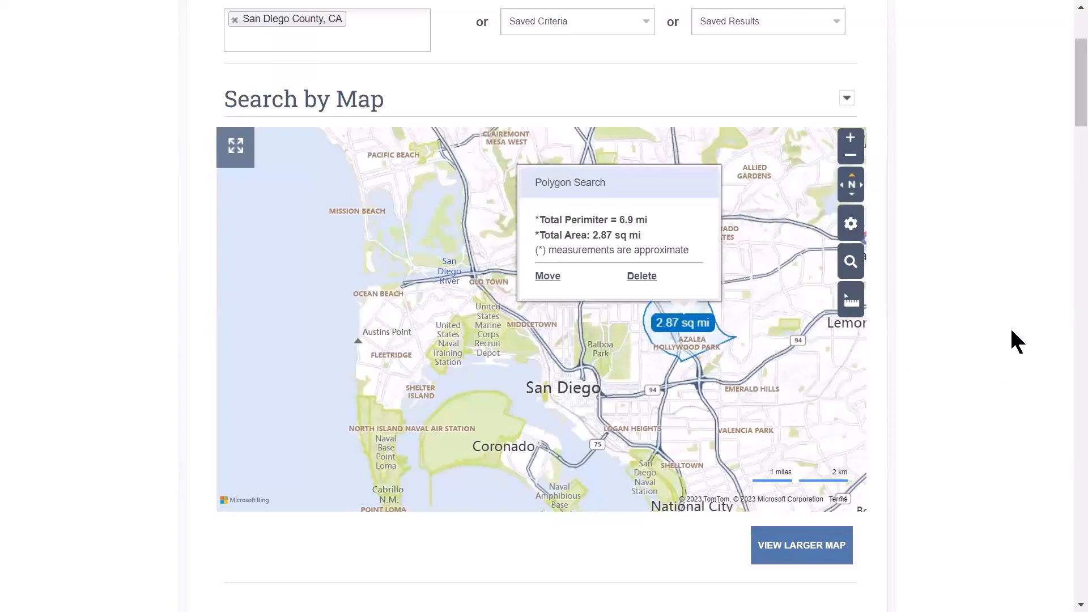
mouse_move(1070, 97)
mouse_down()
mouse_move(1070, 226)
mouse_move(1069, 96)
mouse_up()
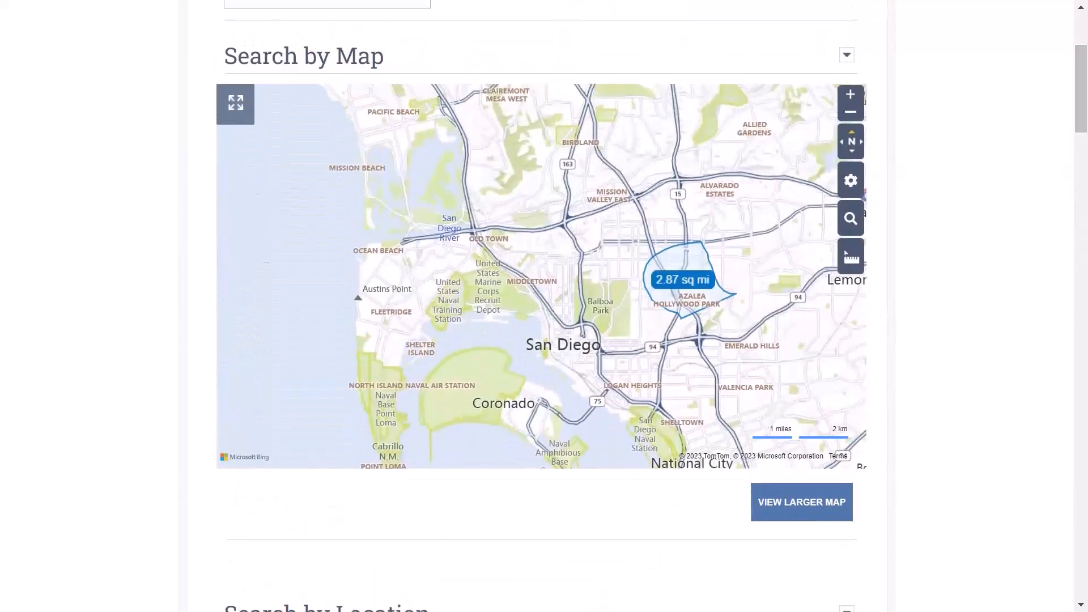
click(645, 253)
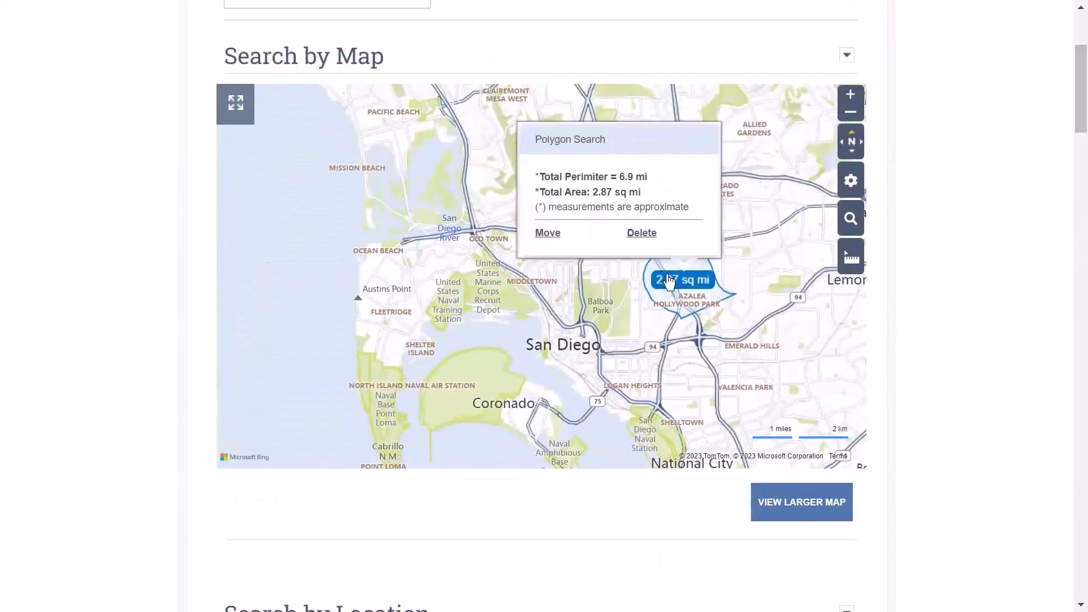
click(636, 234)
click(850, 218)
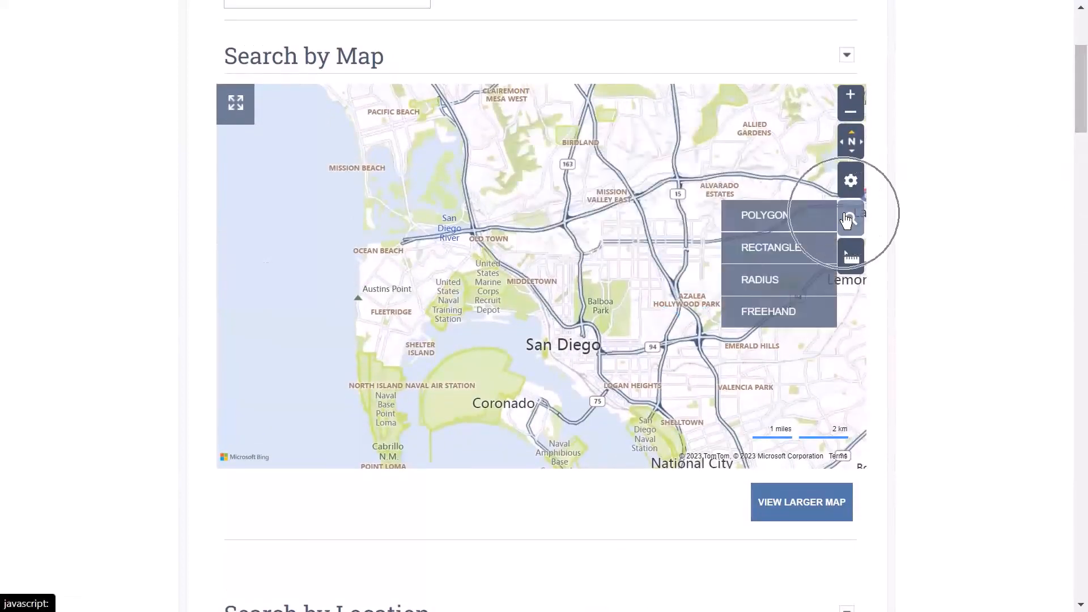
- Pan south toward Chula Vista and measure the Shasta St parcel's 60, 136, 135 and 59 ft sides
mouse_move(853, 262)
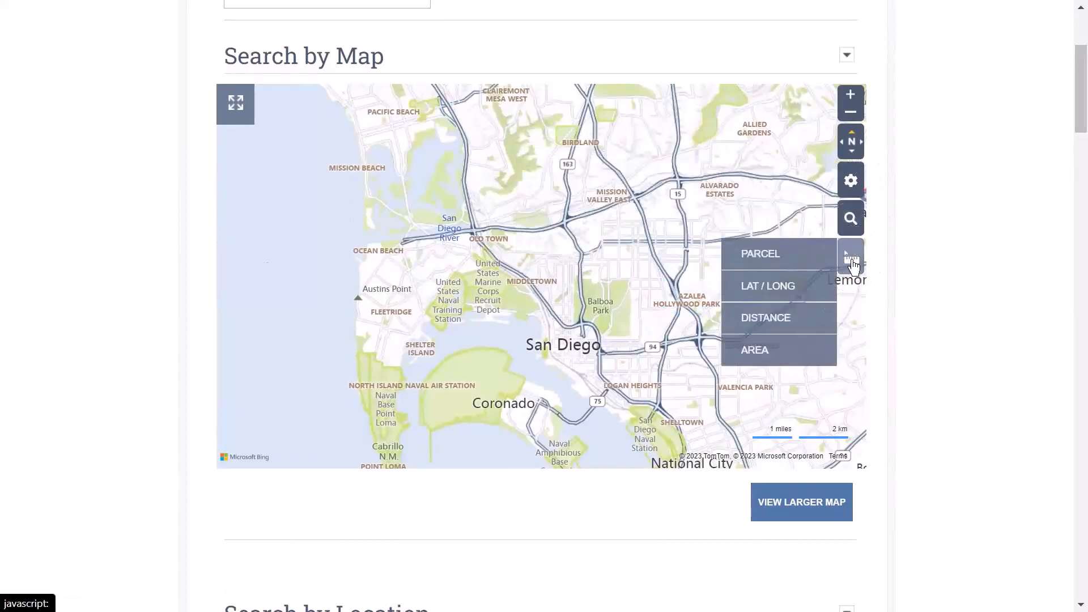
drag(742, 388, 622, 192)
drag(719, 357, 665, 267)
scroll(635, 392, up, 1)
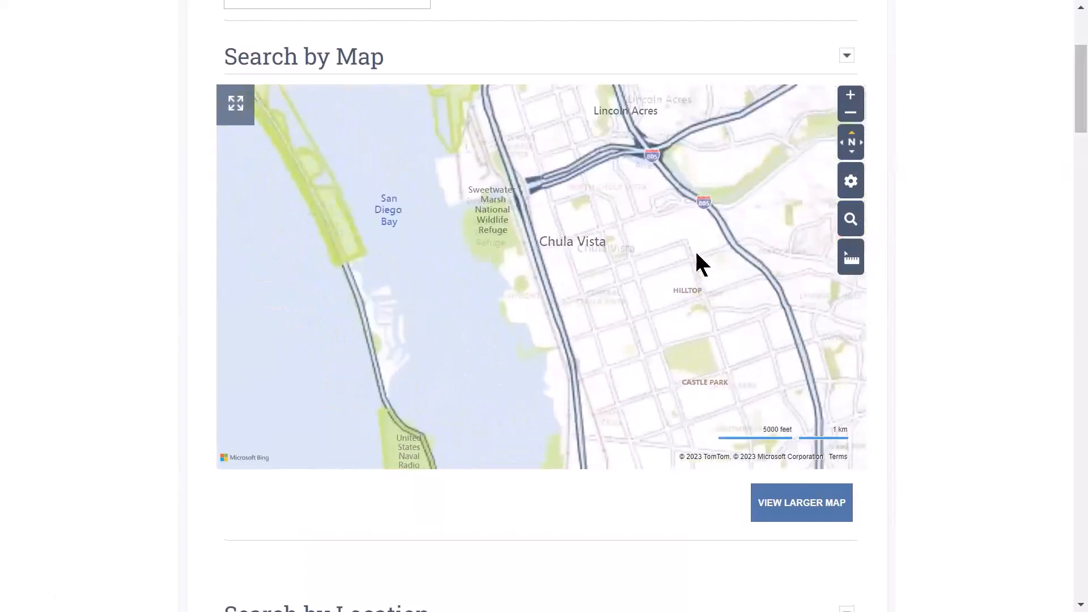
scroll(690, 323, up, 2)
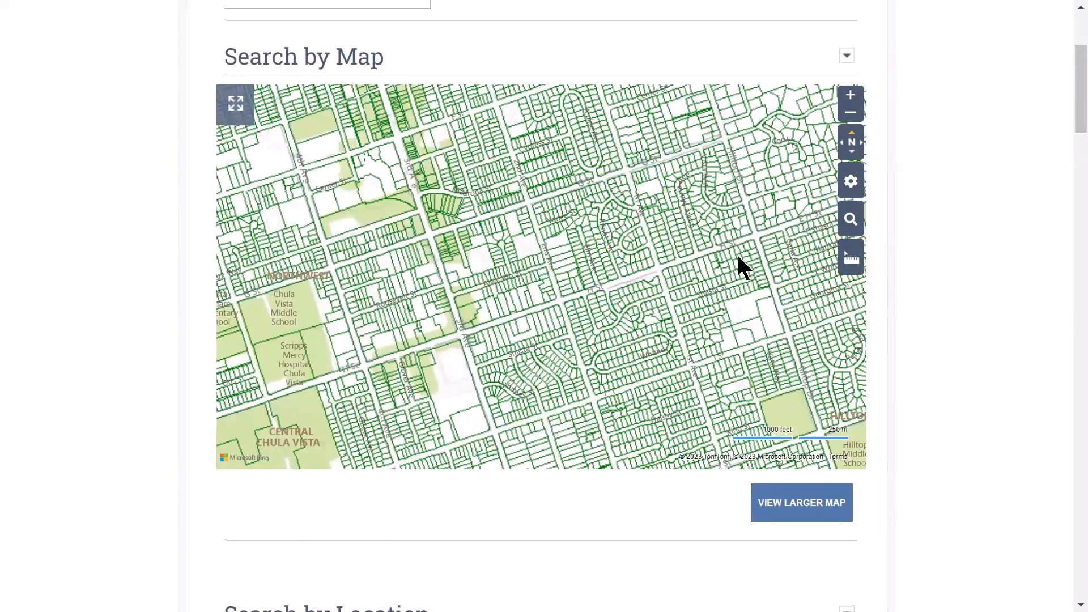
scroll(739, 256, up, 2)
mouse_move(853, 262)
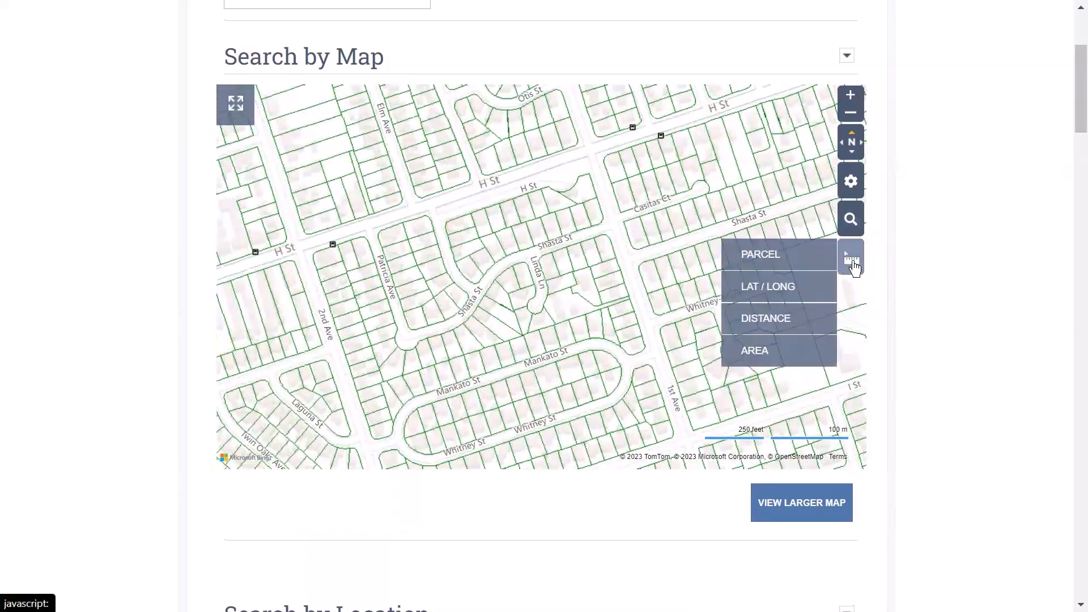
click(794, 259)
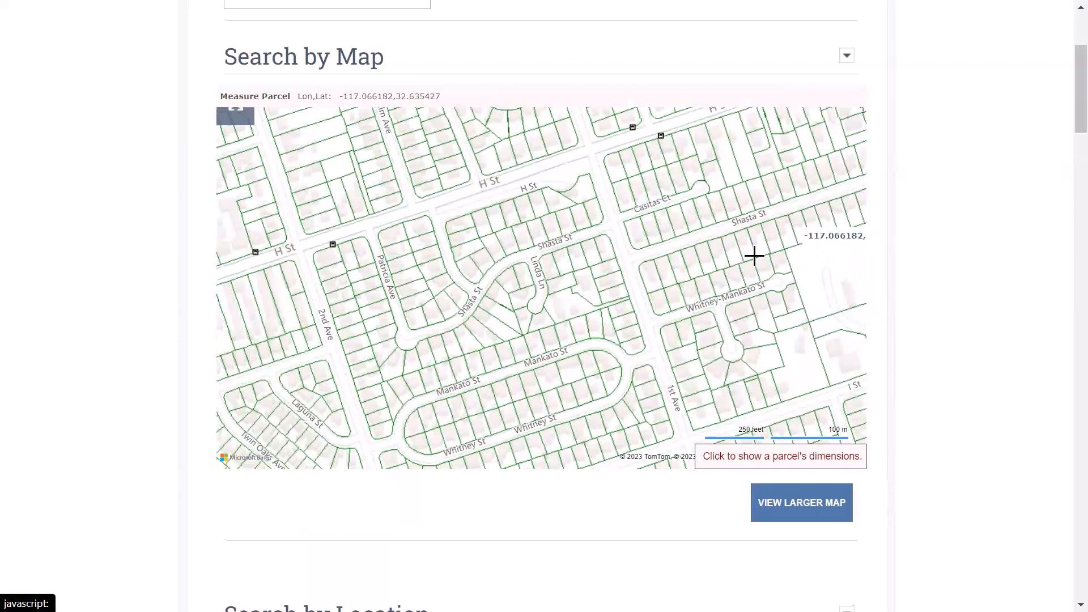
click(719, 251)
scroll(732, 275, up, 1)
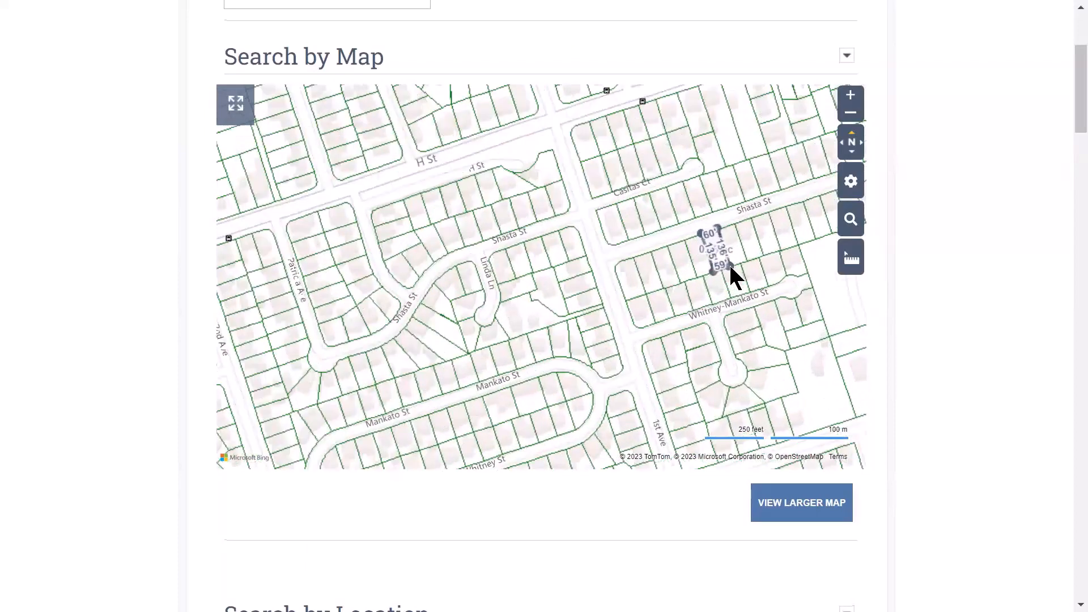
- Drop a Lat/Long pin on a Shasta St lot, view its coordinates, delete it, and reopen the measuring tools
click(851, 258)
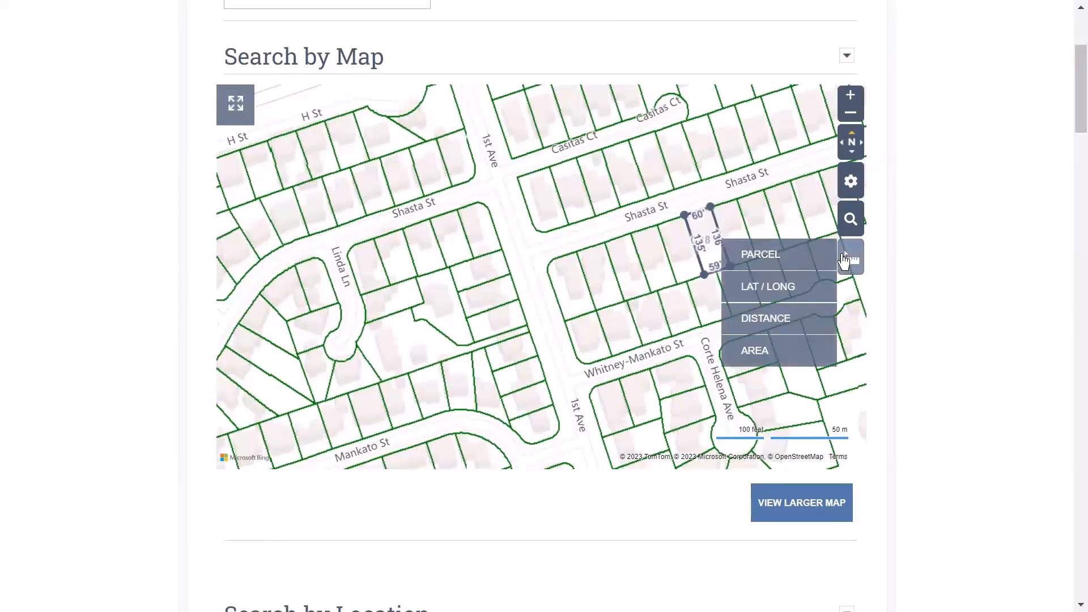
click(777, 286)
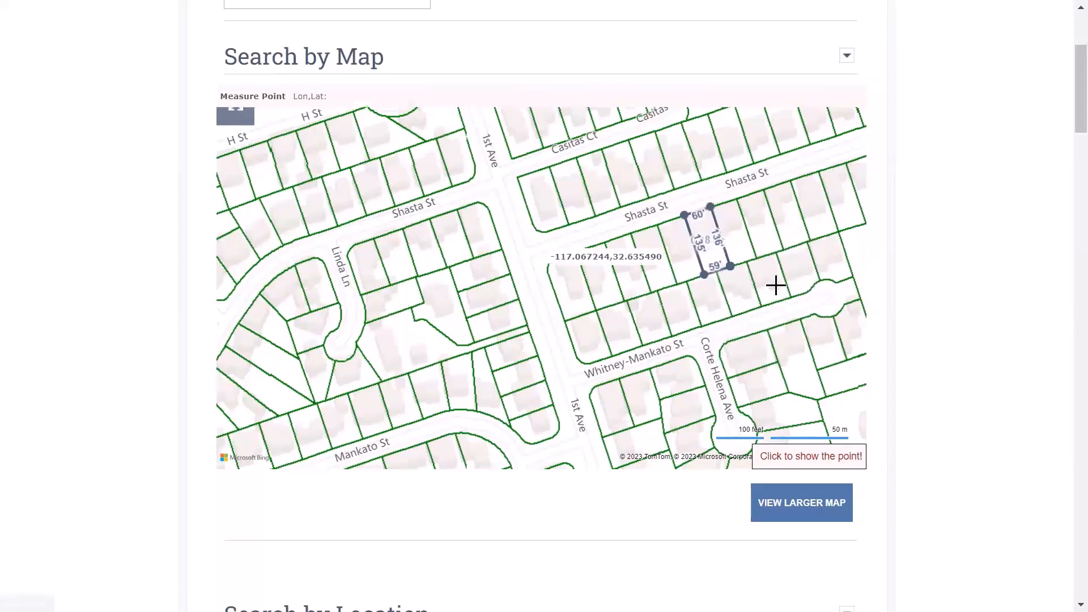
click(759, 220)
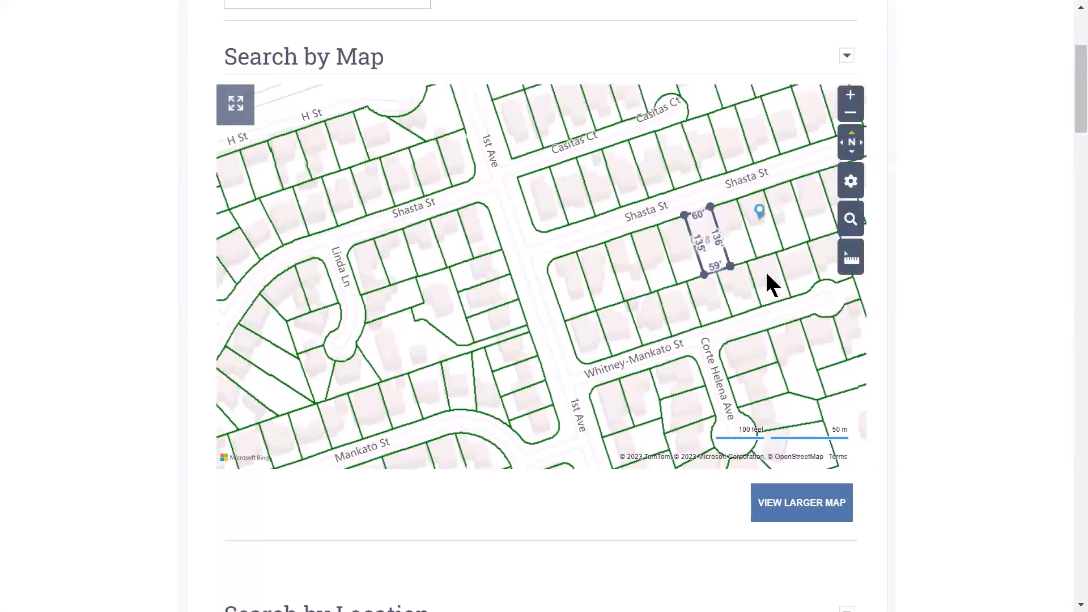
click(760, 211)
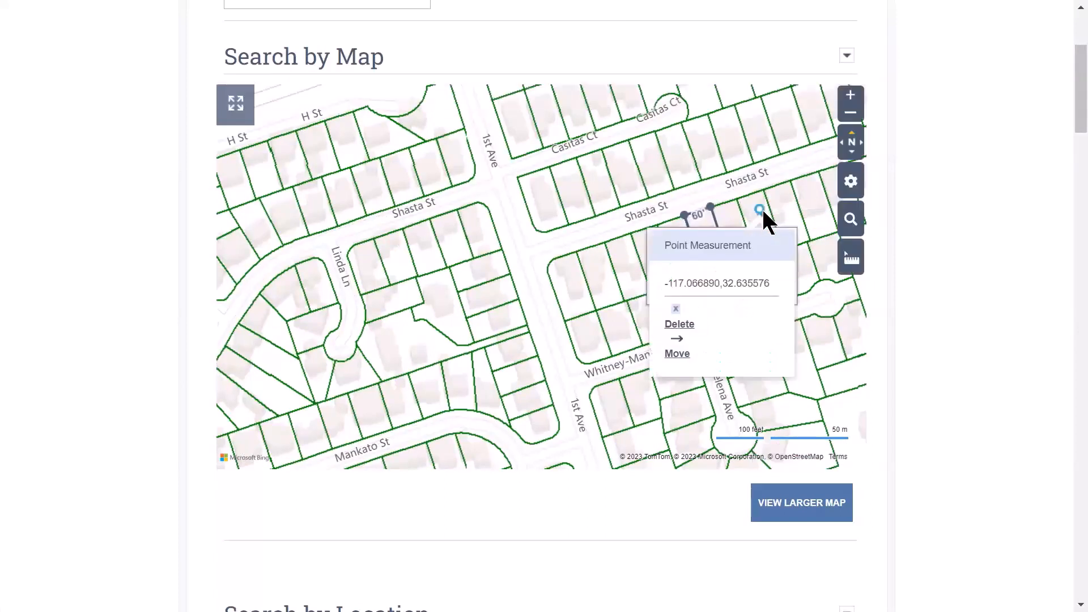
click(693, 325)
click(860, 259)
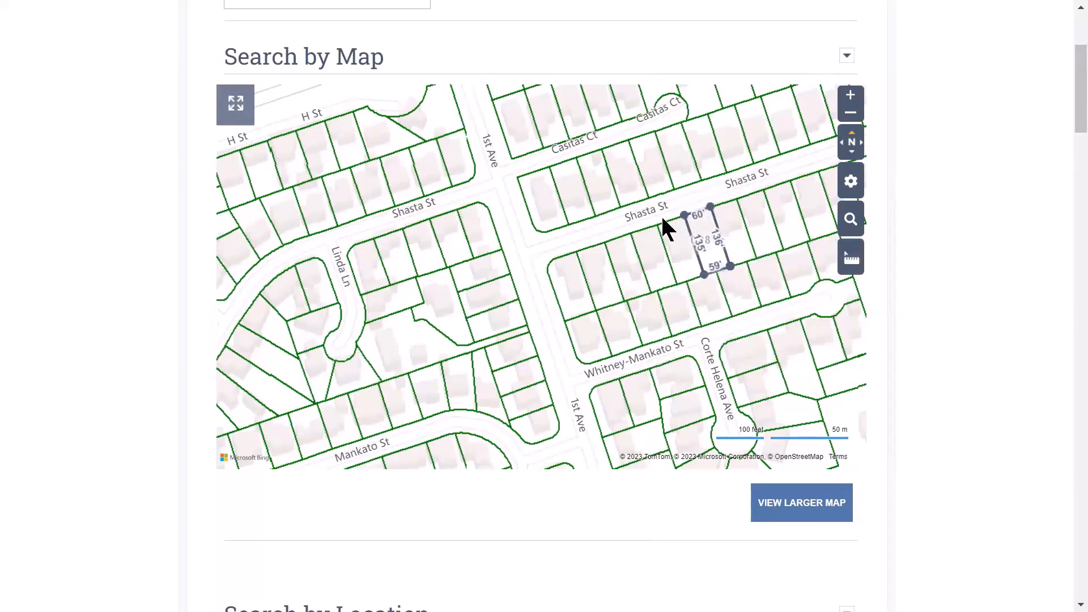
scroll(646, 207, down, 1)
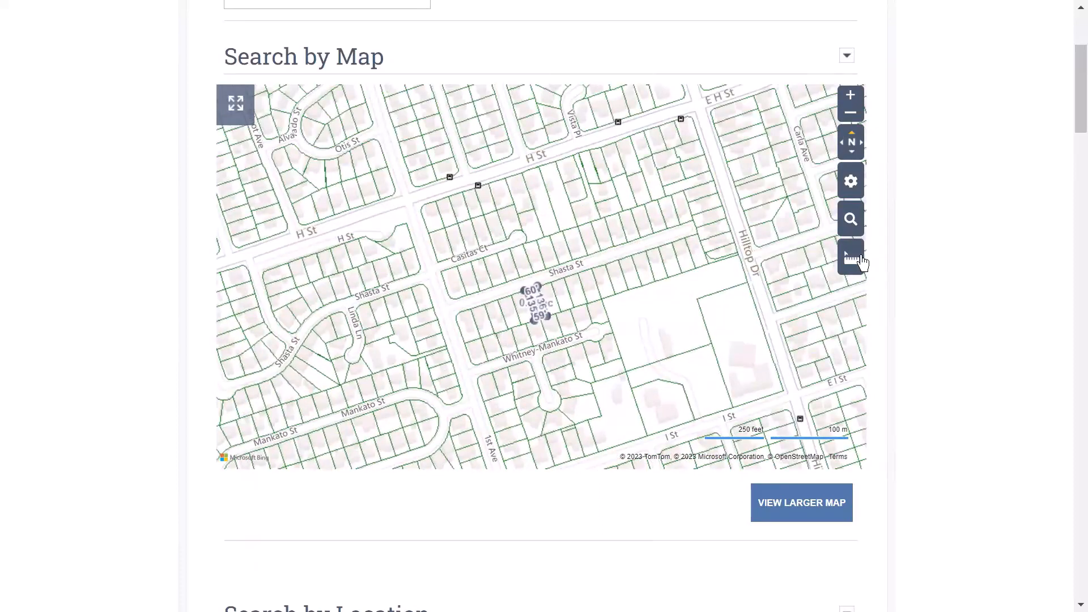
mouse_move(862, 262)
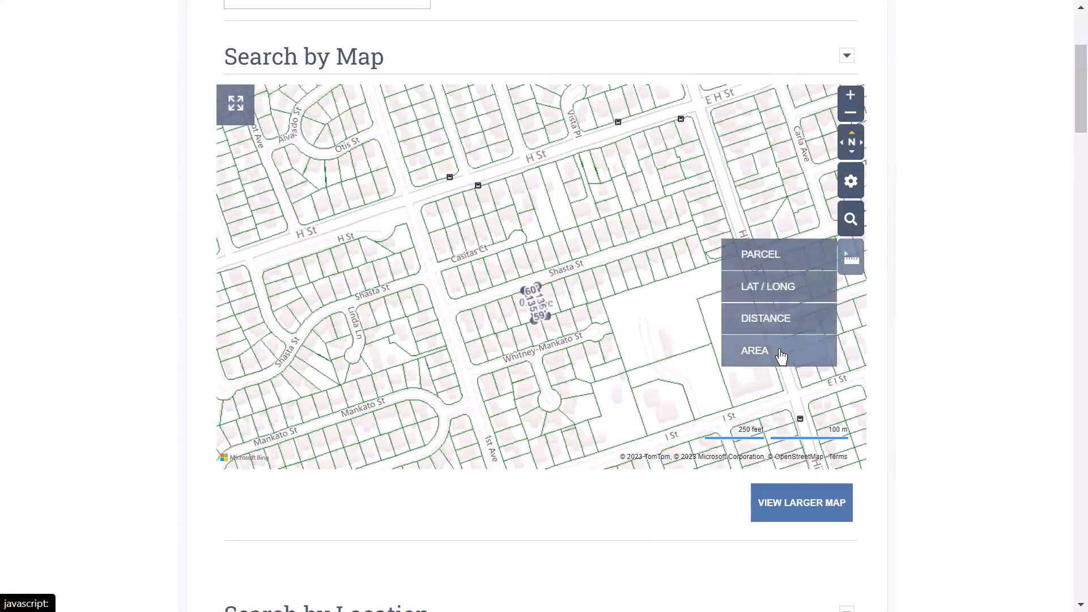
scroll(663, 260, up, 2)
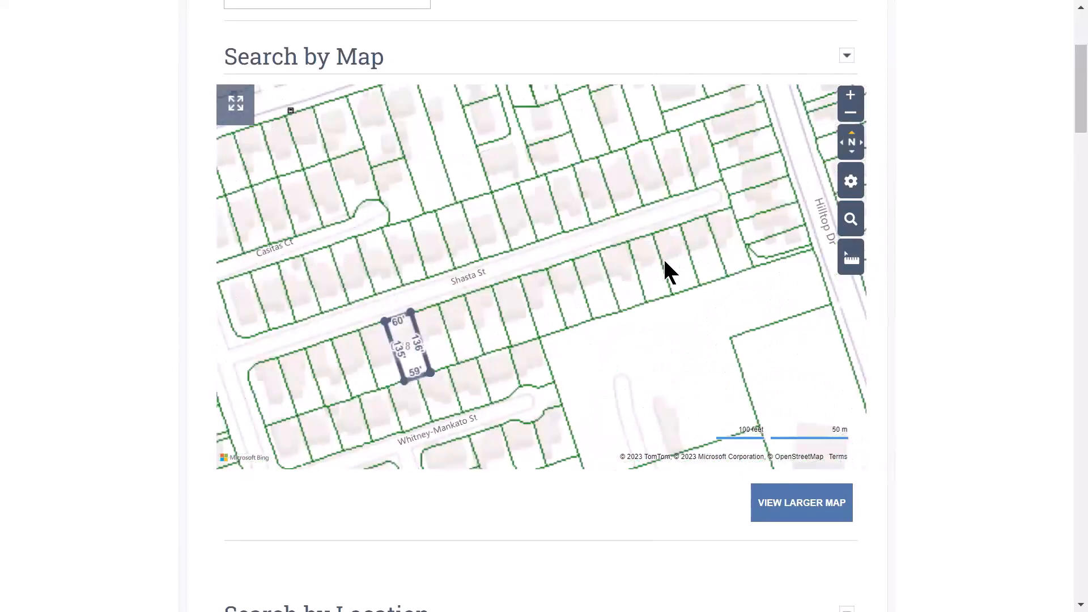
scroll(665, 261, up, 2)
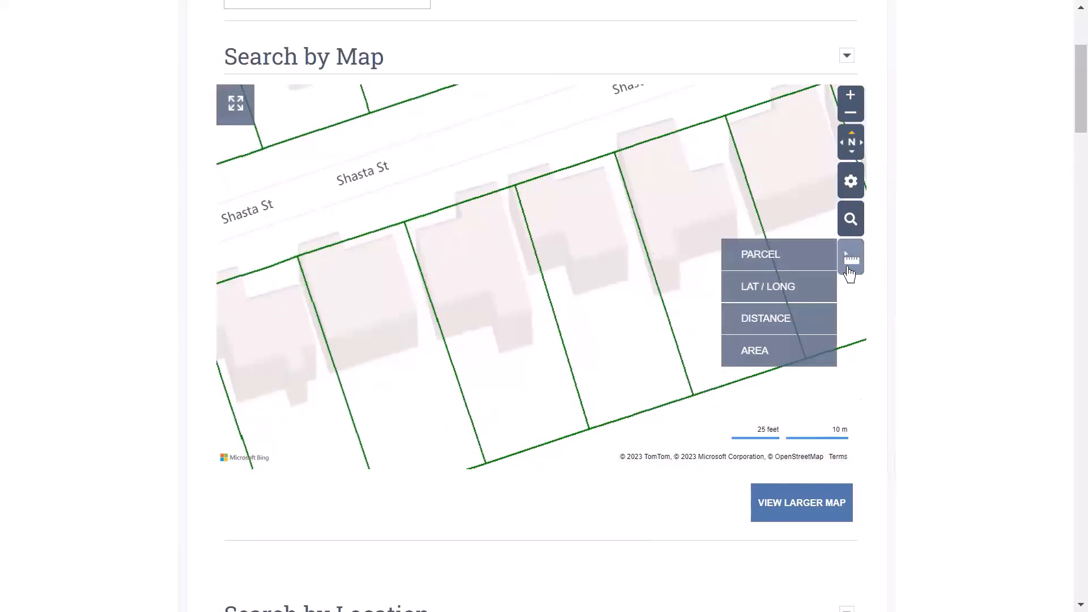
- Measure the area around two adjoining Shasta St lots: 0.38 acres with a 518.1 ft perimeter
click(768, 352)
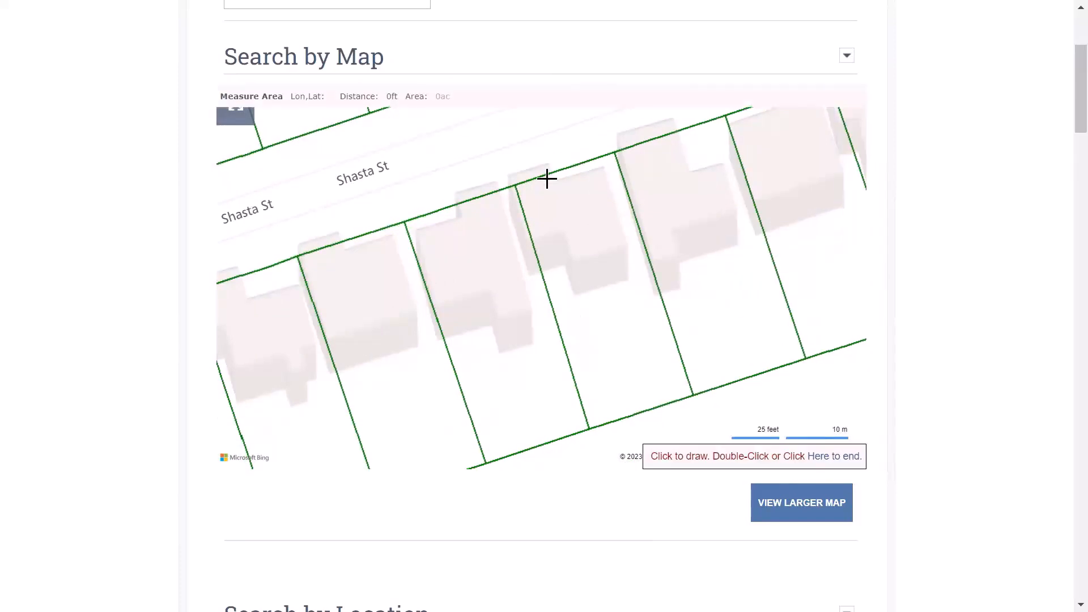
click(514, 186)
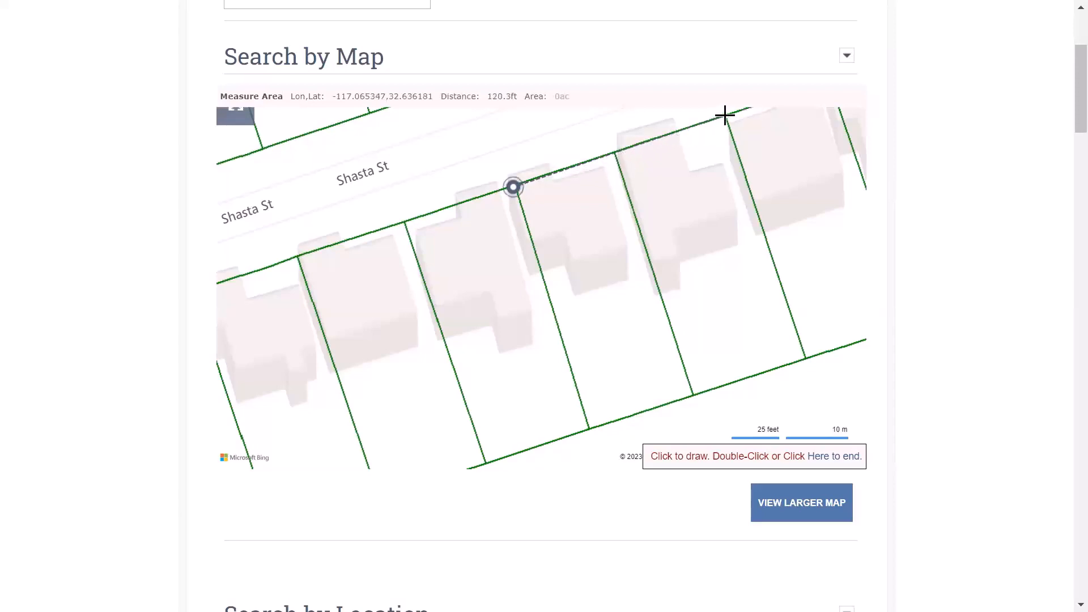
click(725, 114)
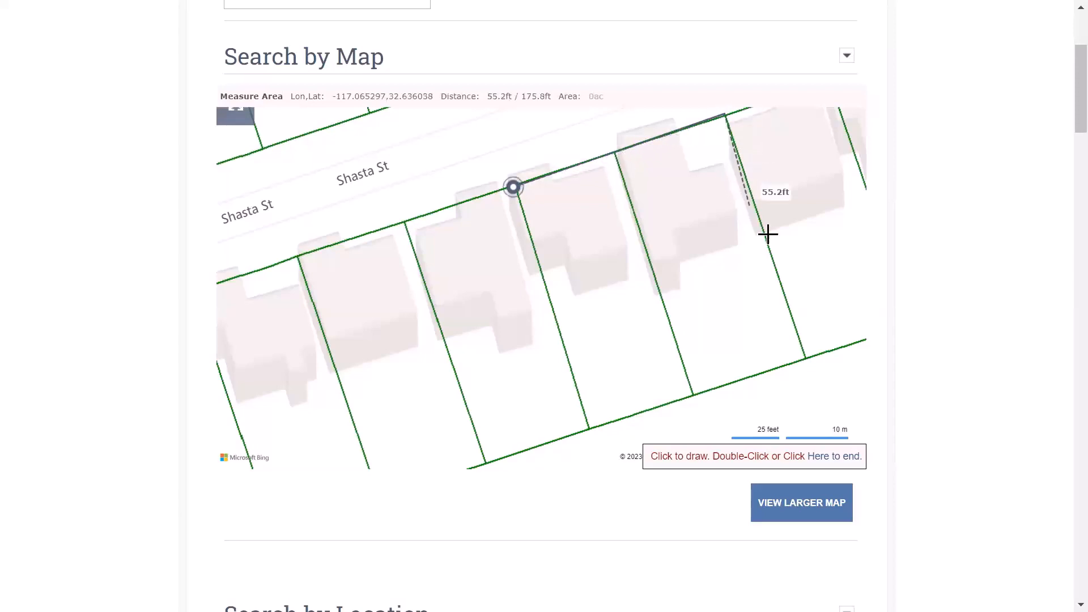
click(804, 358)
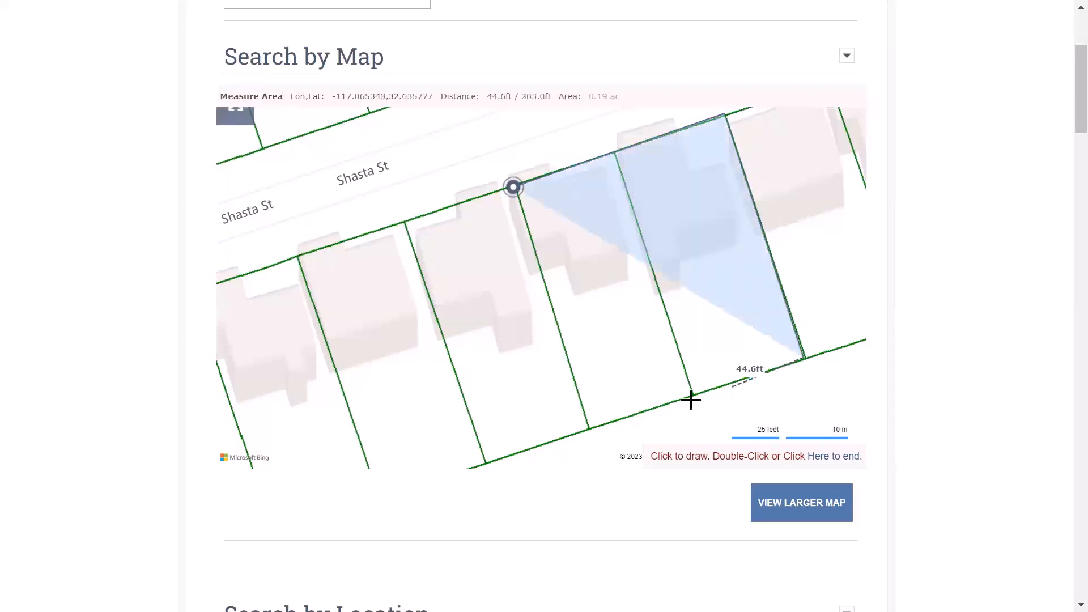
click(587, 430)
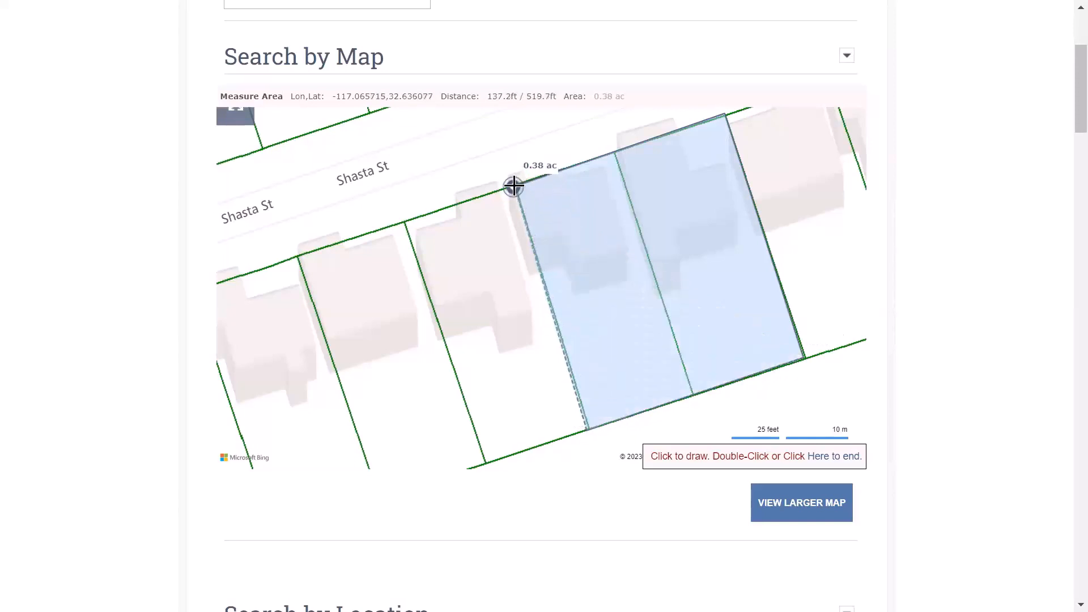
double_click(513, 186)
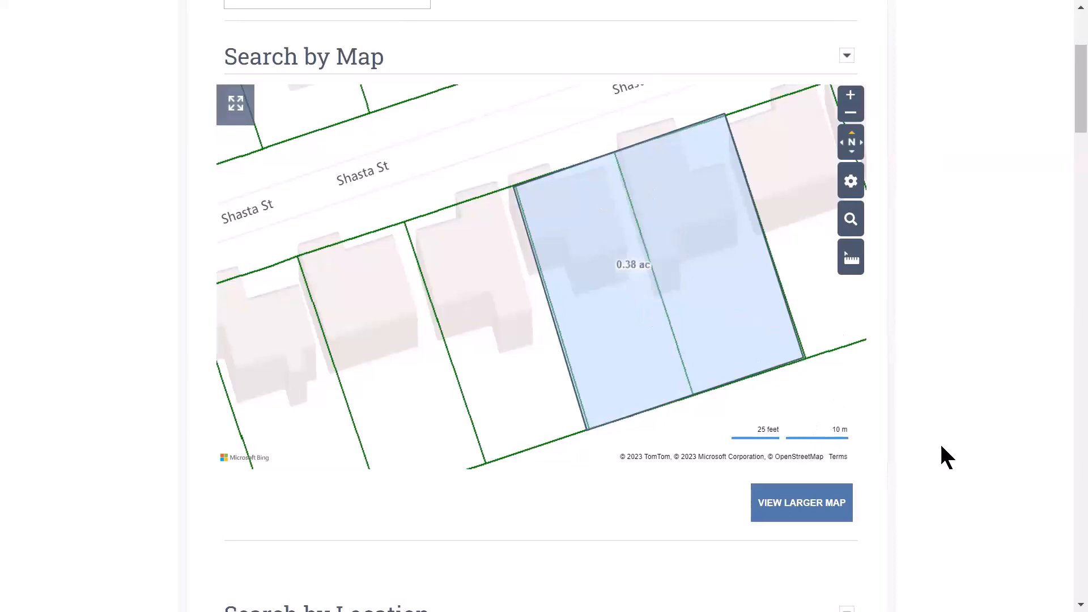
click(643, 267)
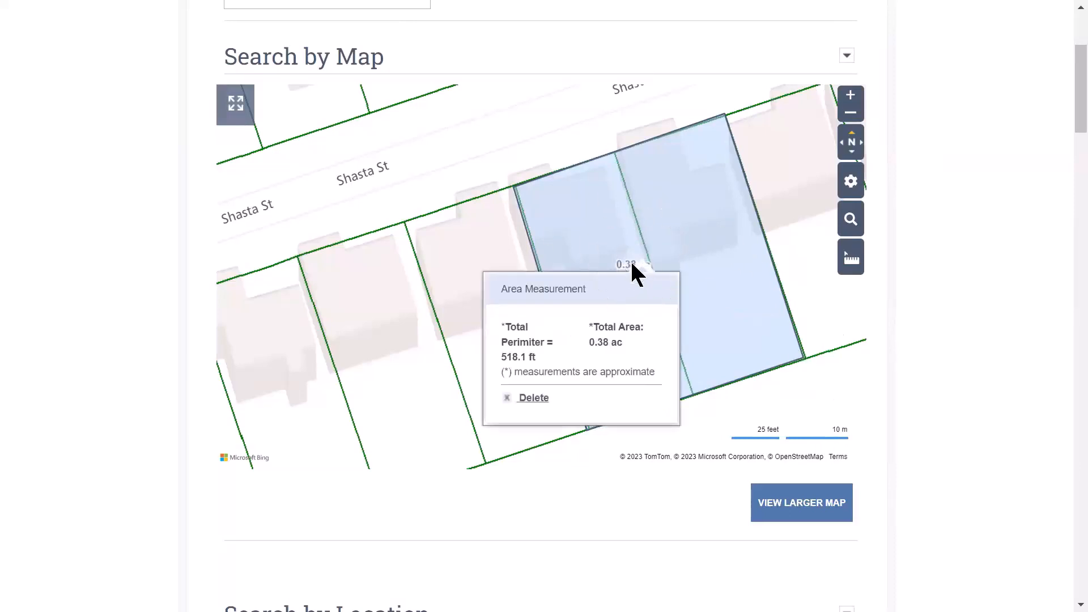
- Delete the area measurement and zoom out over the Chula Vista neighbourhood
click(530, 400)
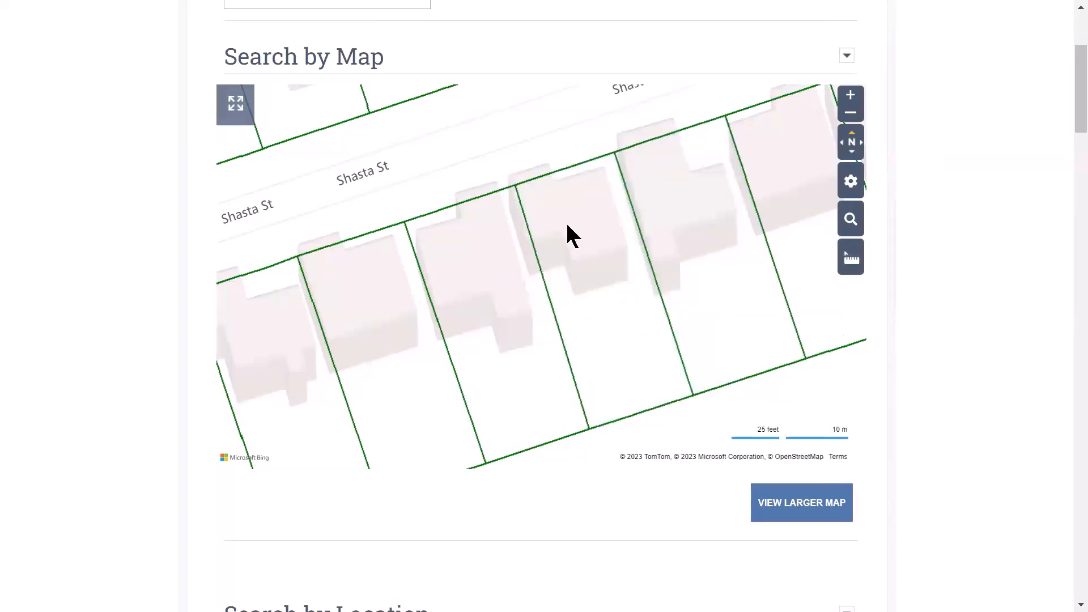
scroll(567, 226, down, 2)
scroll(572, 237, down, 4)
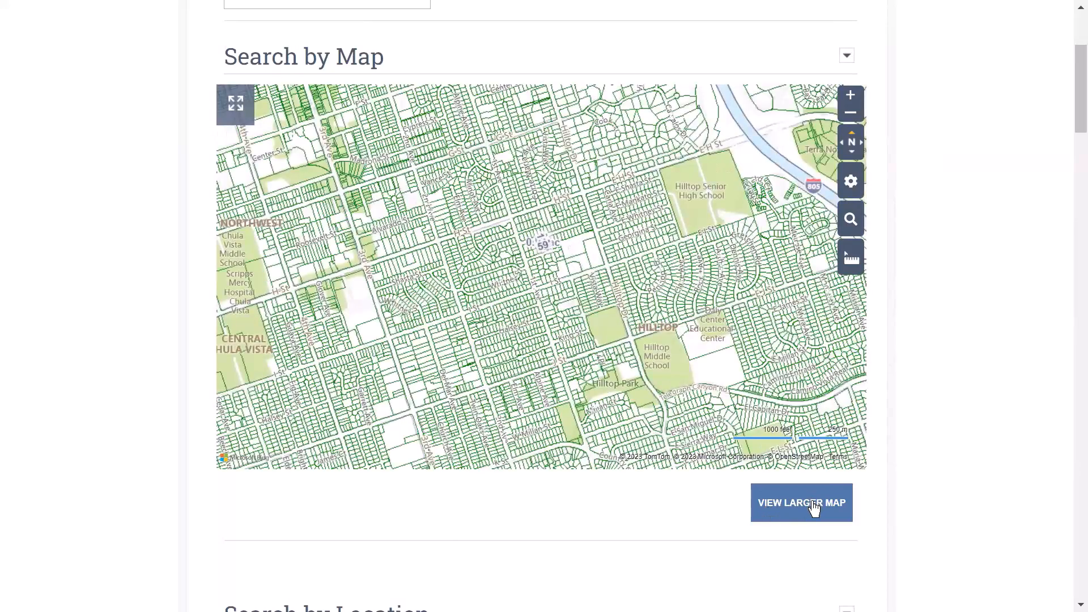
- Open the full-page Property Search map of San Diego, showing search filters and 0 properties
click(815, 508)
click(810, 509)
click(807, 509)
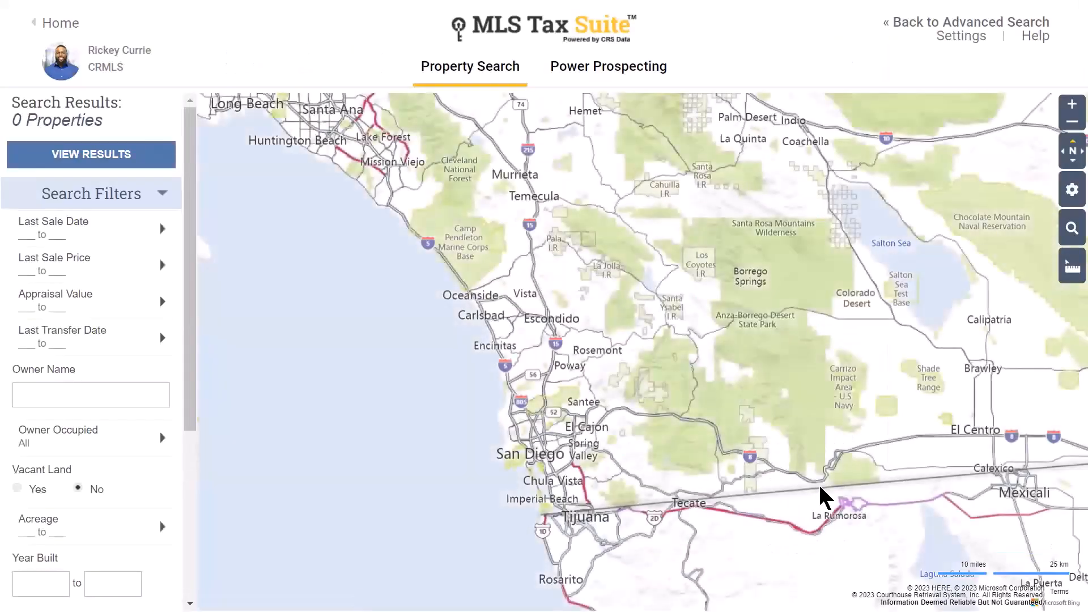
mouse_move(1070, 186)
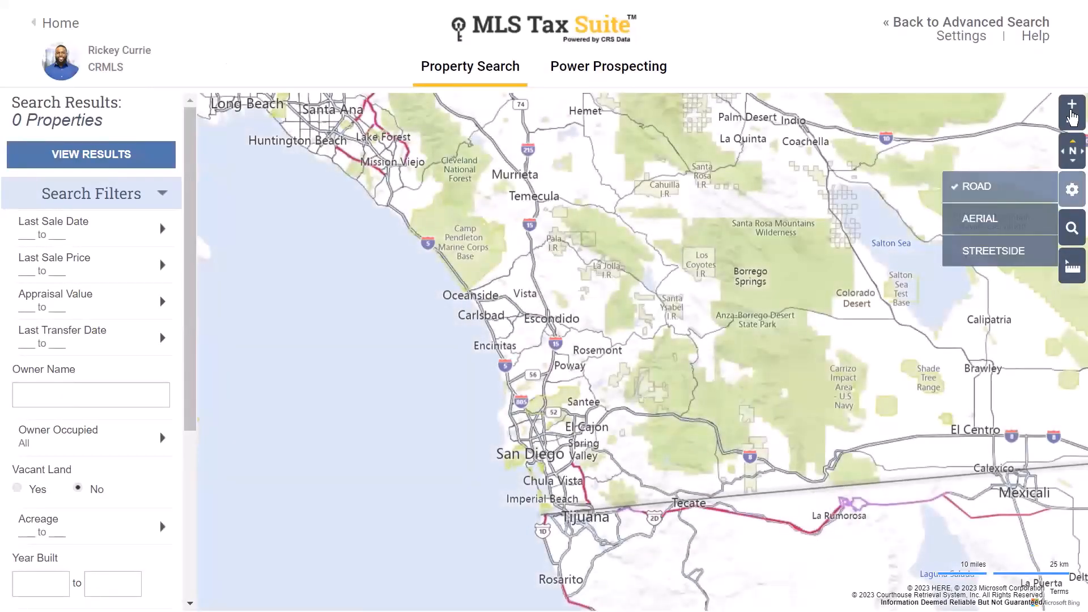
mouse_move(1073, 258)
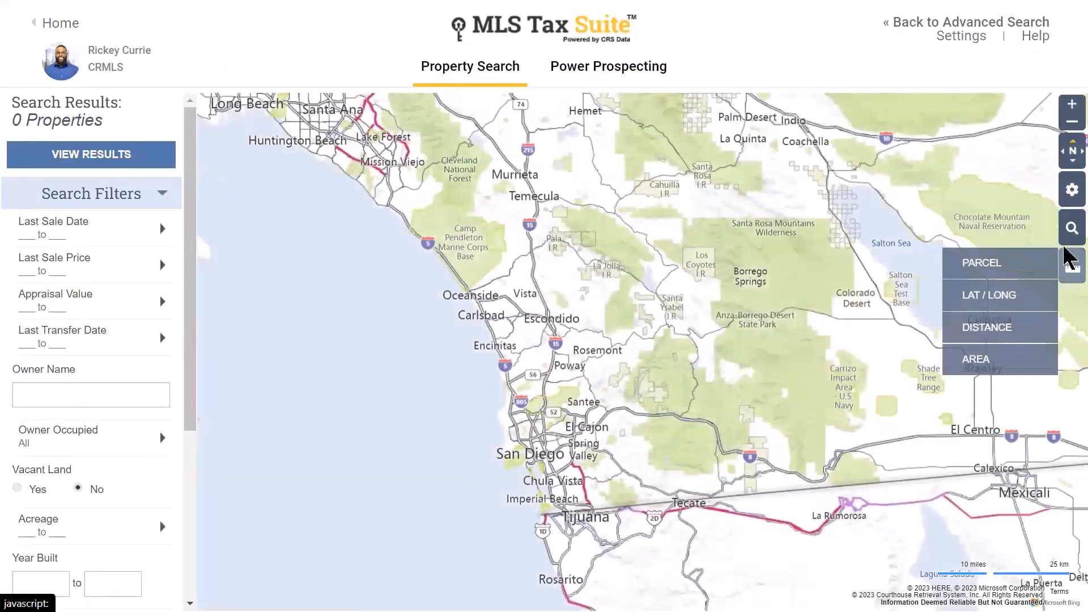
click(159, 273)
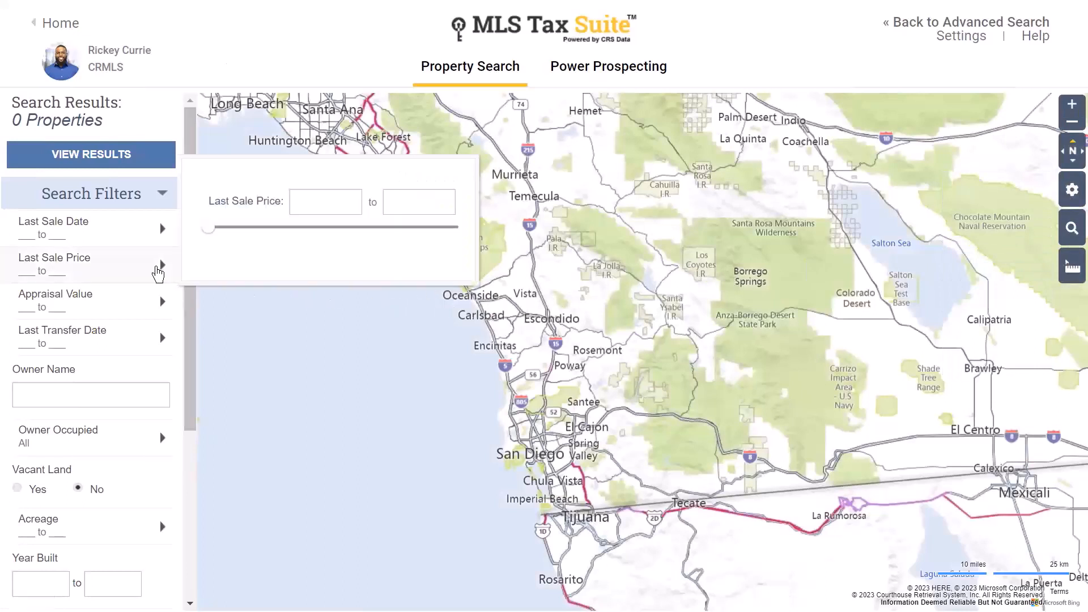
click(161, 230)
click(117, 193)
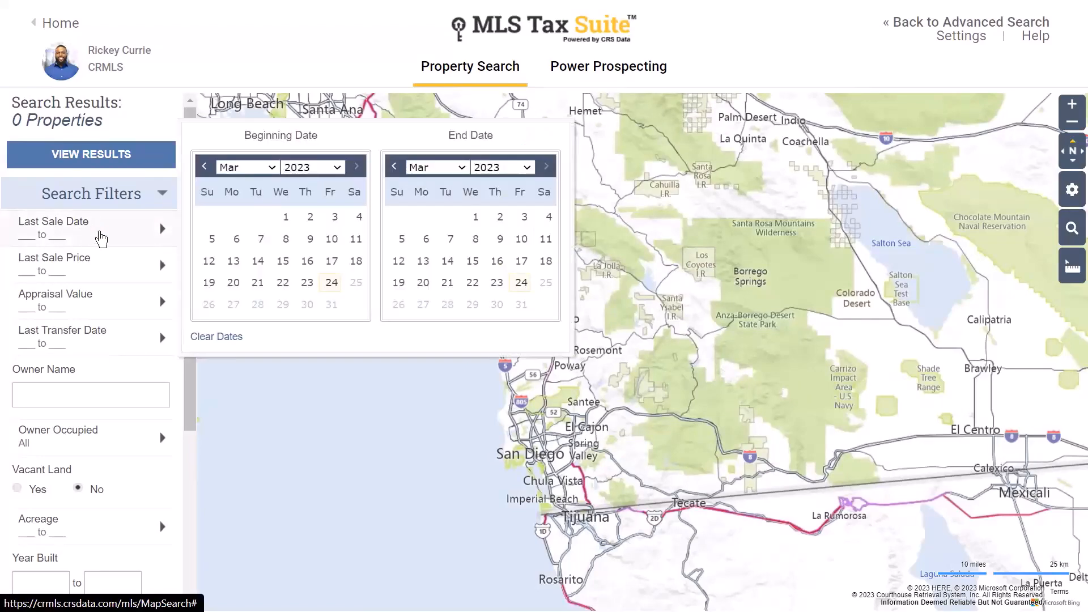
mouse_move(108, 320)
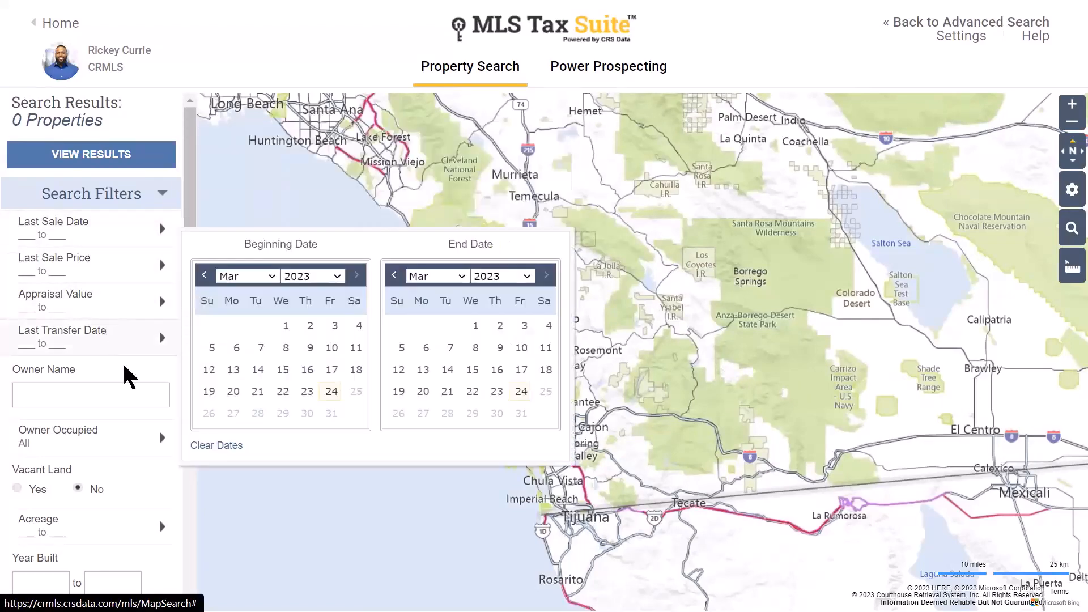
scroll(85, 380, down, 2)
scroll(73, 367, down, 1)
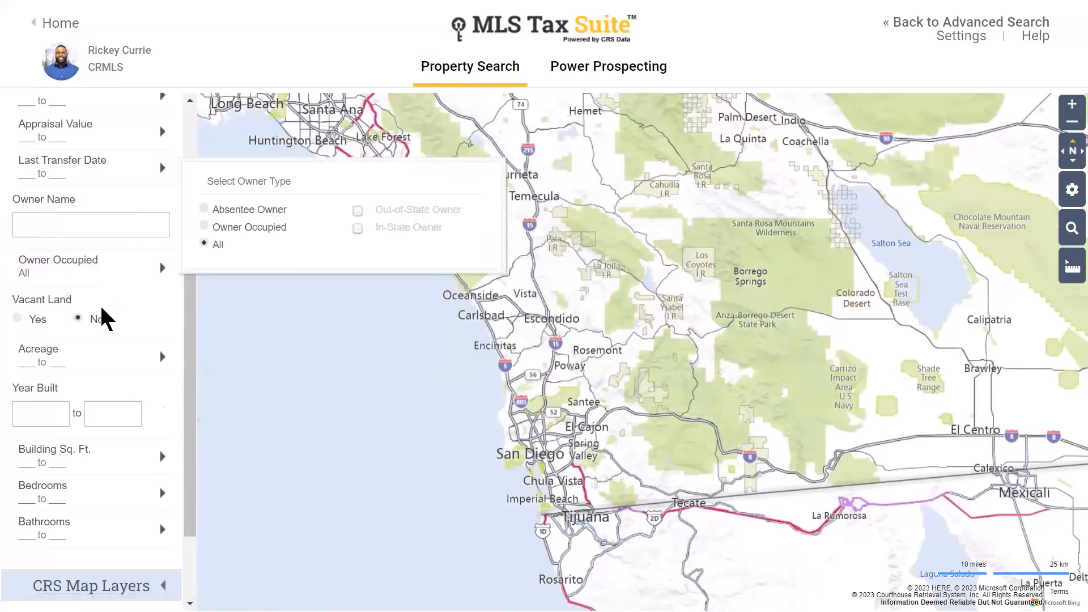
scroll(95, 326, down, 2)
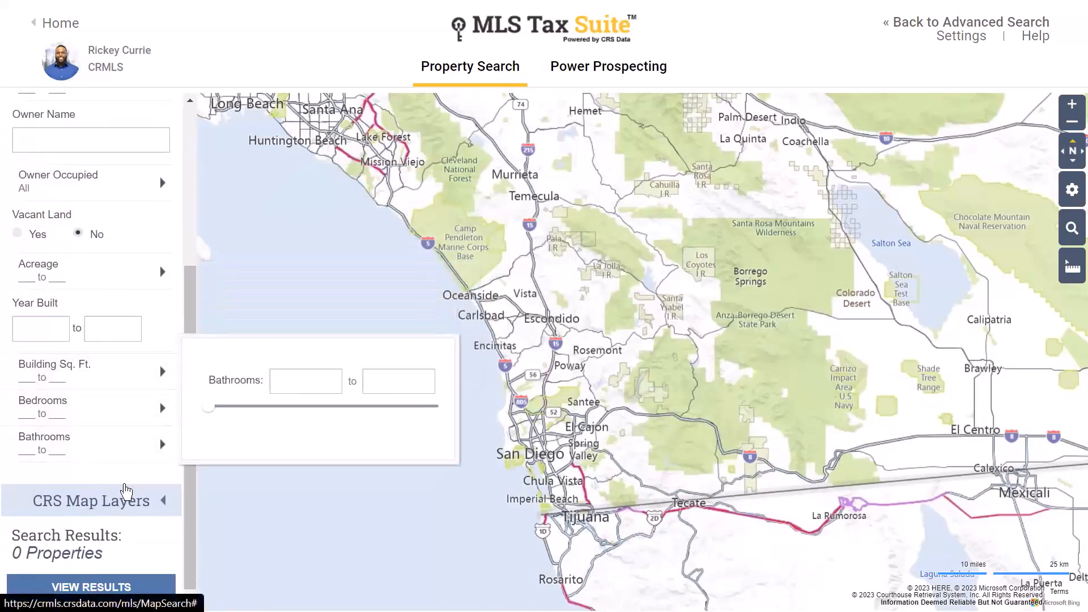
click(105, 508)
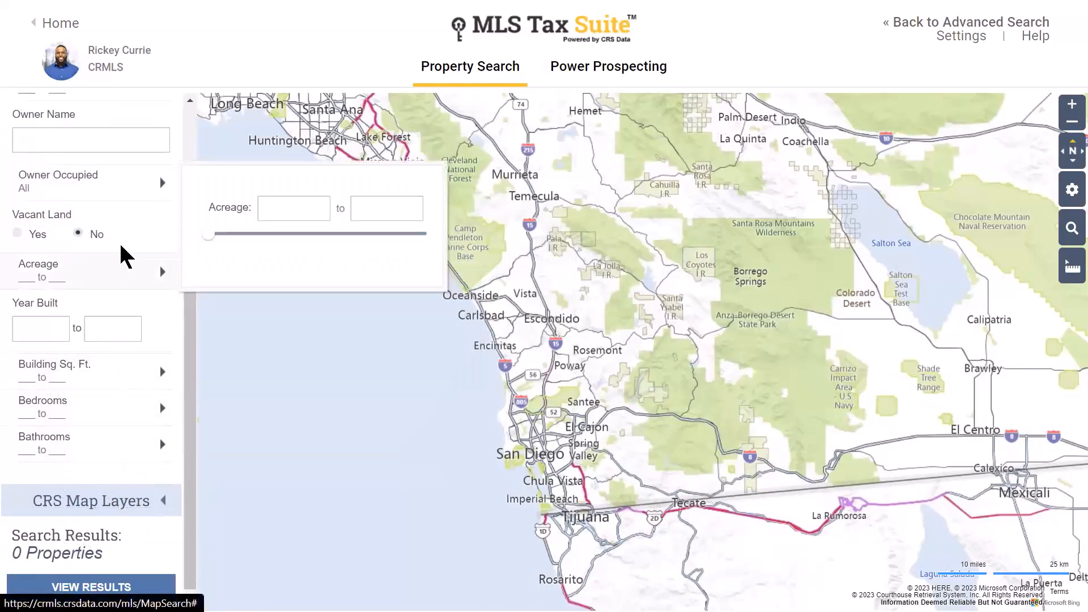
scroll(108, 250, up, 3)
click(104, 204)
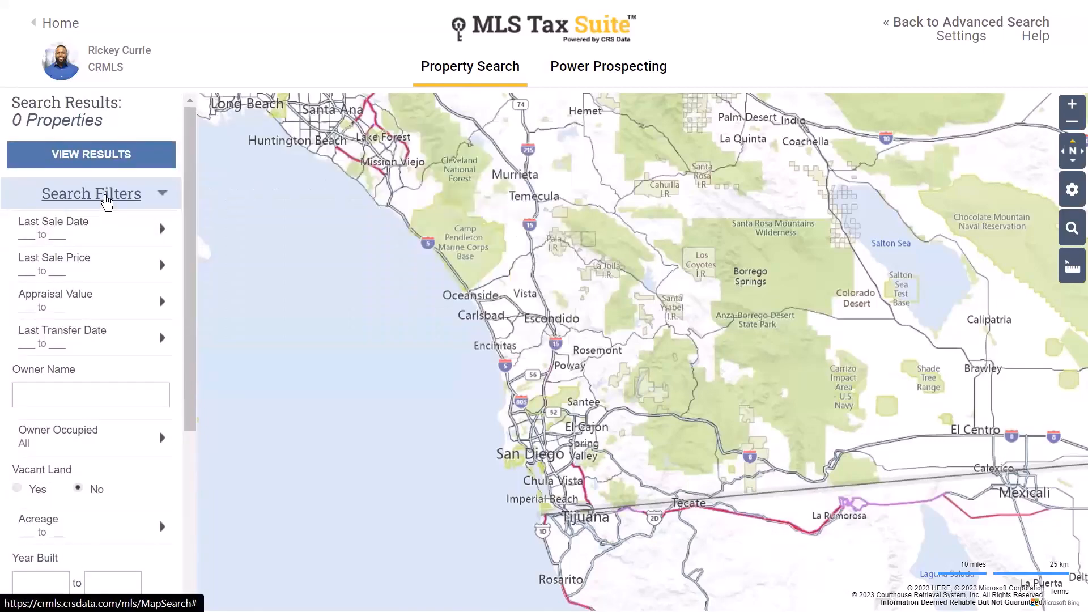
- Collapse Search Filters, expand CRS Map Layers, and zoom in until parcels outline Blairwood Ave lots
click(106, 200)
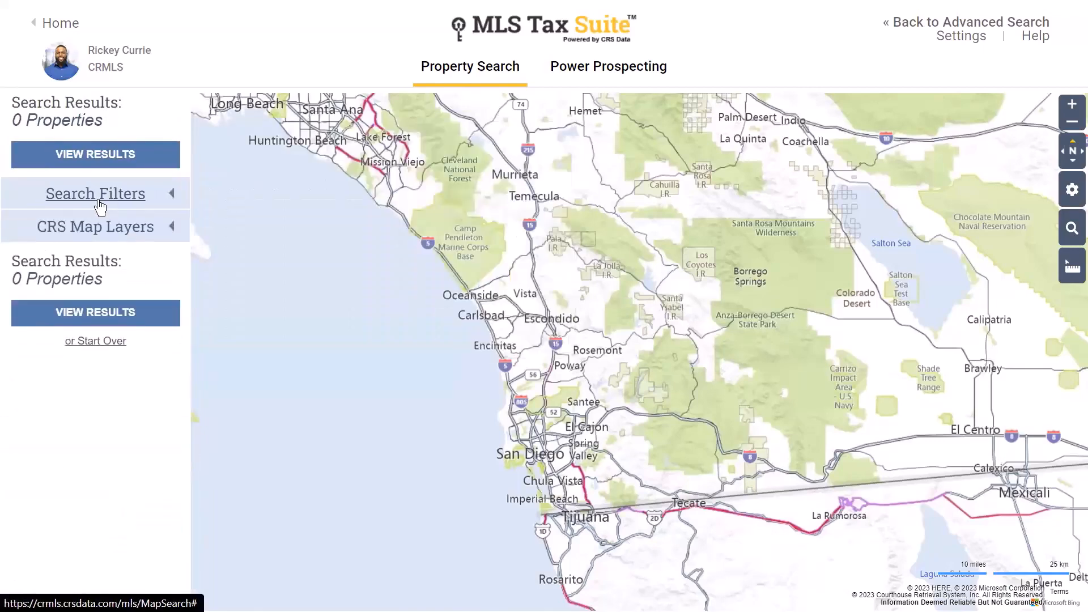
click(93, 233)
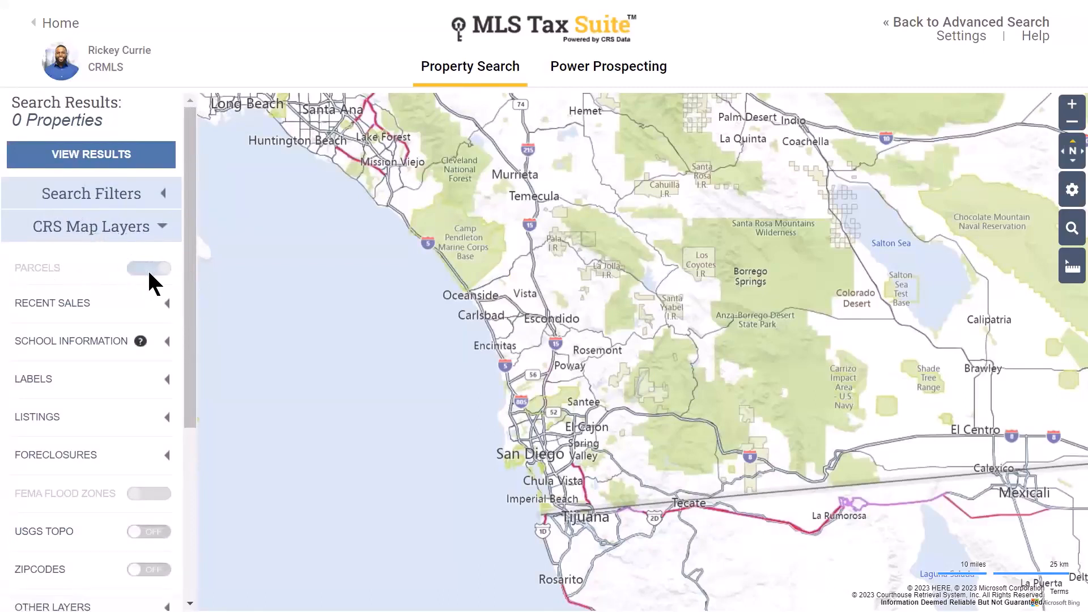
scroll(601, 429, up, 8)
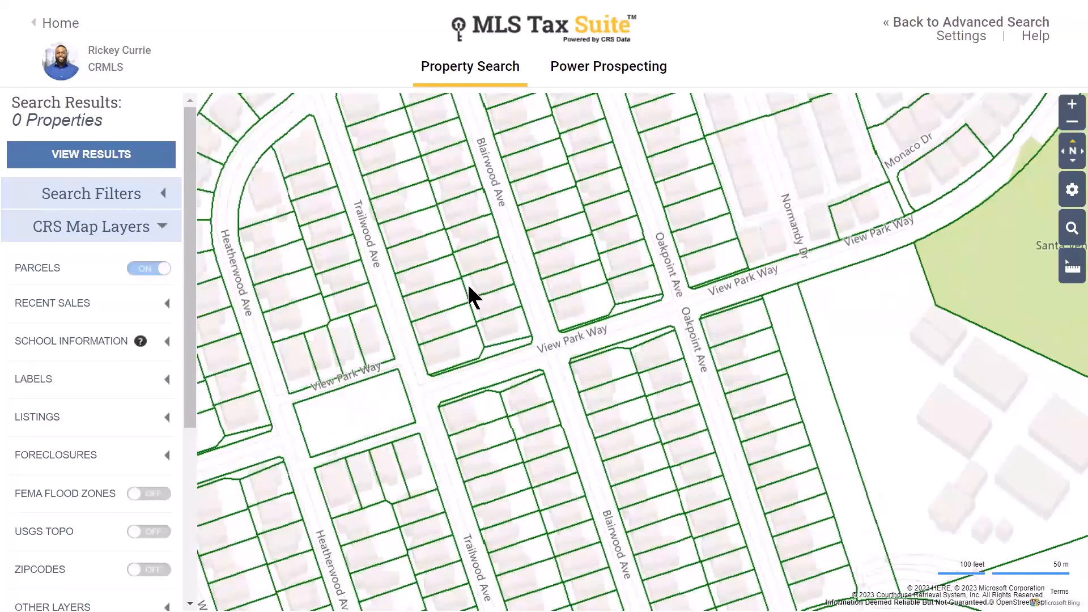
click(636, 466)
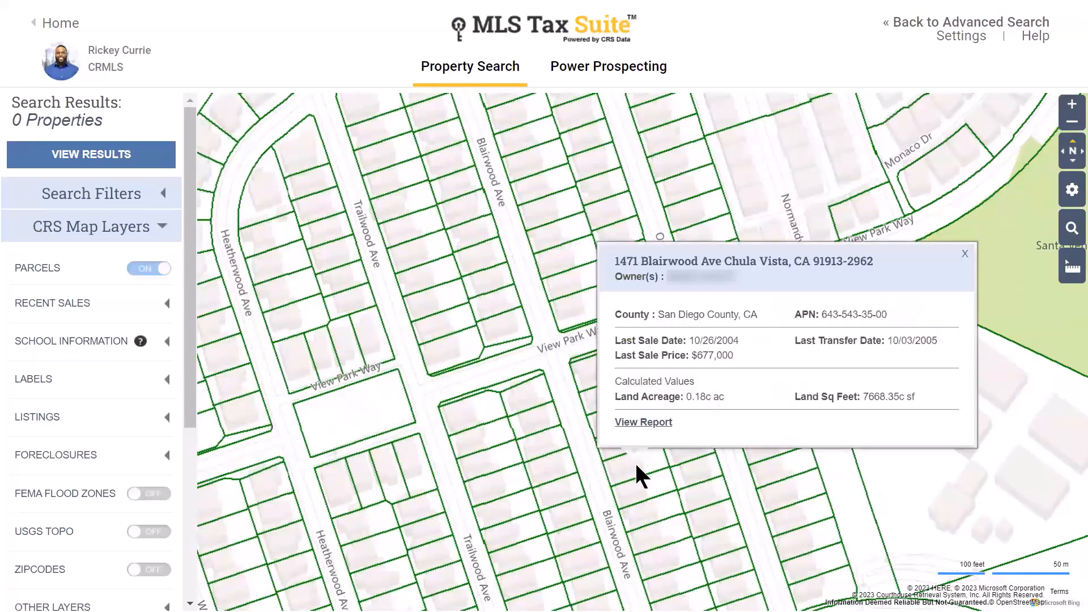
click(965, 254)
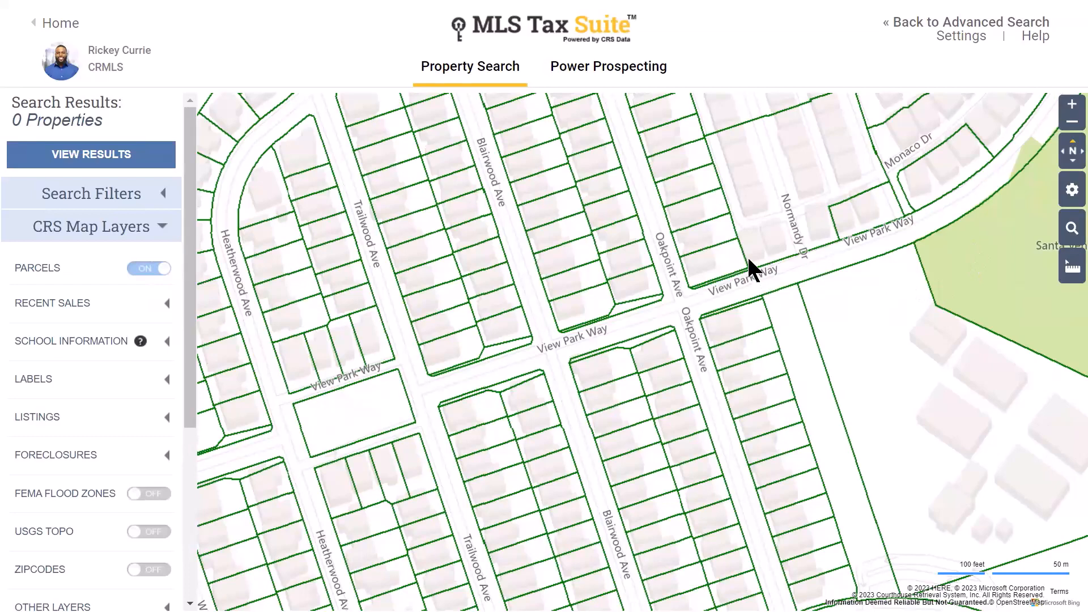
click(160, 269)
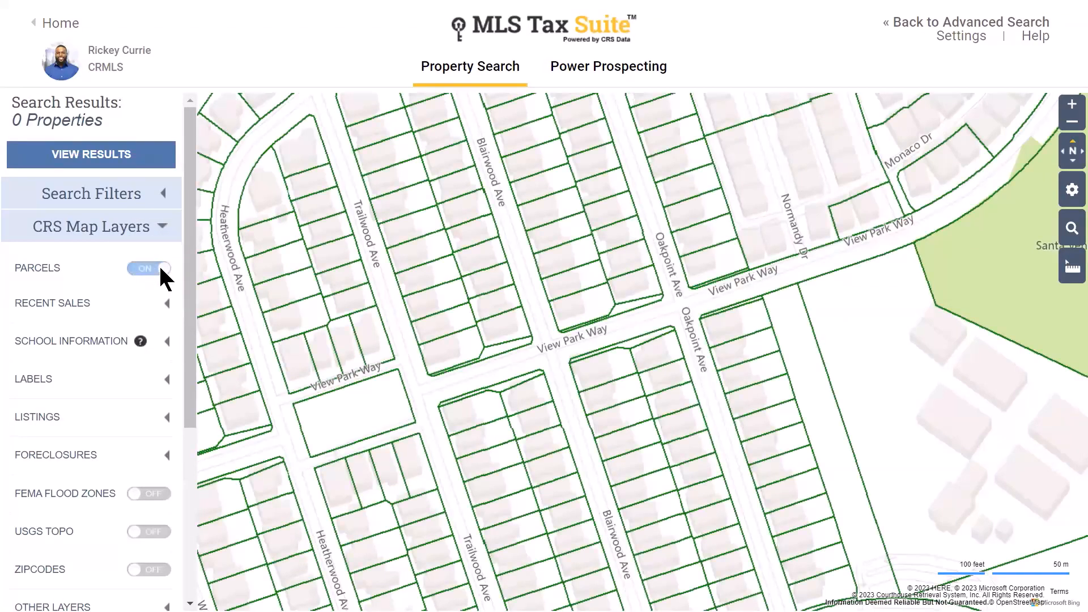
click(159, 265)
- Re-toggle the Parcels layer and reset the zoom over Santa Venetia Park
click(160, 265)
scroll(568, 341, down, 2)
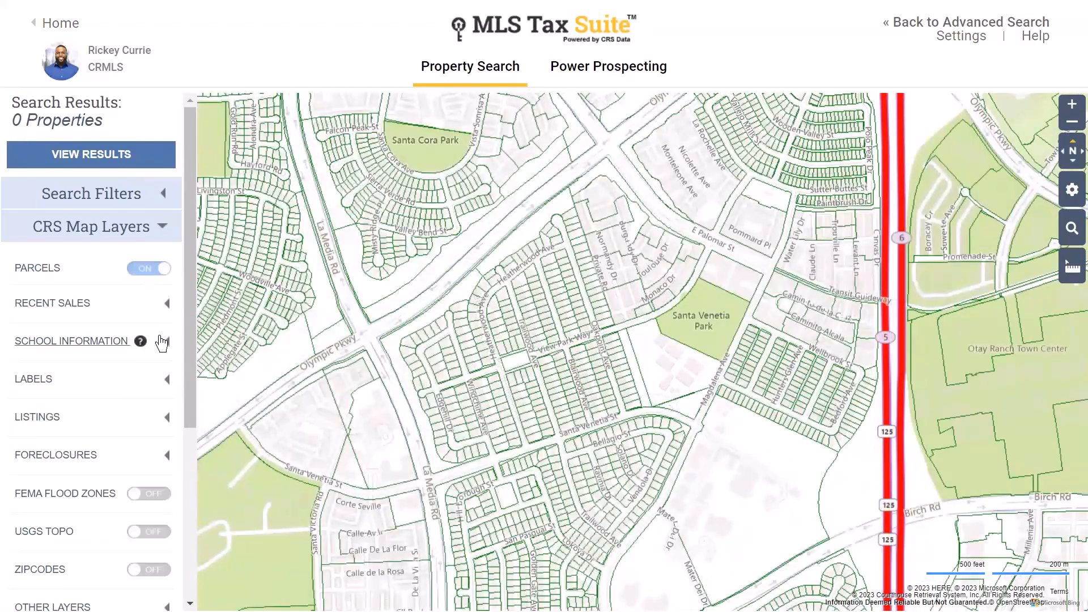
click(93, 306)
click(1072, 109)
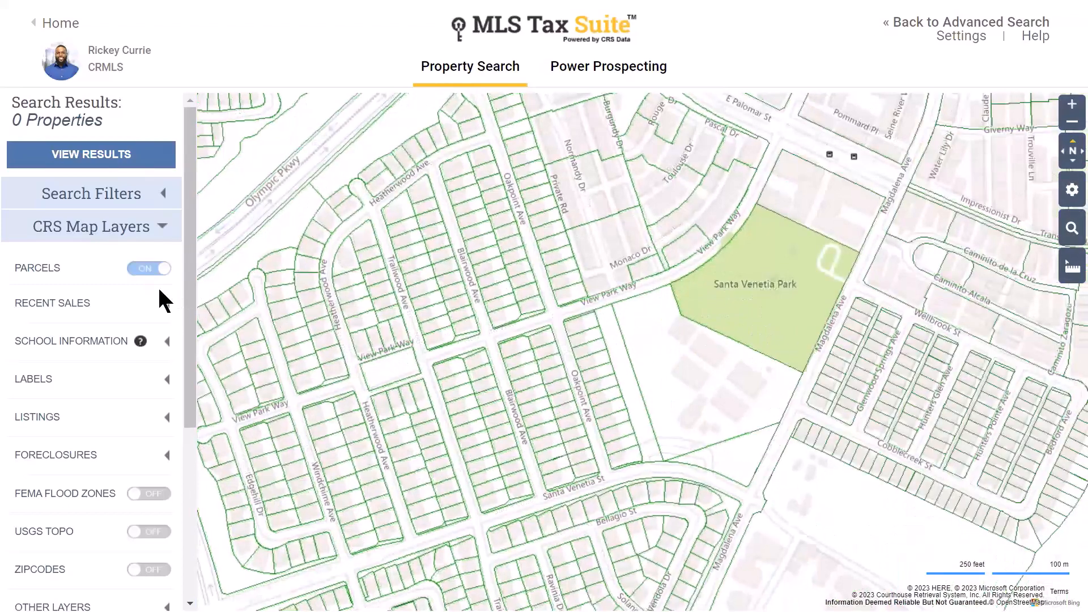
- Expand Recent Sales and preview the Last 60 Months shading, then switch it off
click(139, 306)
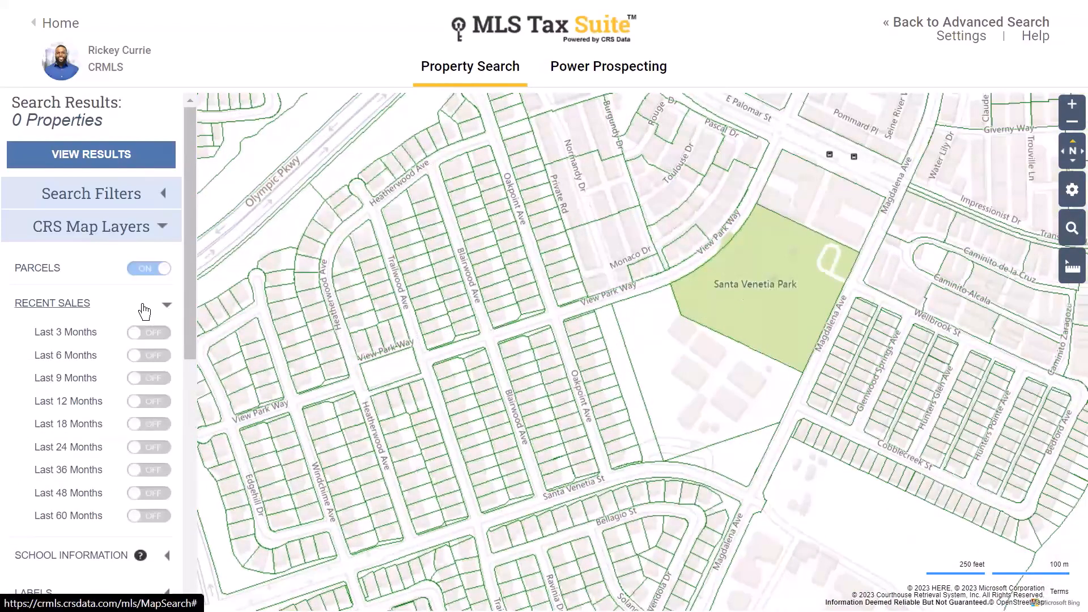
click(138, 516)
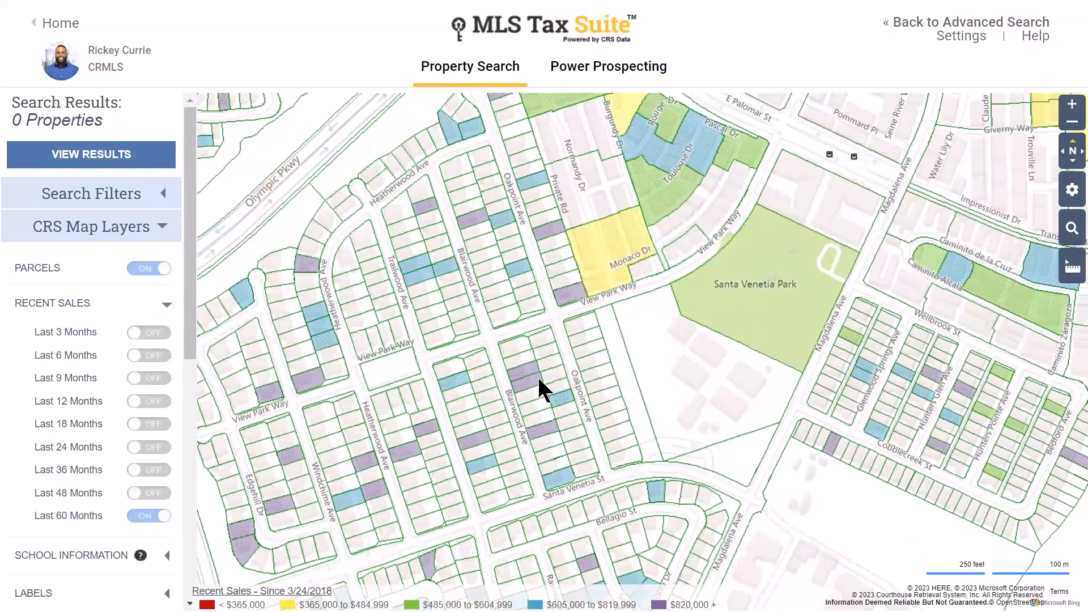
key(ctrl)
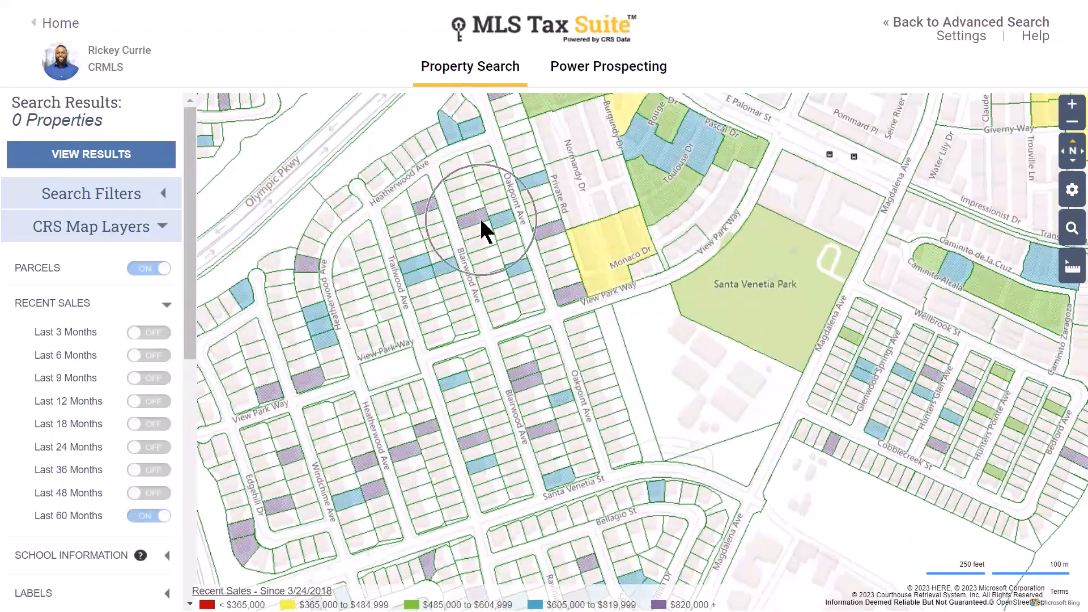
key(ctrl)
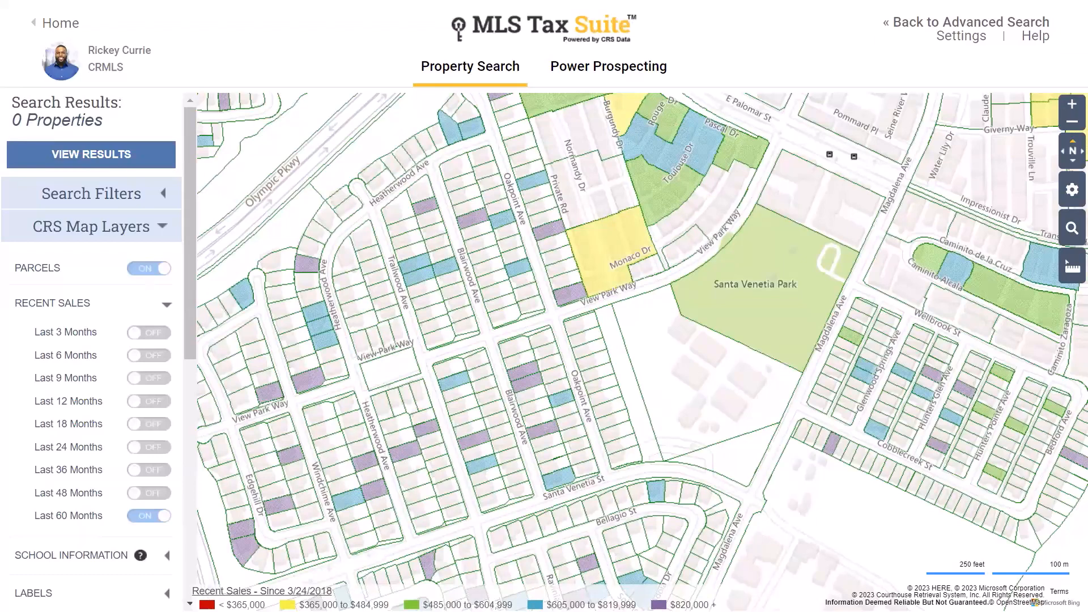
click(162, 516)
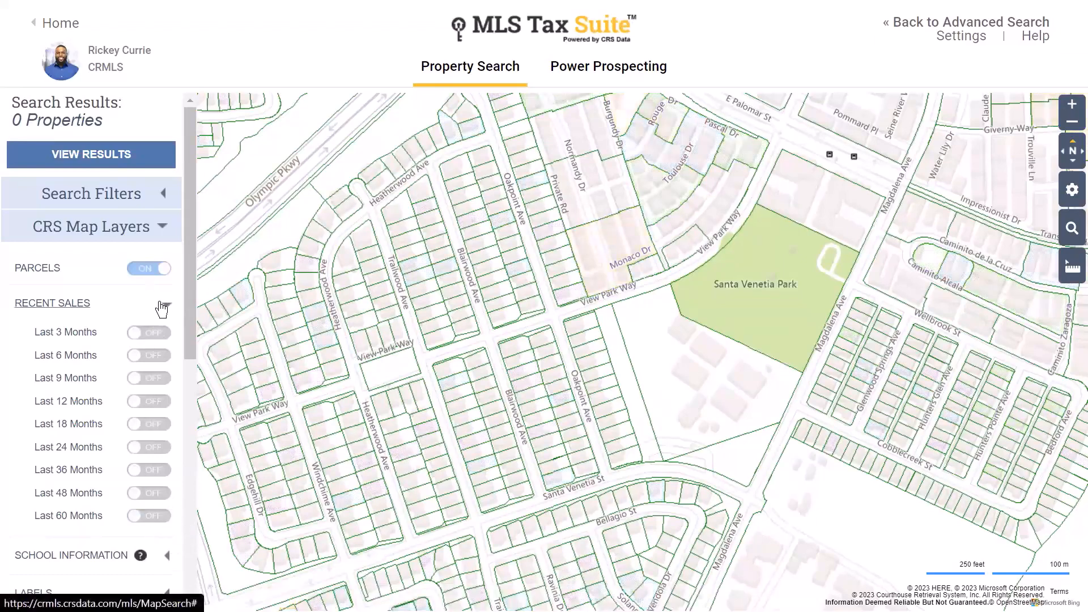
- Preview High School Zones and Locations over Otay Ranch, turn both off, then expand Labels
click(162, 308)
click(100, 344)
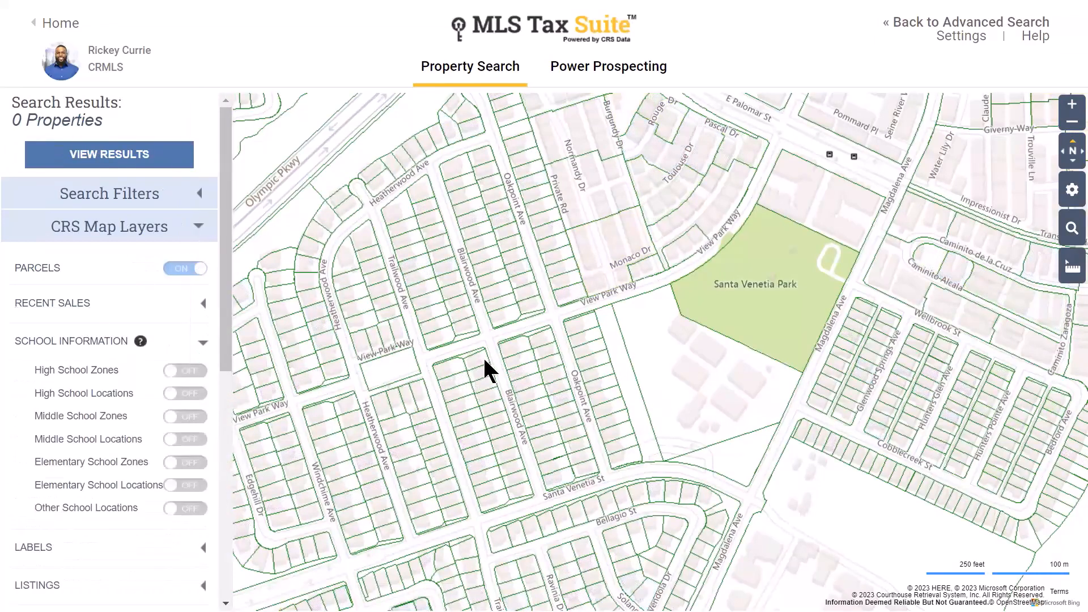
scroll(534, 339, down, 4)
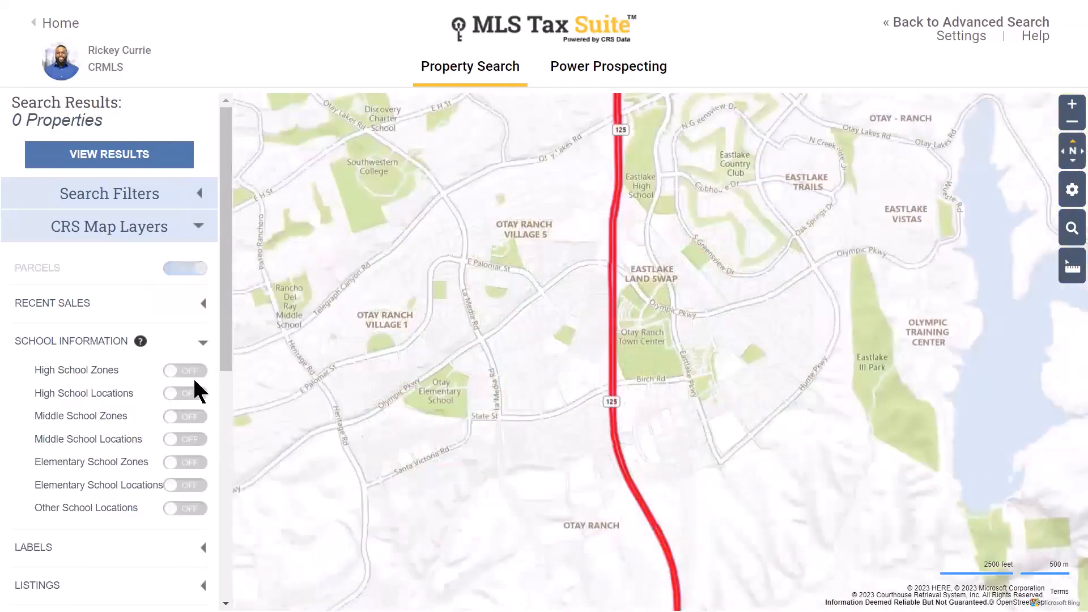
click(186, 370)
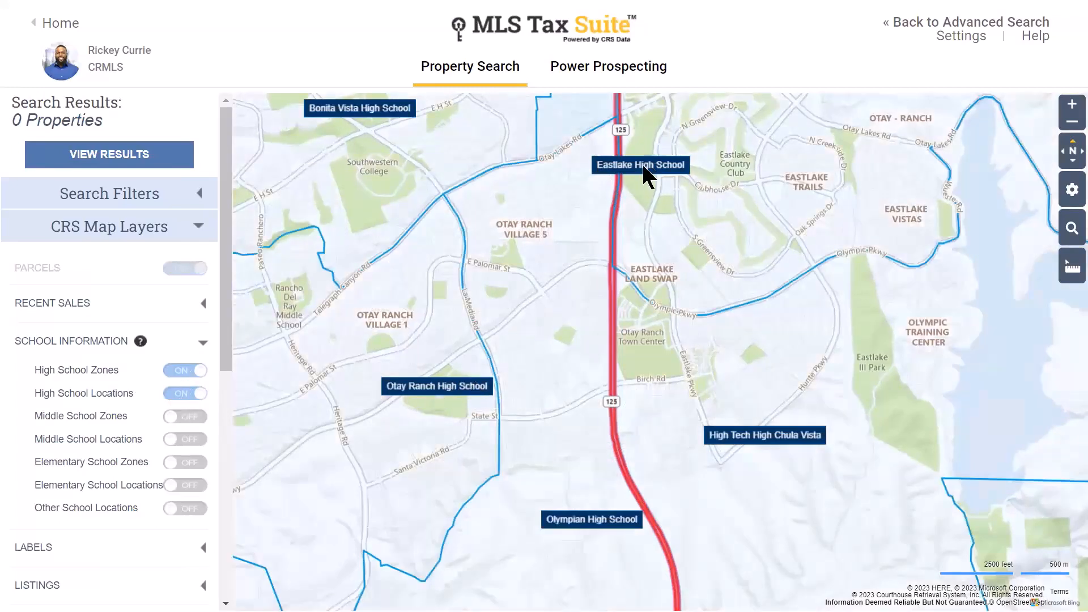
click(198, 370)
click(190, 393)
click(202, 342)
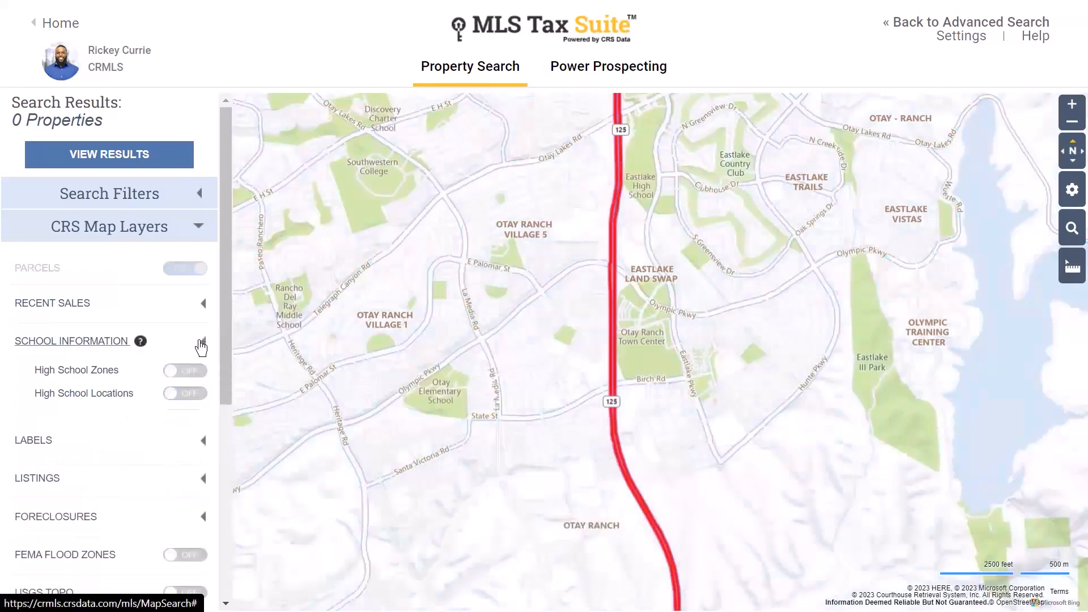
click(115, 383)
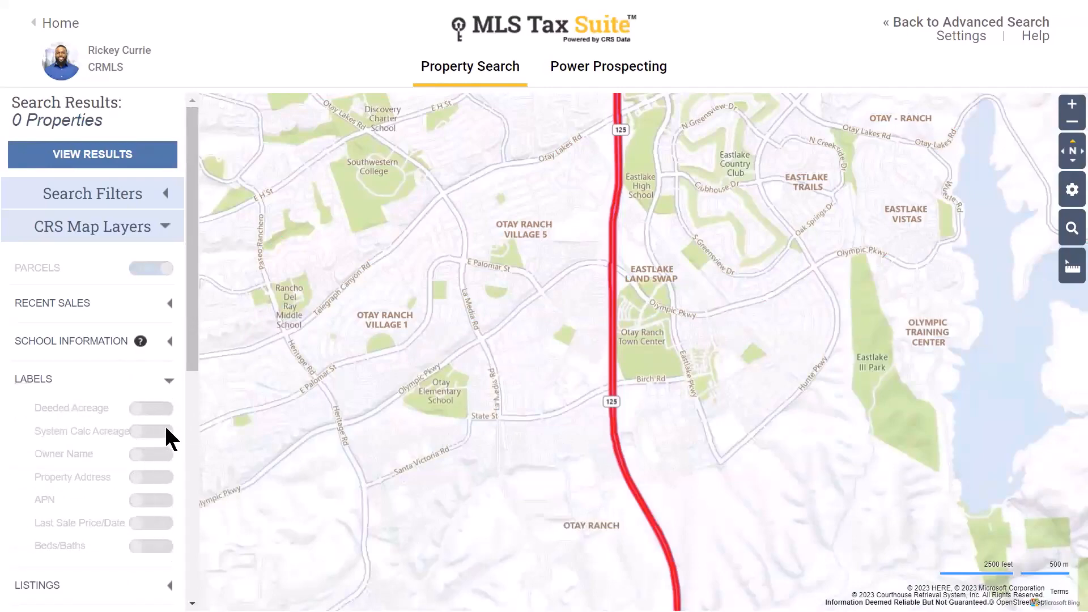
- Zoom in and add Beds/Baths, Last Sale Price/Date, APN and Property Address parcel labels
scroll(542, 371, up, 3)
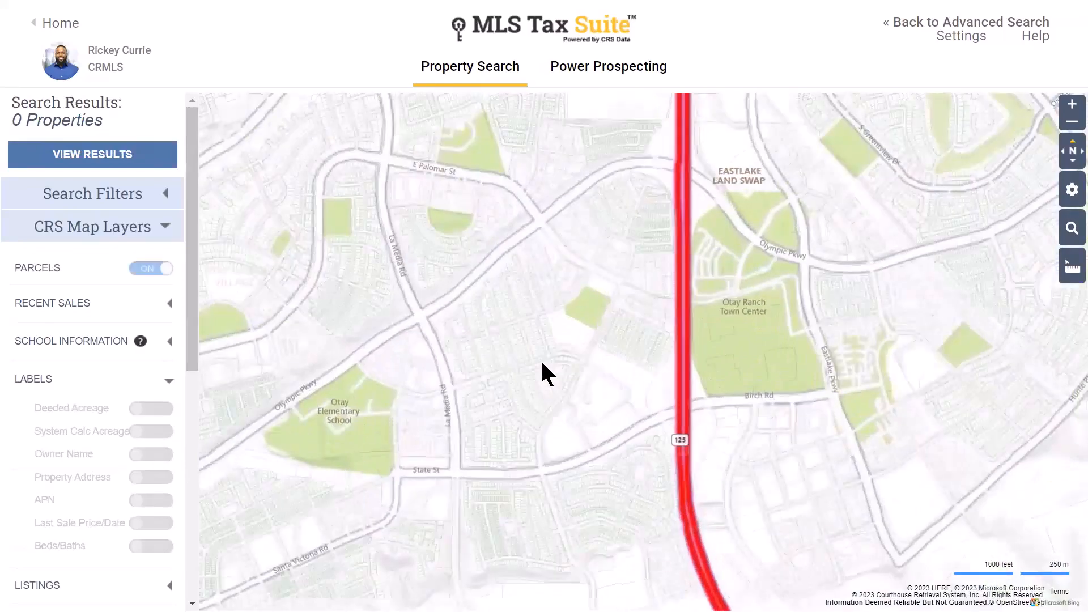
scroll(533, 317, up, 5)
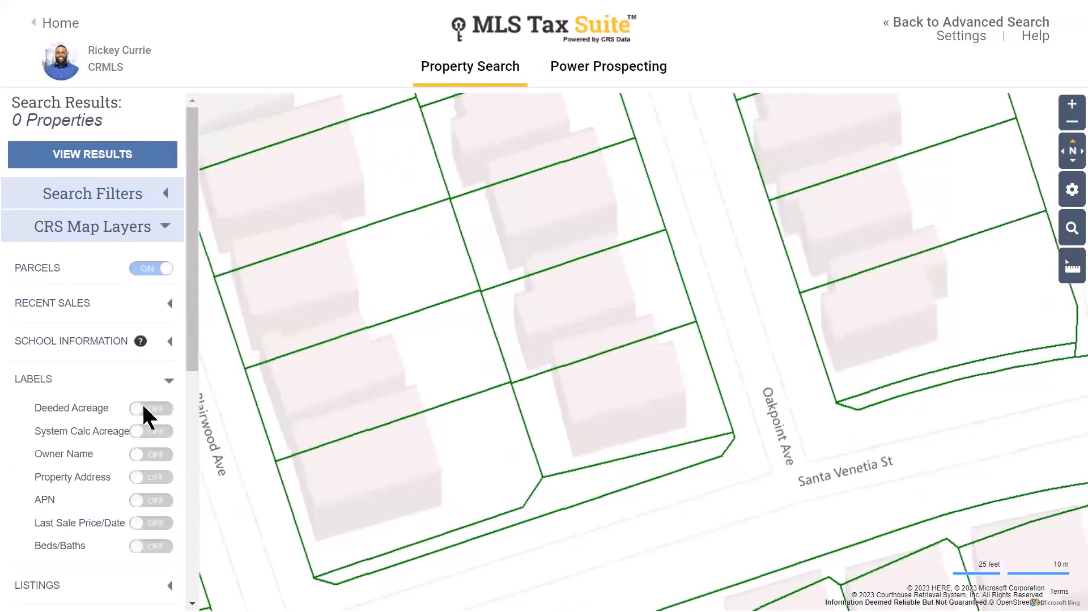
click(149, 547)
click(148, 523)
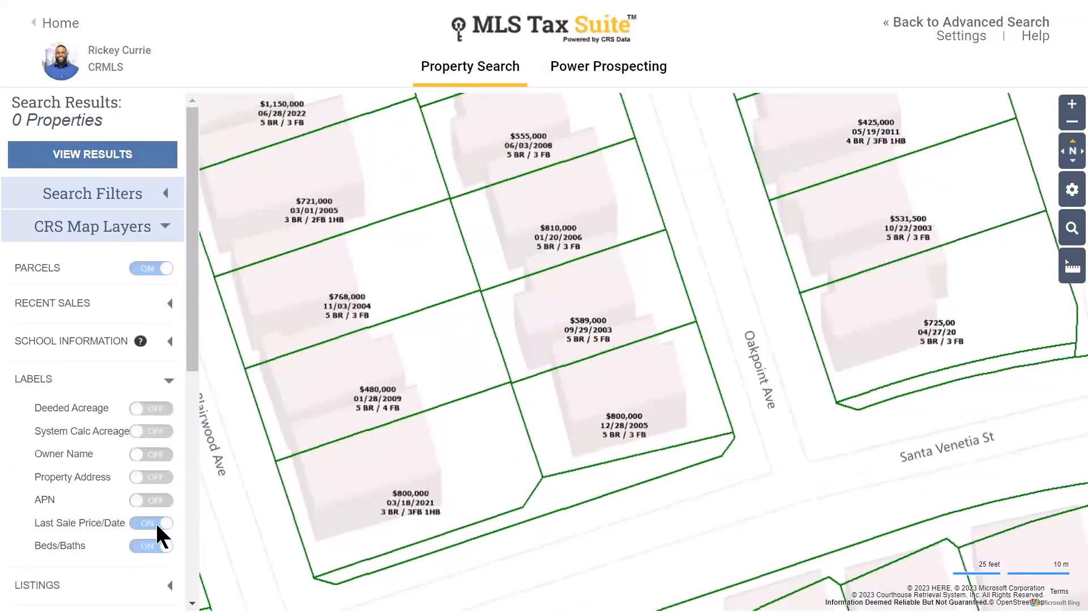
click(149, 501)
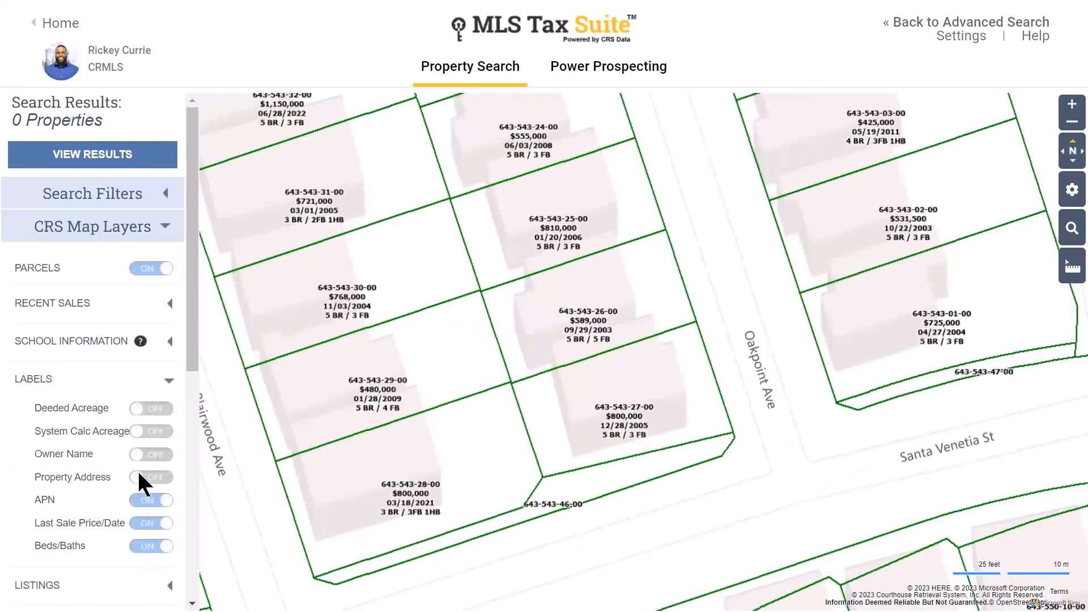
click(137, 478)
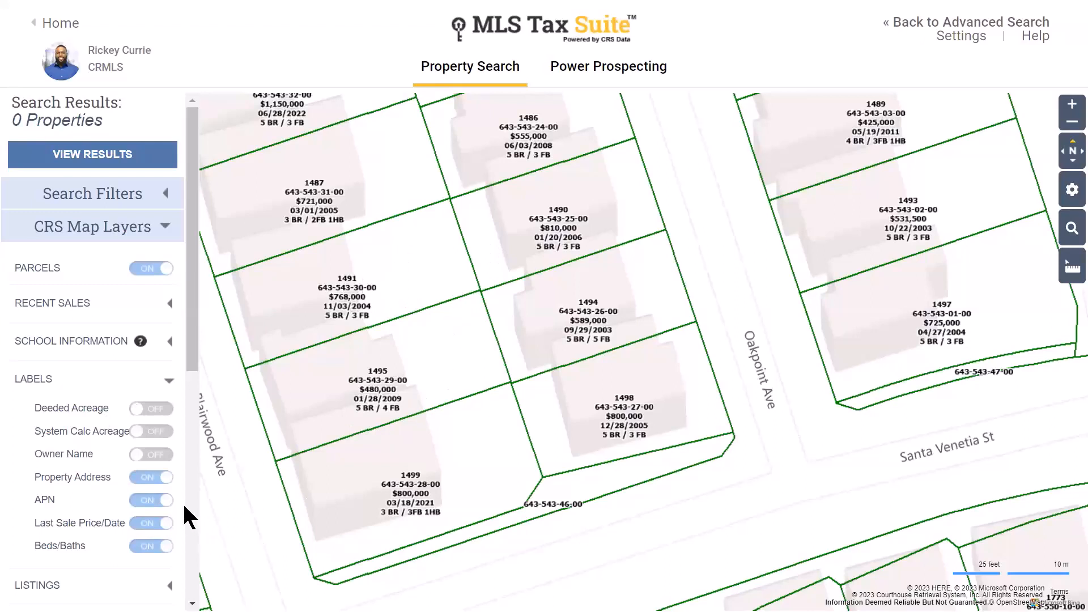
- Turn all four parcel labels back off, collapse Labels, and zoom out
click(160, 477)
click(159, 499)
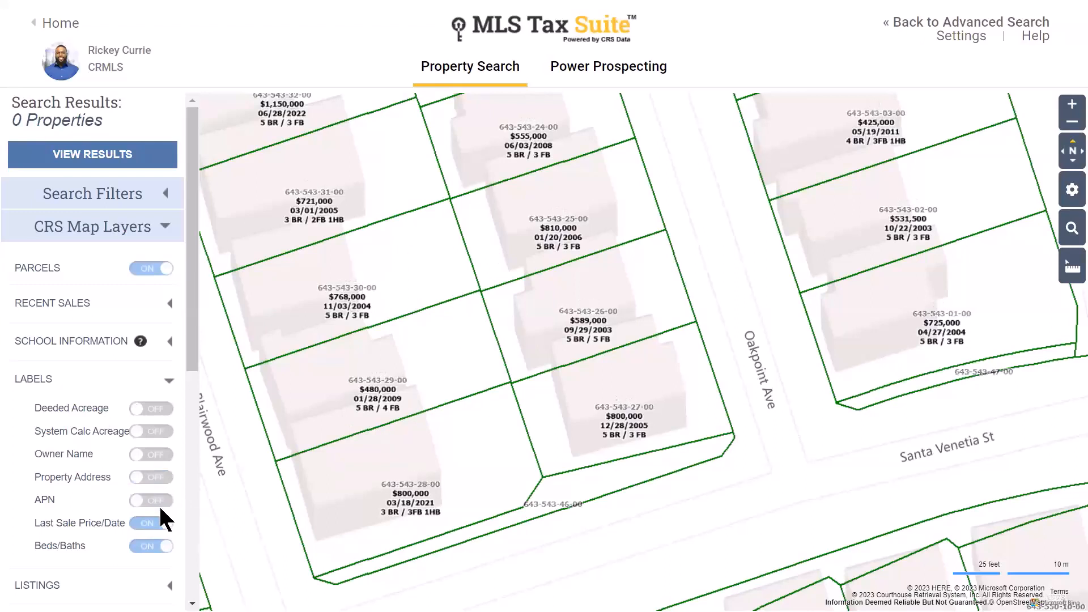
click(153, 528)
click(153, 548)
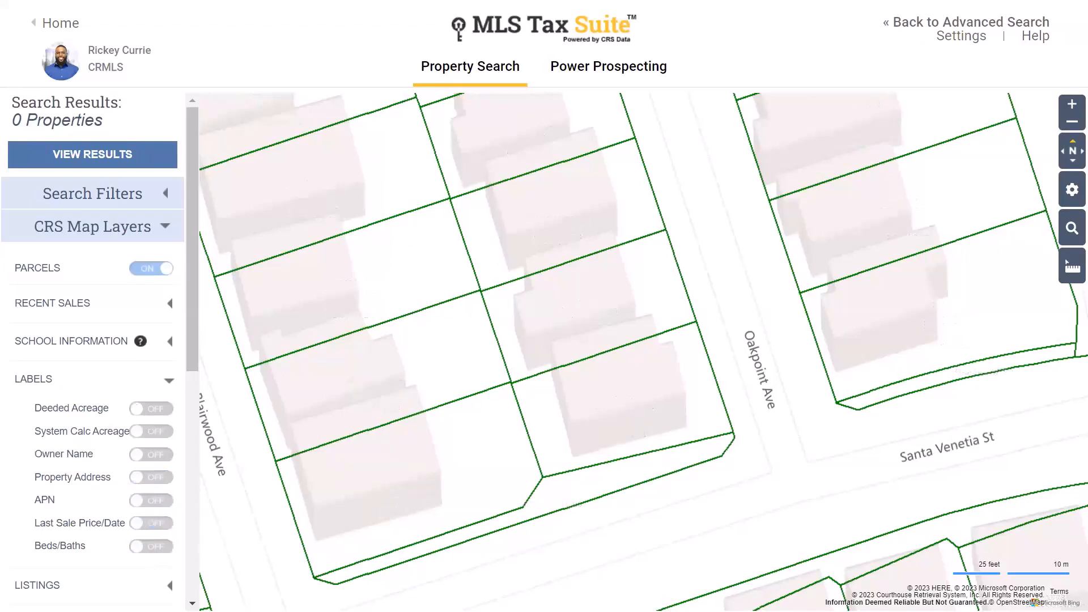
click(160, 383)
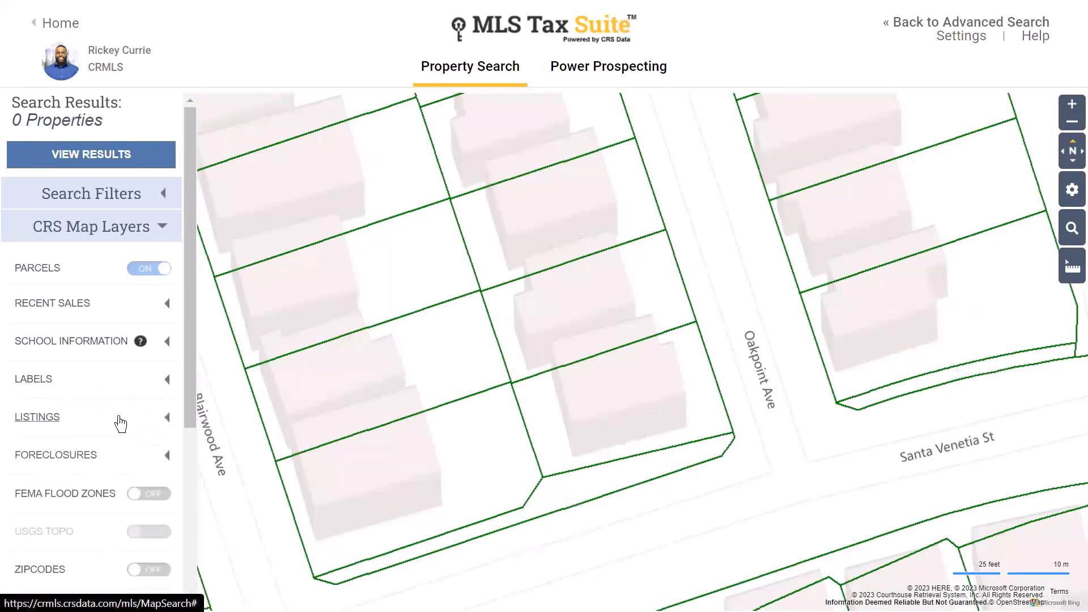
scroll(774, 275, down, 5)
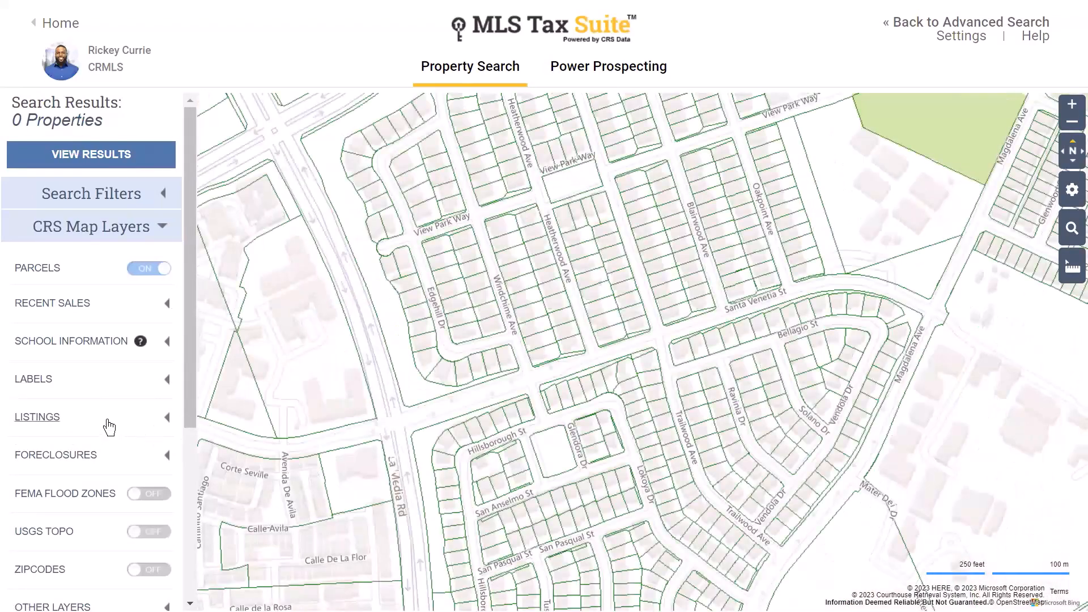
- Show For Sale and Sold Last 3 Months listings, panning south to preview them
click(109, 425)
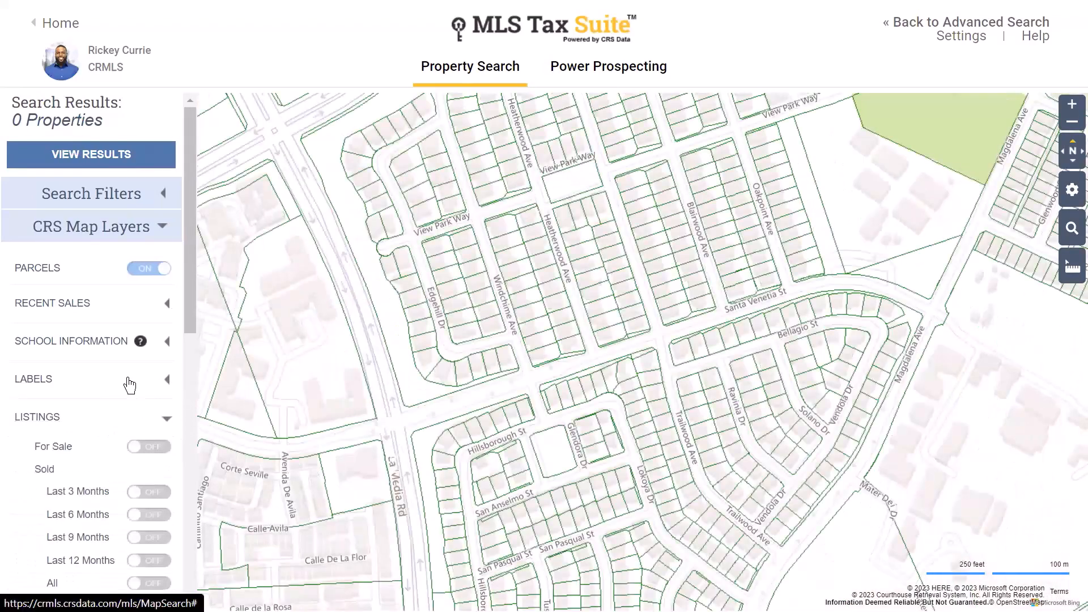
scroll(127, 383, down, 1)
click(148, 361)
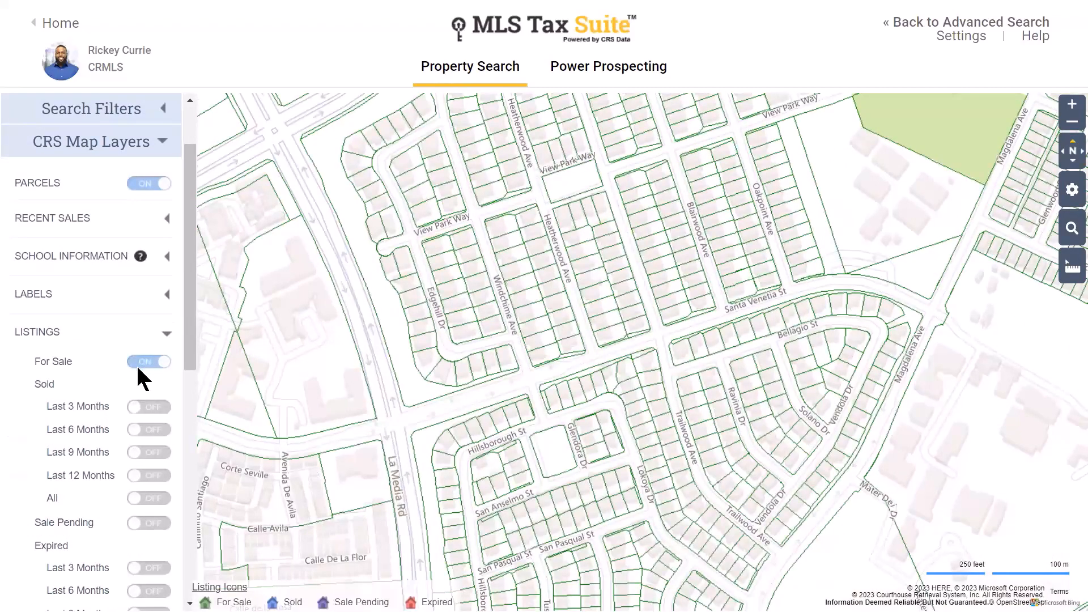
click(149, 407)
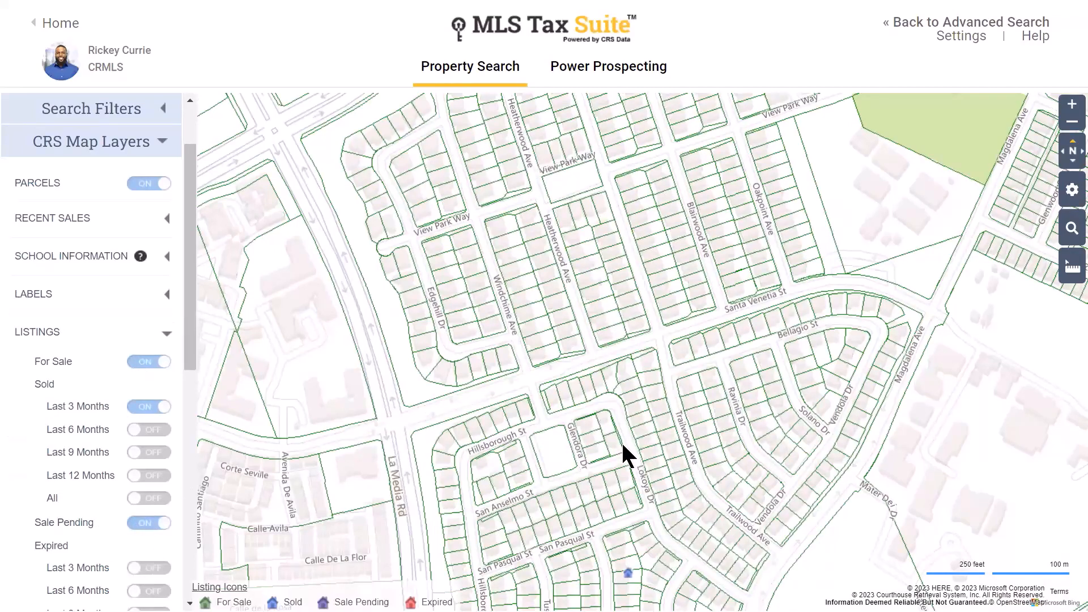
drag(621, 449, 627, 369)
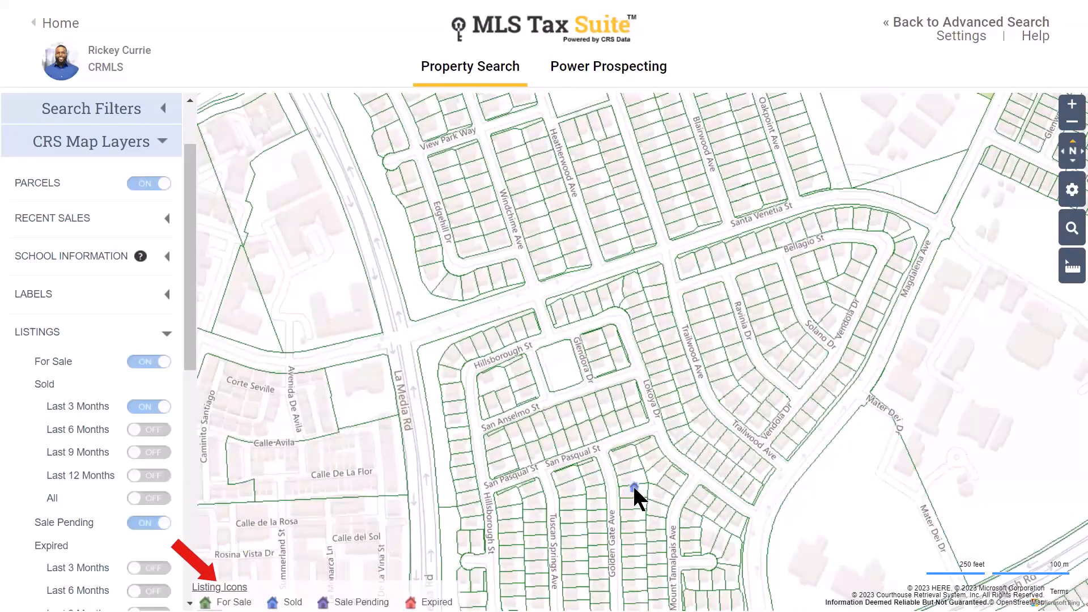
- Hide For Sale, Sold Last 3 Months and Sale Pending listings, collapse Listings, expand Foreclosures
click(166, 363)
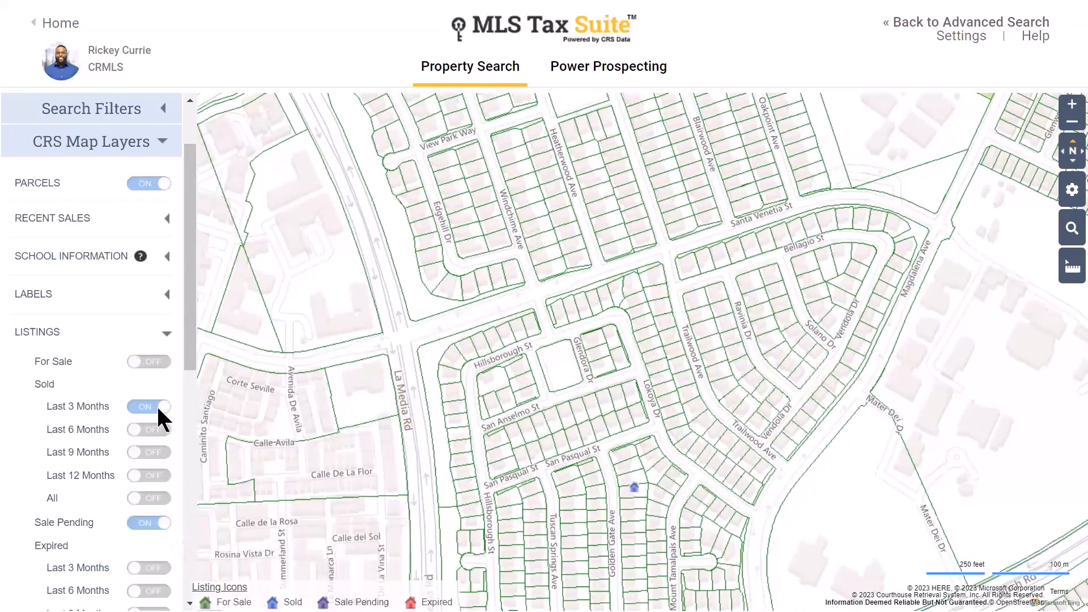
click(161, 407)
click(164, 524)
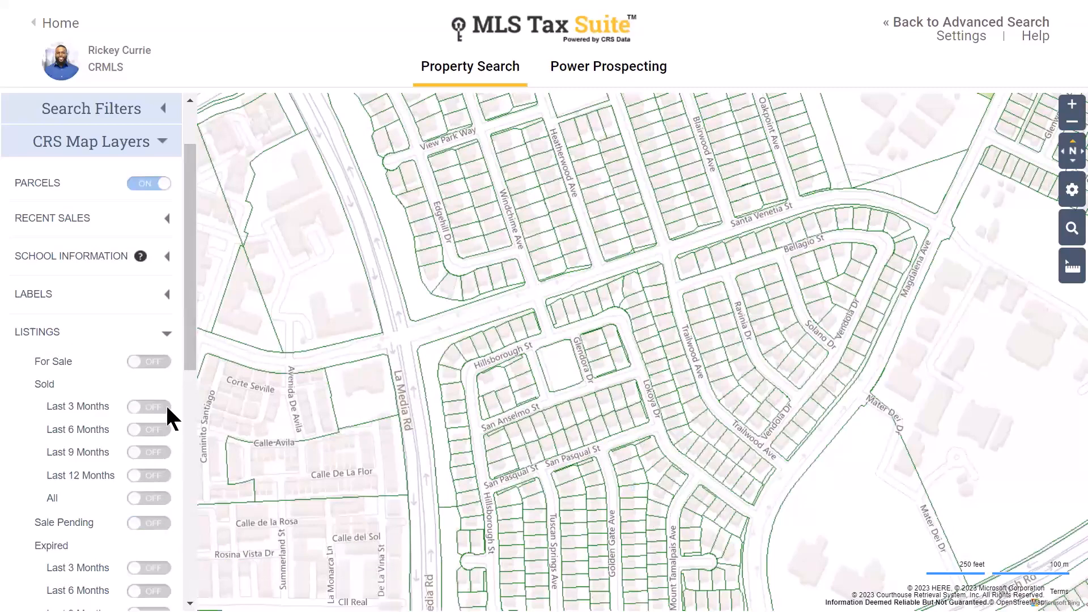
click(164, 338)
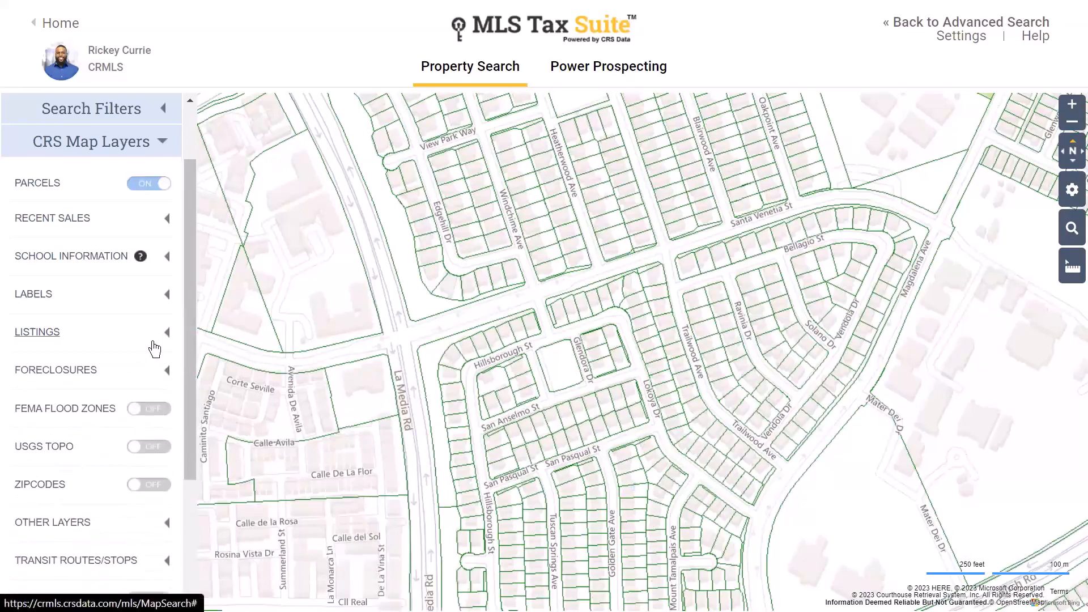
click(132, 373)
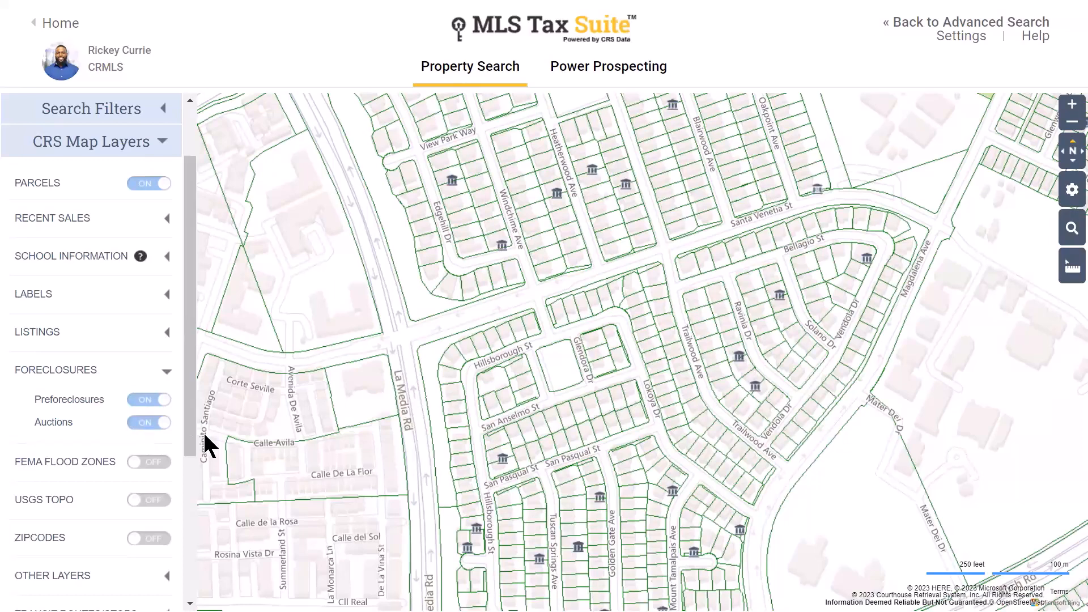
scroll(606, 497, up, 1)
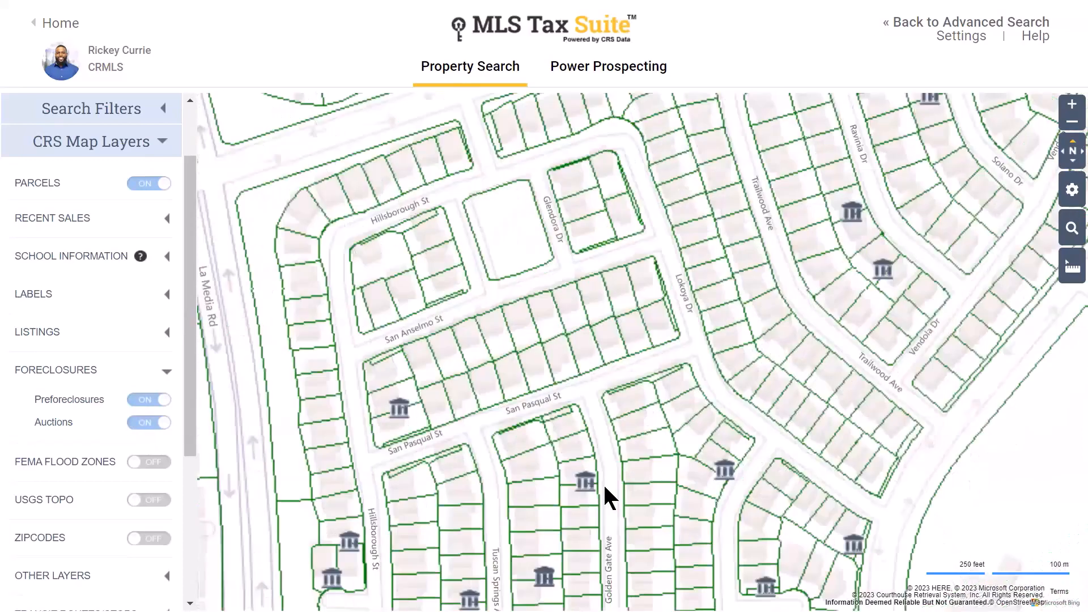
scroll(606, 498, up, 2)
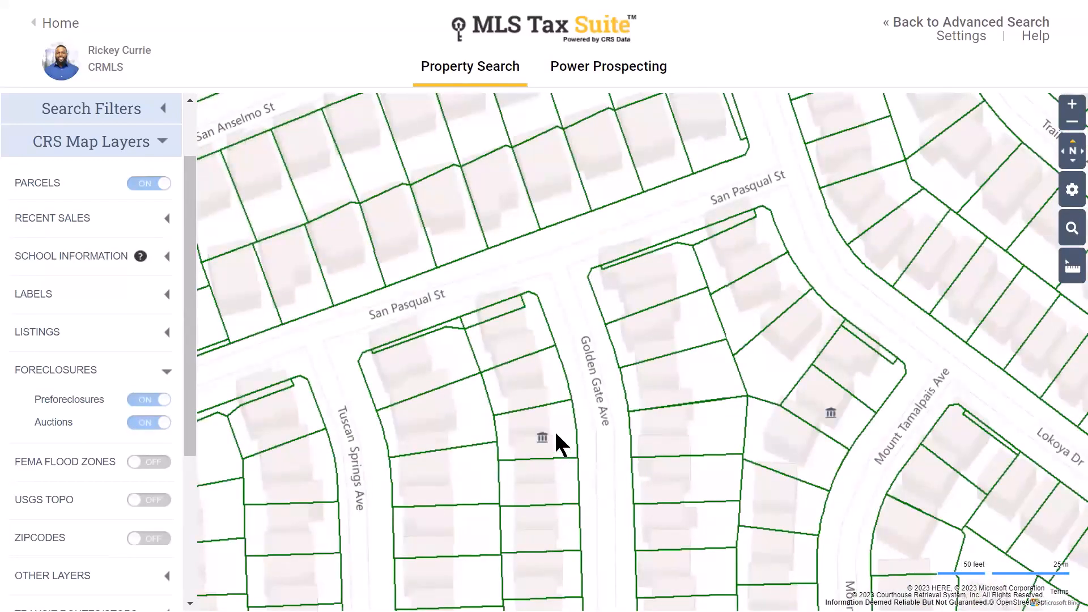
click(557, 435)
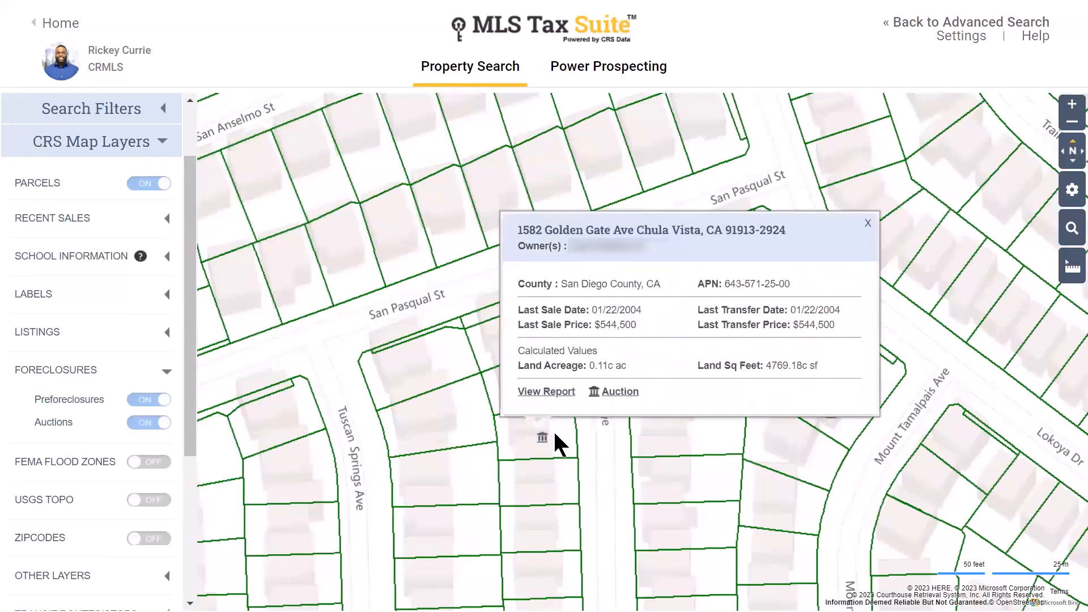
click(632, 399)
click(899, 348)
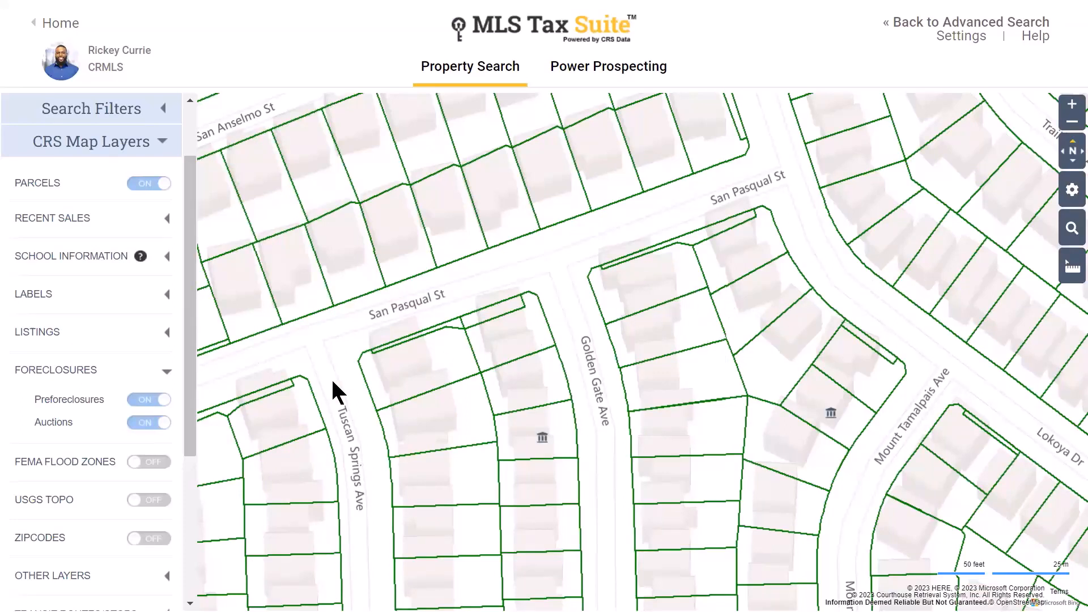
- Turn off Preforeclosures and Auctions layers and collapse the Foreclosures group
click(148, 400)
click(152, 421)
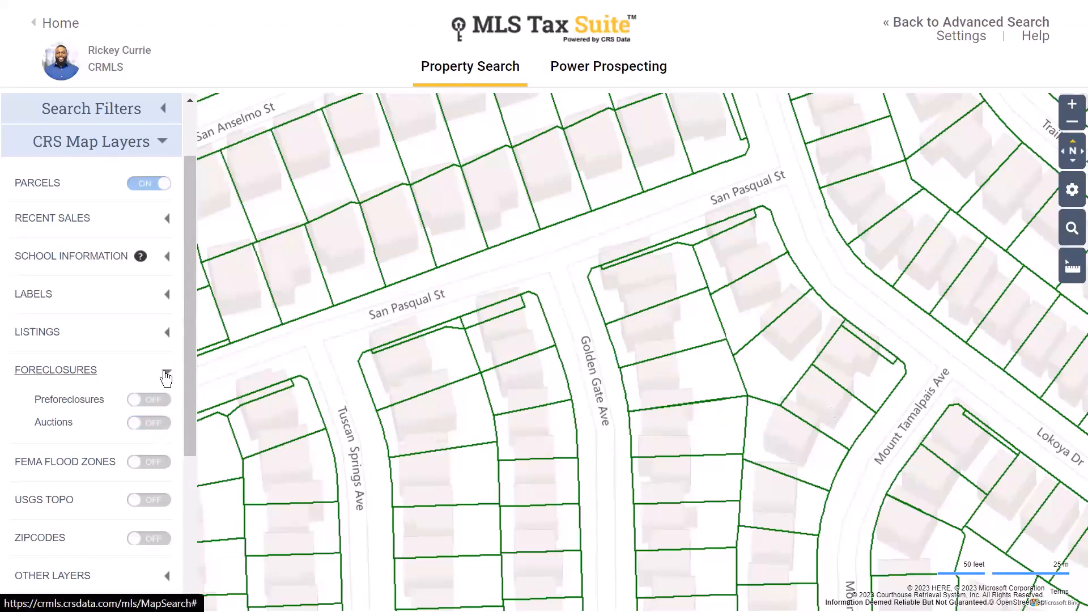
click(166, 371)
- Overlay FEMA Flood Zones toward Sunbow and Lynwood Hills, then remove the overlay
scroll(482, 342, down, 2)
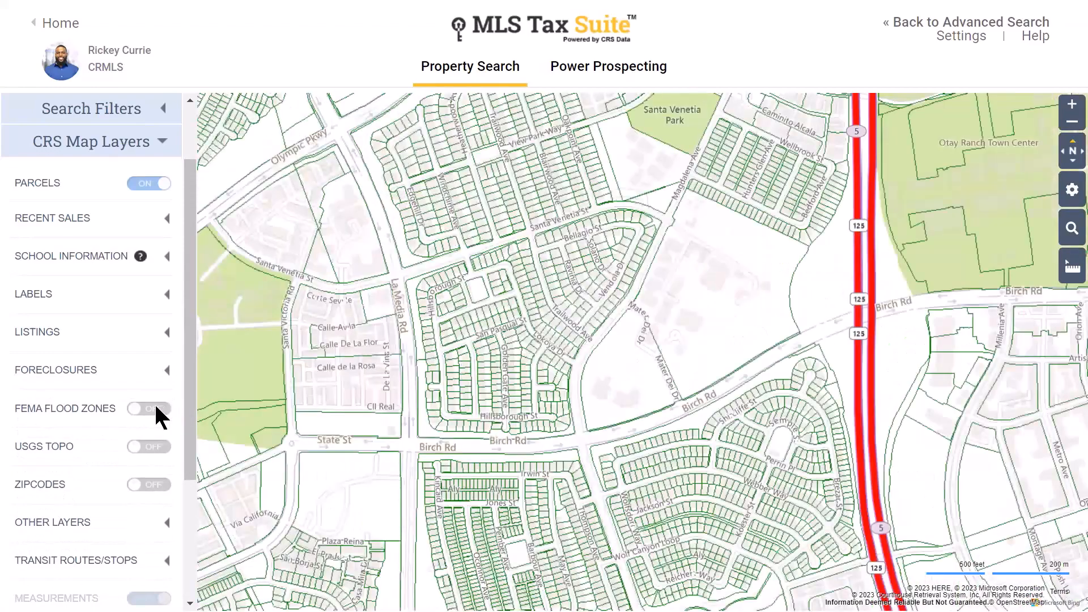
click(153, 408)
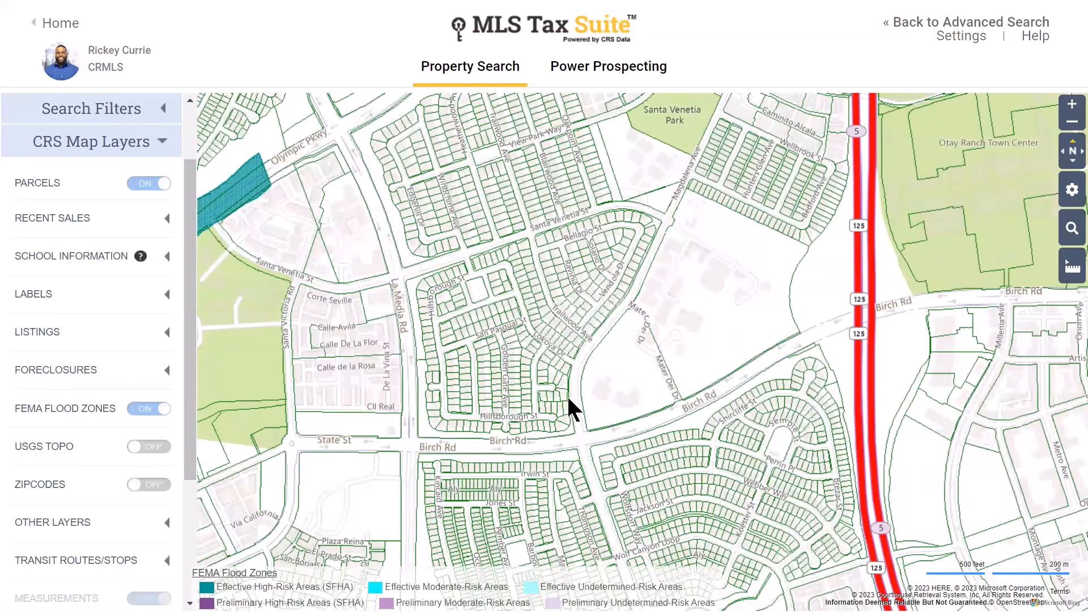
scroll(575, 409, down, 2)
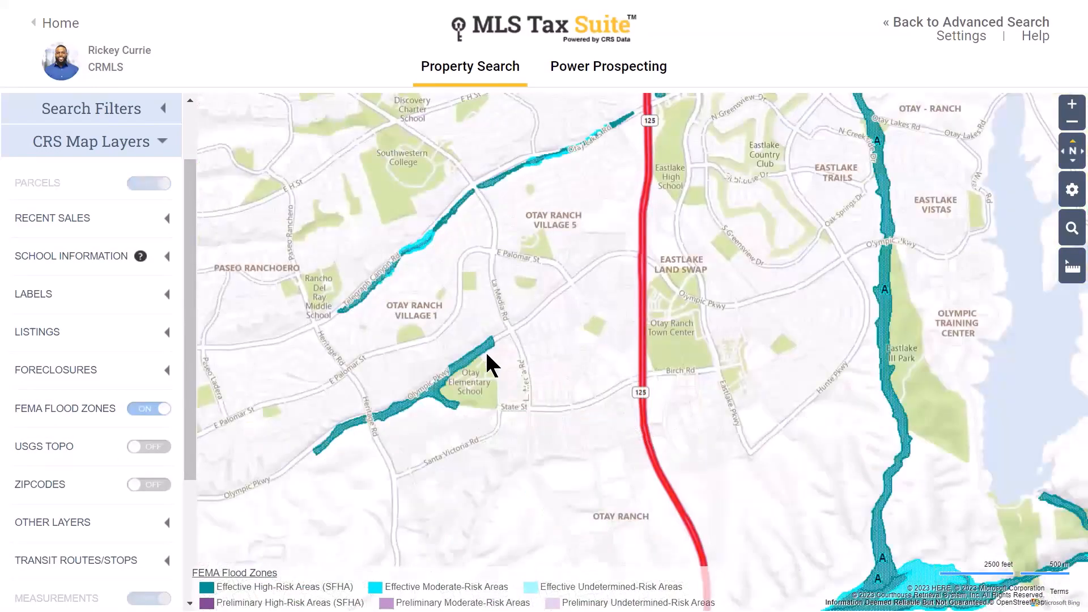
drag(495, 376, 556, 362)
scroll(508, 391, down, 2)
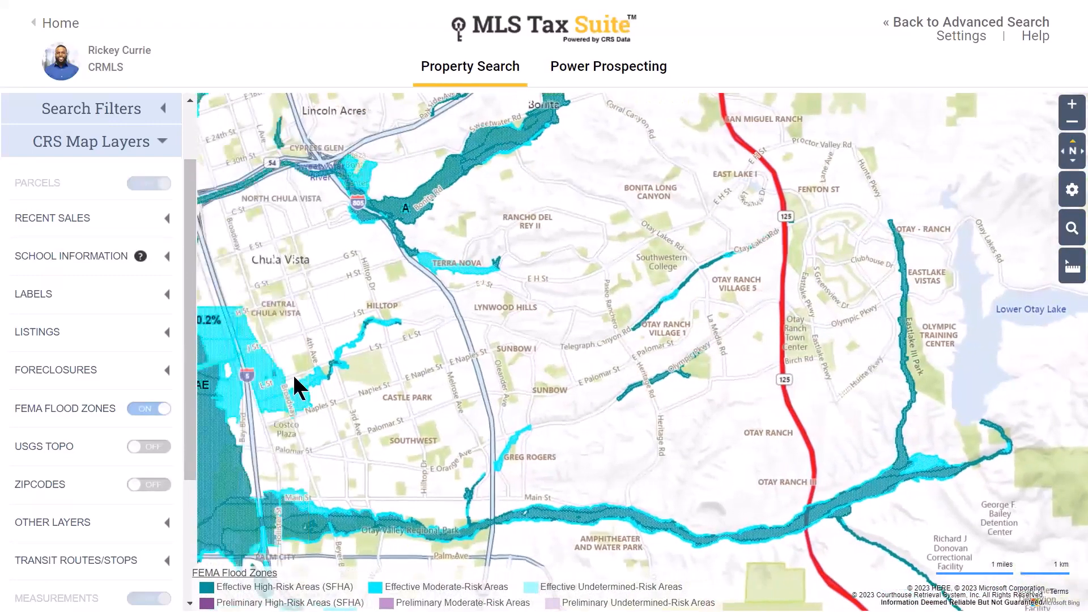
click(161, 407)
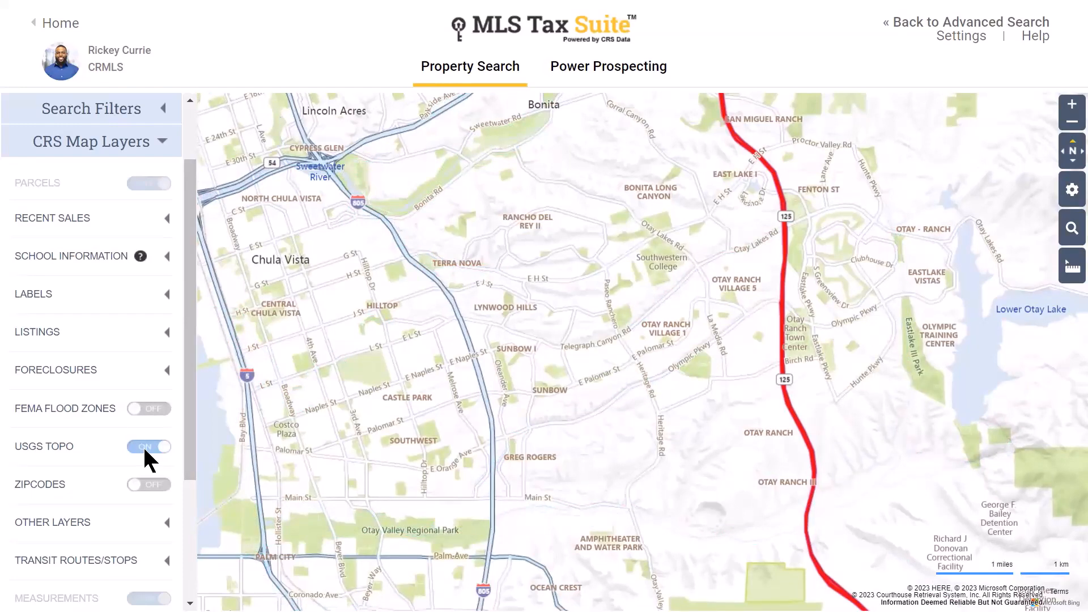
- Show zip code boundaries zoomed out over Chula Vista, then hide them again
click(145, 479)
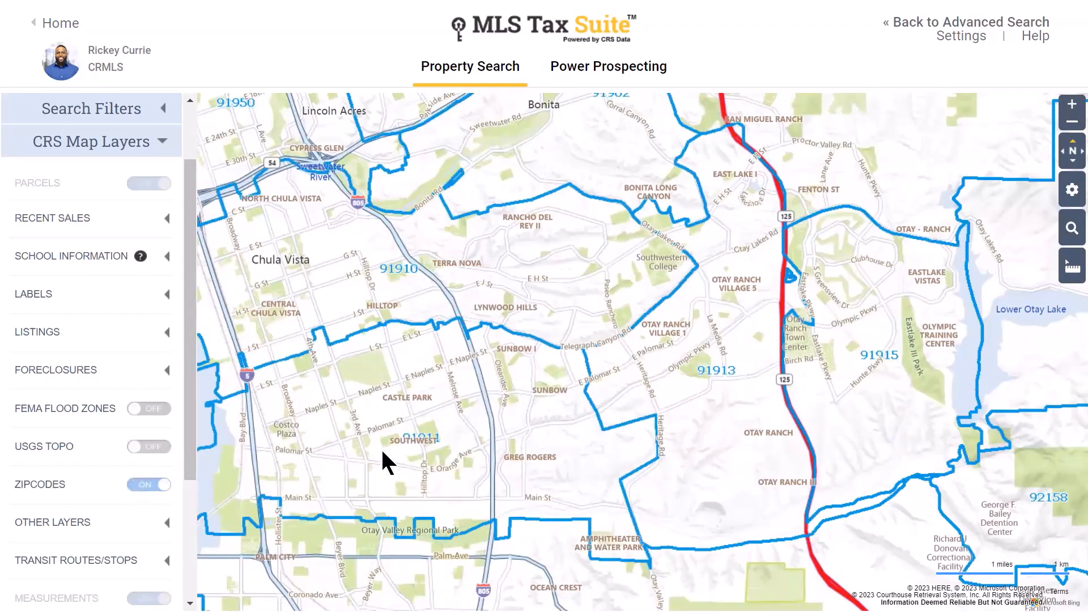
scroll(381, 448, down, 2)
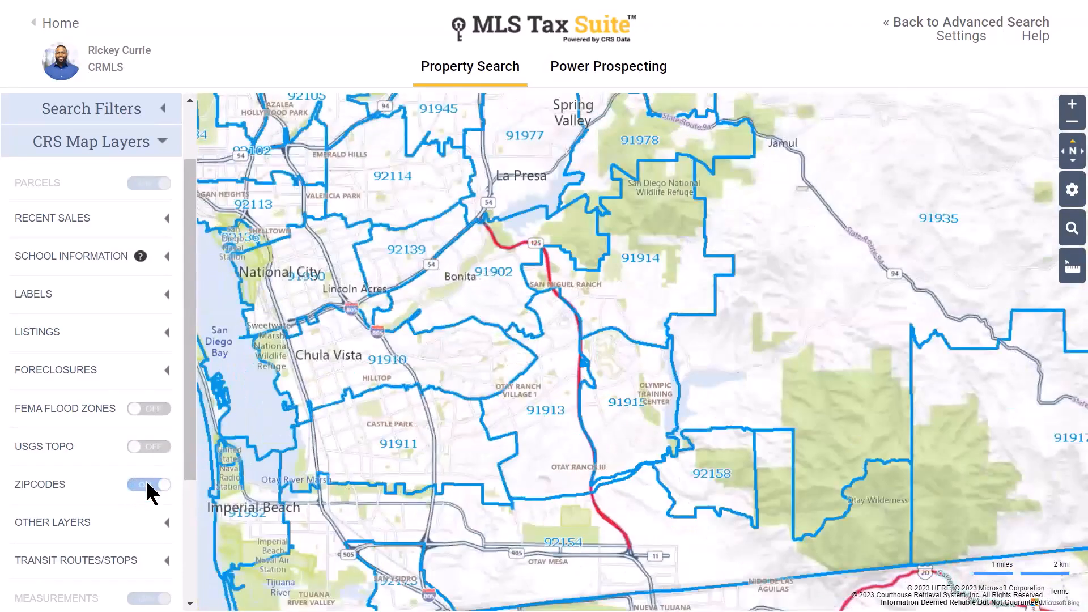
click(149, 484)
scroll(116, 387, down, 2)
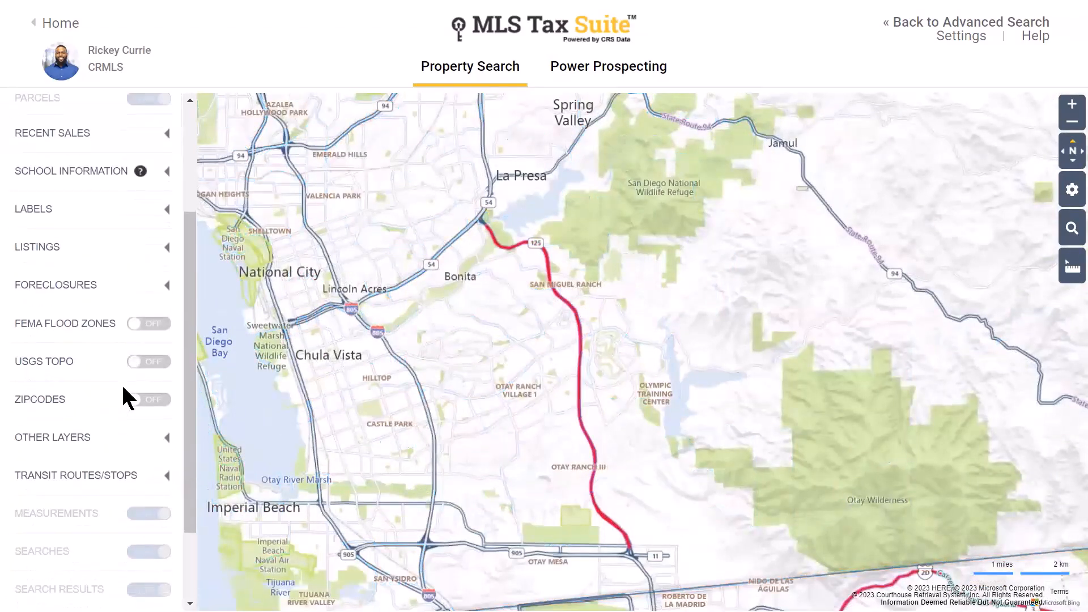
scroll(124, 388, down, 2)
- Preview the Air Fields and Airport Noise Contours layers over San Diego, then hide both
click(148, 345)
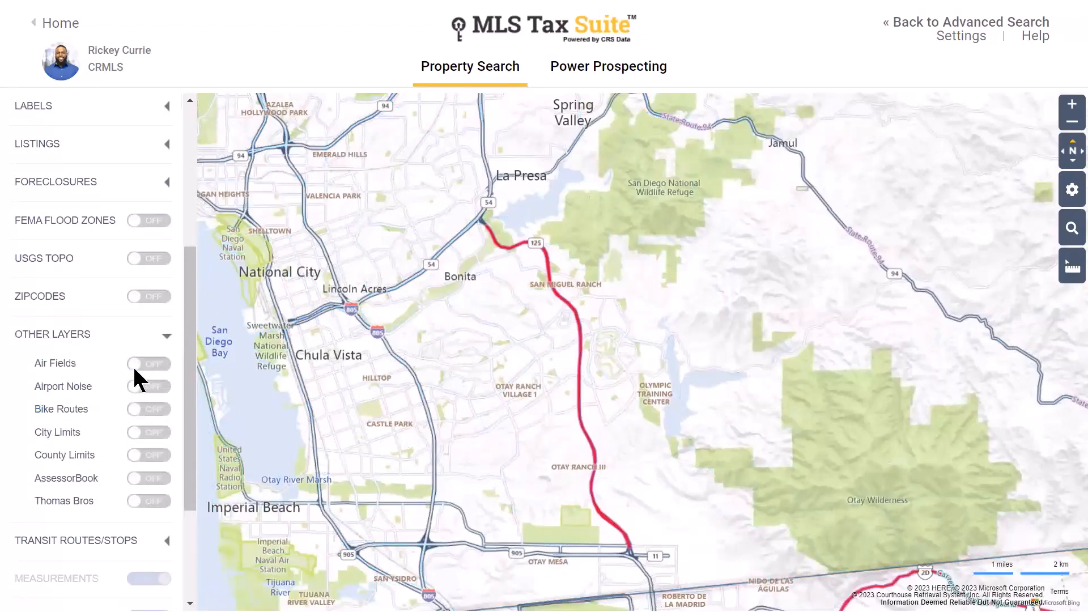
click(137, 364)
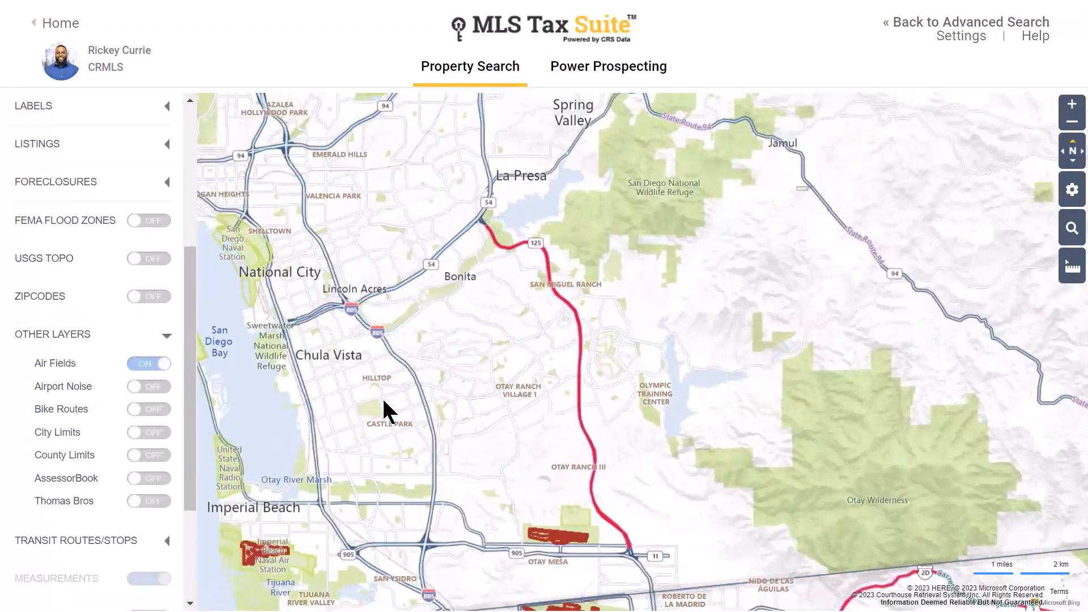
drag(471, 434, 607, 513)
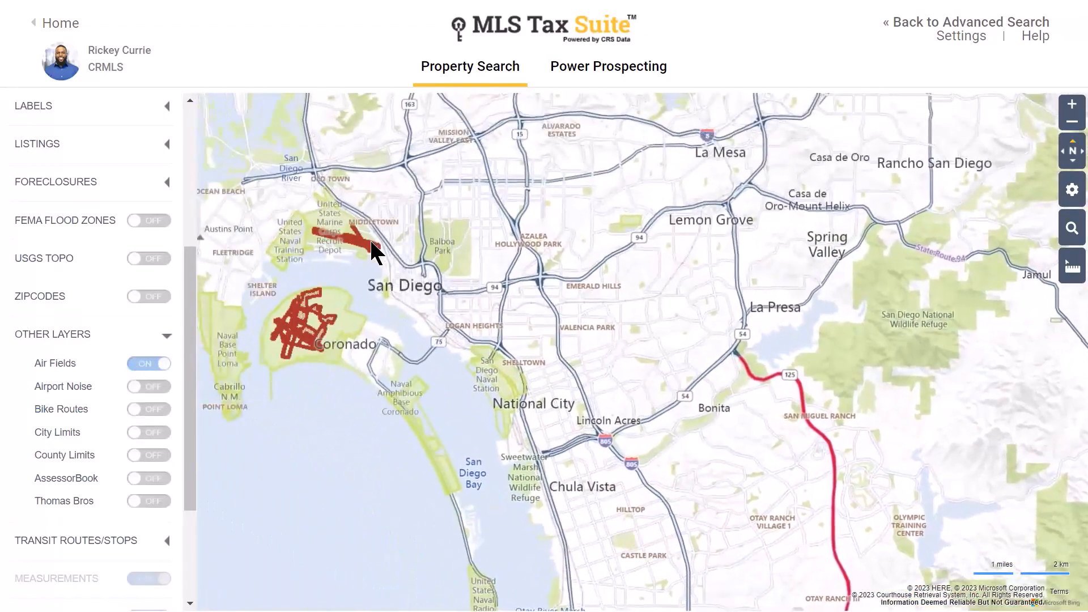
click(144, 387)
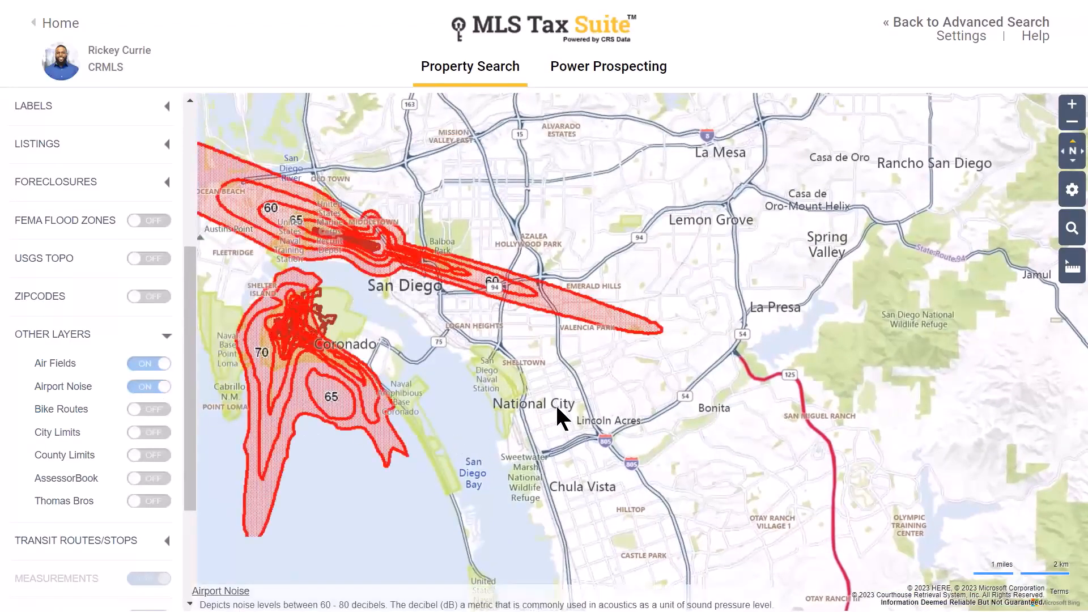
scroll(555, 404, down, 1)
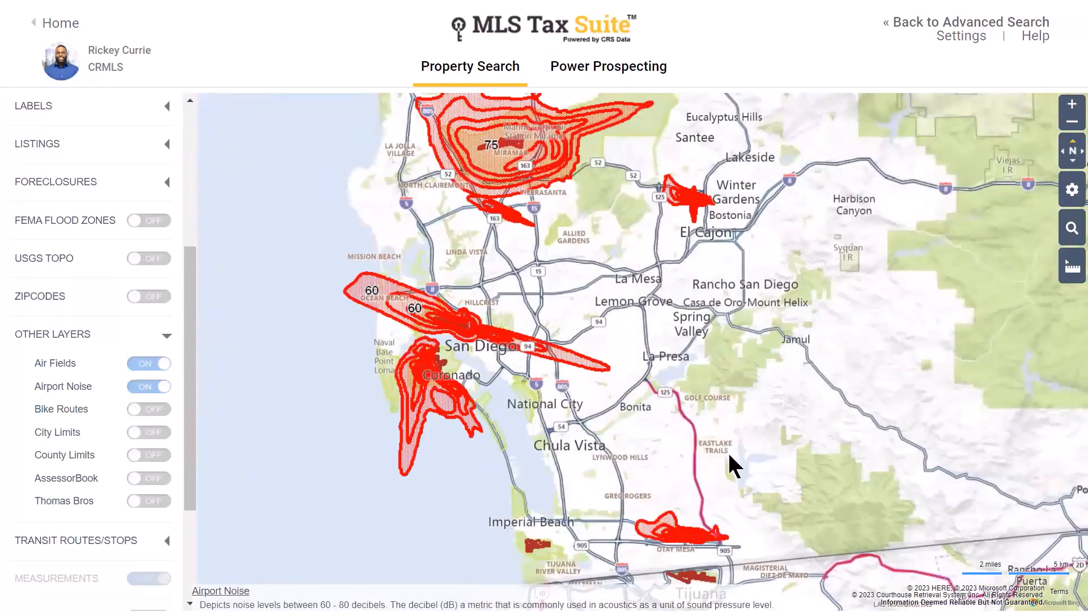
click(159, 387)
click(160, 365)
- Briefly show the Bike Routes and City Limits layers, then turn both off
click(142, 407)
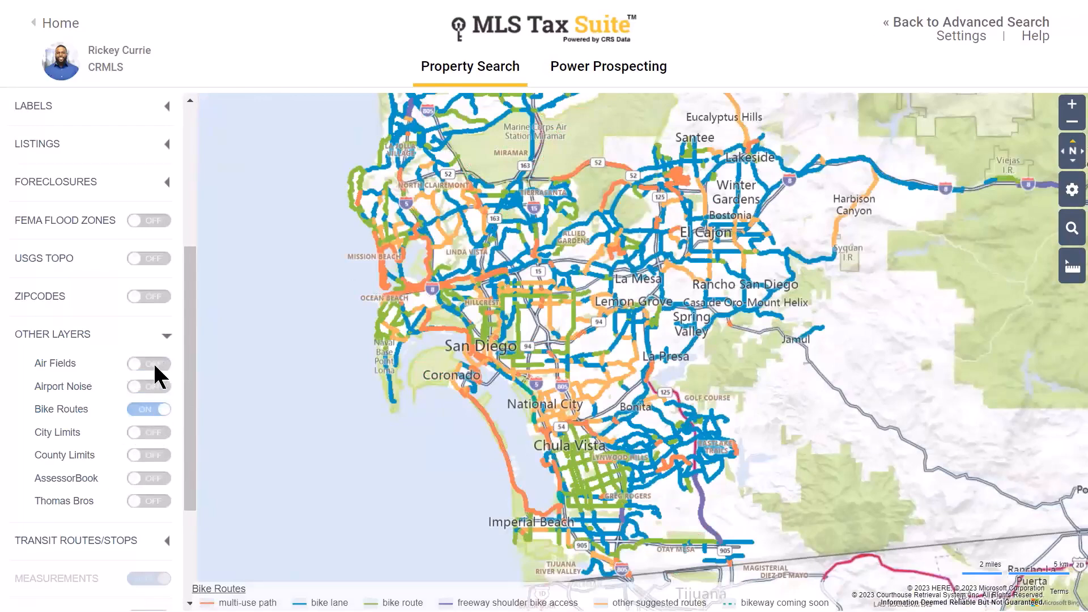
click(148, 409)
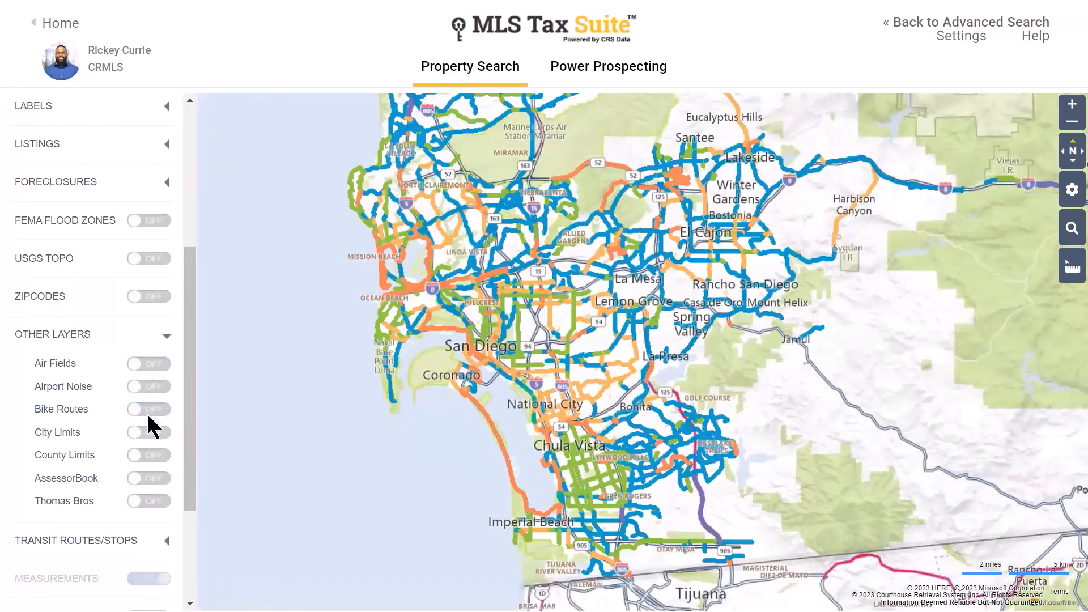
click(147, 432)
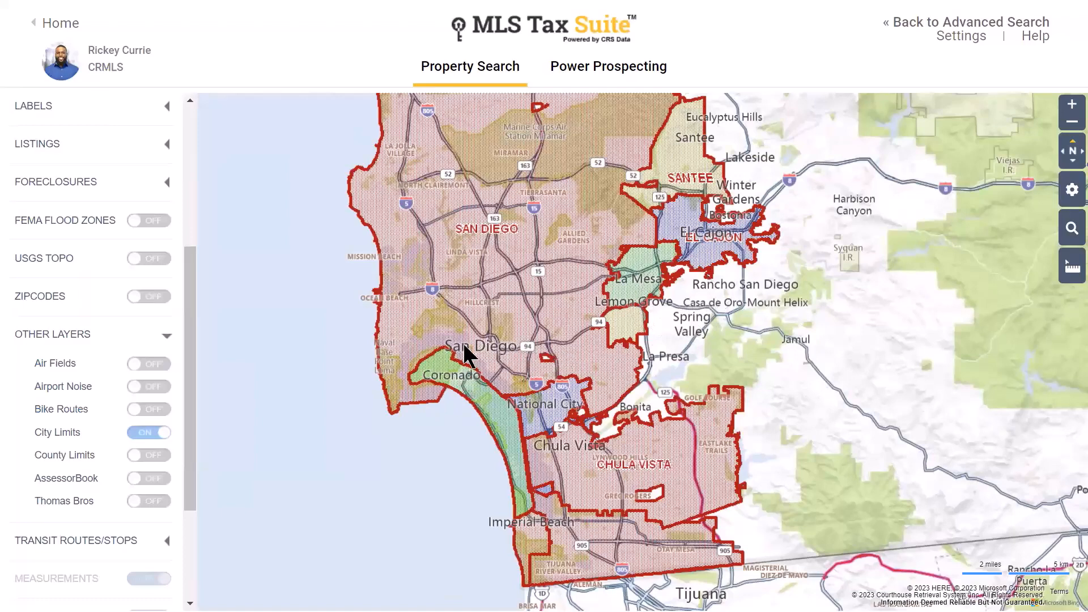
click(153, 432)
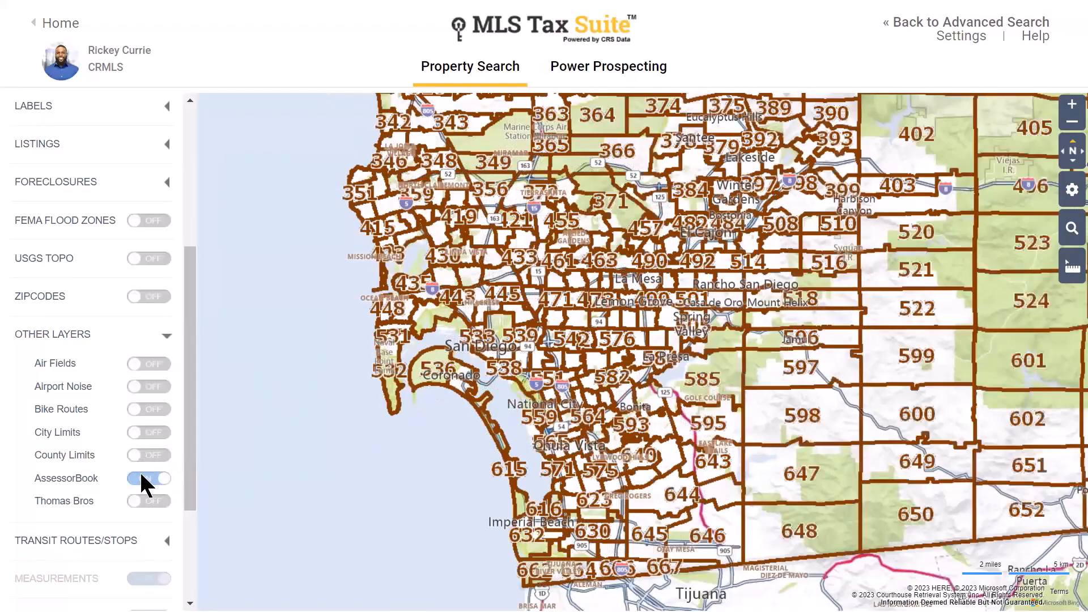
- Turn off the AssessorBook and Thomas Bros overlays and collapse Other Layers
click(151, 498)
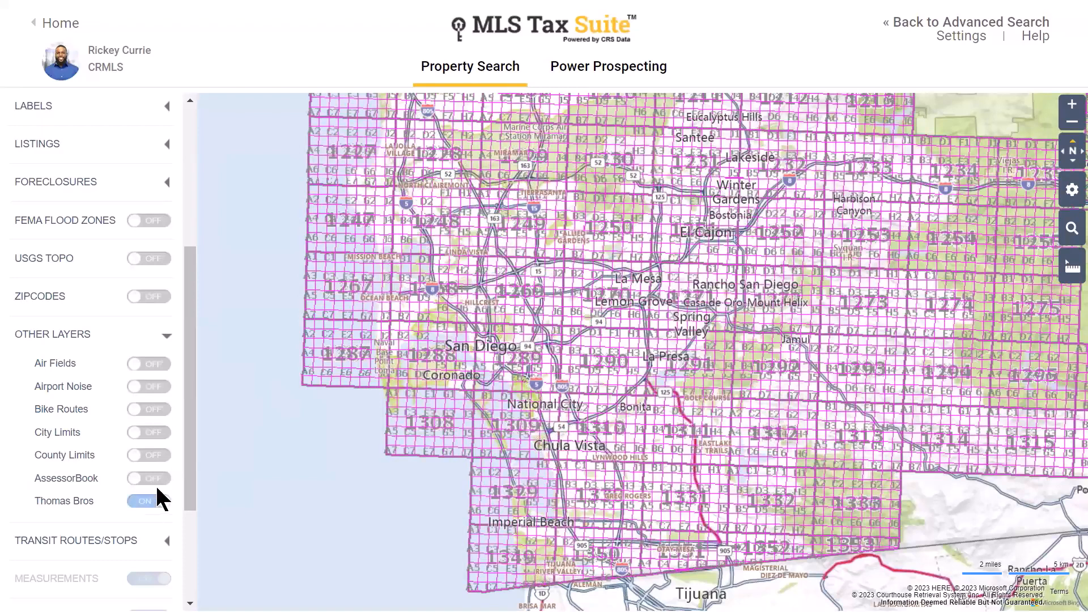
click(153, 500)
click(161, 341)
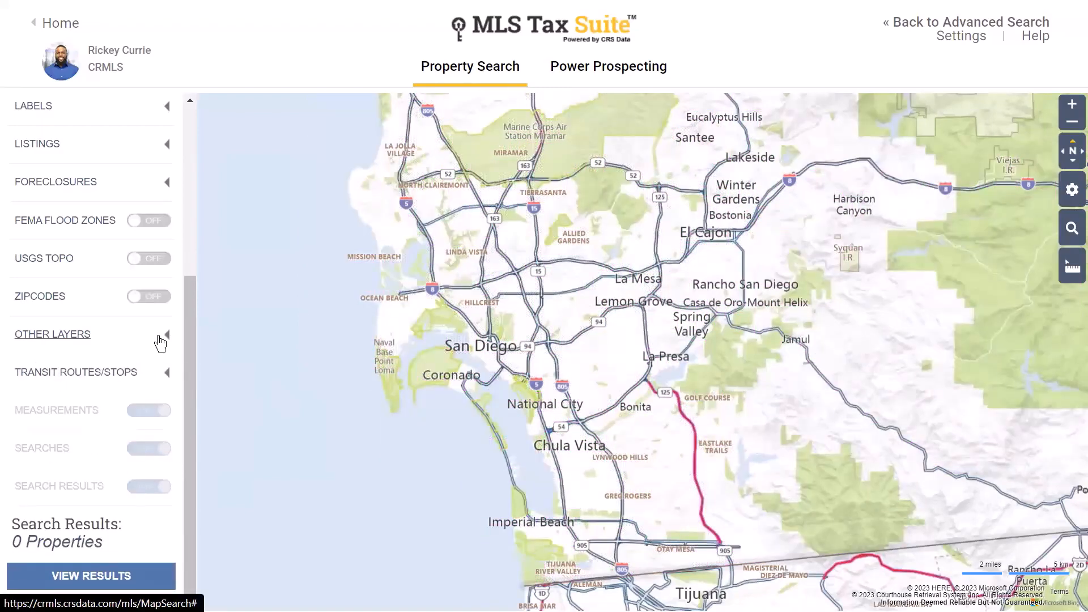
click(104, 376)
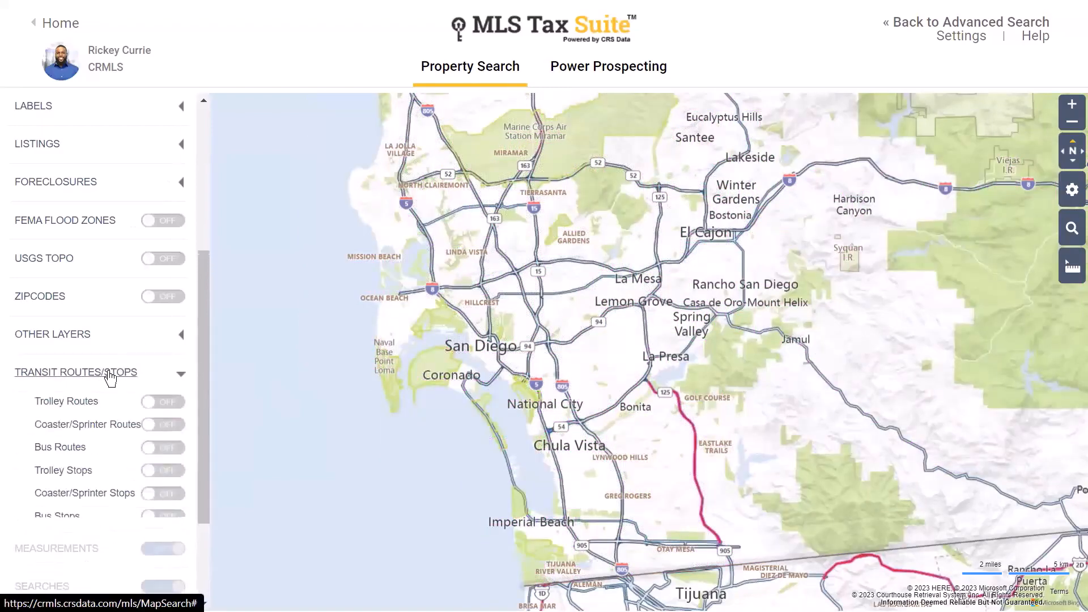
click(165, 400)
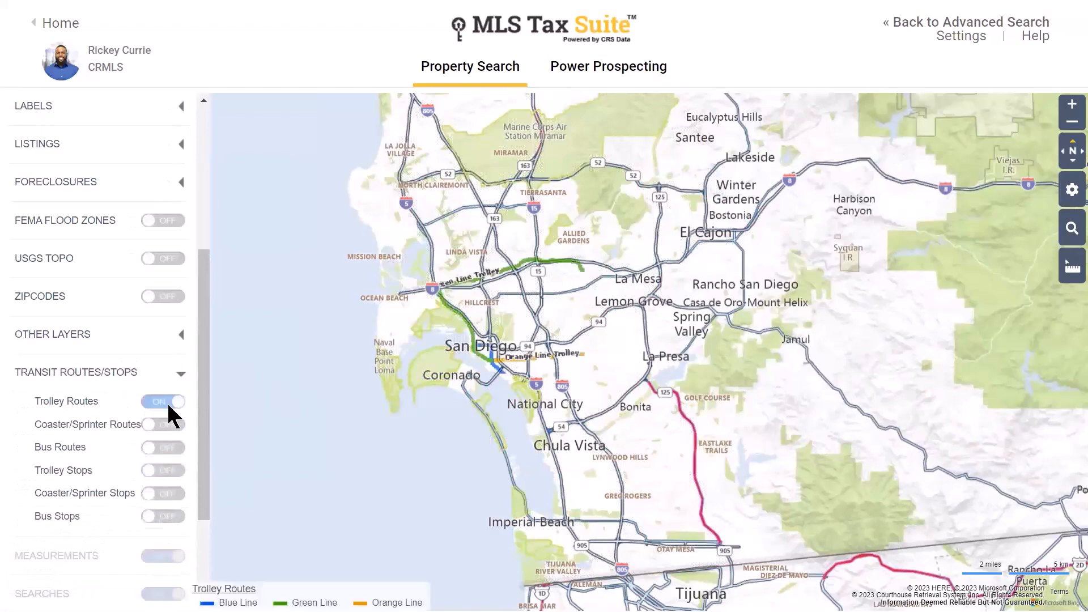
click(163, 425)
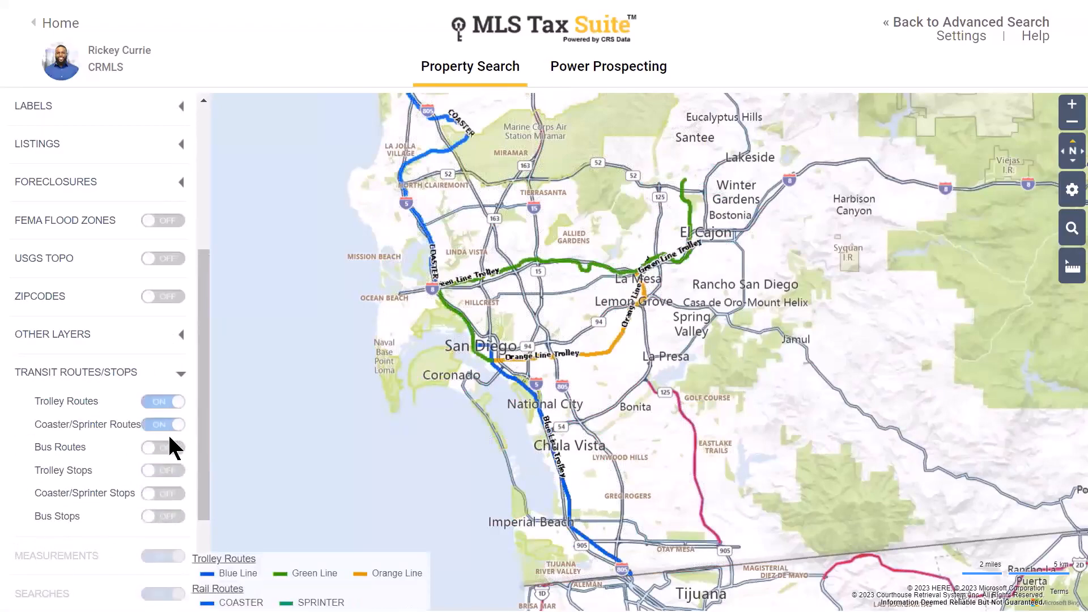
click(162, 448)
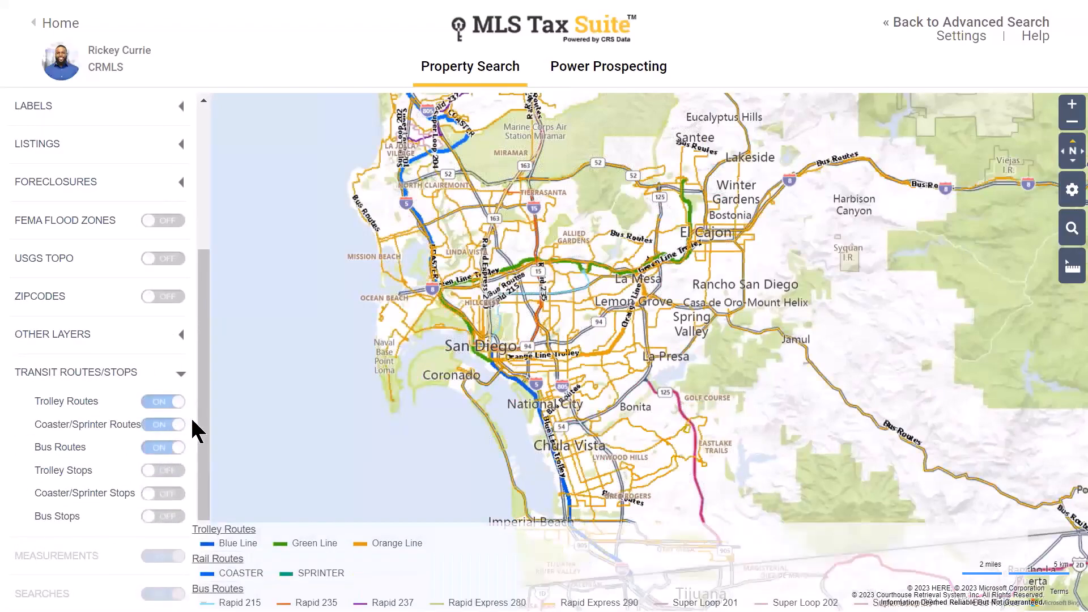
click(162, 492)
click(159, 515)
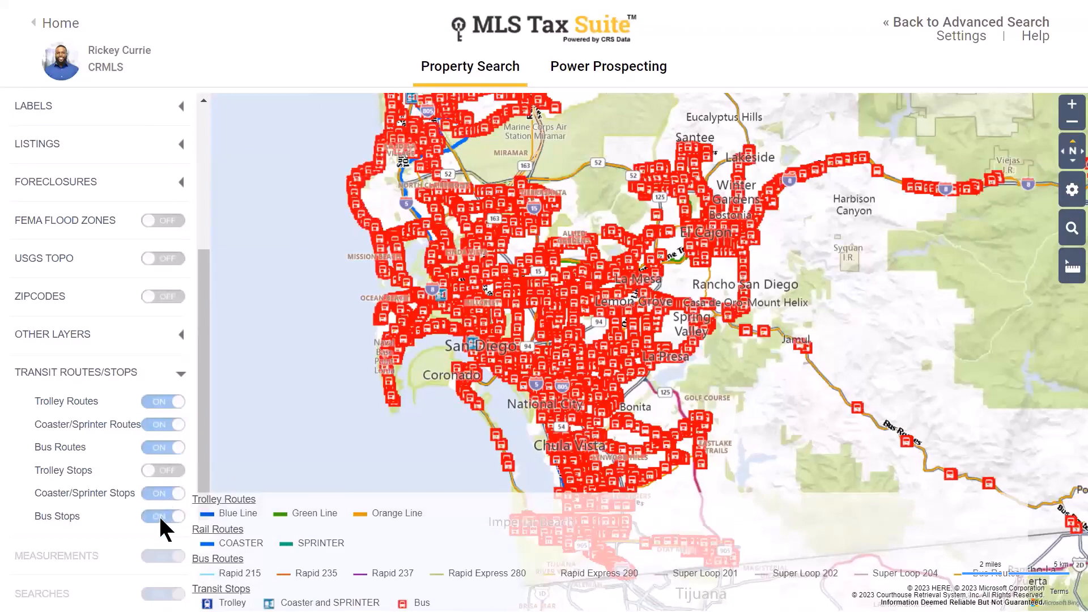
click(159, 515)
click(162, 492)
click(168, 446)
click(170, 424)
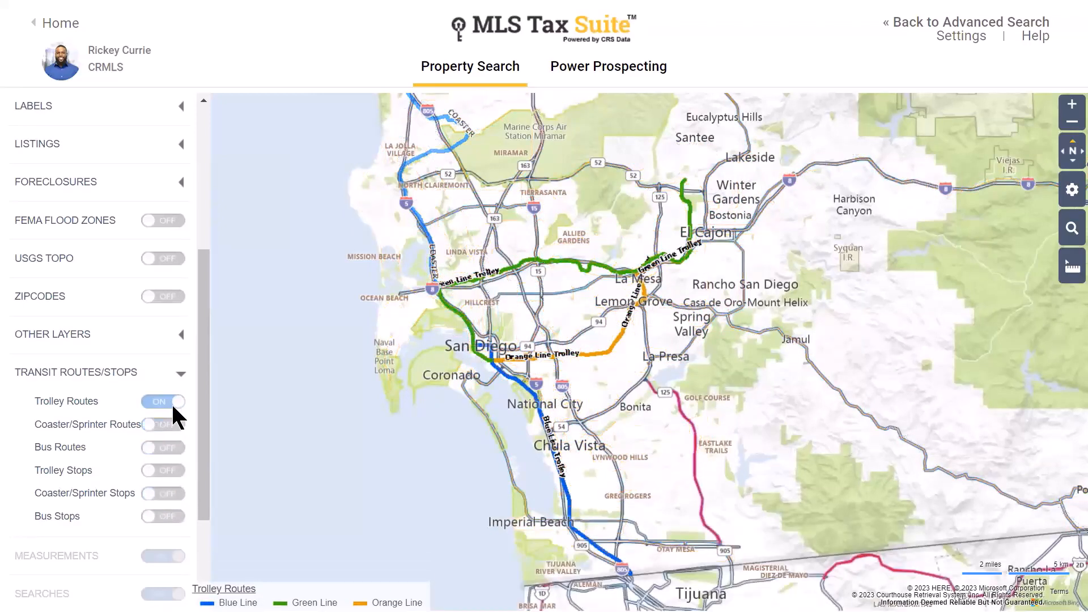
click(173, 406)
click(174, 374)
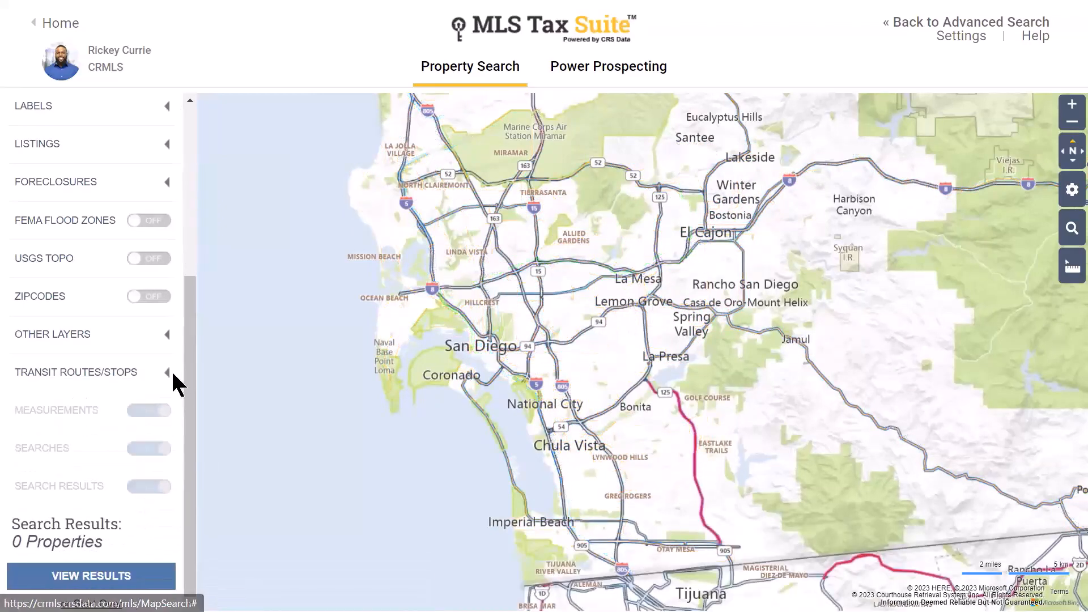
scroll(127, 394, up, 3)
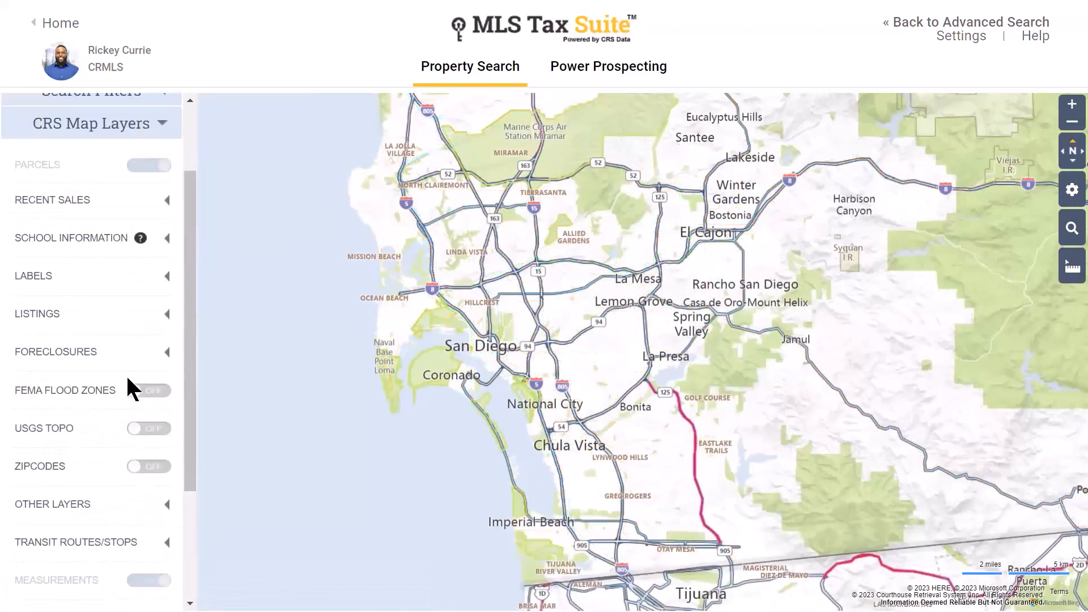
scroll(127, 391, up, 2)
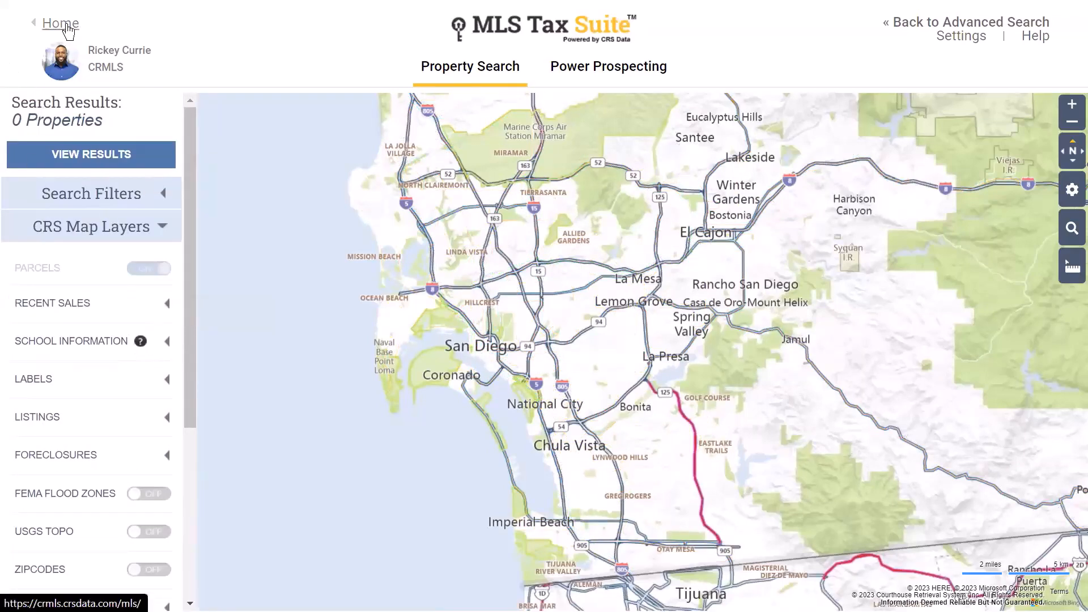
- Return Home and go to Advanced Search and Map Search for San Diego County, CA
click(67, 26)
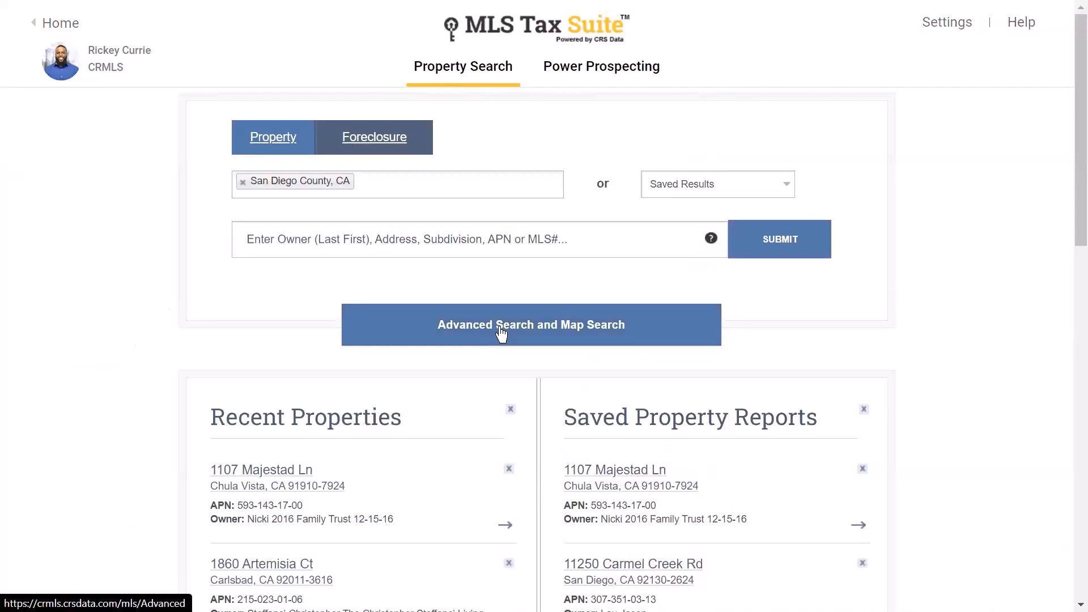
click(501, 334)
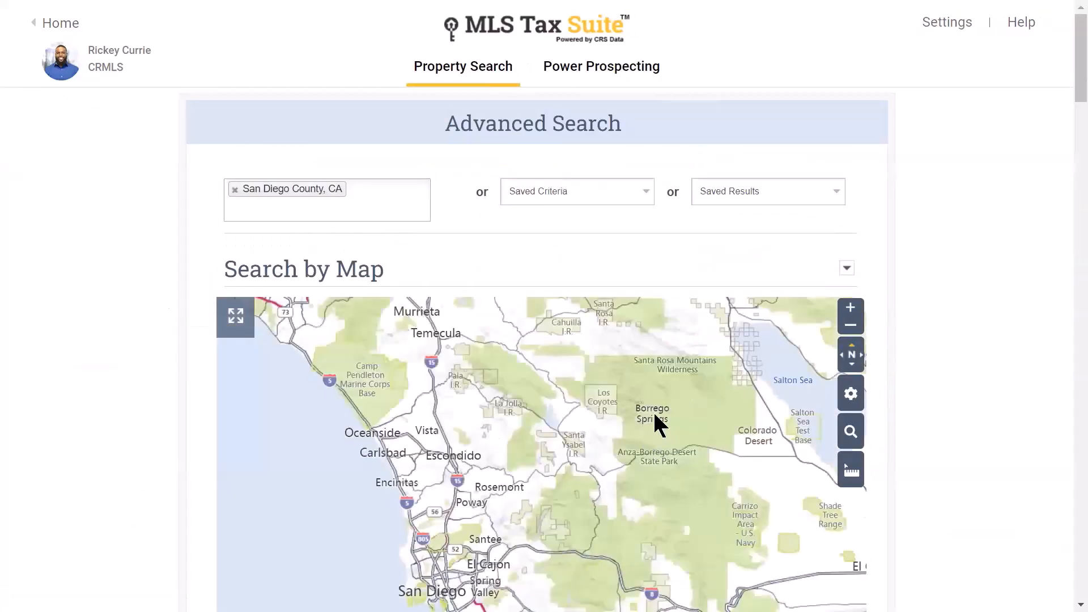
scroll(655, 415, down, 1)
scroll(711, 388, up, 1)
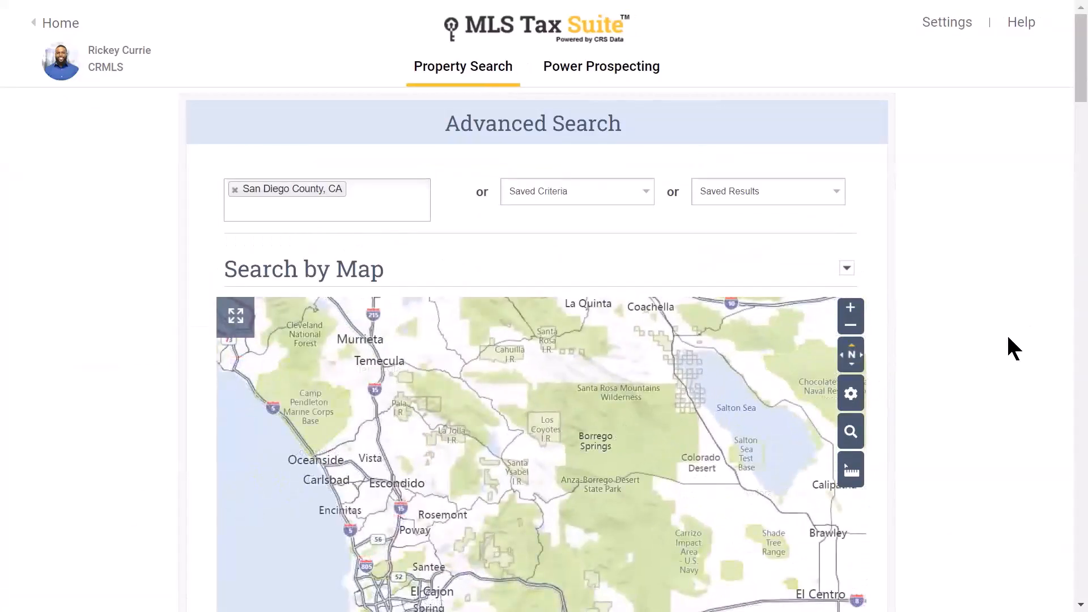
scroll(1007, 333, down, 4)
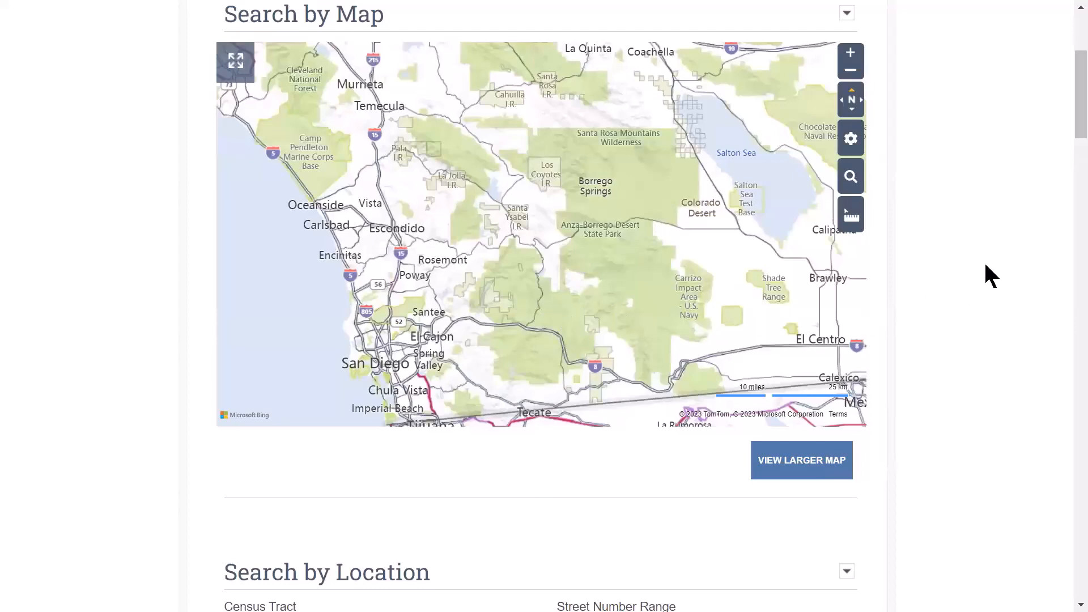
- Enter zip code 92130 in the Search by Location Zip Code field
scroll(987, 265, down, 8)
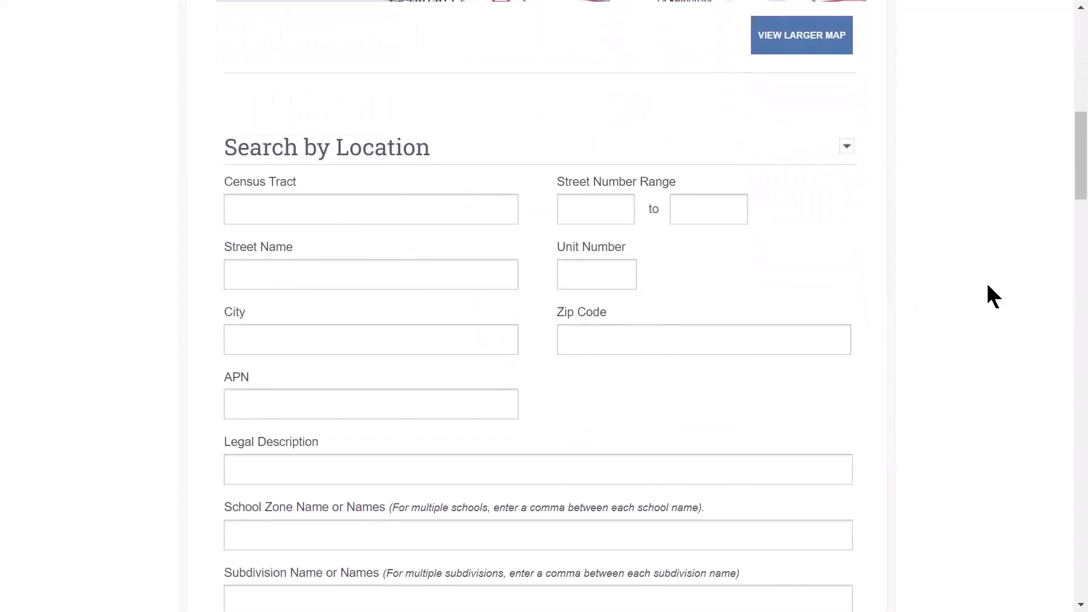
scroll(987, 288, down, 2)
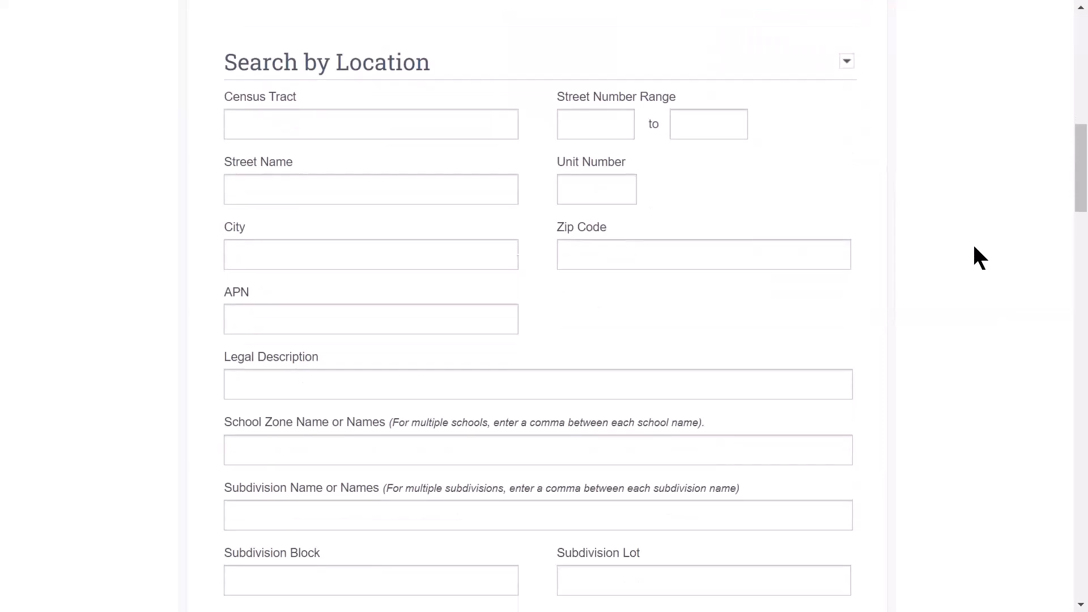
click(367, 71)
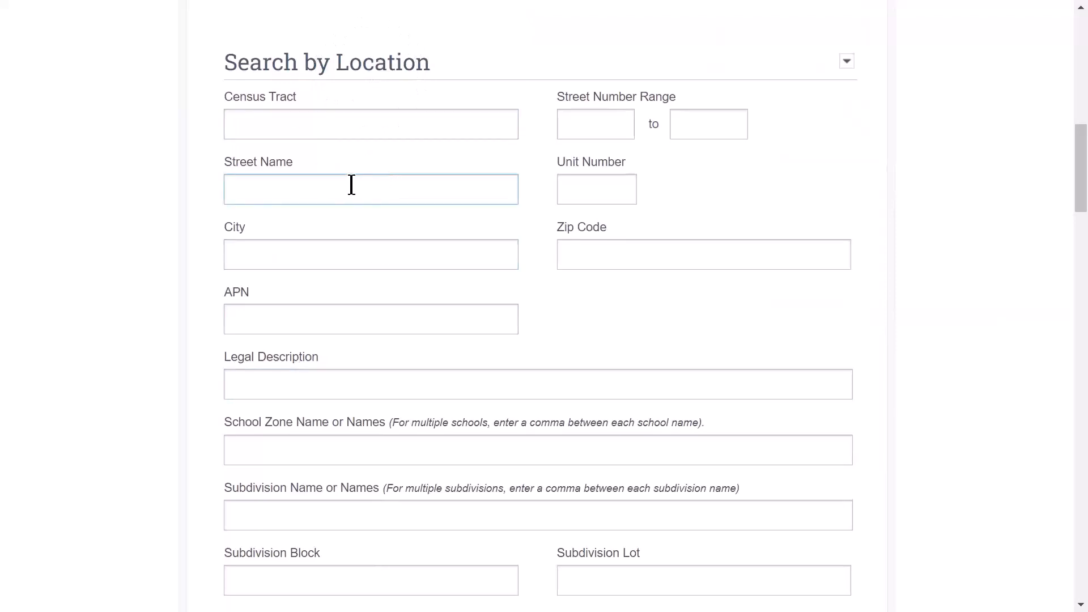
scroll(404, 251, down, 1)
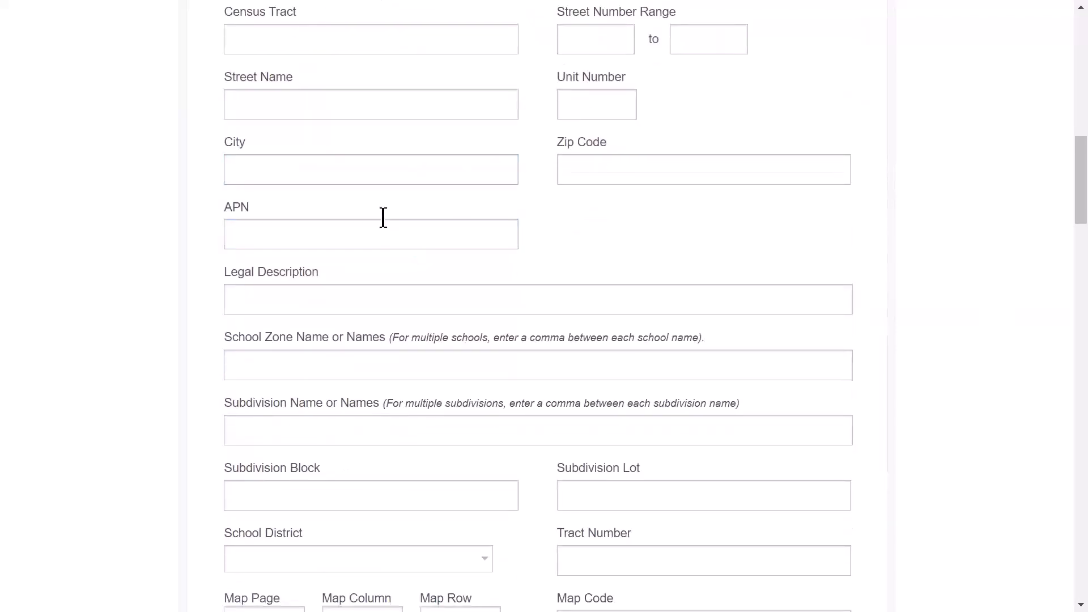
click(632, 169)
click(571, 175)
text(92130)
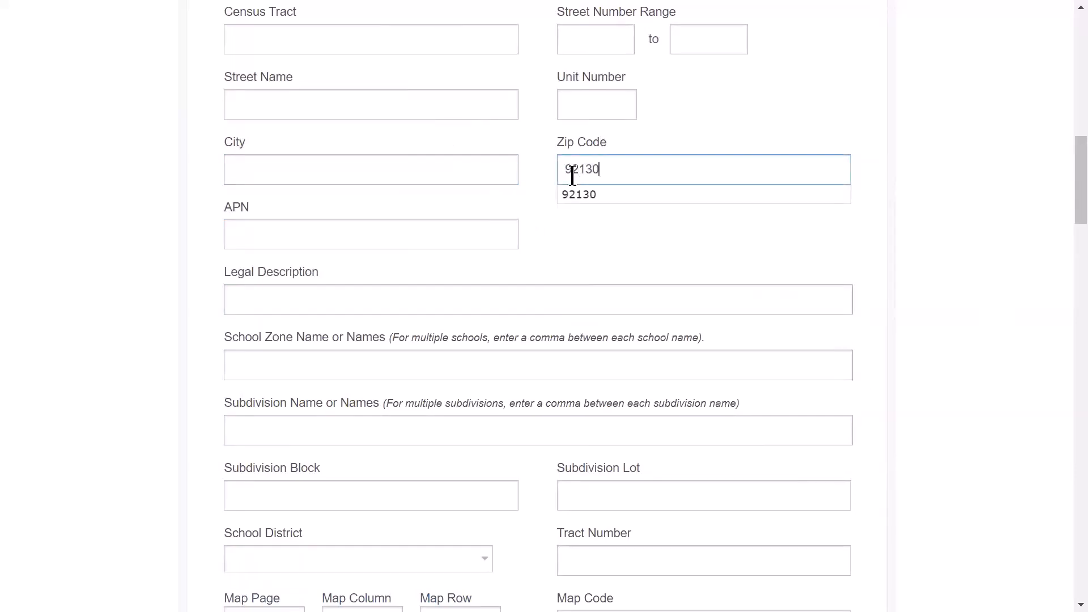
key(Escape)
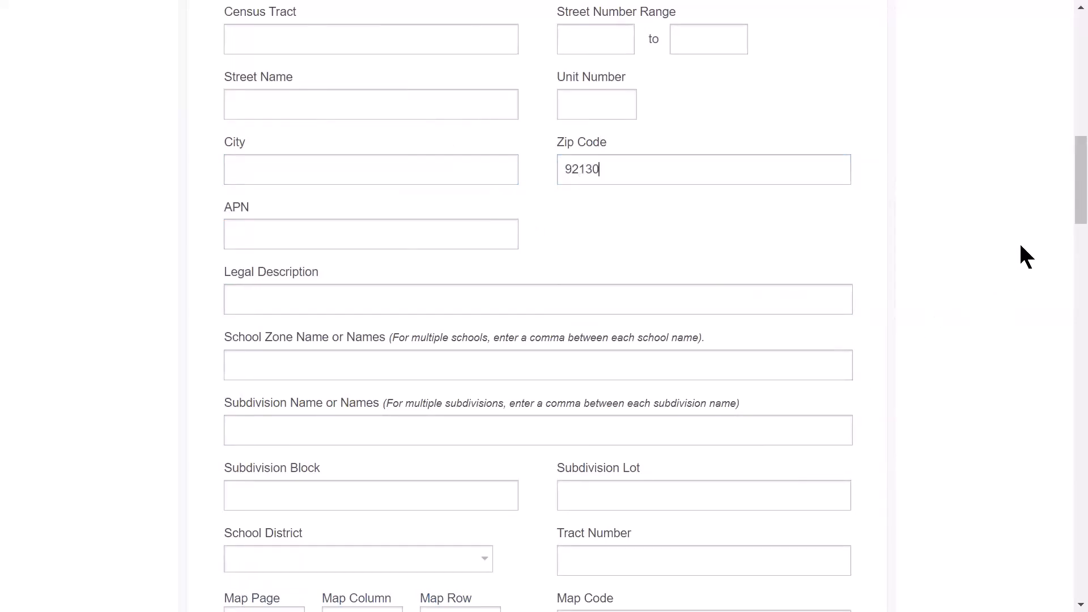
- Submit the 92130 location criteria
scroll(1015, 249, down, 2)
scroll(1002, 252, down, 4)
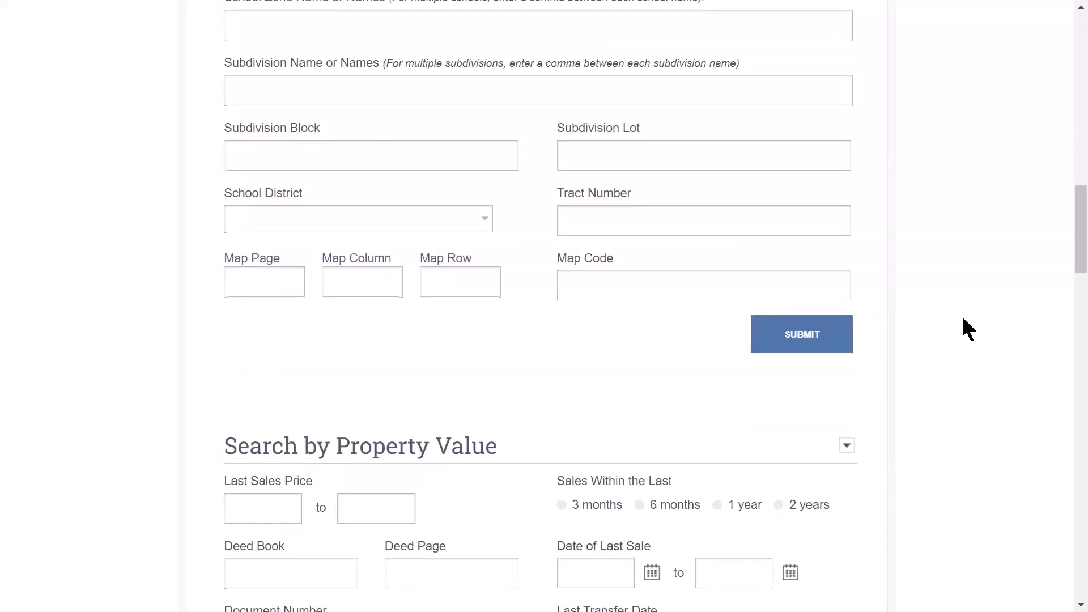
click(800, 348)
click(831, 336)
scroll(998, 238, up, 3)
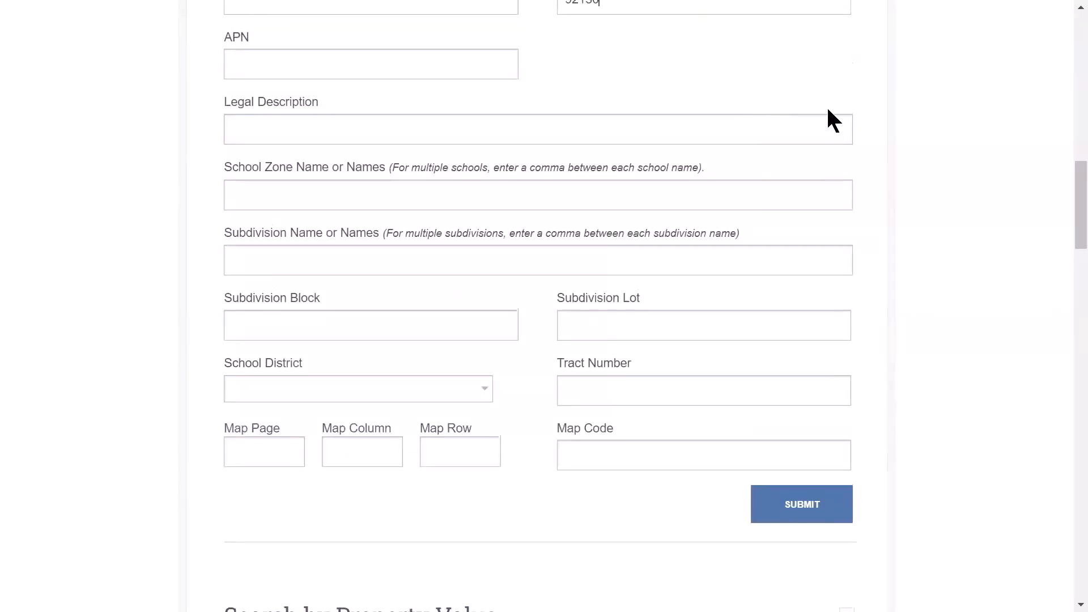
- Set Sales Within the Last to 2 years (03/24/2021–03/24/2023) and submit
scroll(942, 182, down, 9)
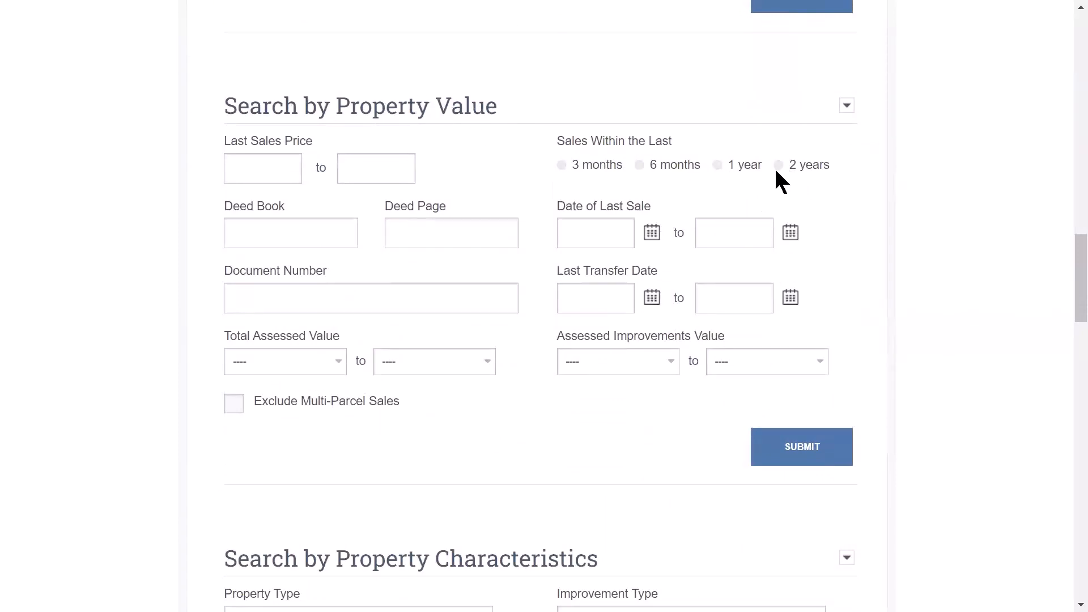
click(347, 169)
click(779, 165)
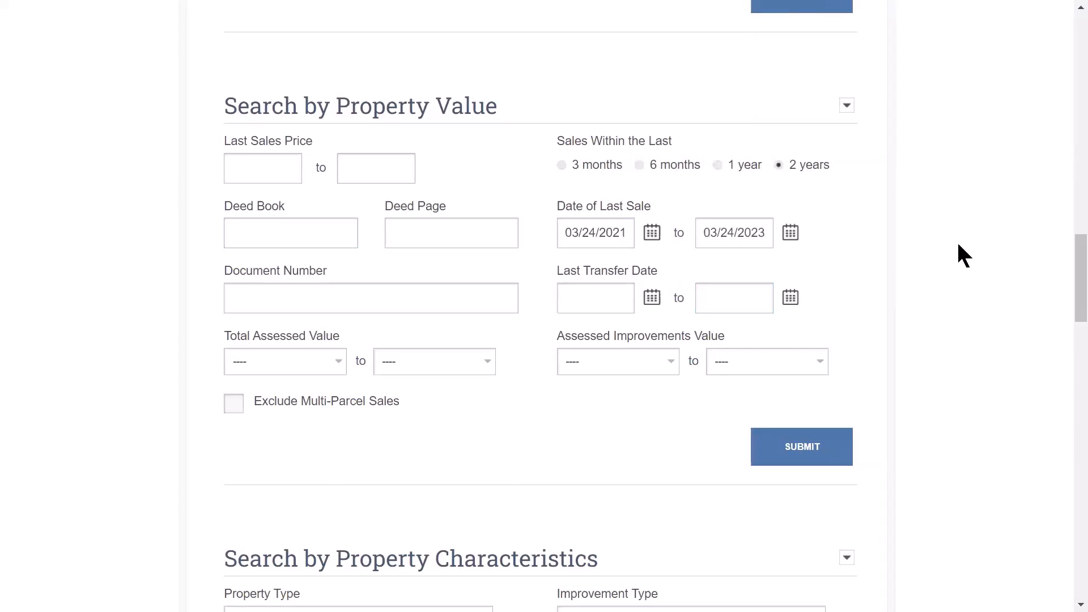
scroll(961, 237, down, 2)
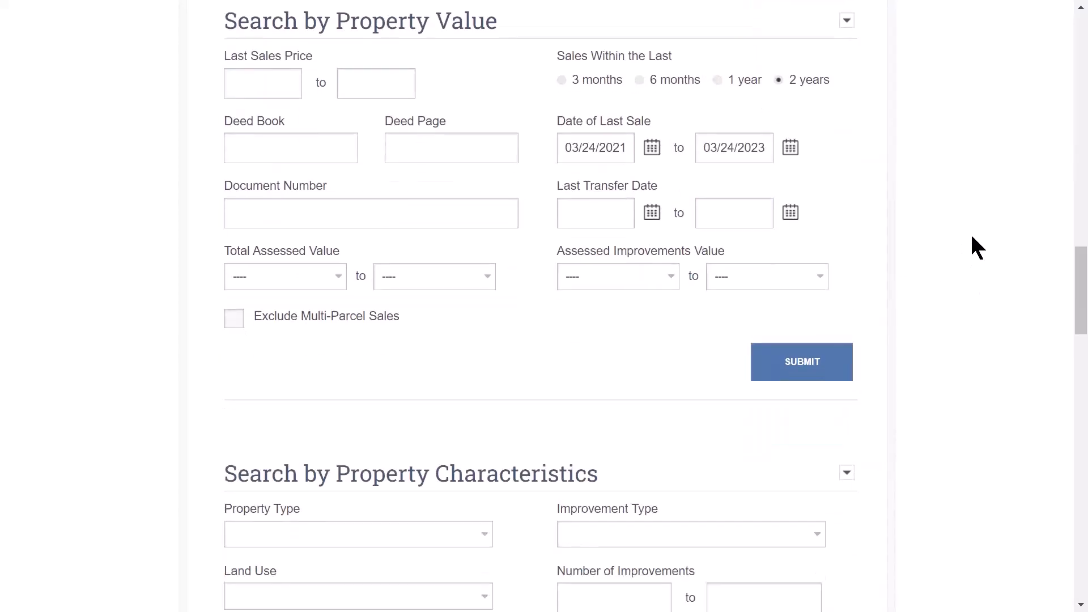
scroll(974, 237, down, 3)
scroll(972, 244, down, 2)
click(814, 108)
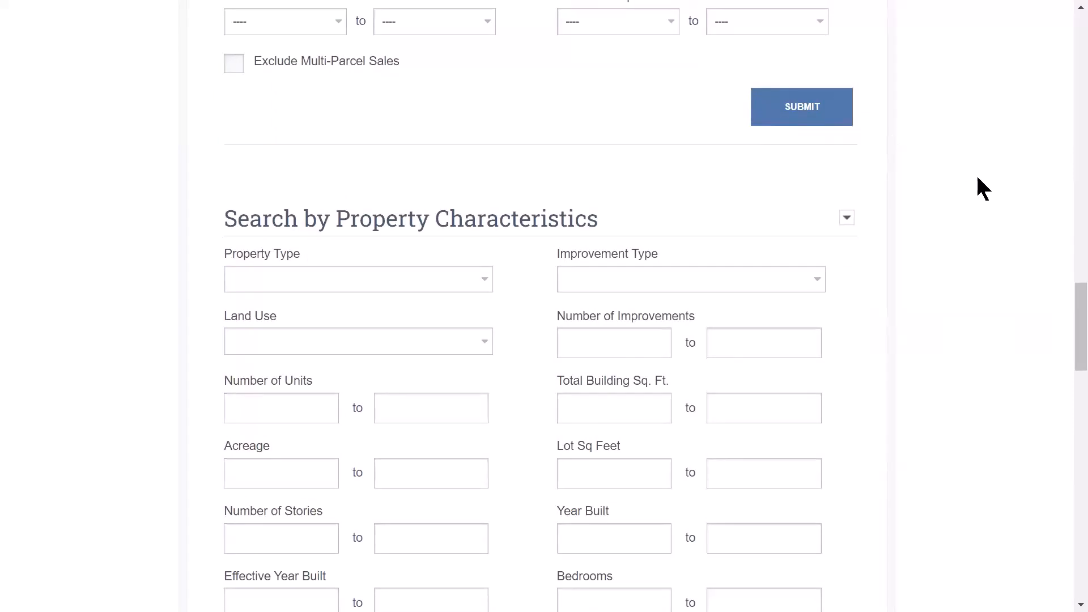
scroll(978, 176, down, 3)
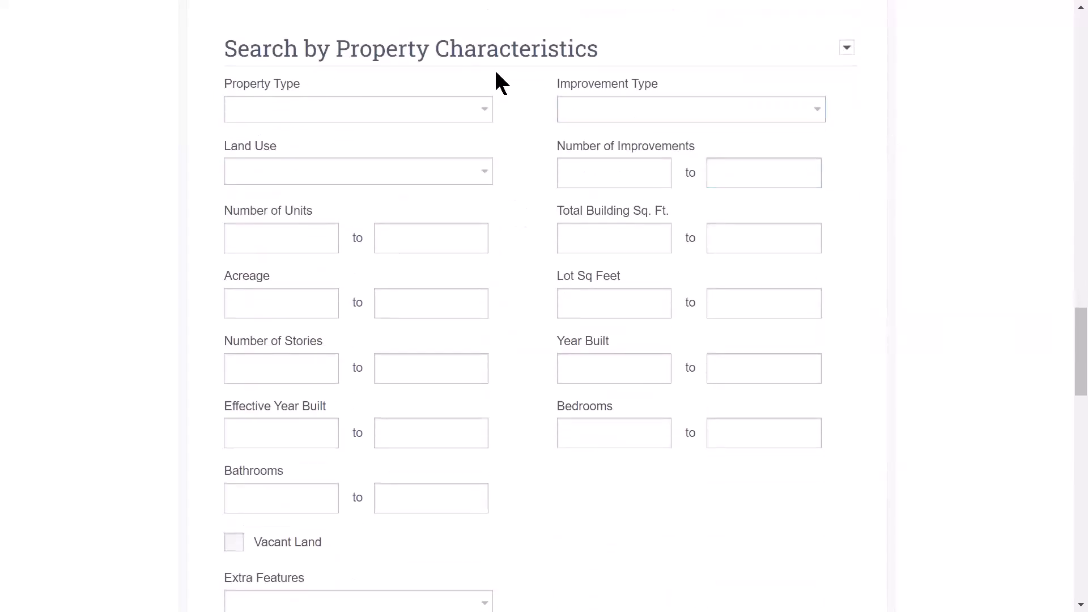
click(466, 103)
scroll(395, 204, down, 3)
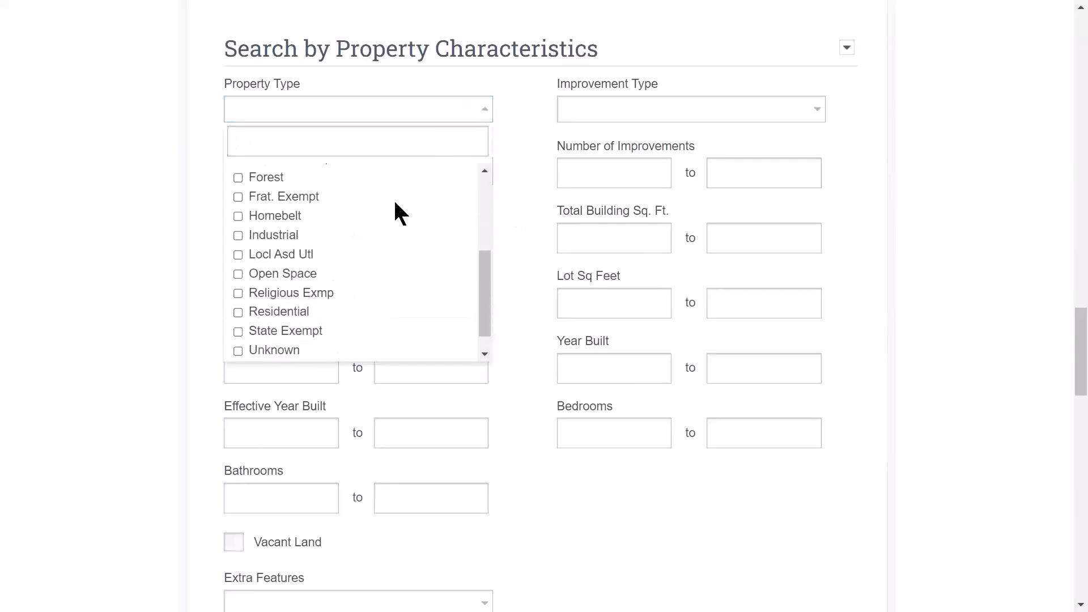
click(238, 313)
click(517, 108)
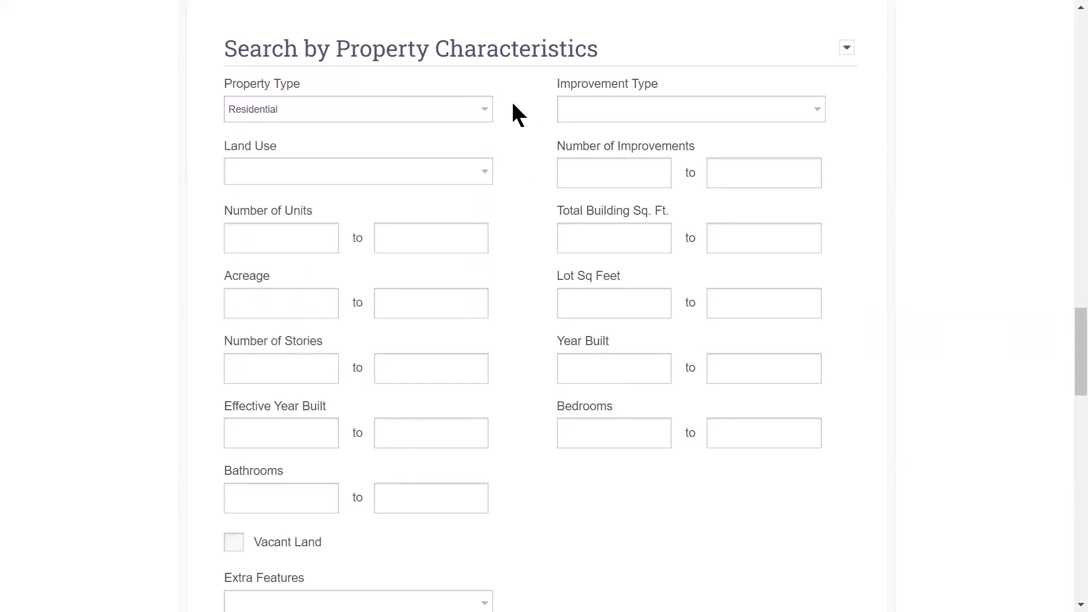
click(630, 105)
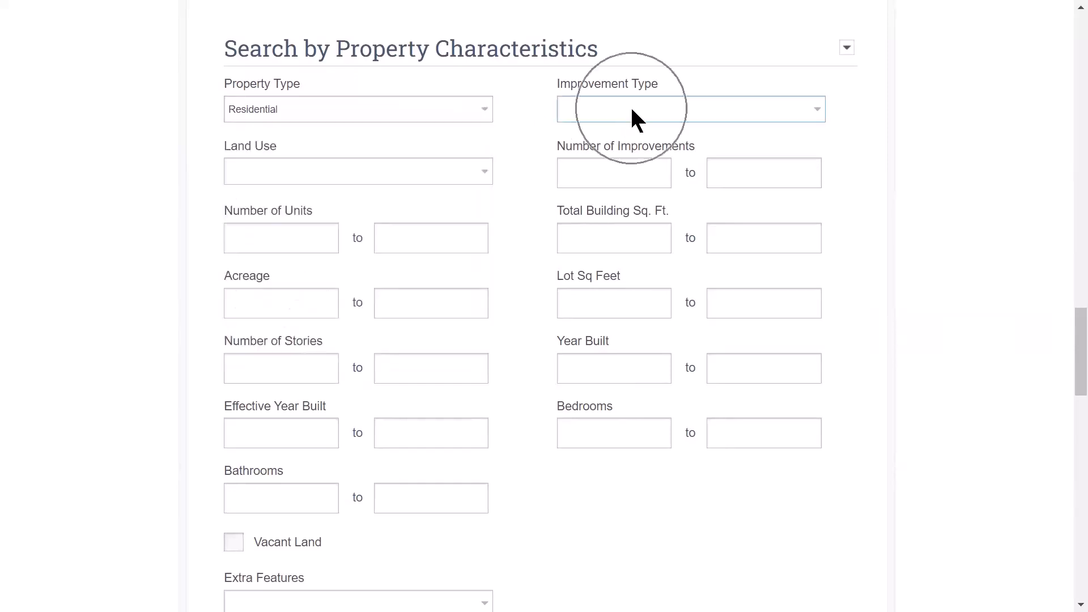
click(452, 173)
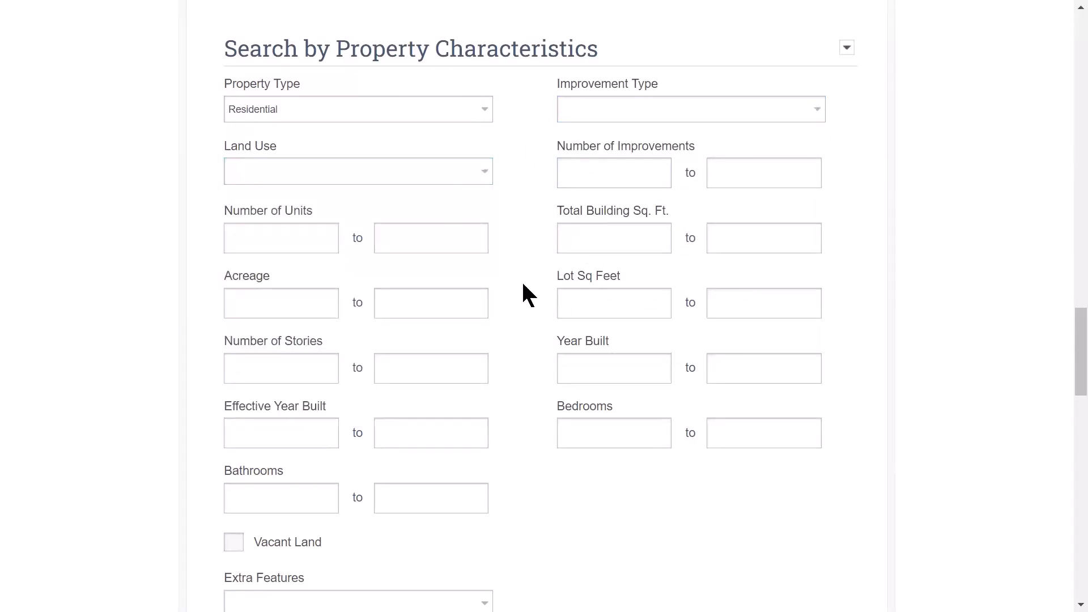
scroll(541, 258, down, 1)
scroll(539, 267, down, 1)
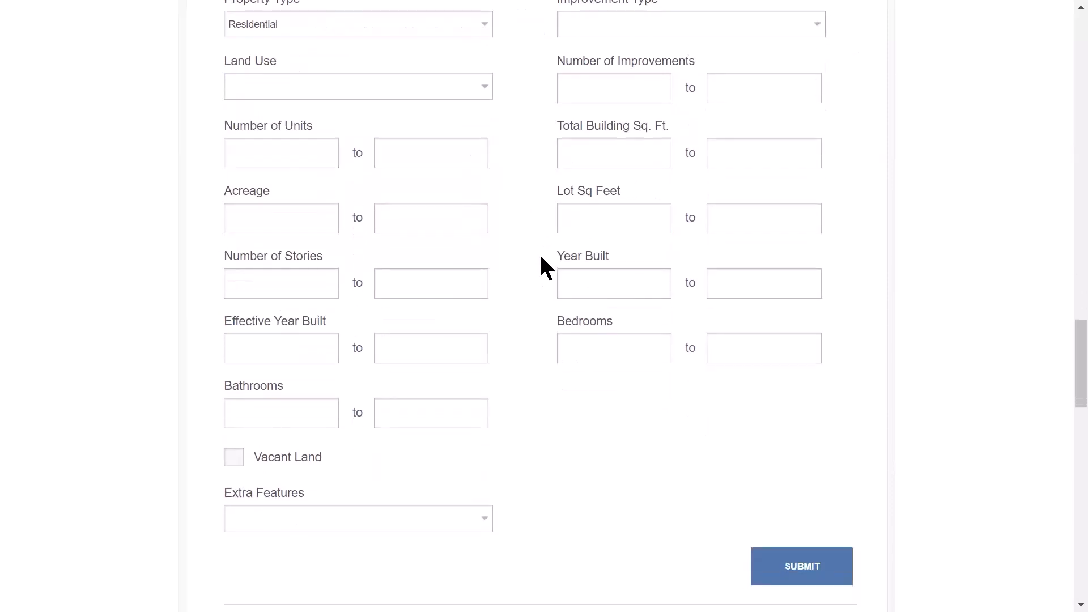
scroll(544, 270, down, 5)
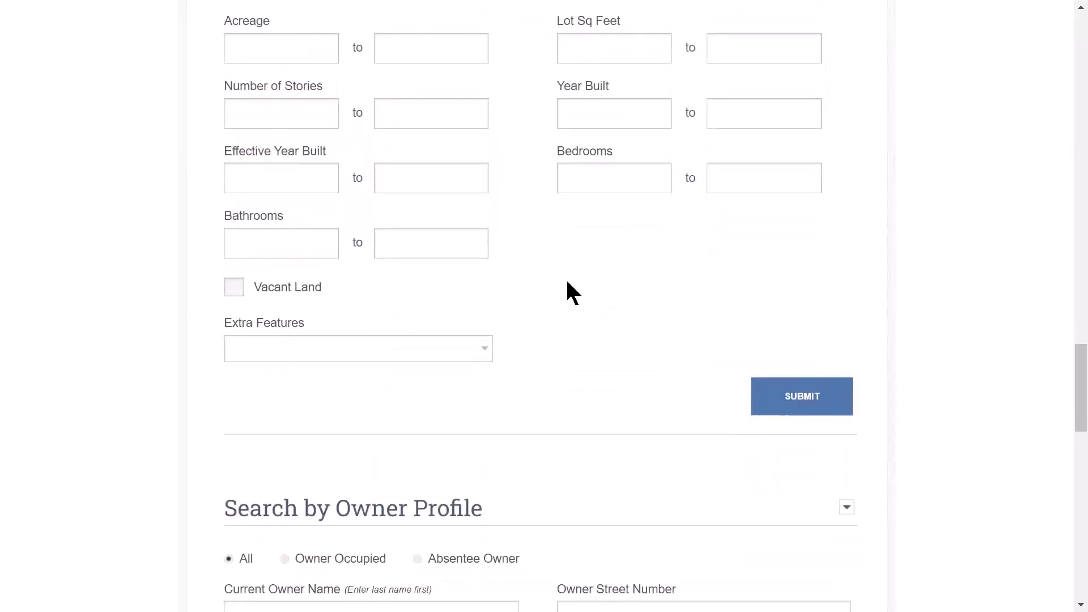
- Select Absentee Owner and tick Out-of-State under Search by Owner Profile
scroll(591, 277, down, 3)
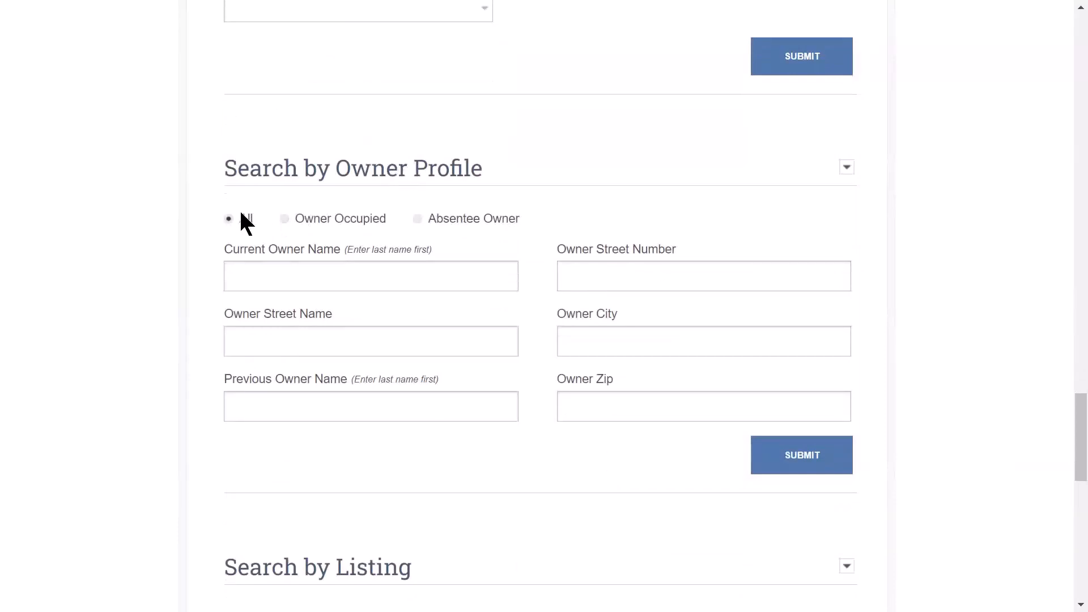
click(418, 219)
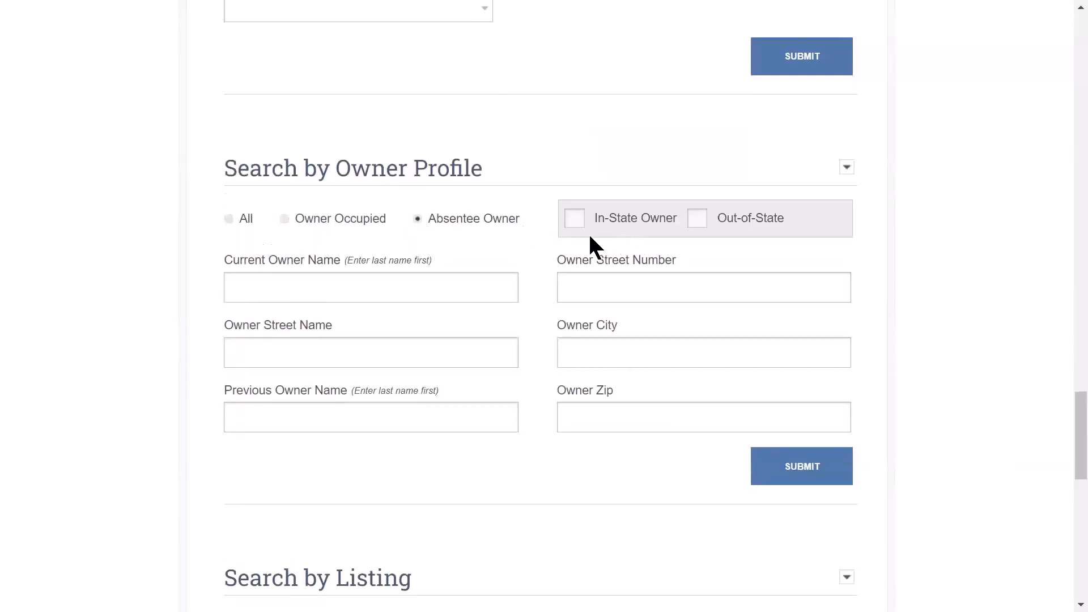
click(698, 219)
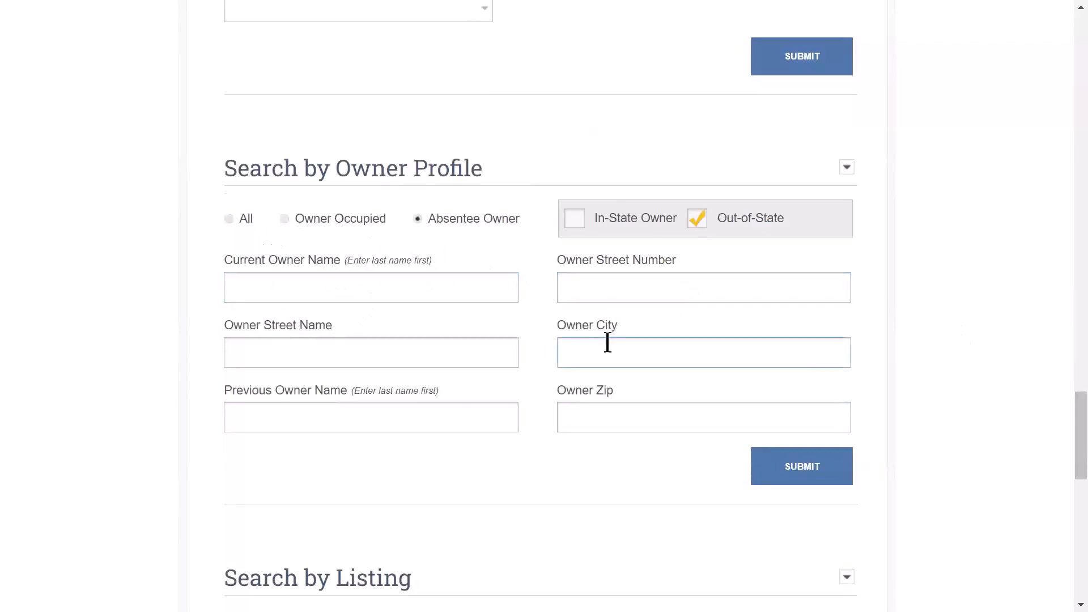
scroll(428, 369, down, 2)
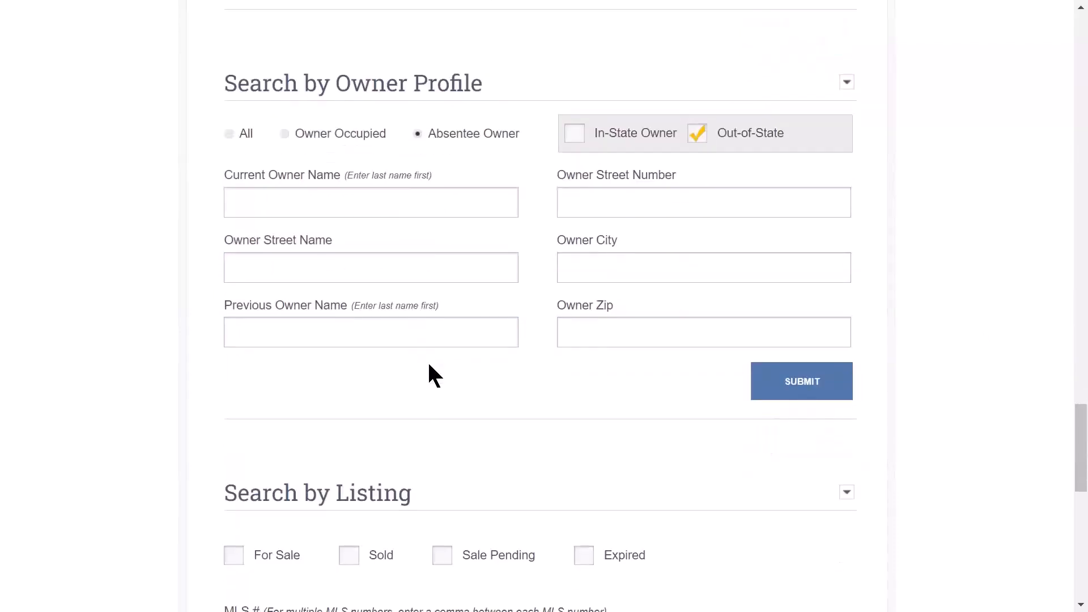
scroll(448, 369, down, 5)
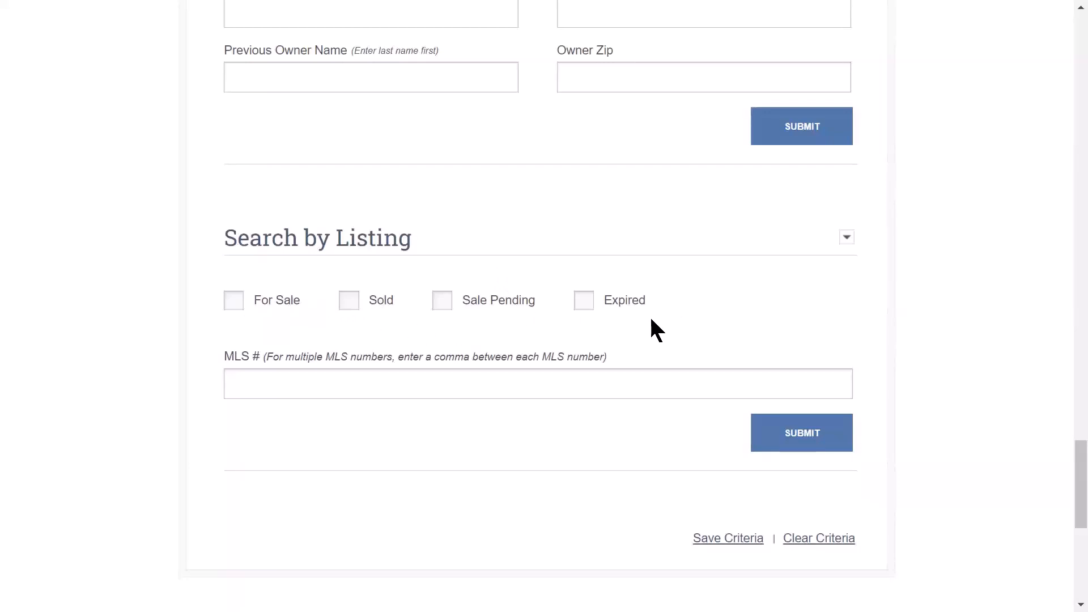
- Save the current search criteria under the name 'Name the search'
click(408, 392)
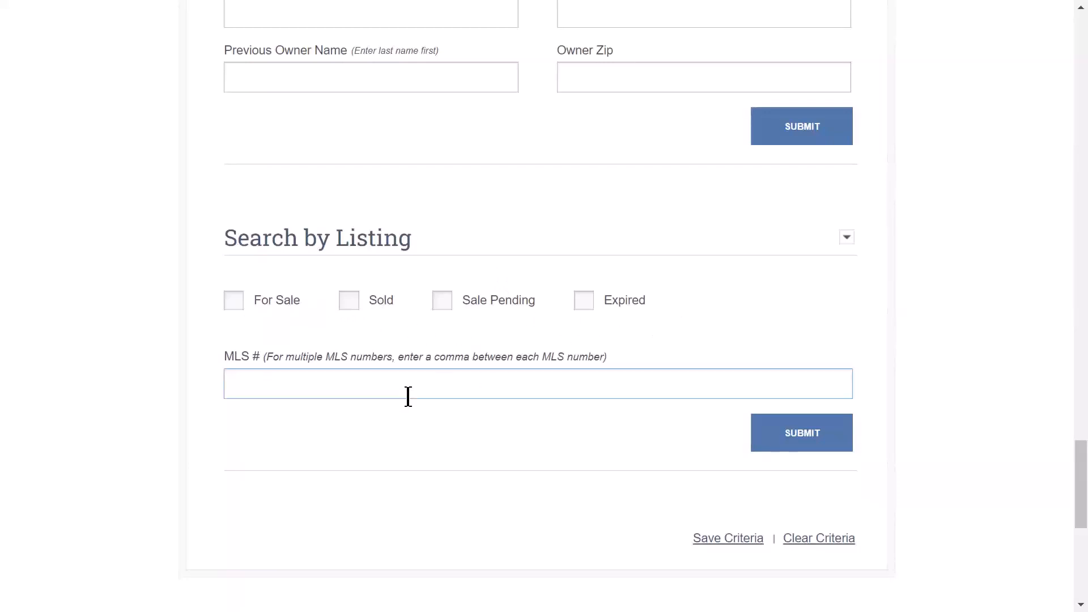
click(343, 368)
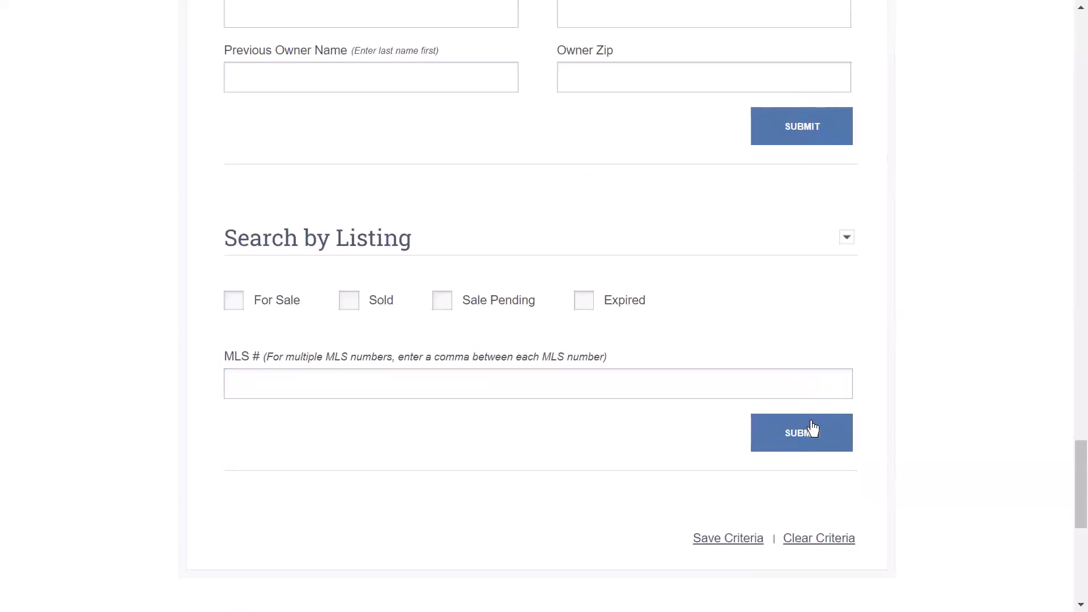
click(737, 543)
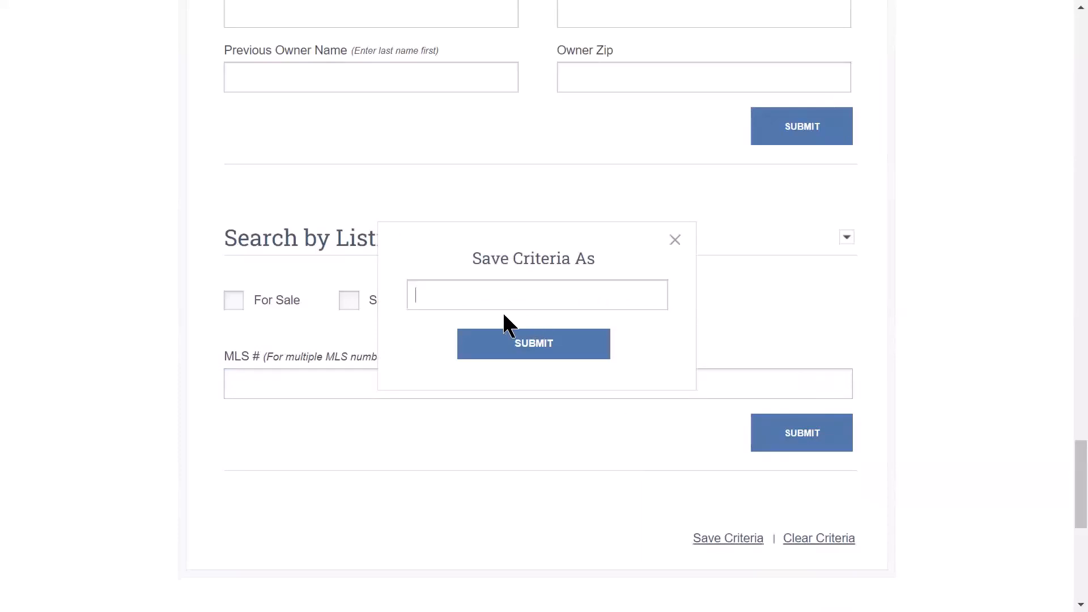
text(Name the search)
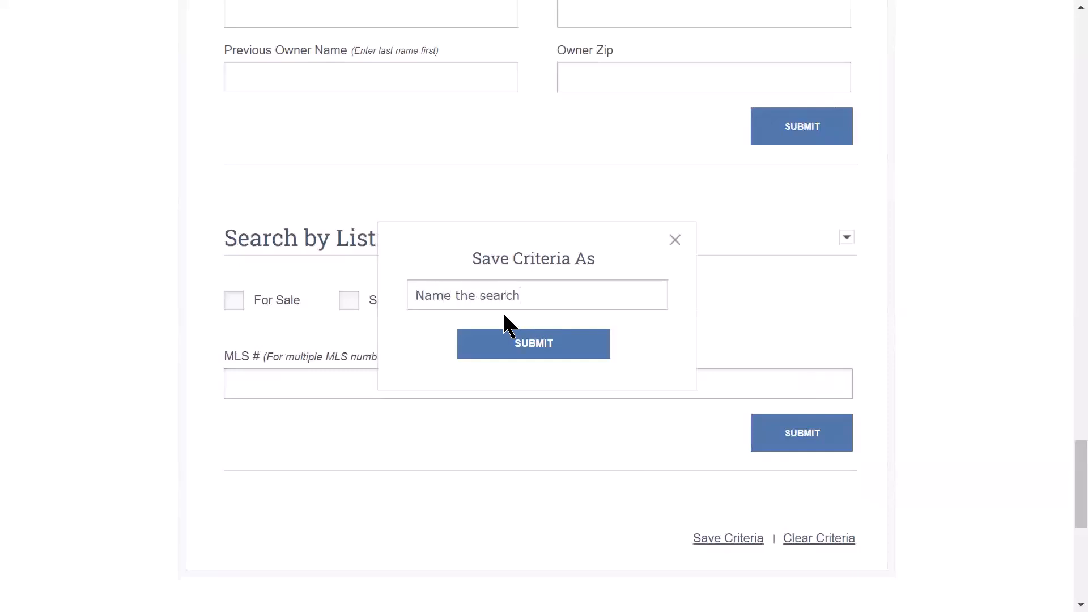
click(573, 353)
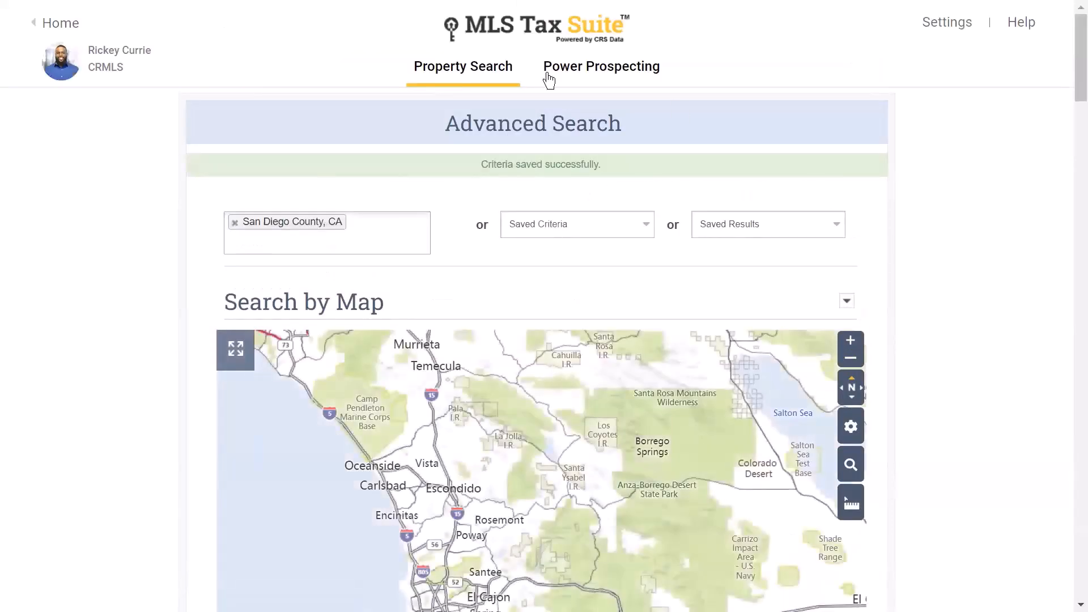
- Load 'Name the search' from Saved Criteria and run the search
click(625, 231)
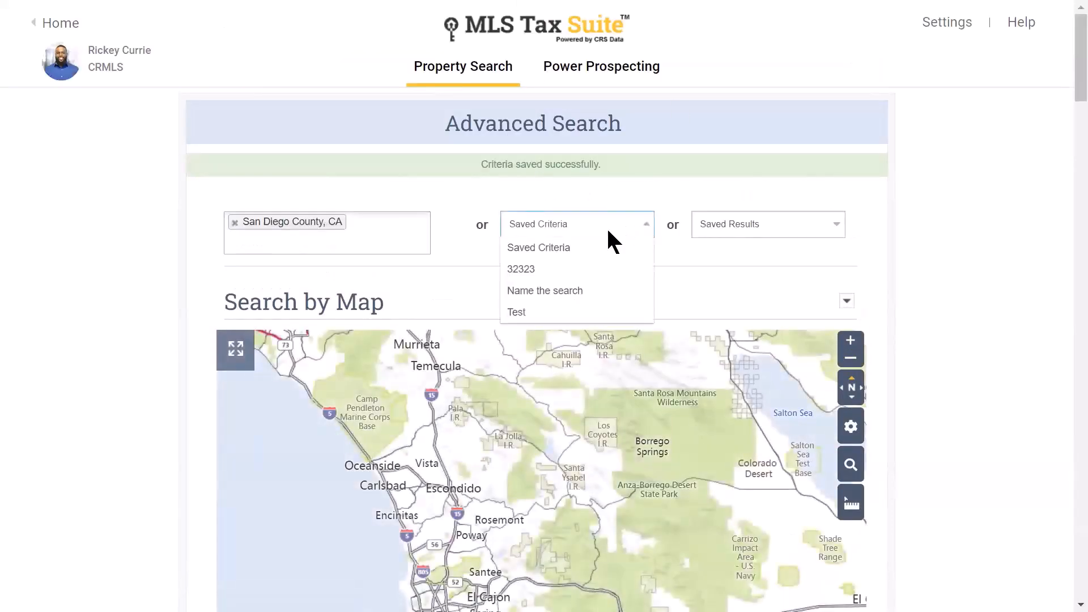
click(560, 290)
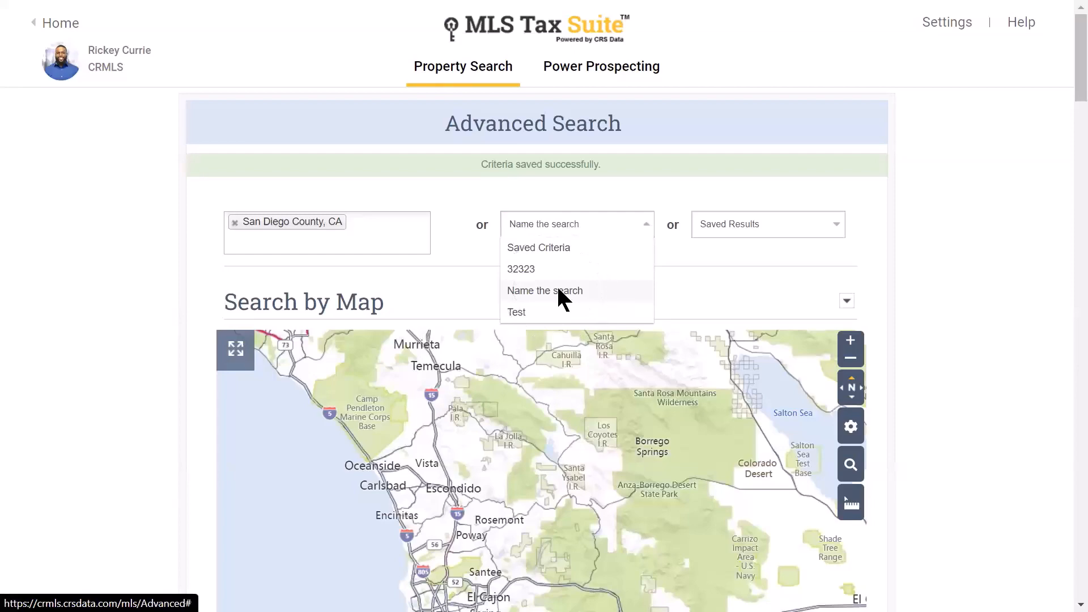
click(719, 282)
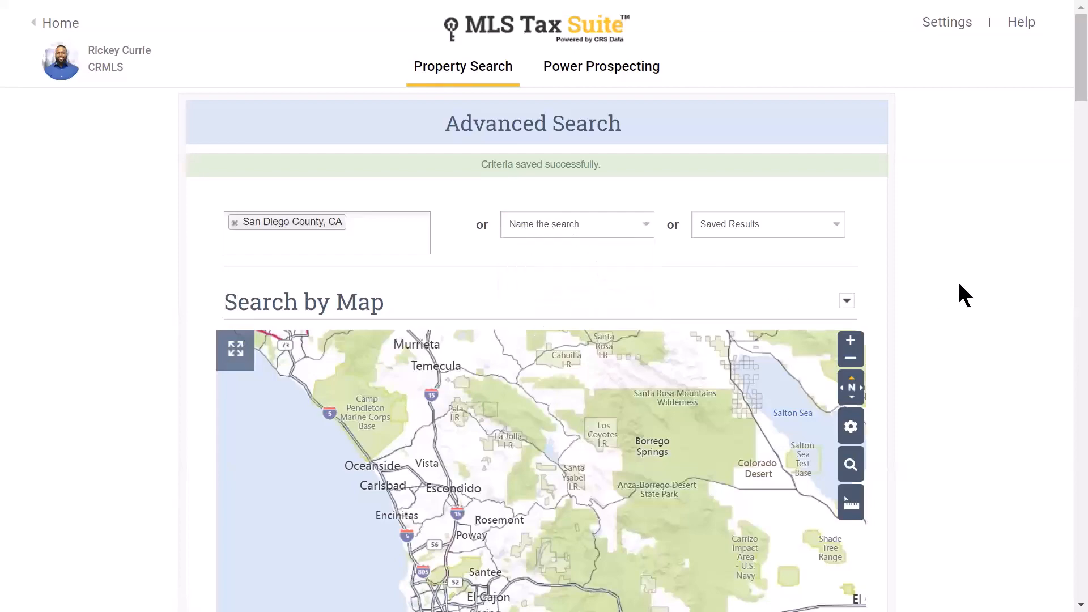
scroll(959, 283, down, 9)
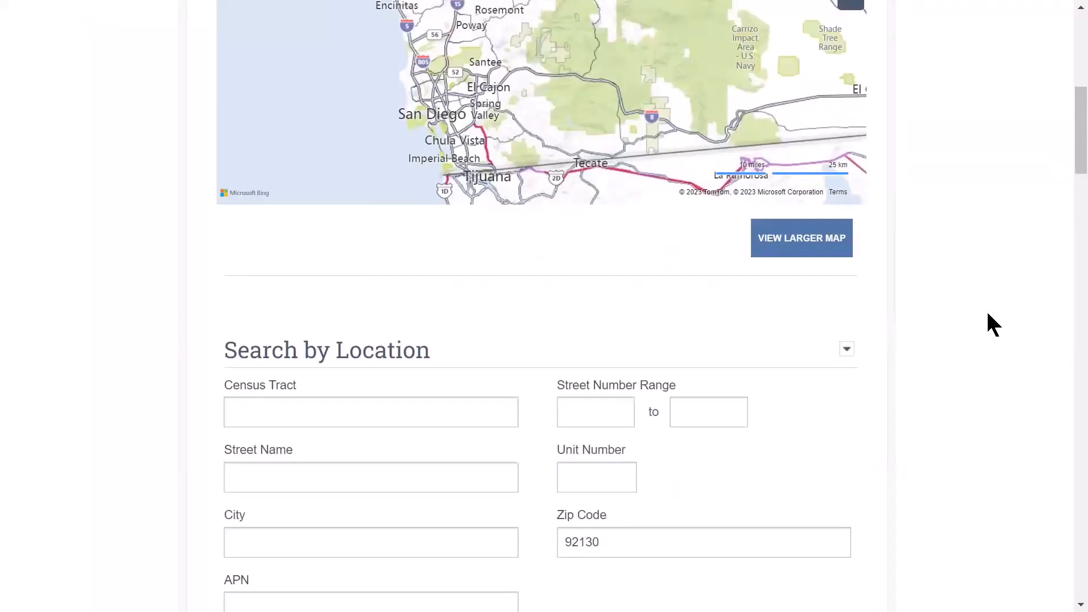
scroll(987, 284, down, 7)
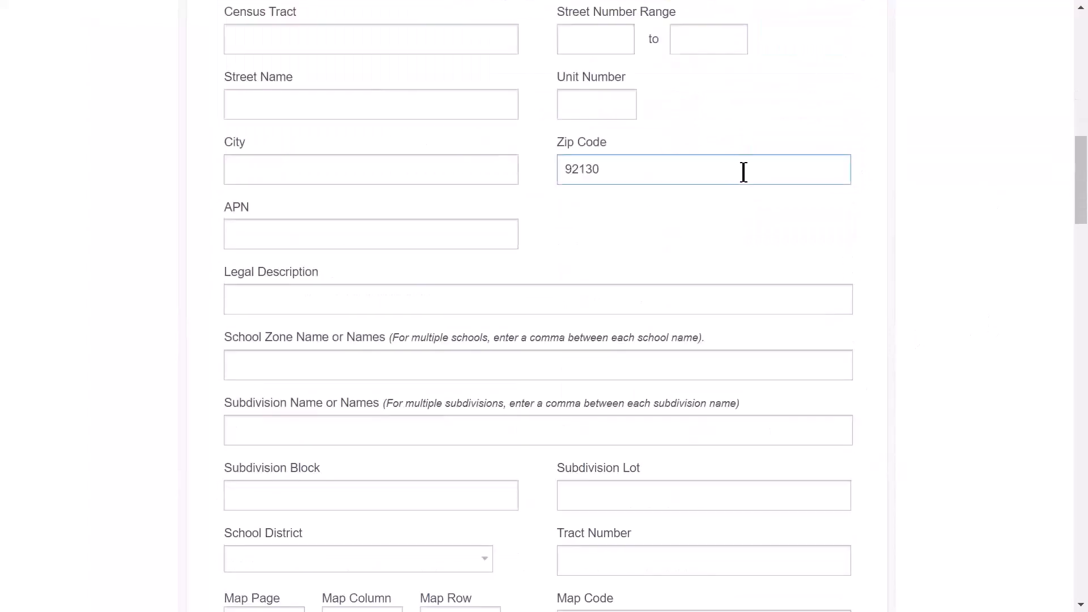
scroll(960, 250, down, 5)
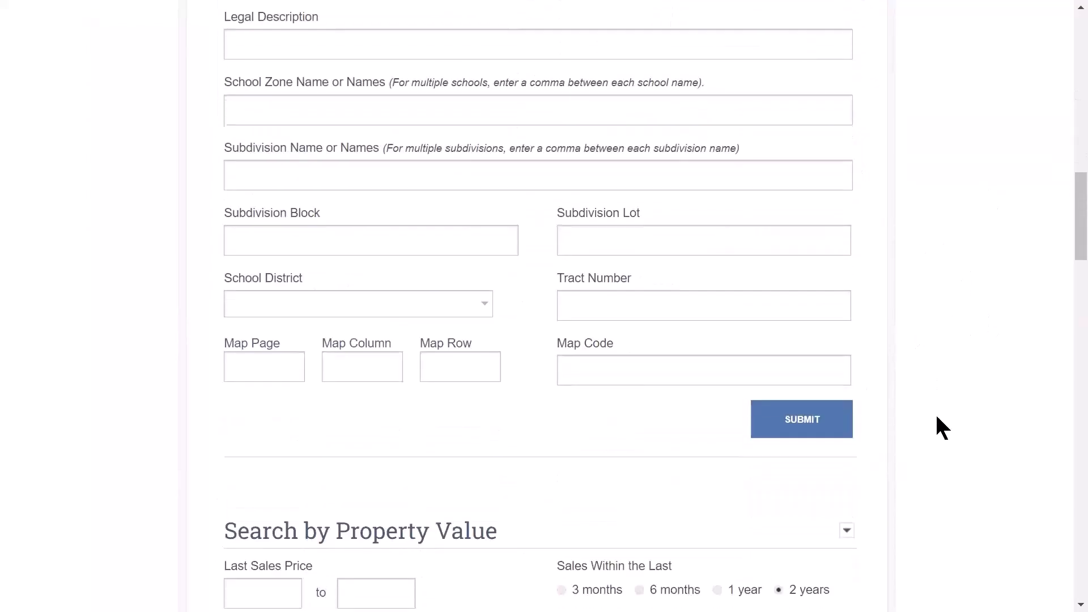
click(796, 427)
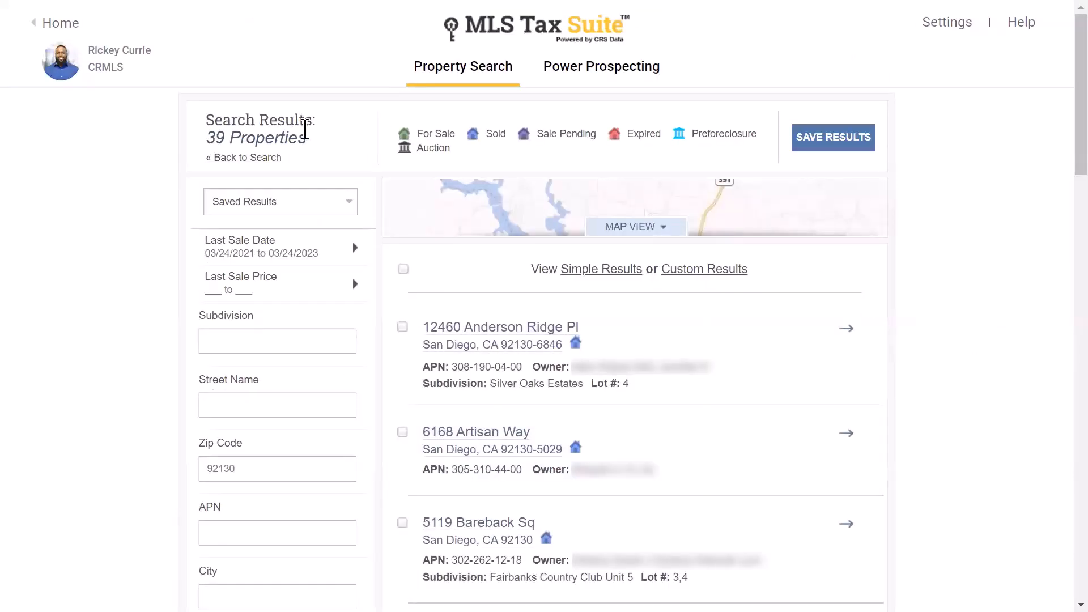
- Review the sidebar filters beside the 39 results and apply them with Update Results
click(304, 132)
click(252, 159)
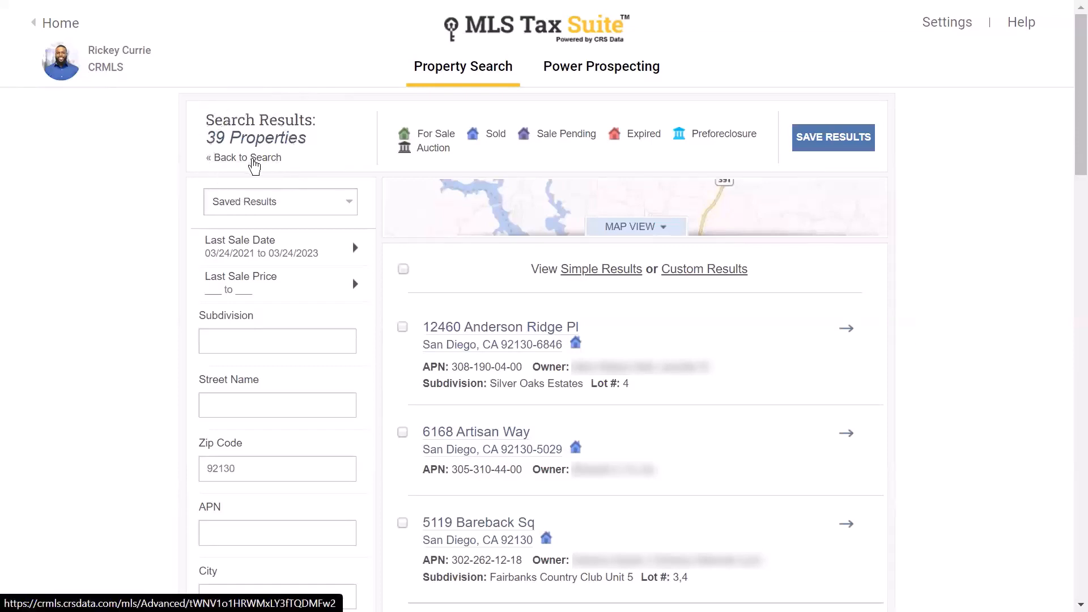
click(254, 159)
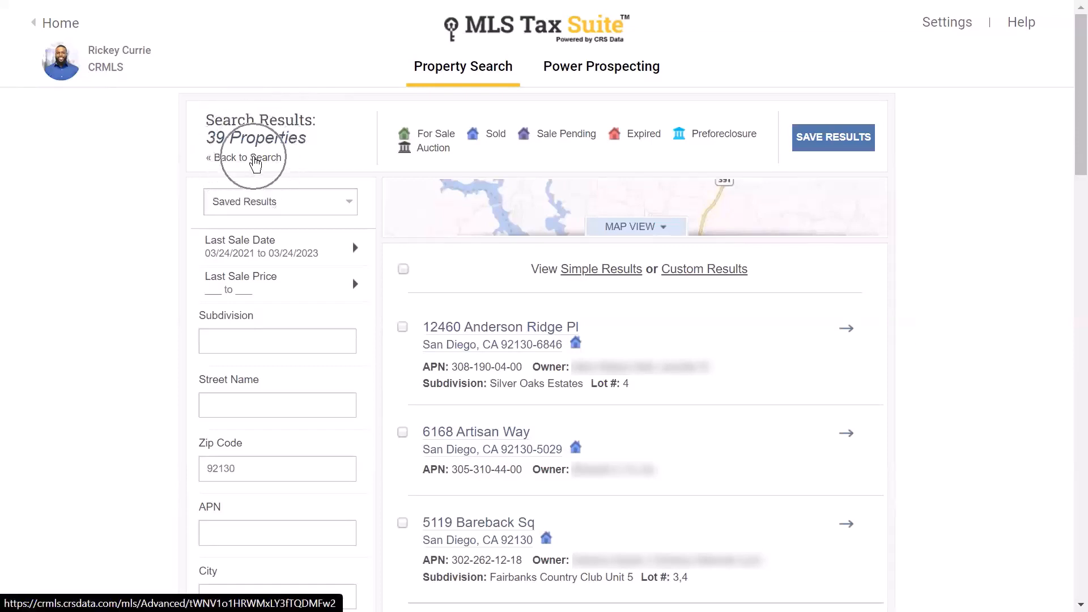
click(302, 205)
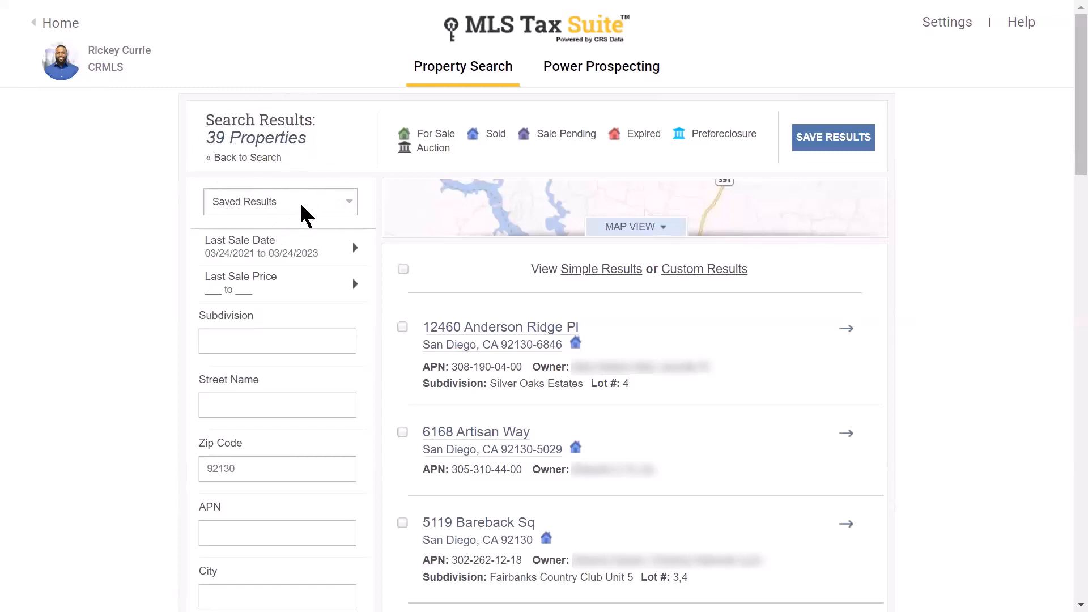
mouse_move(289, 268)
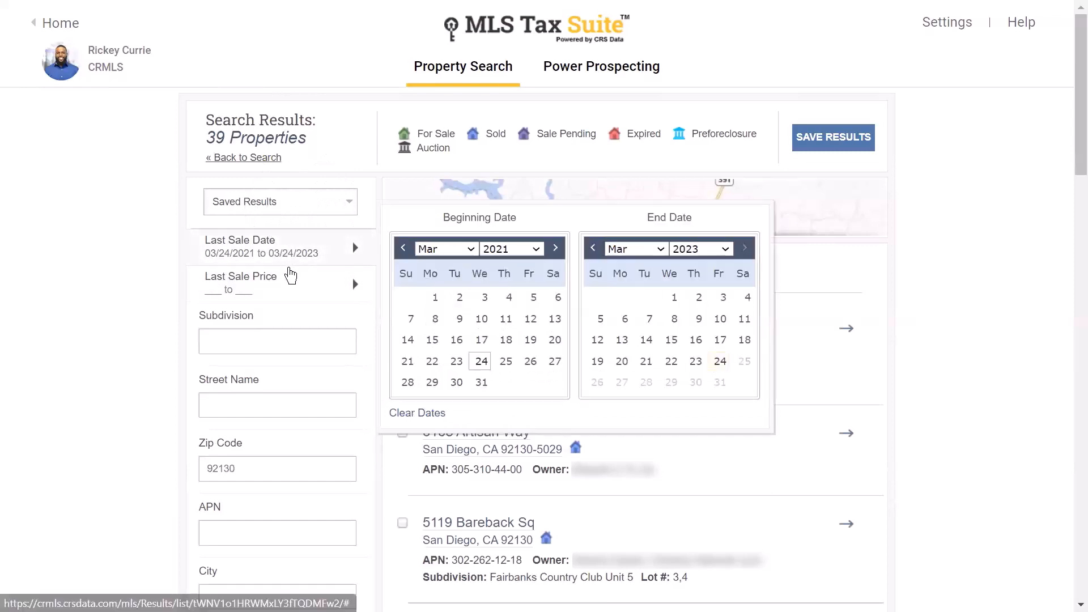
scroll(284, 287, down, 1)
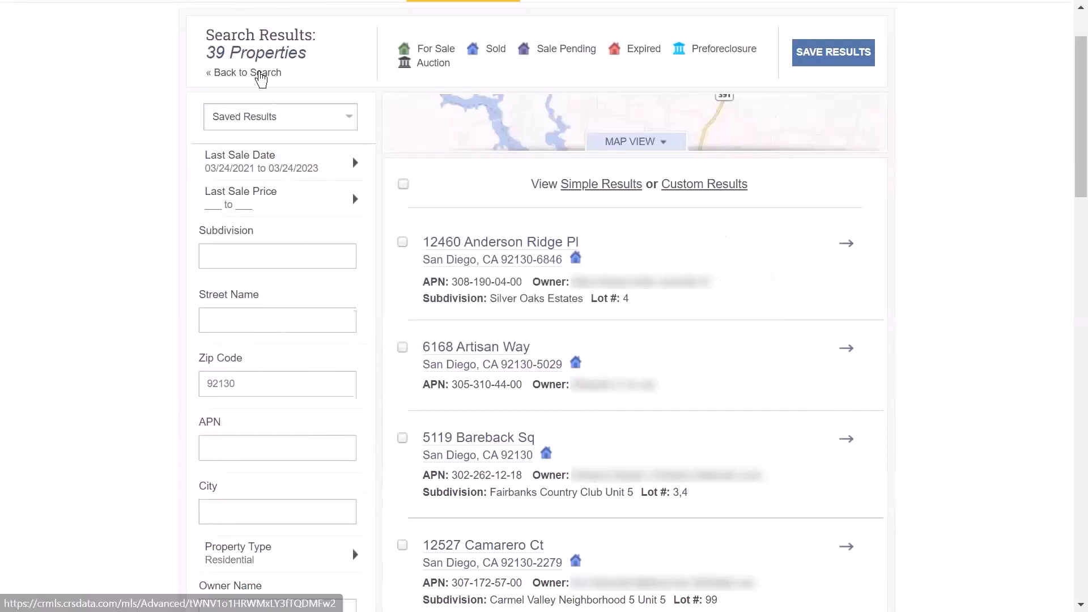
scroll(293, 245, down, 10)
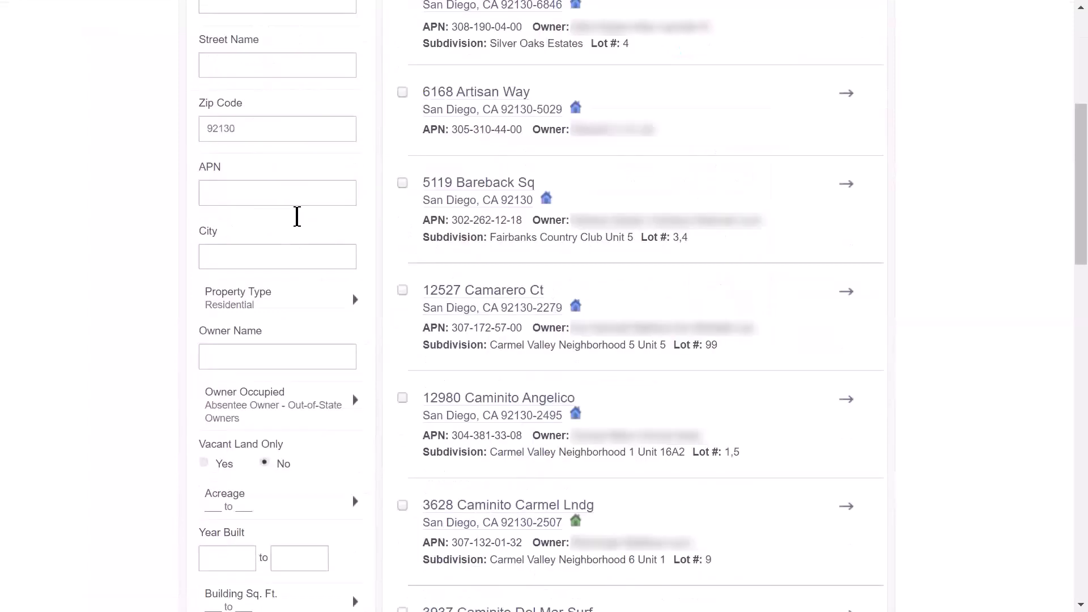
click(278, 381)
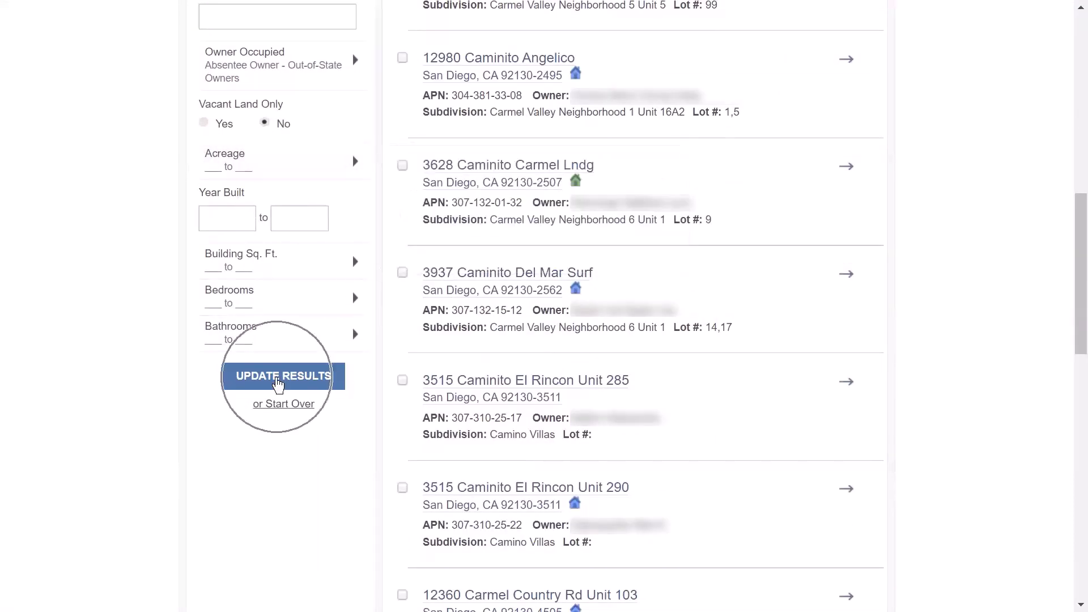
click(277, 381)
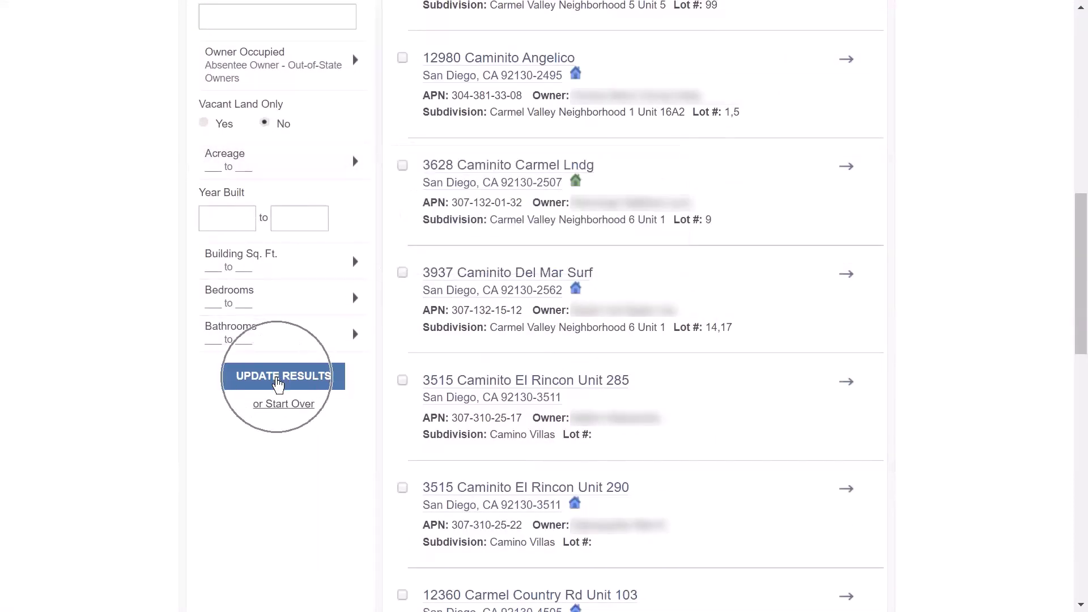
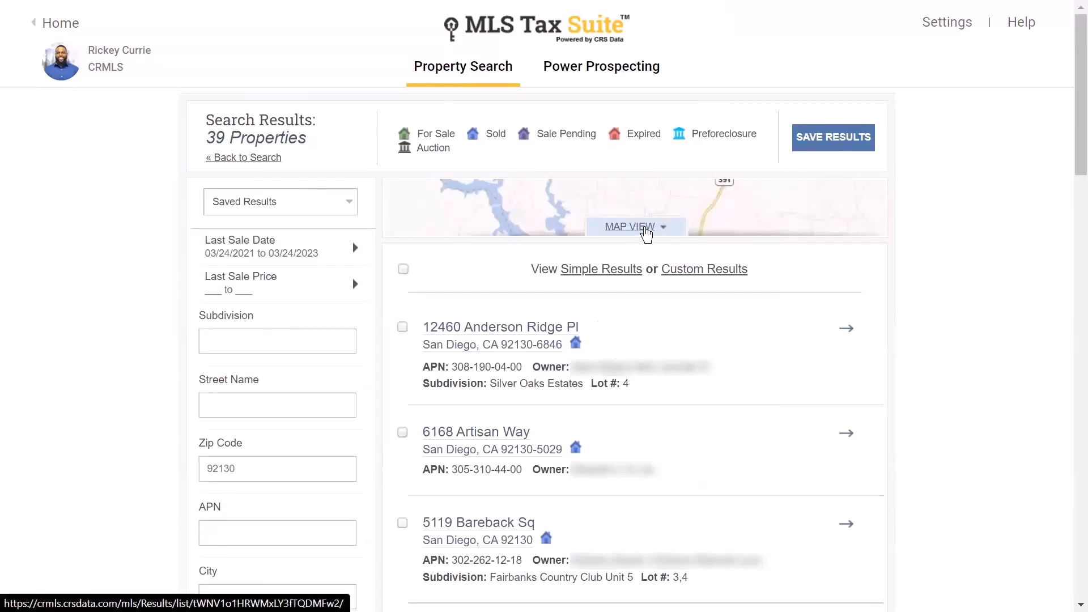
- Show the search results on a map, then collapse back to the results list
click(647, 230)
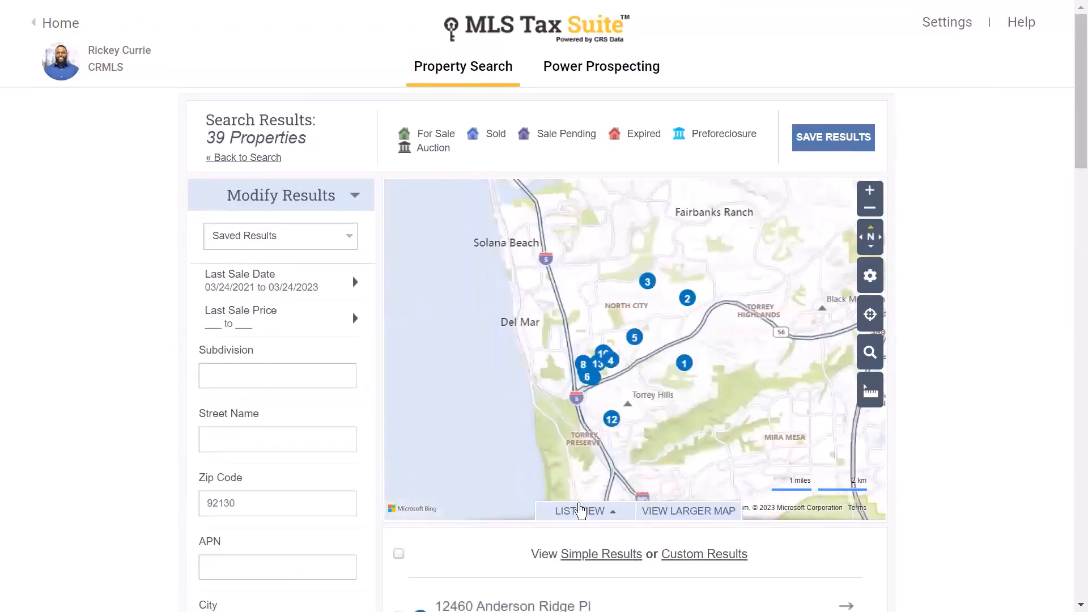
click(577, 512)
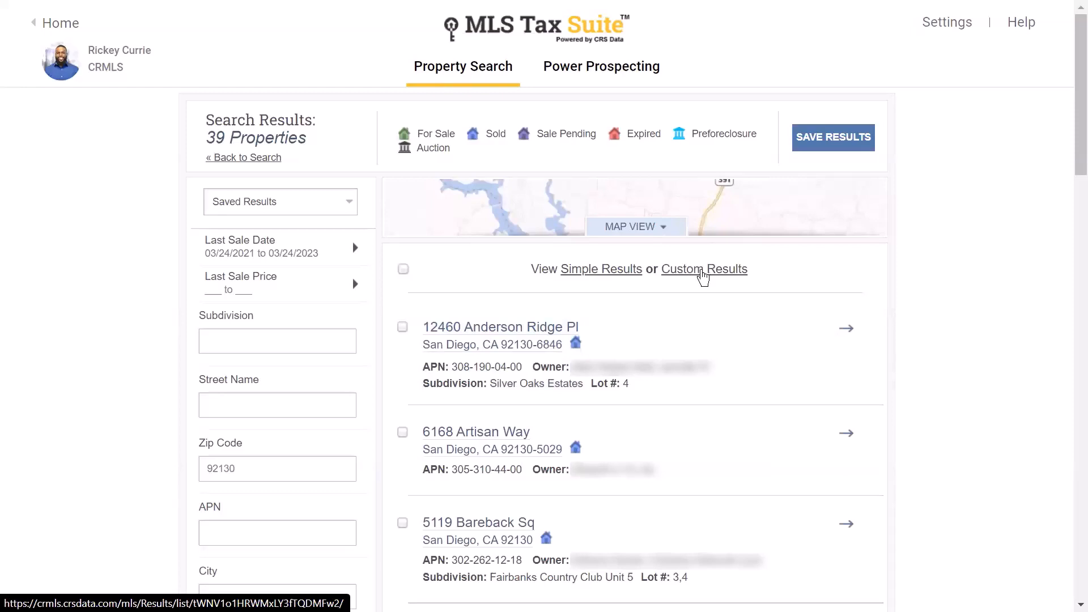
click(702, 270)
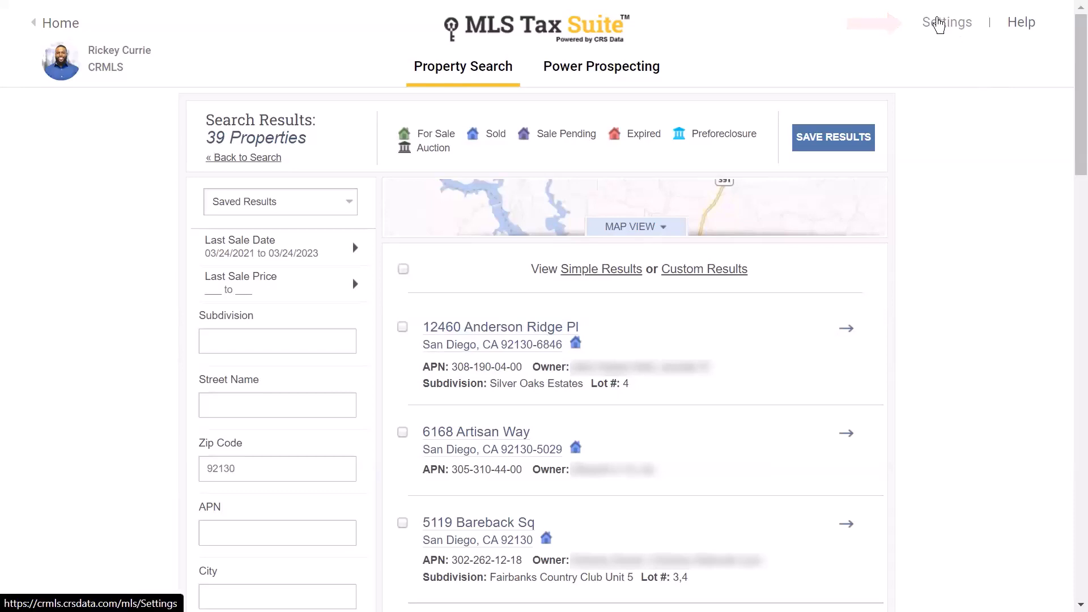
- Bring up the custom results list settings in the account settings
click(939, 24)
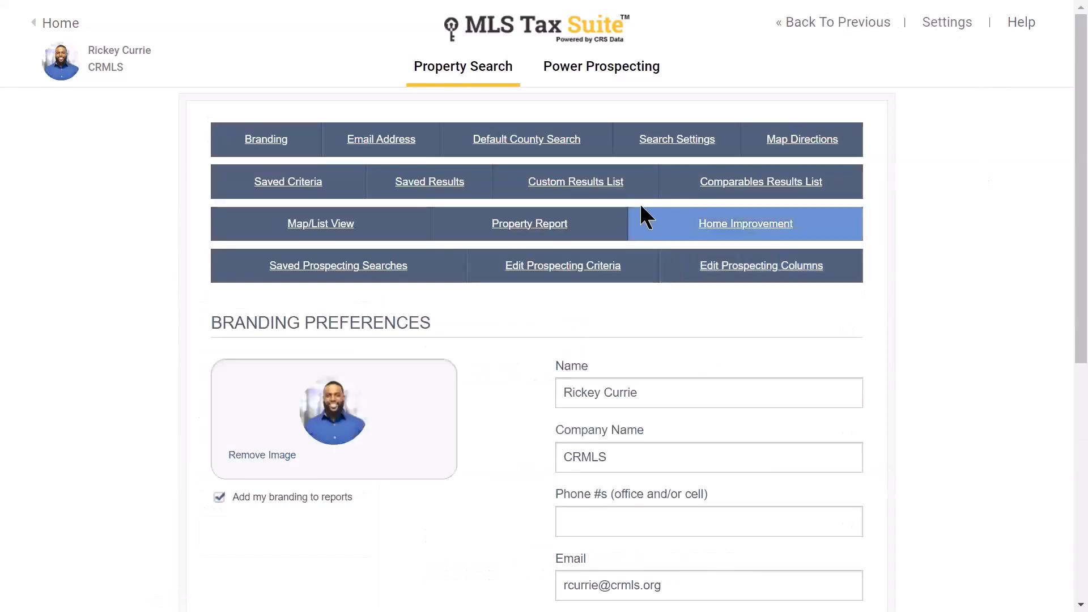
key(ctrl)
key(ctrl)
key(ctrl)
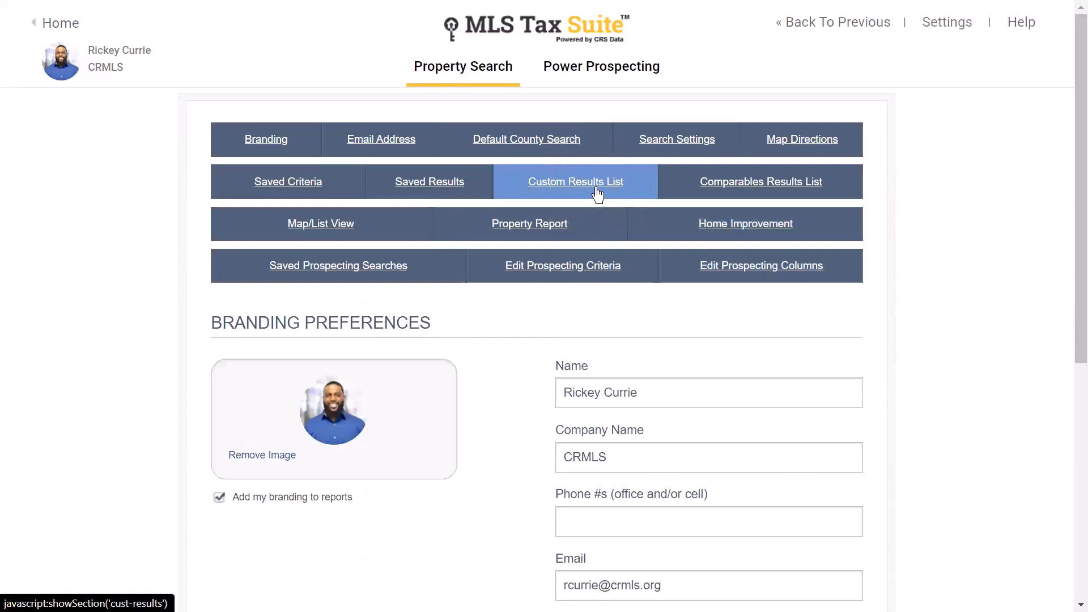
click(598, 195)
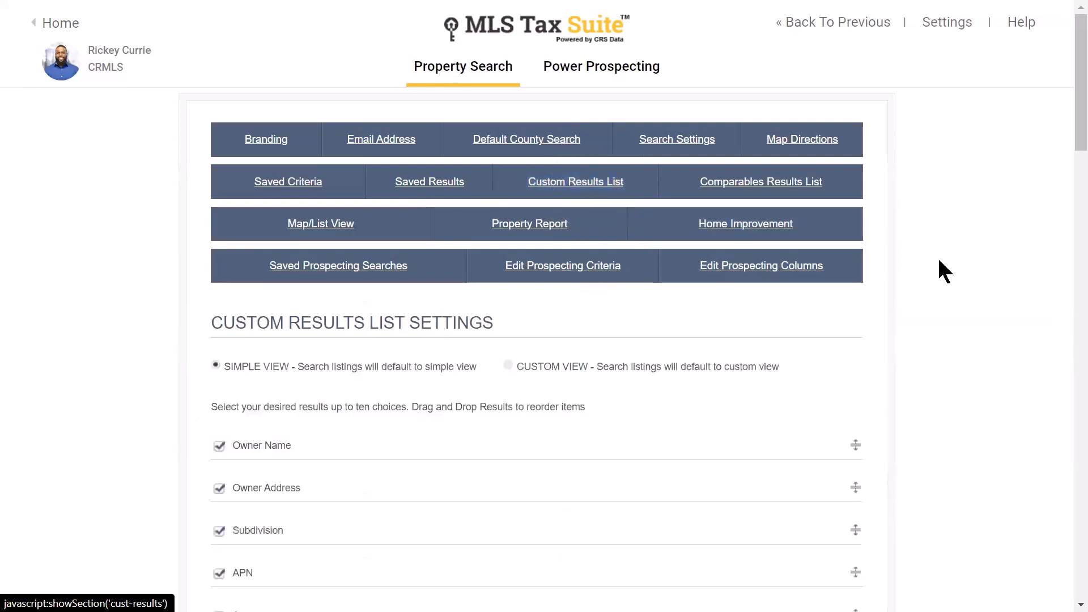
scroll(941, 267, down, 2)
scroll(966, 259, down, 3)
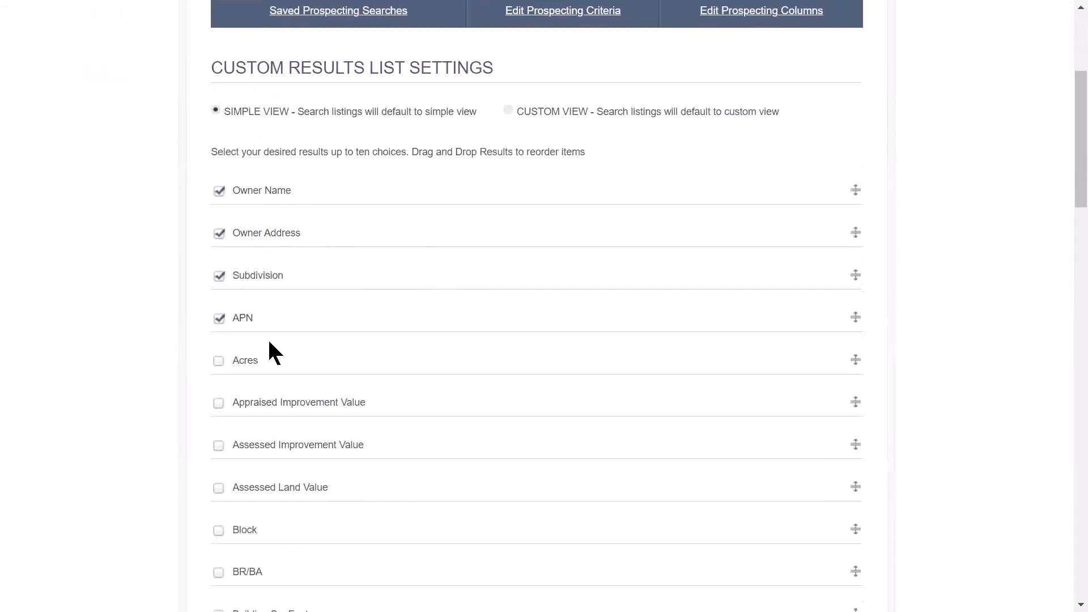
scroll(223, 318, down, 2)
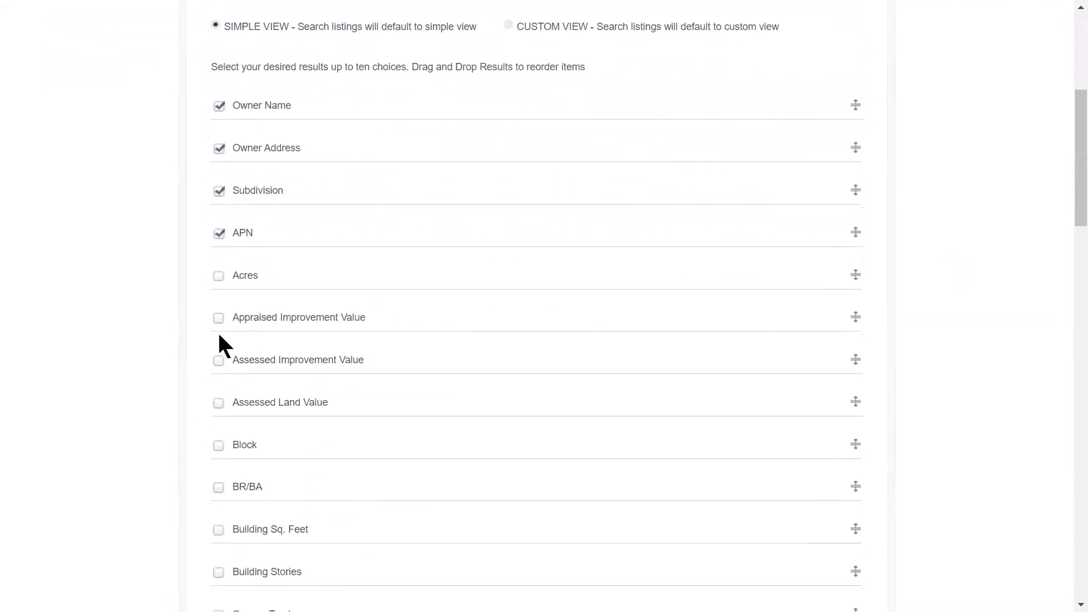
scroll(369, 327, up, 2)
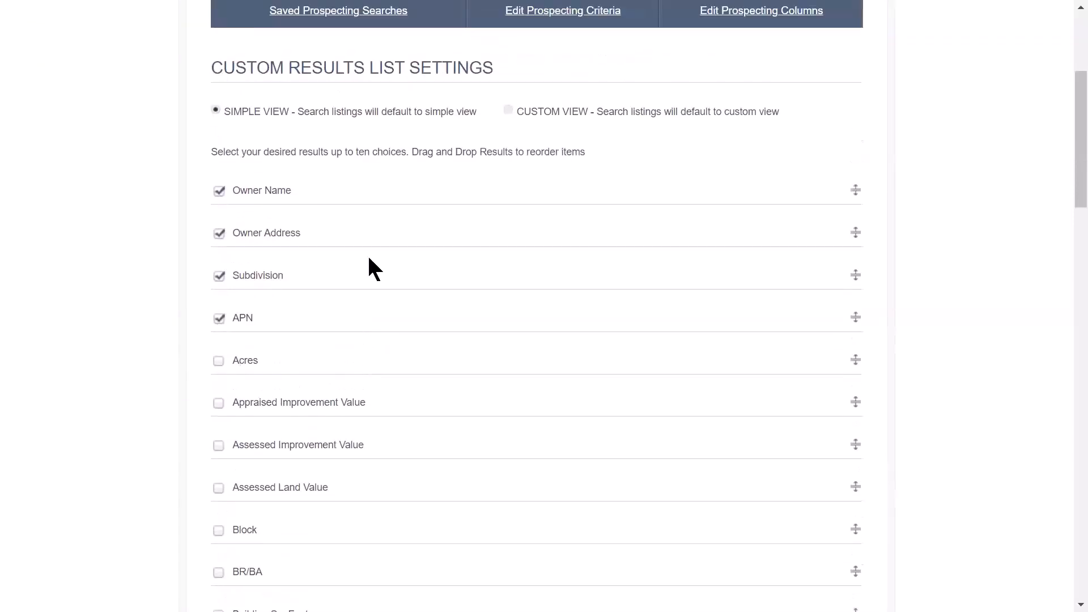
click(221, 117)
click(515, 108)
click(515, 111)
click(515, 111)
- Reorder the Subdivision field in the results list and save the settings
mouse_move(851, 276)
mouse_down()
mouse_move(845, 335)
mouse_move(868, 278)
mouse_move(853, 272)
mouse_up()
scroll(994, 284, down, 9)
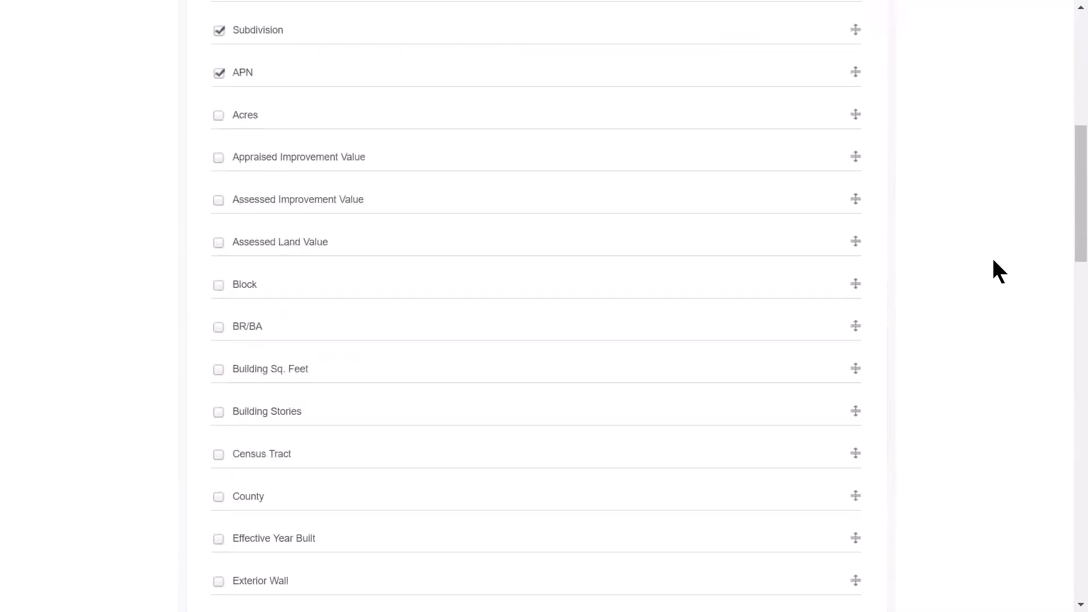
scroll(986, 258, down, 20)
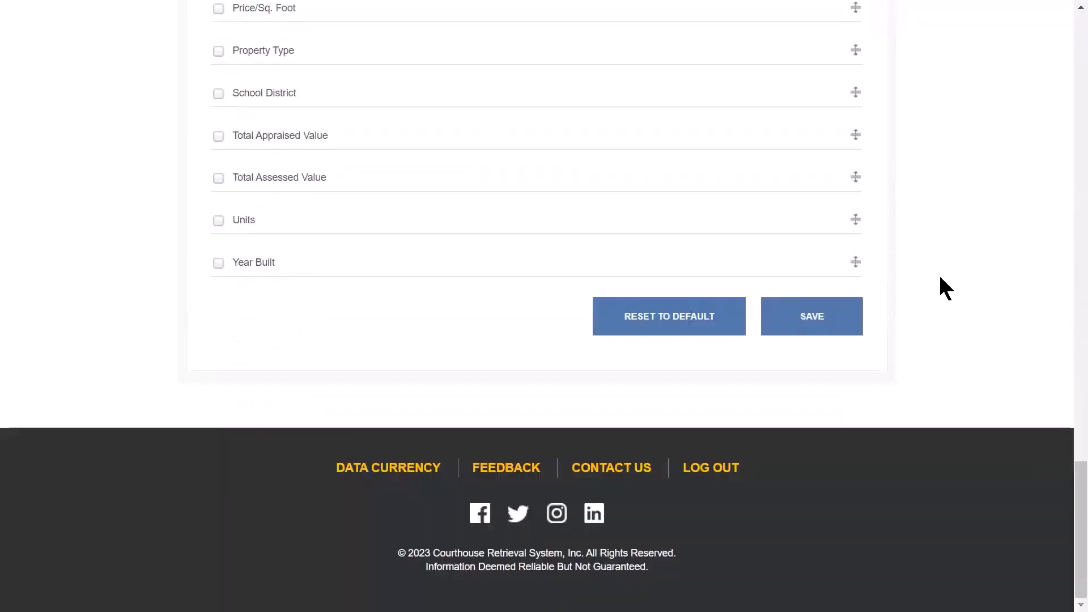
click(814, 325)
drag(1064, 515, 1069, 53)
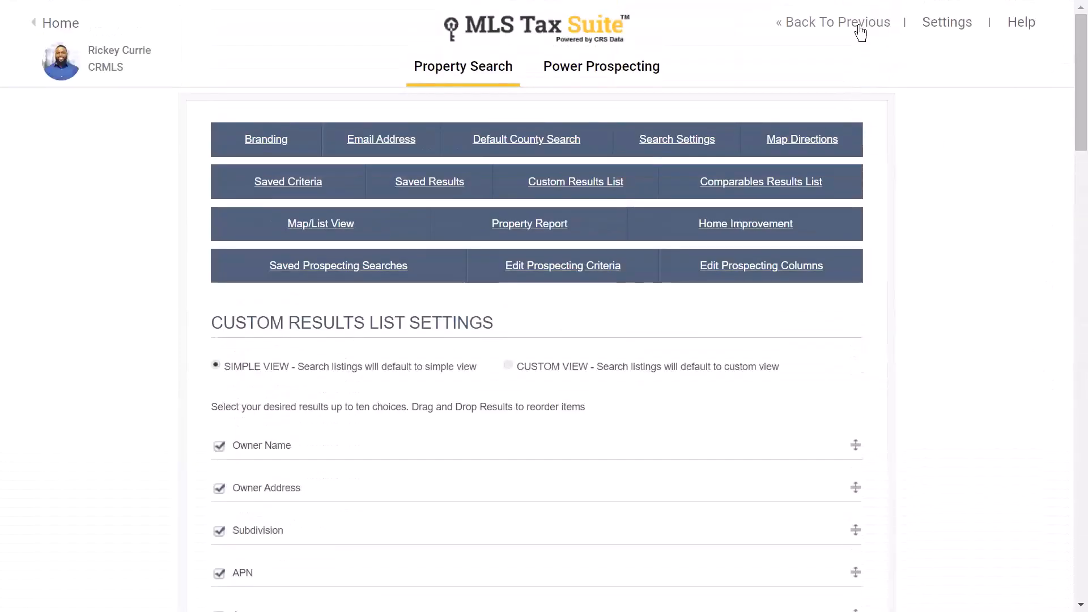
click(862, 33)
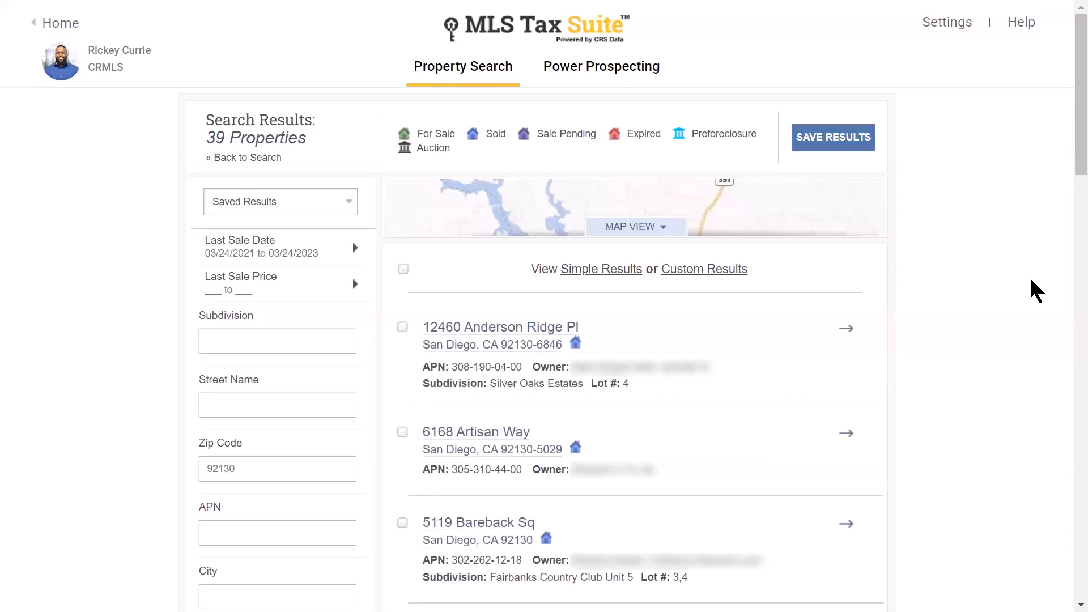
click(533, 327)
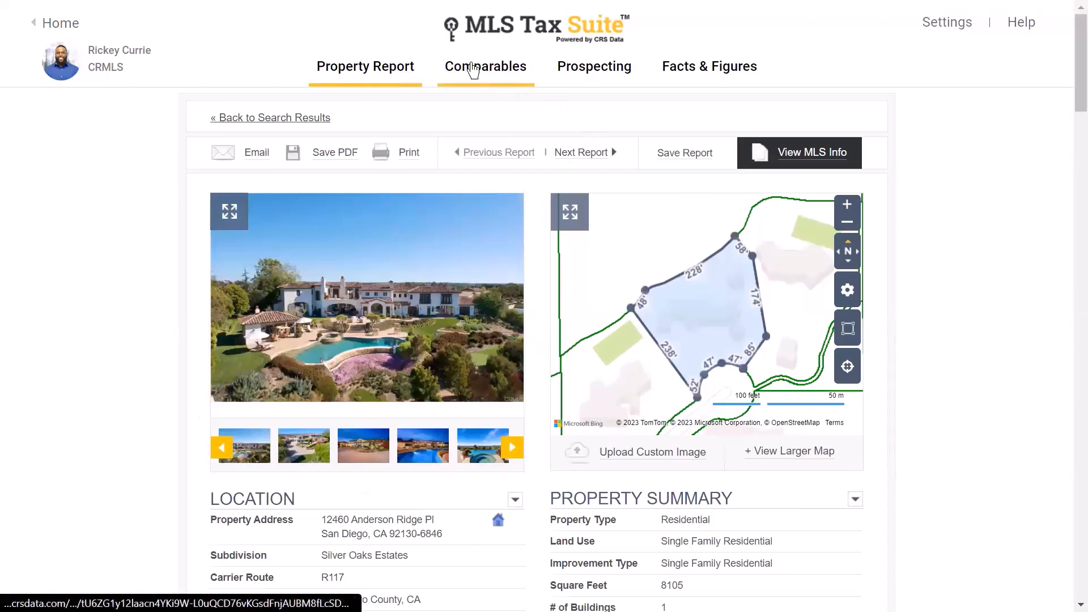
click(386, 71)
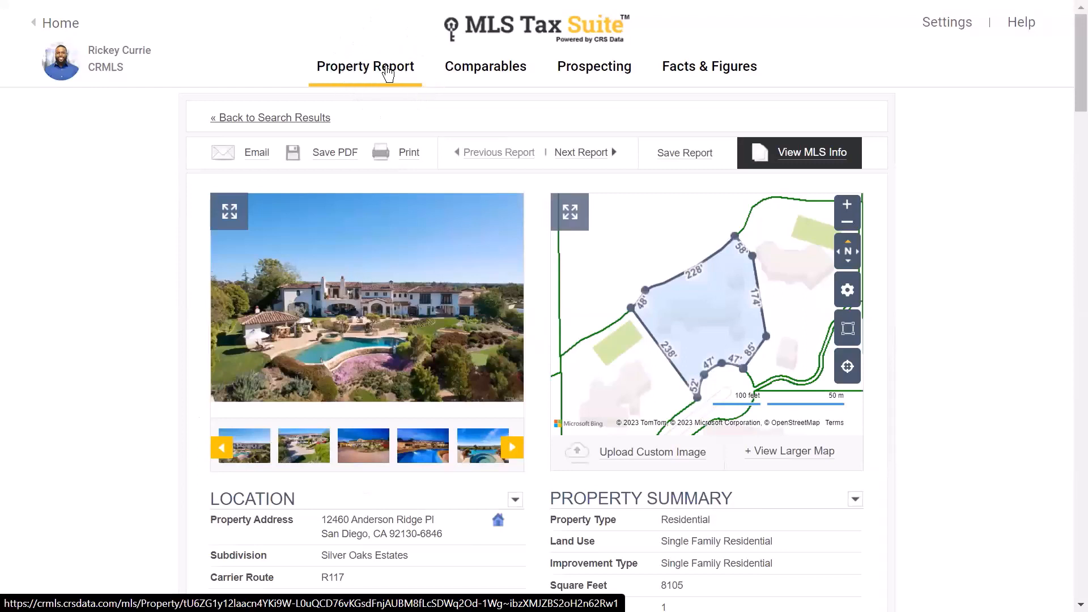
click(388, 72)
mouse_move(490, 73)
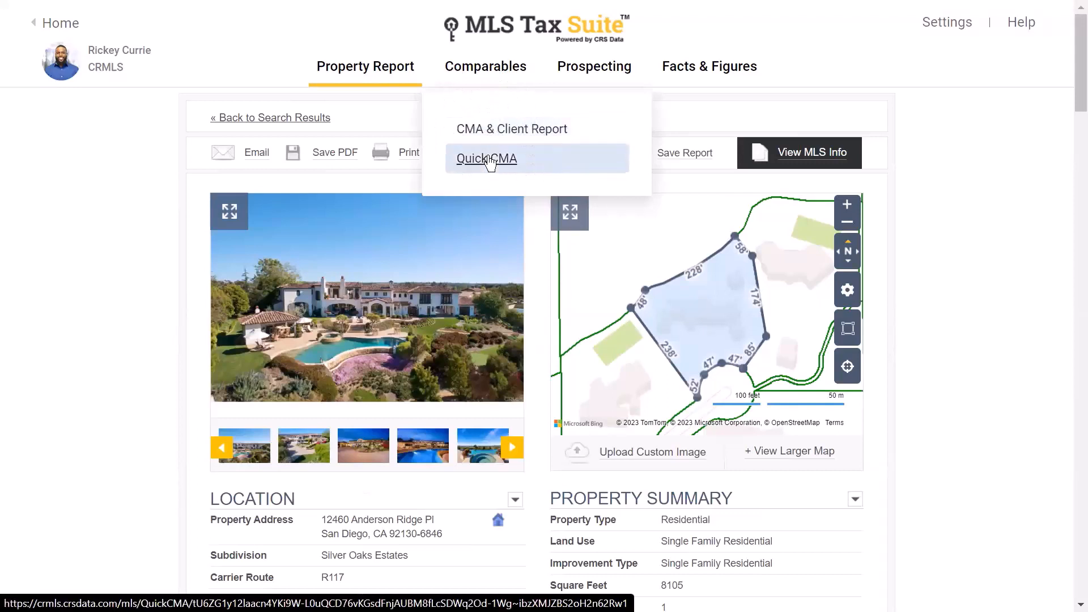
click(495, 134)
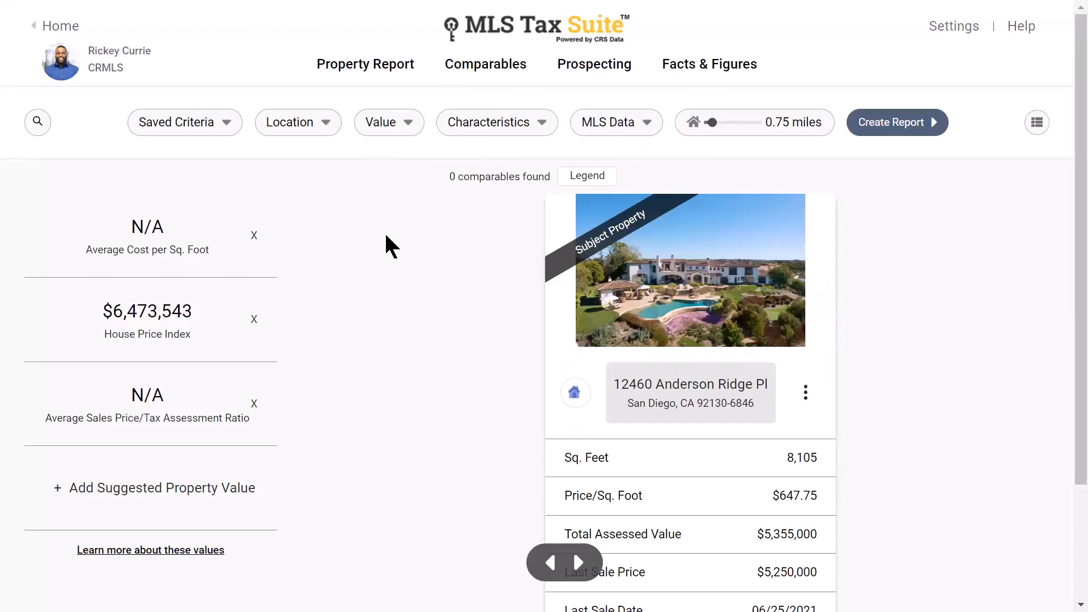
click(36, 124)
click(415, 238)
click(401, 67)
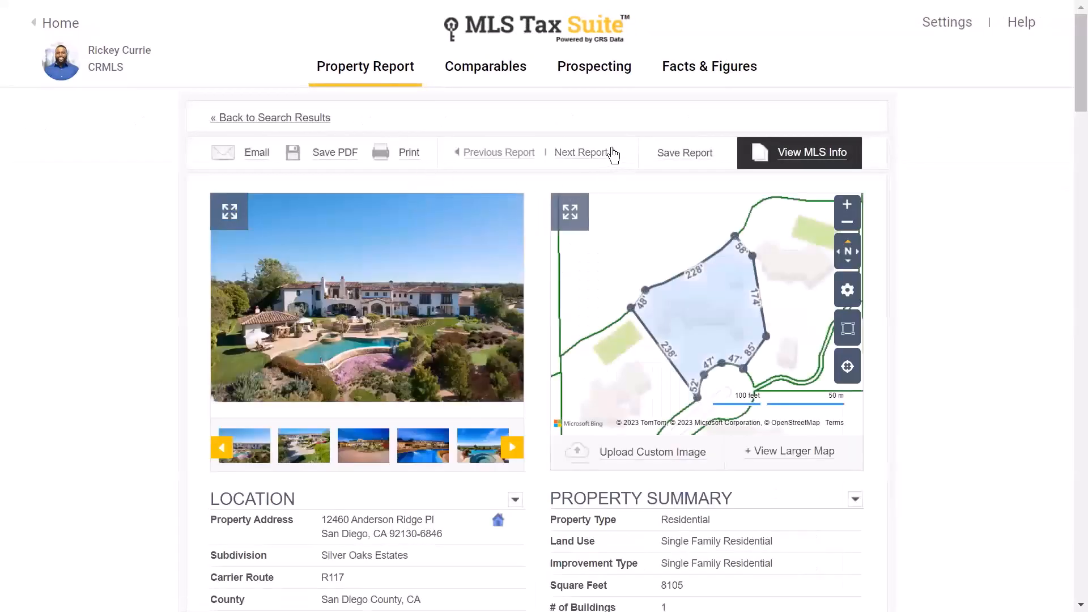
click(613, 155)
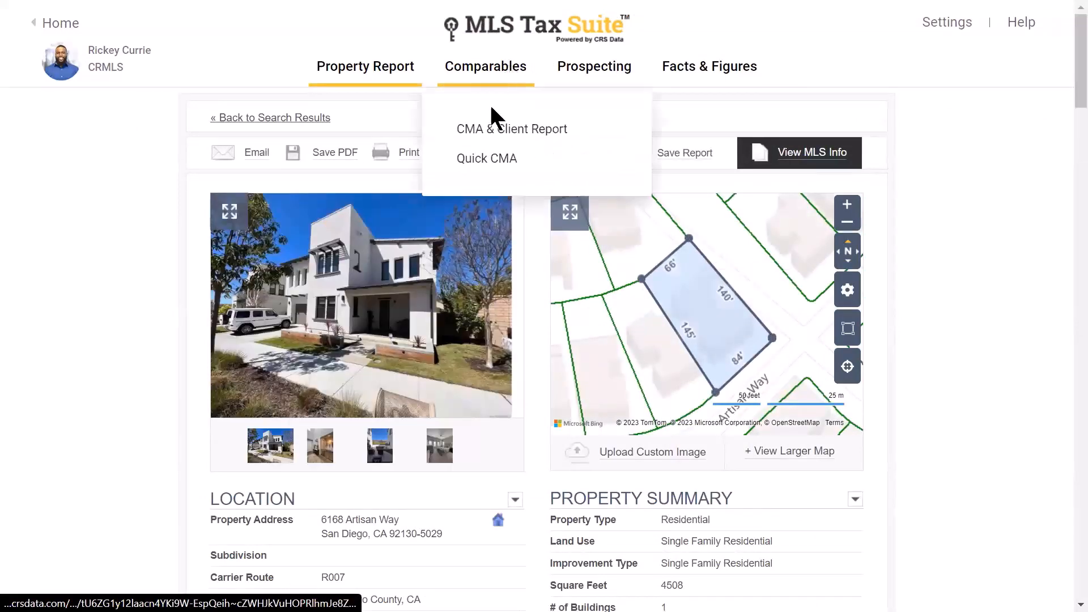
click(493, 129)
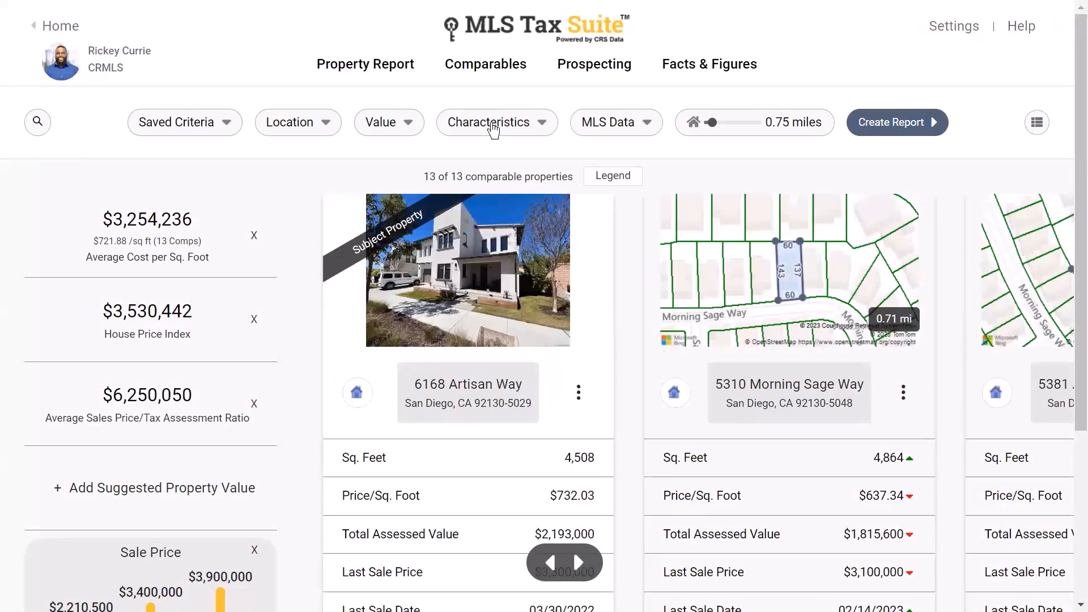
click(172, 241)
click(219, 131)
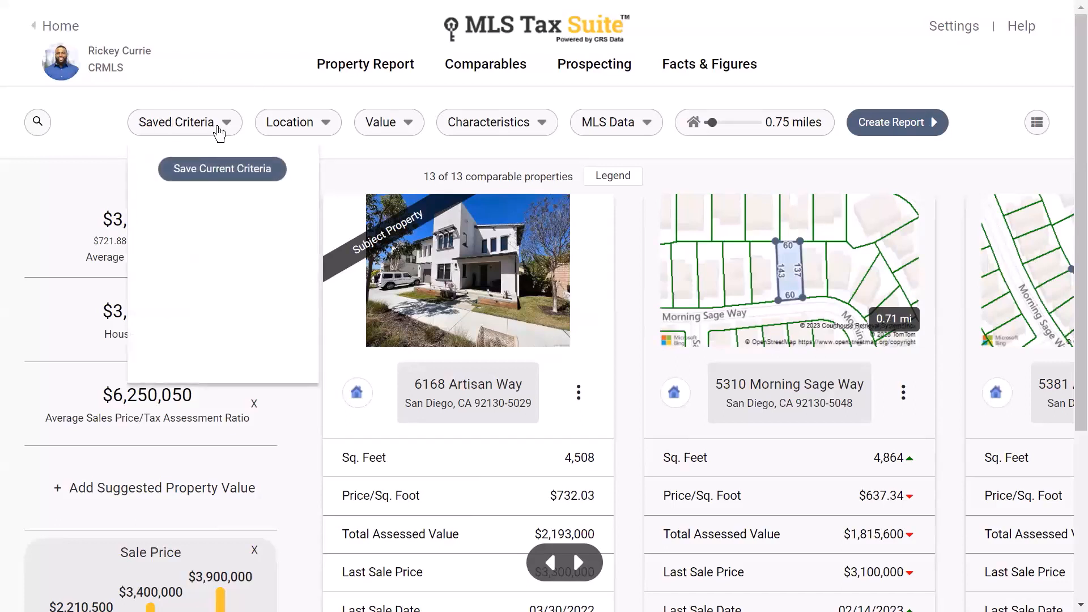
click(308, 127)
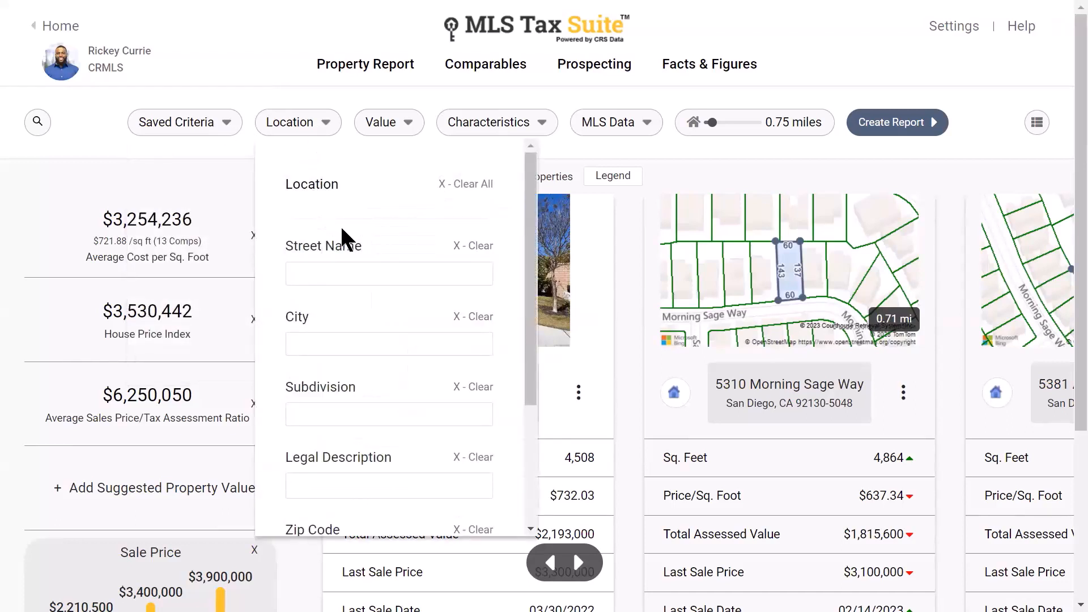
scroll(347, 244, down, 1)
scroll(345, 246, down, 2)
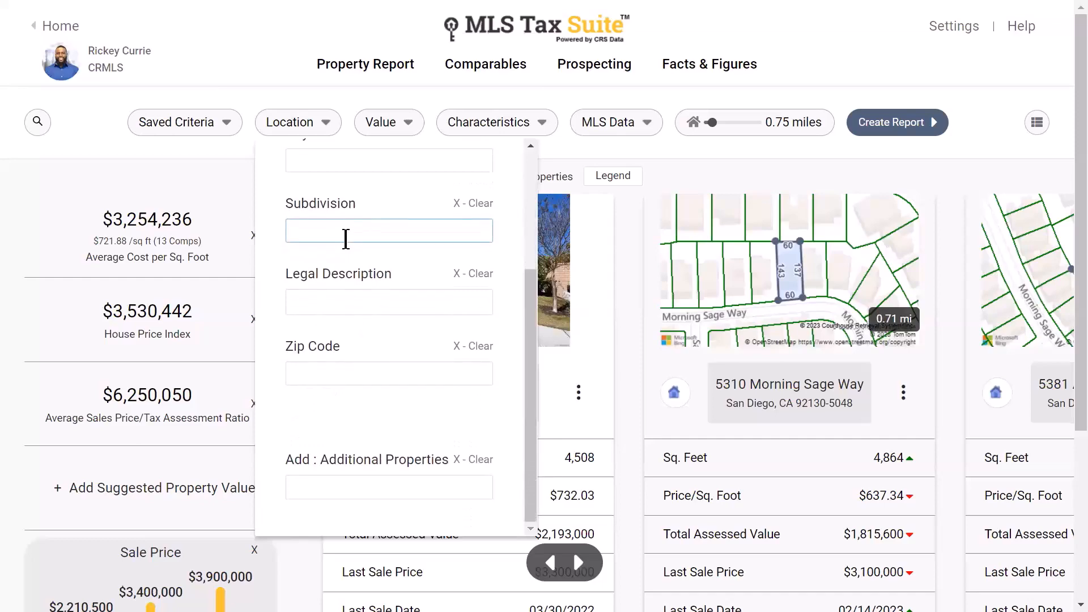
click(346, 236)
scroll(338, 253, up, 3)
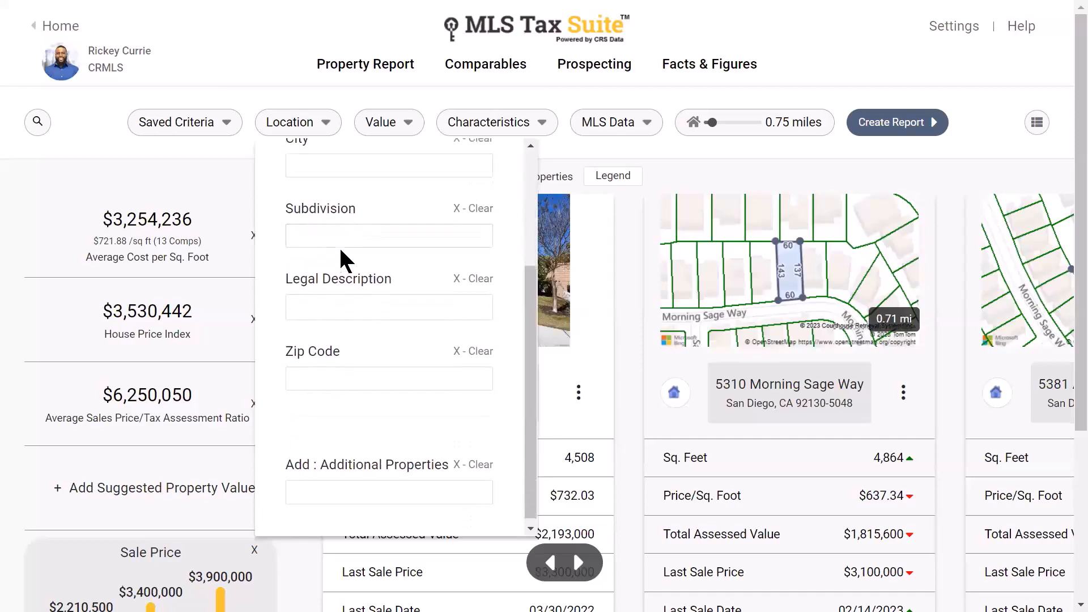
click(309, 128)
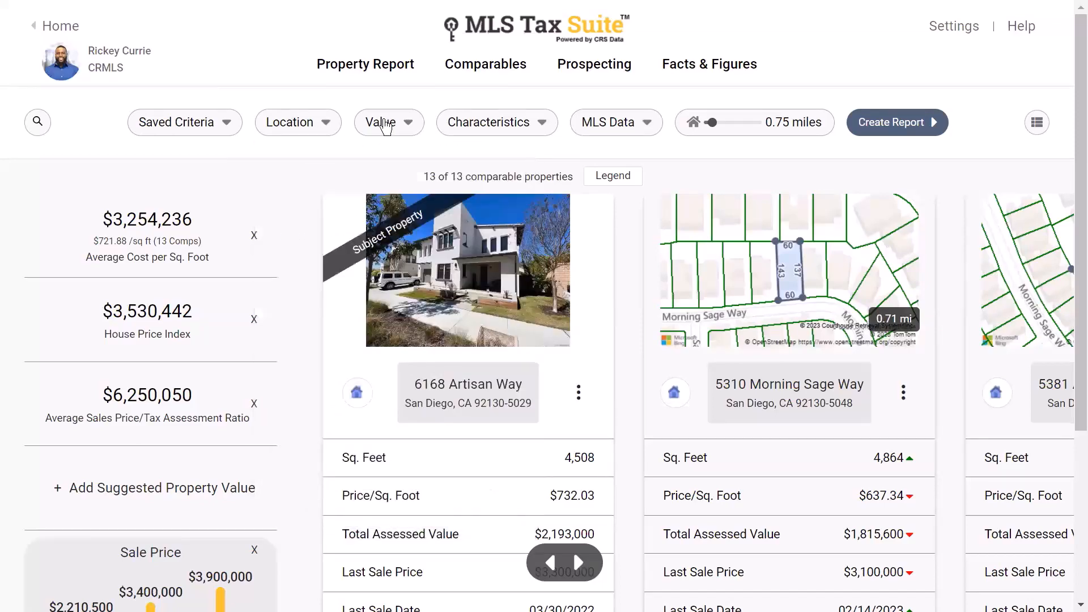
click(388, 125)
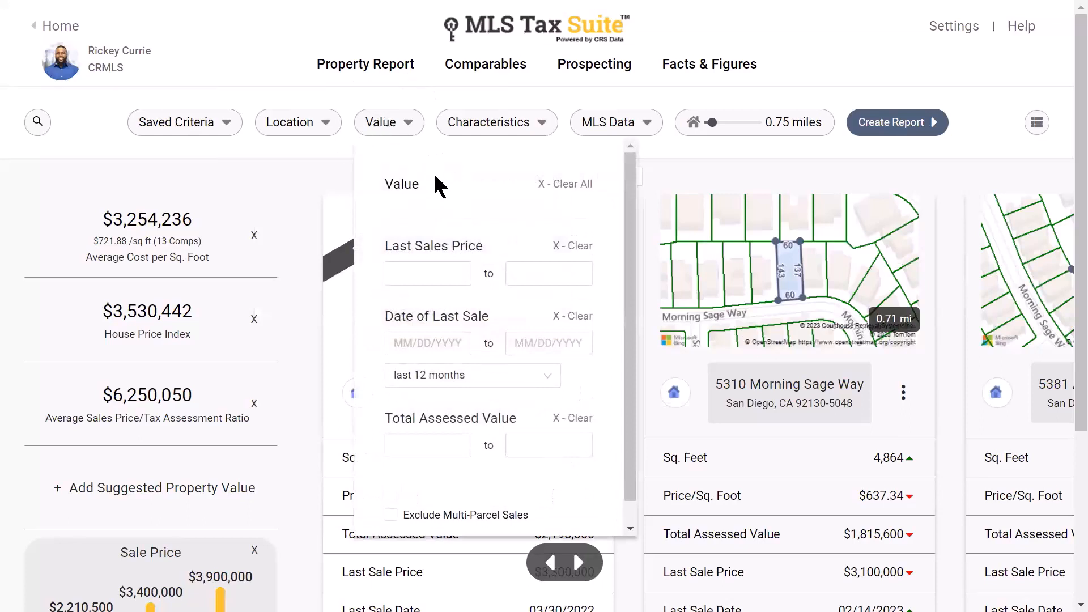
click(443, 271)
click(456, 276)
click(458, 350)
scroll(458, 352, down, 1)
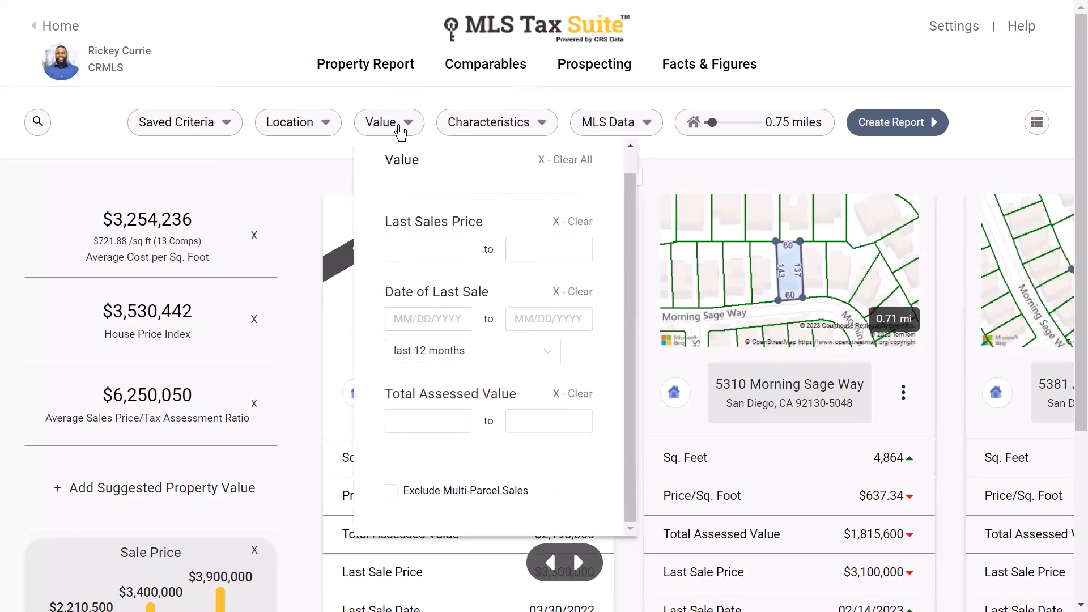
click(397, 129)
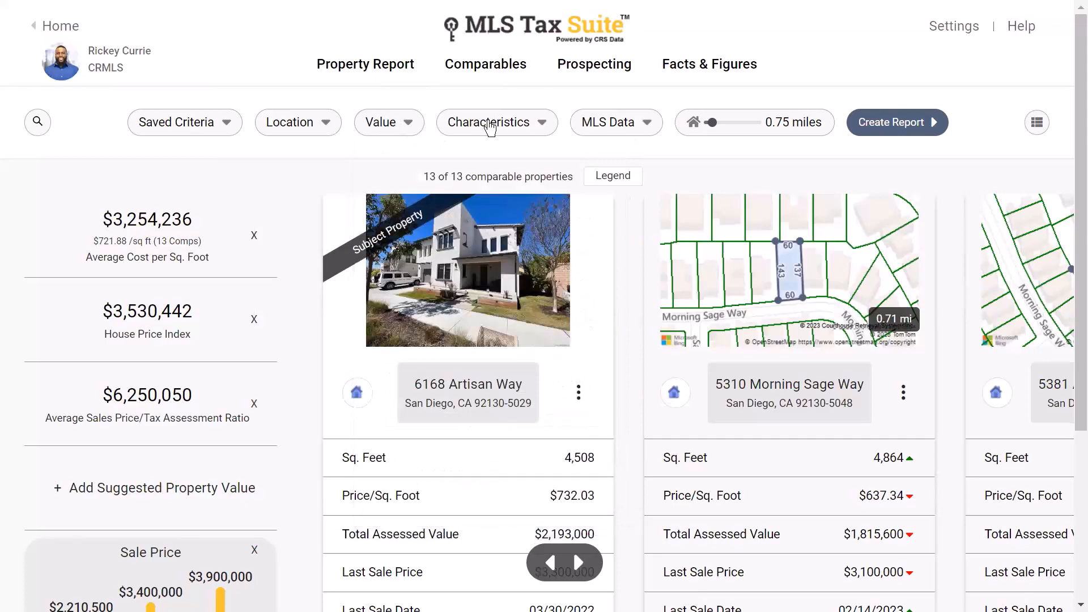
- In the Characteristics filter, limit bedrooms to 4 and 5, dropping 3
click(491, 123)
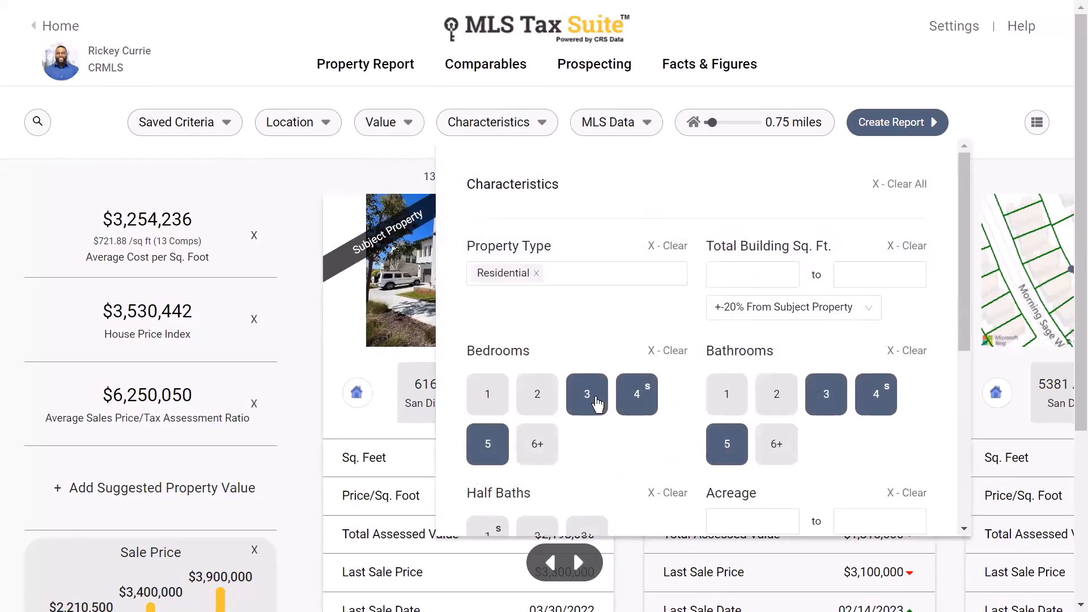
key(ctrl)
key(ctrl)
click(589, 402)
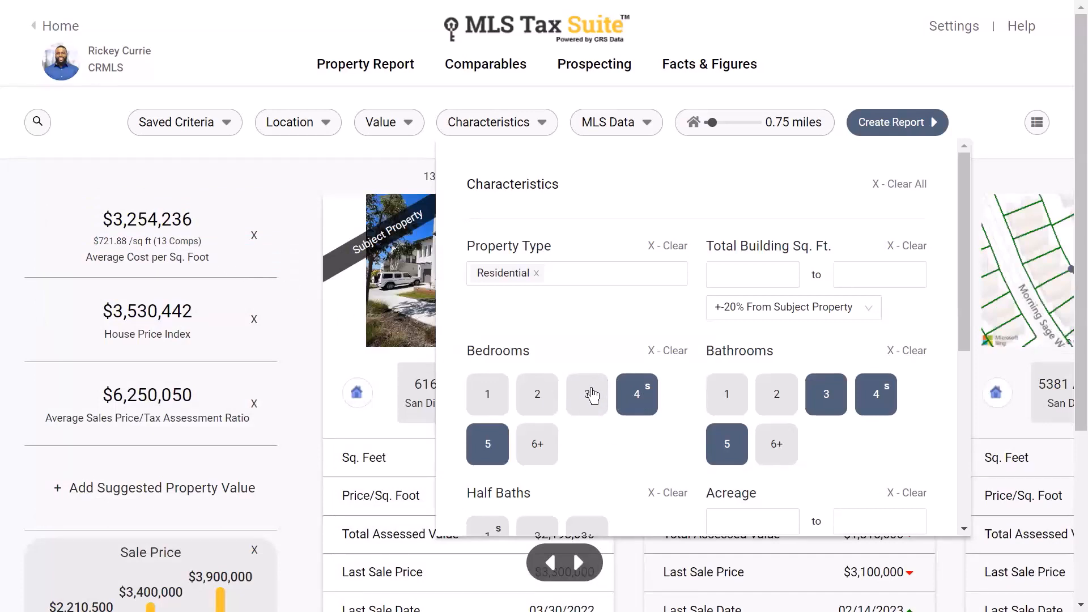
click(488, 449)
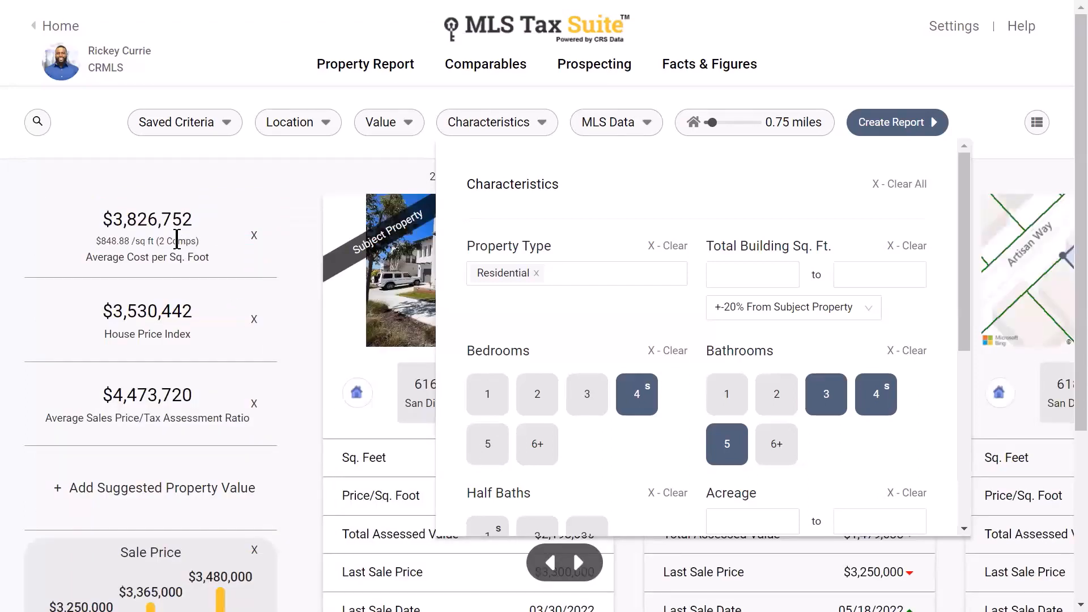
click(180, 241)
click(491, 445)
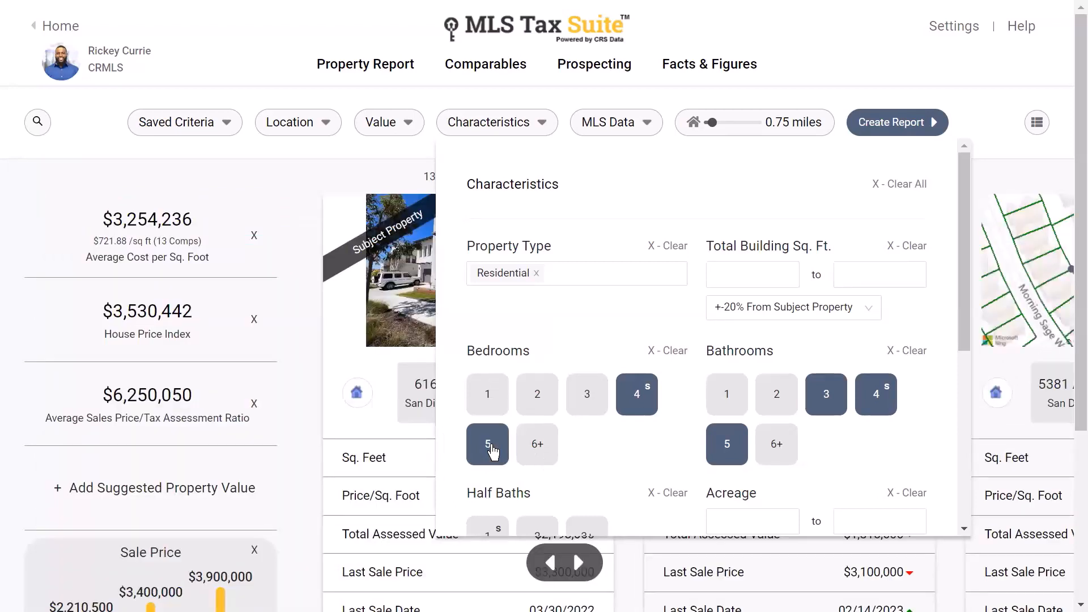
click(606, 399)
- Restrict bathrooms to only 4 and 5, dropping 3, still yielding 13 comps
click(887, 397)
key(ctrl)
key(ctrl)
key(ctrl)
click(827, 396)
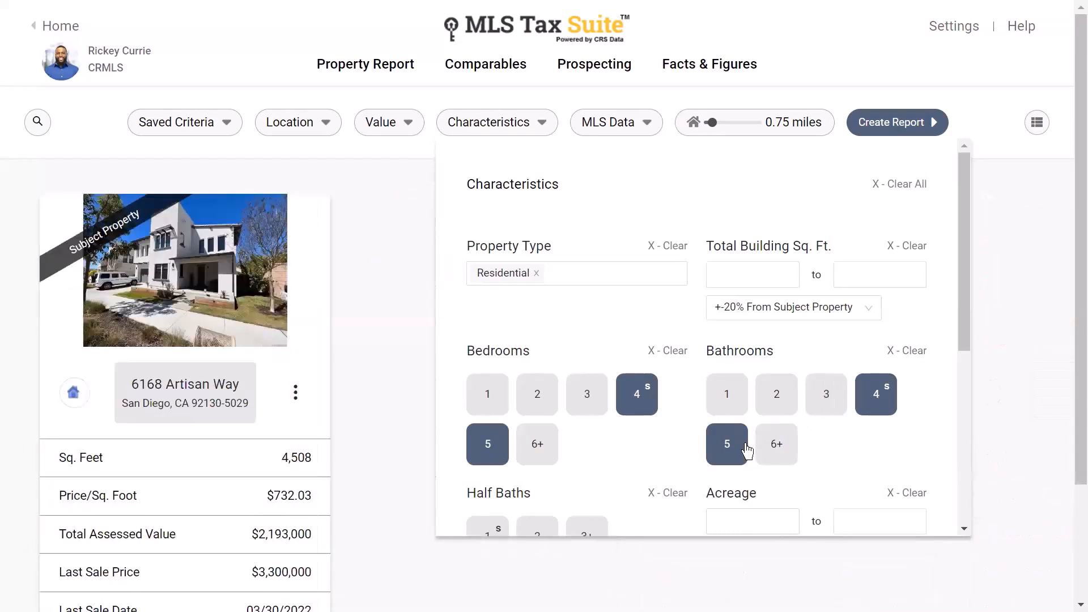
click(731, 447)
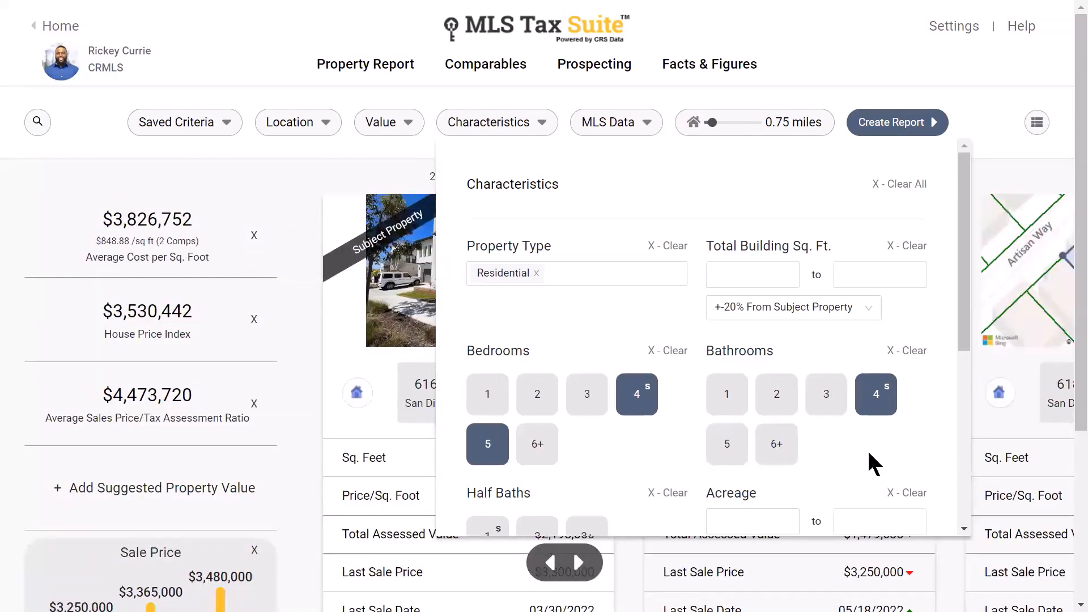
click(718, 445)
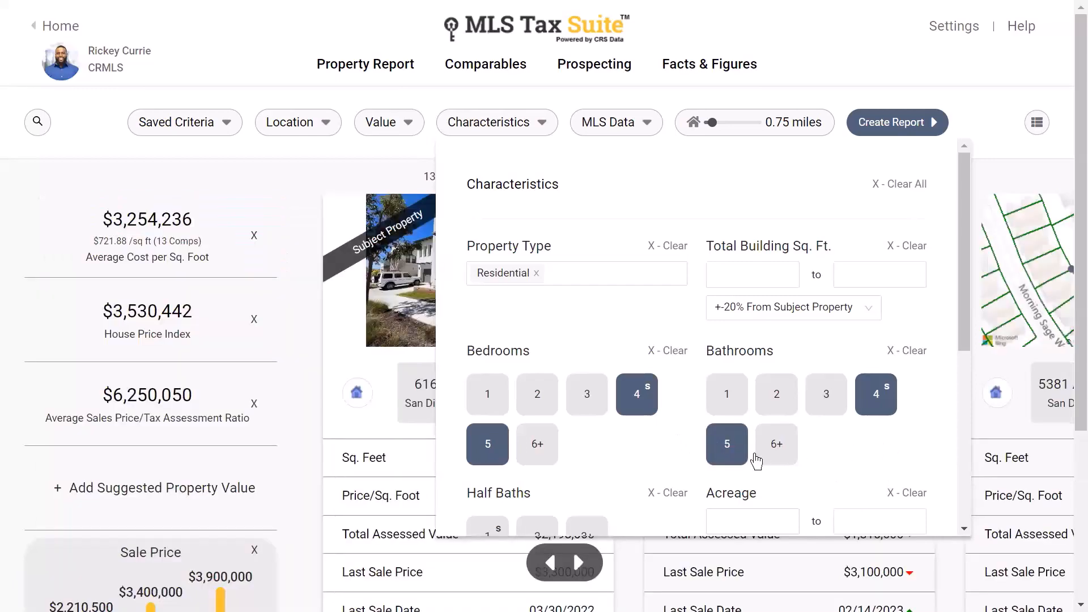
scroll(843, 432, down, 2)
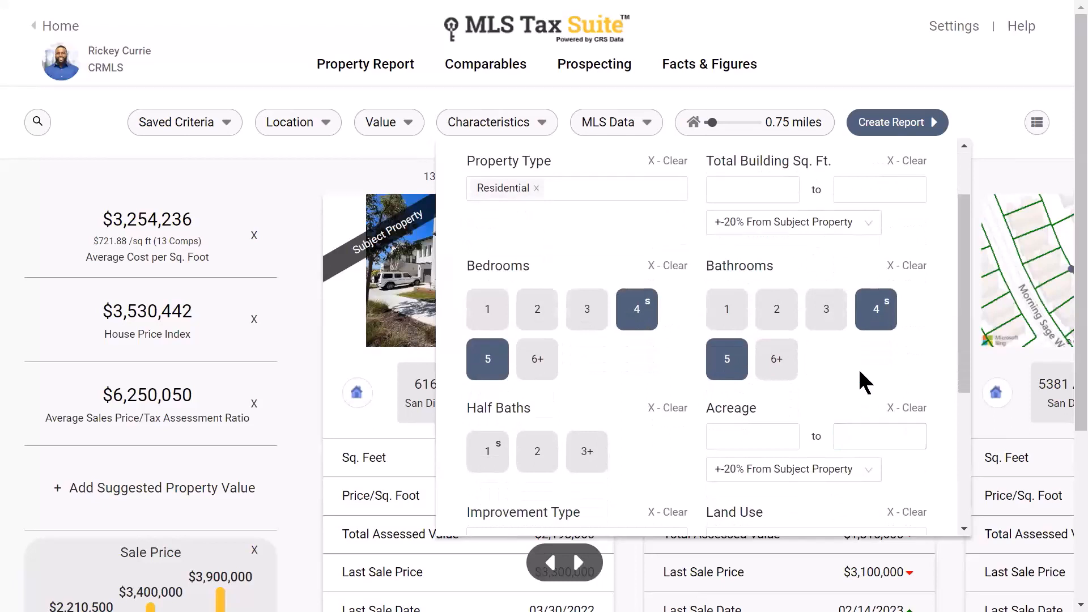
scroll(860, 374, up, 2)
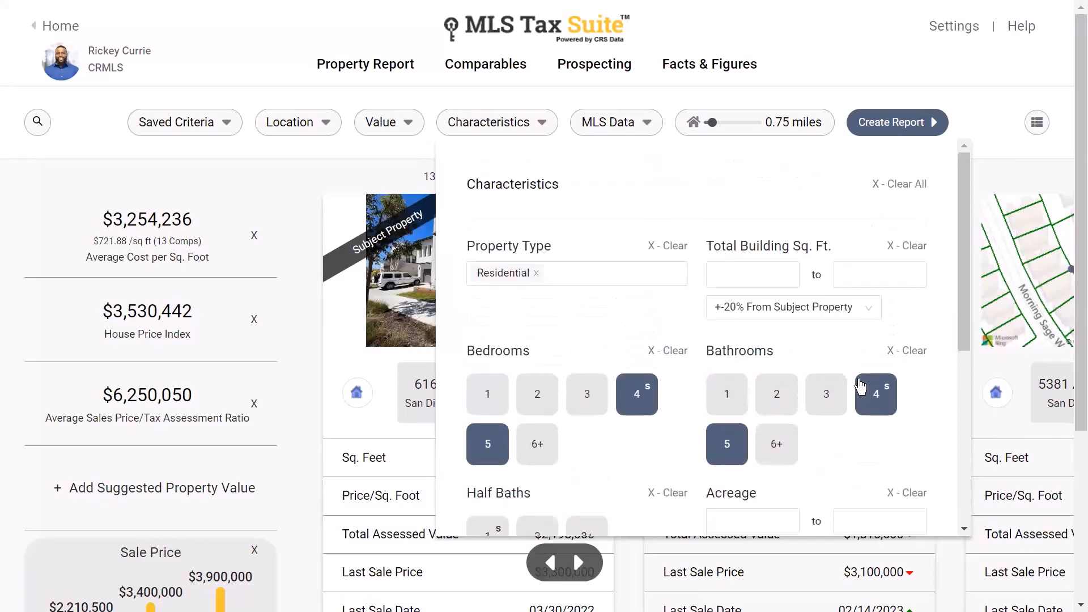
- Set Total Building Sq. Ft. to ±15% From Subject Property, leaving 9 comparables
click(815, 318)
click(816, 318)
click(816, 318)
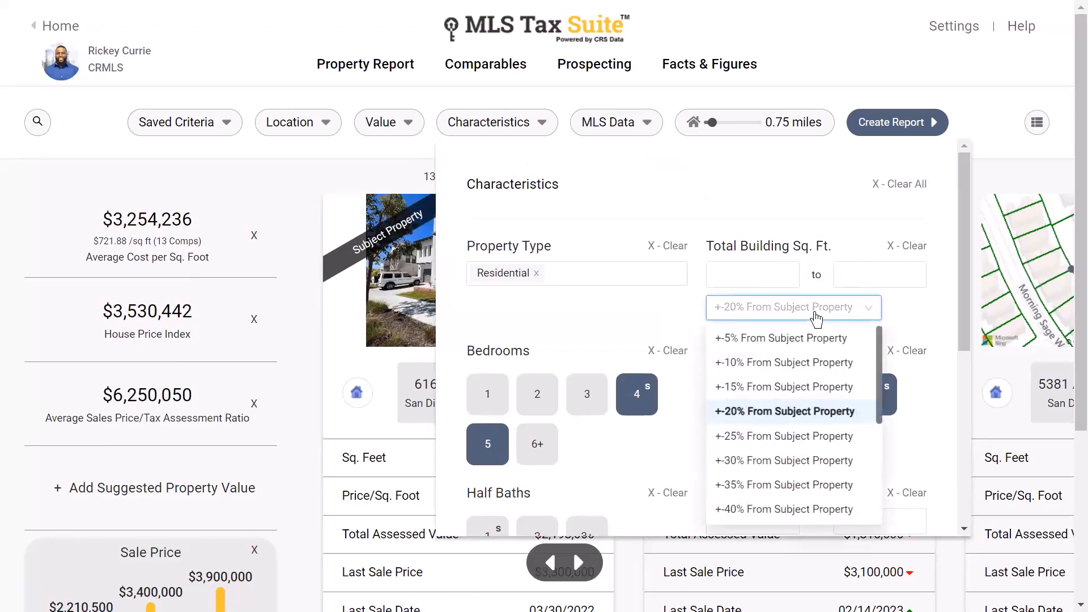
click(747, 388)
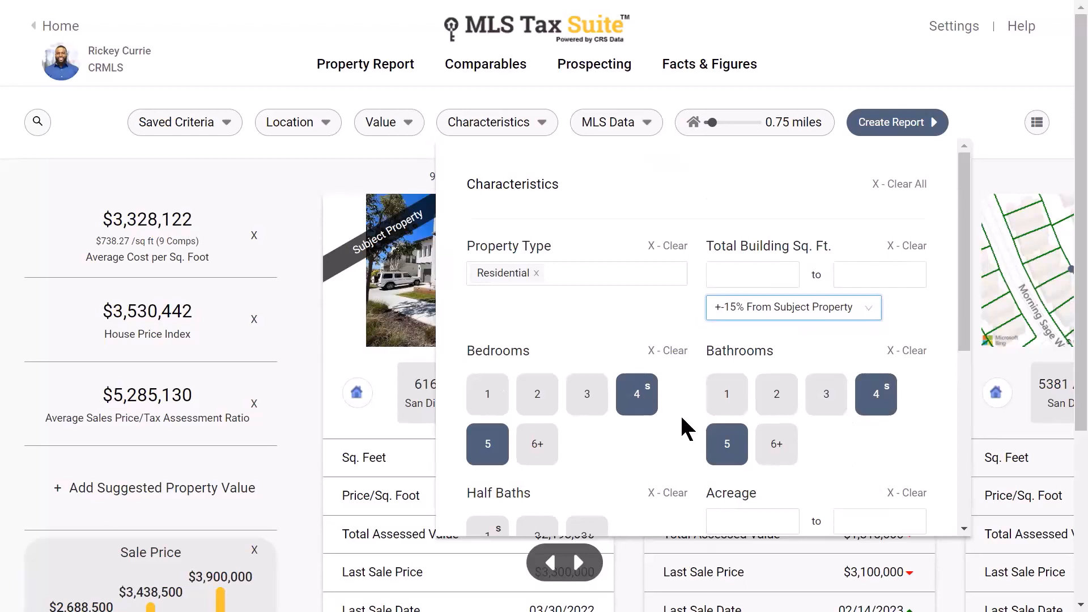
- Close the Characteristics filters and bring up the MLS Data status and list price filters
scroll(708, 362, down, 1)
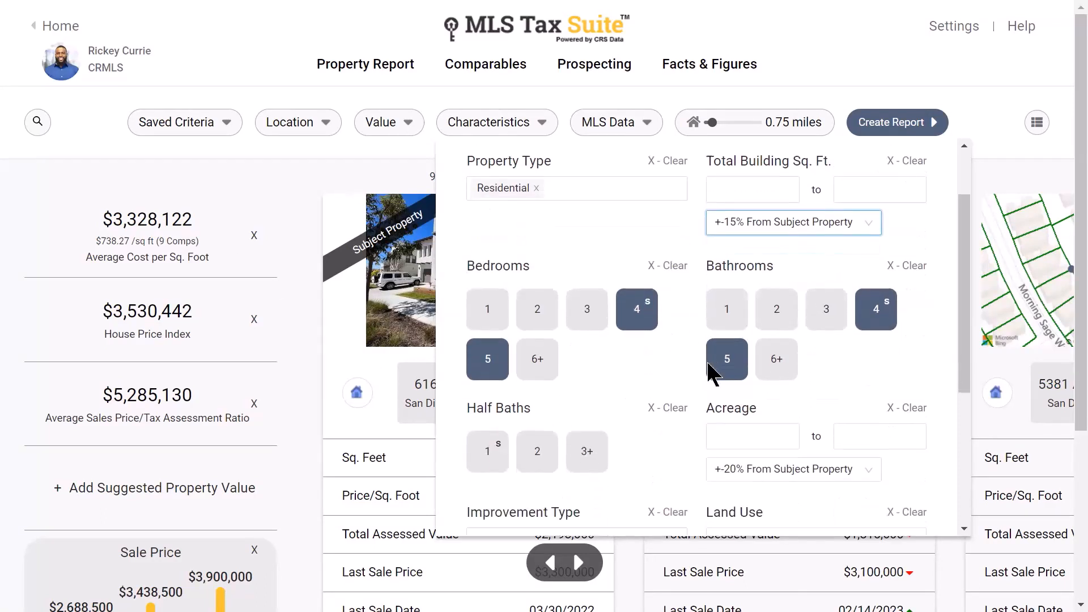
scroll(713, 360, down, 2)
scroll(681, 339, down, 1)
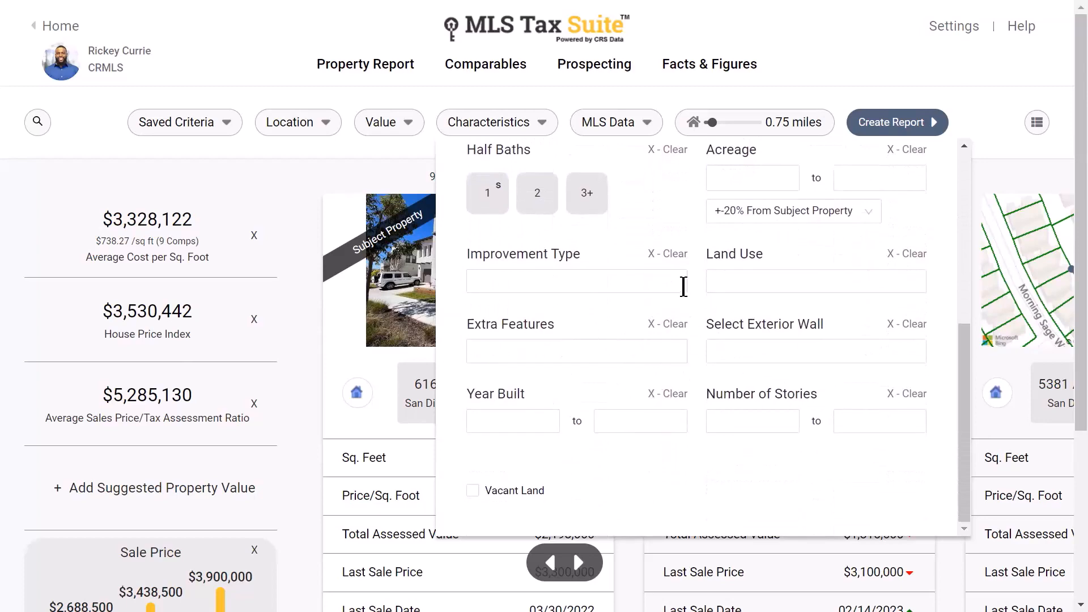
scroll(656, 323, up, 4)
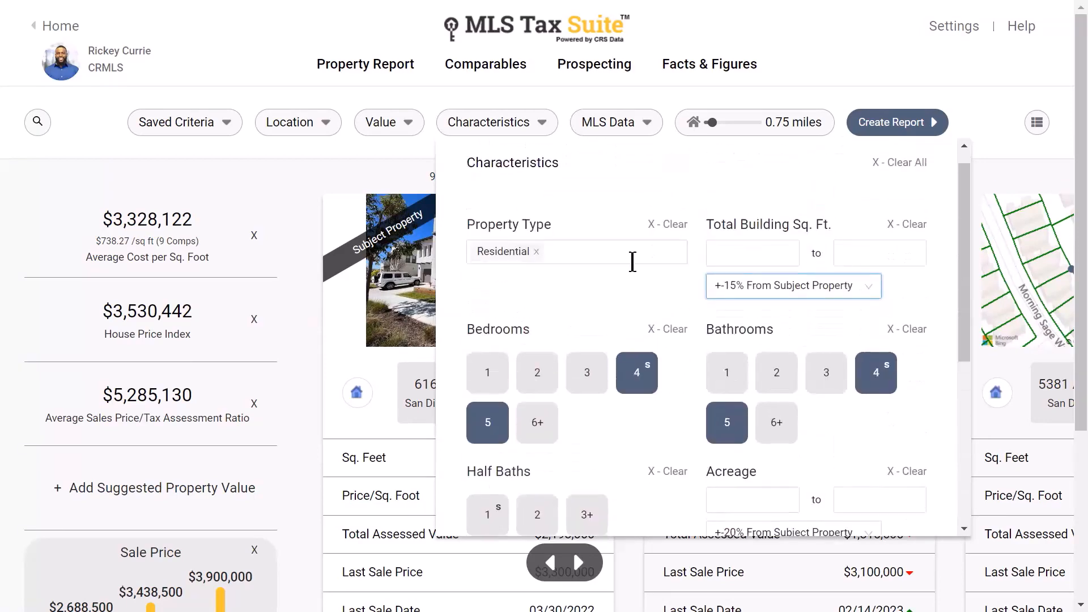
click(529, 125)
click(624, 133)
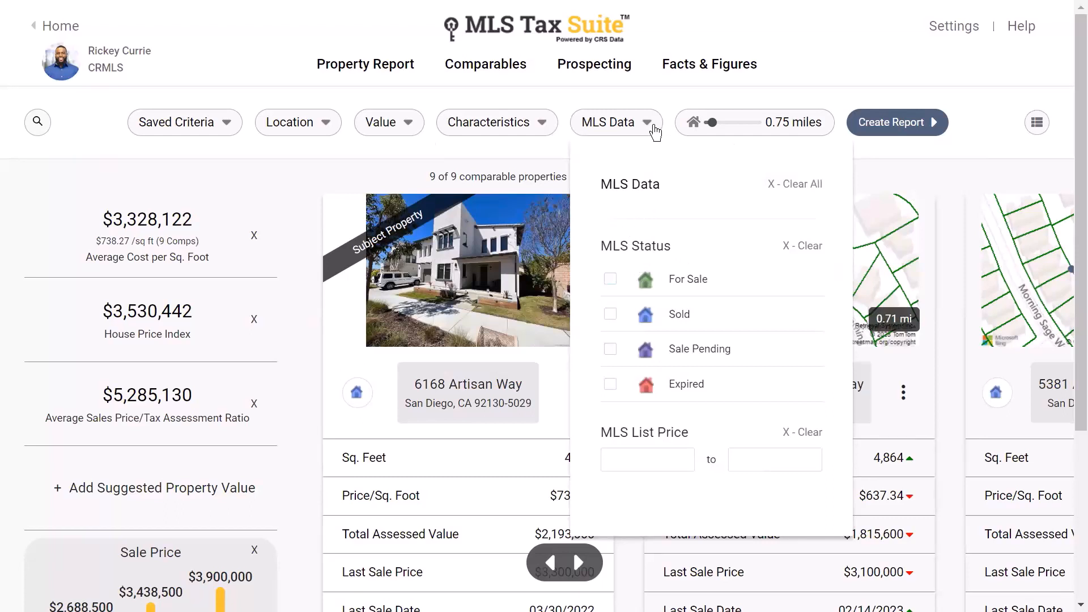
- Close MLS Data and widen the search radius to 1 mile, finding 11 comparables
click(635, 128)
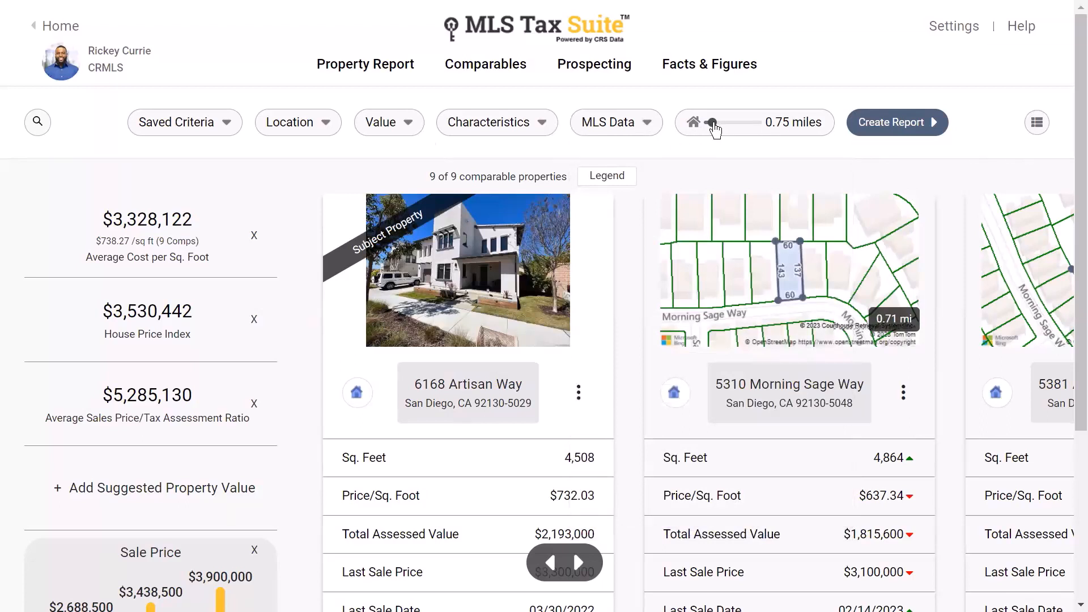
drag(718, 129, 718, 136)
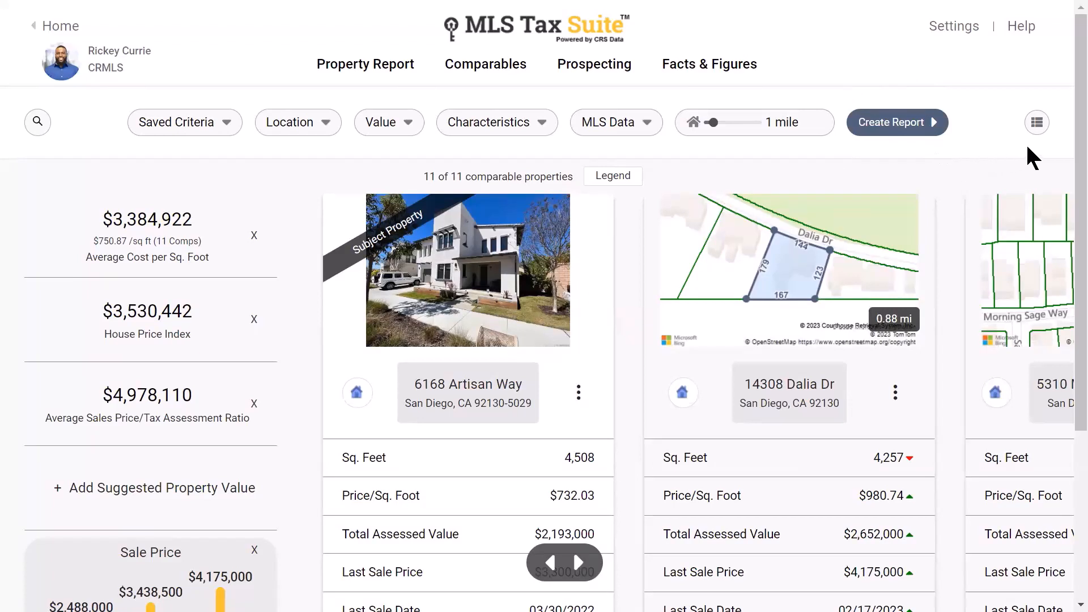
click(1039, 135)
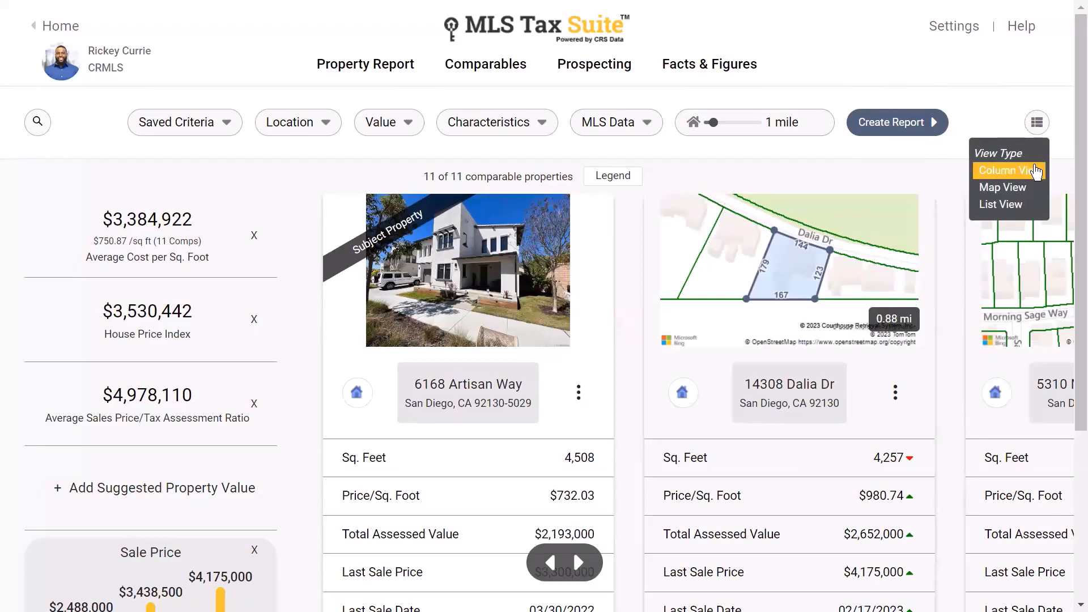
click(1013, 193)
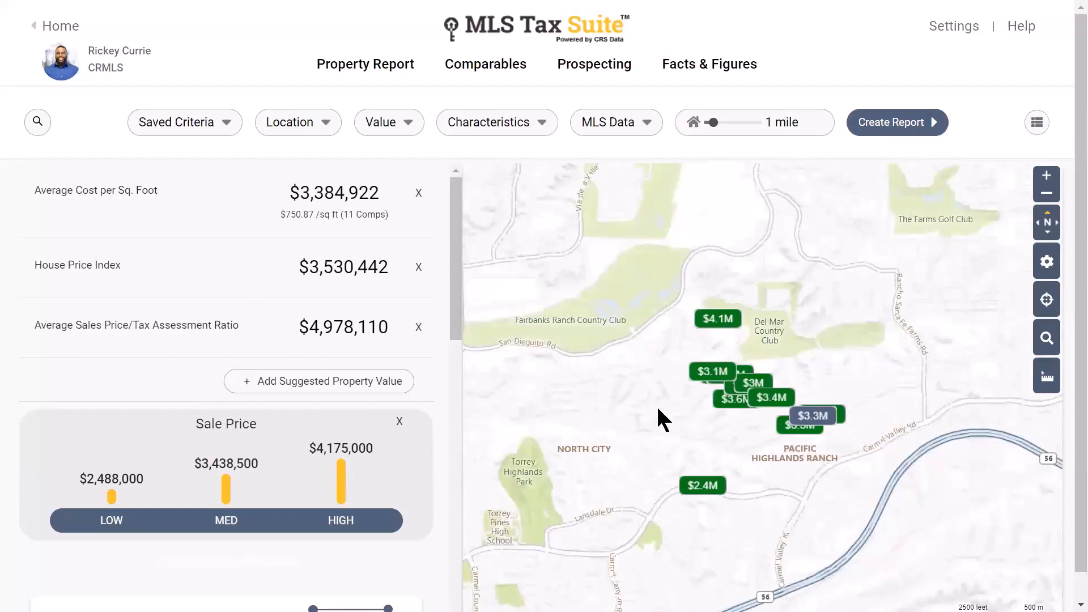
click(715, 320)
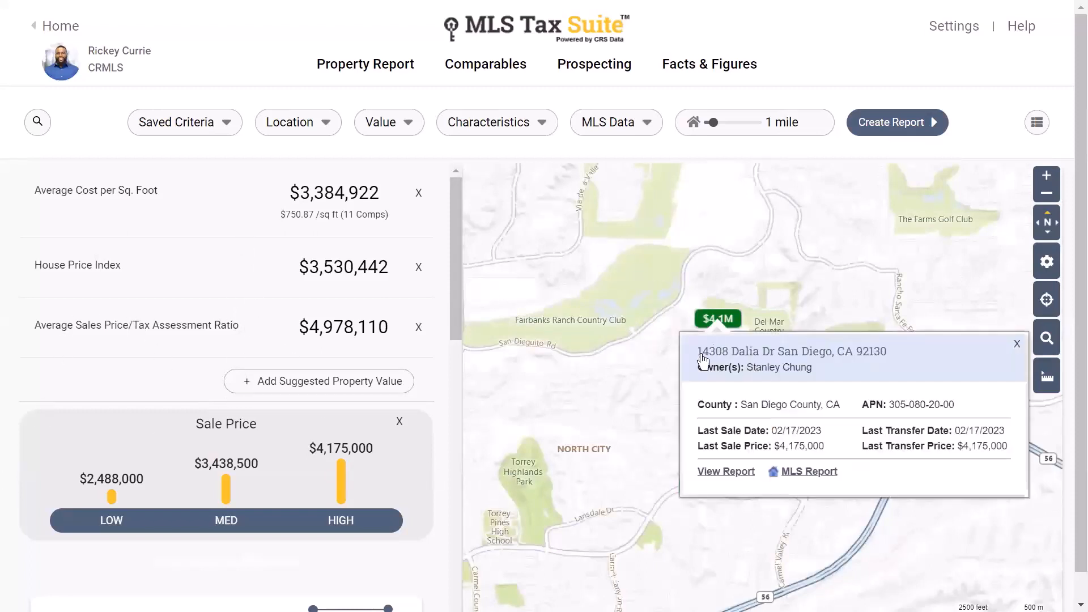
click(1034, 125)
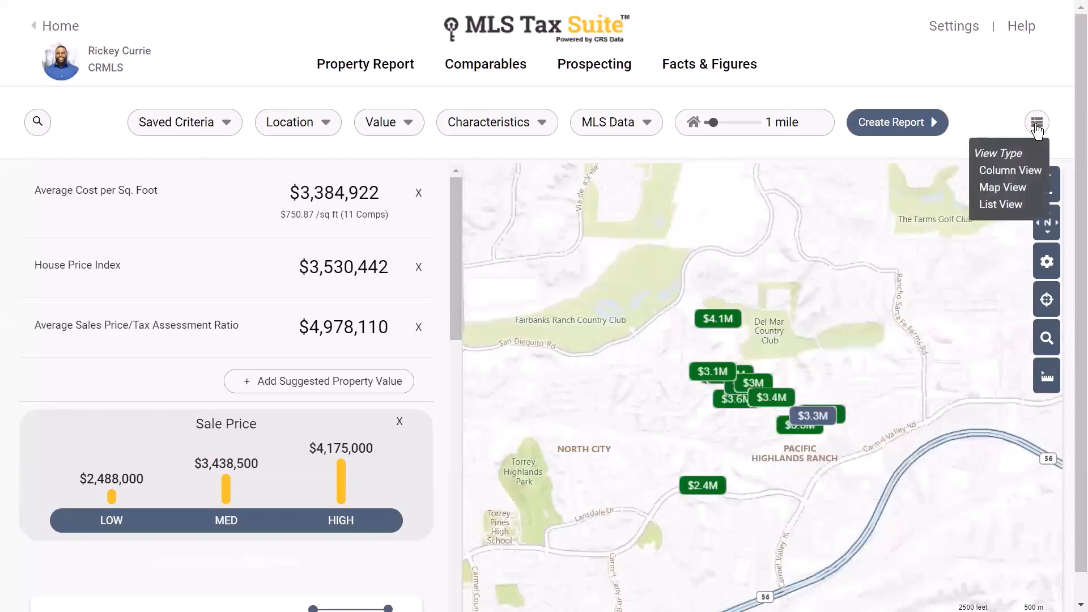
click(1013, 204)
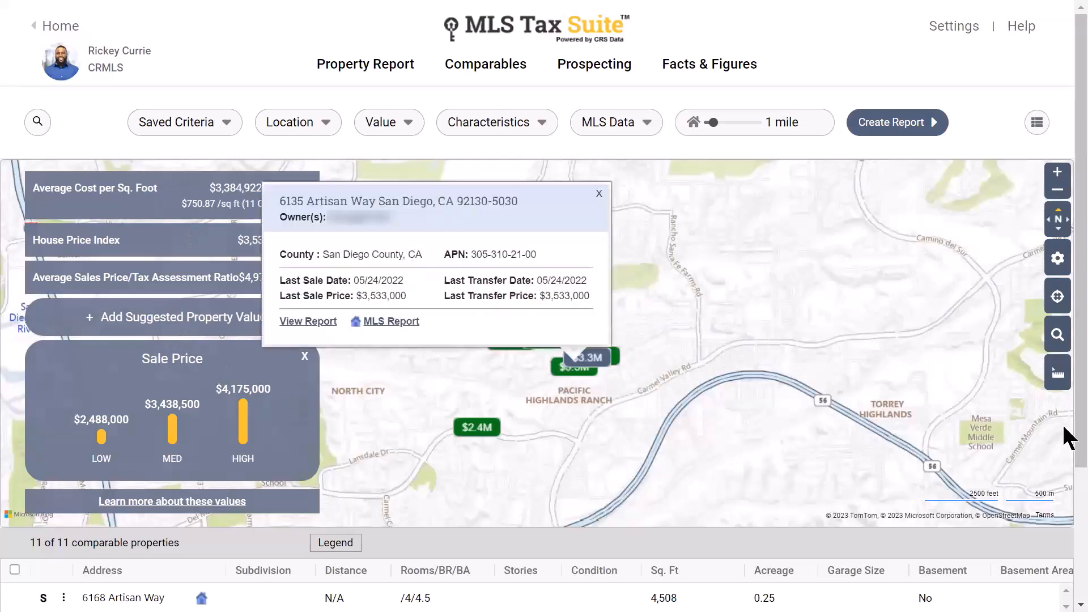
drag(1080, 428, 1080, 560)
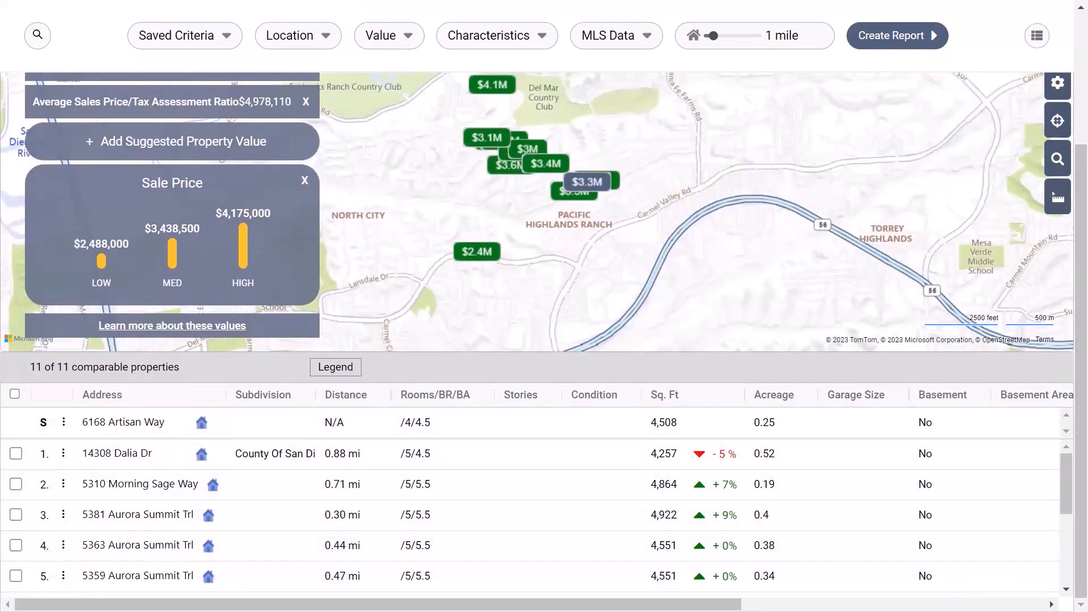
scroll(1064, 292, up, 2)
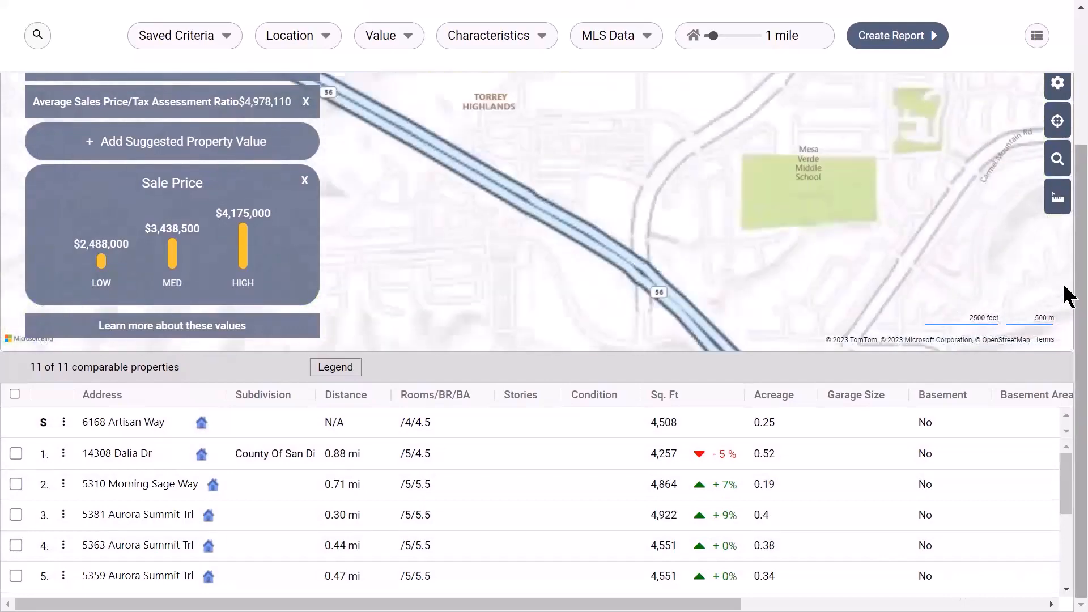
scroll(1032, 292, down, 2)
scroll(1062, 295, up, 3)
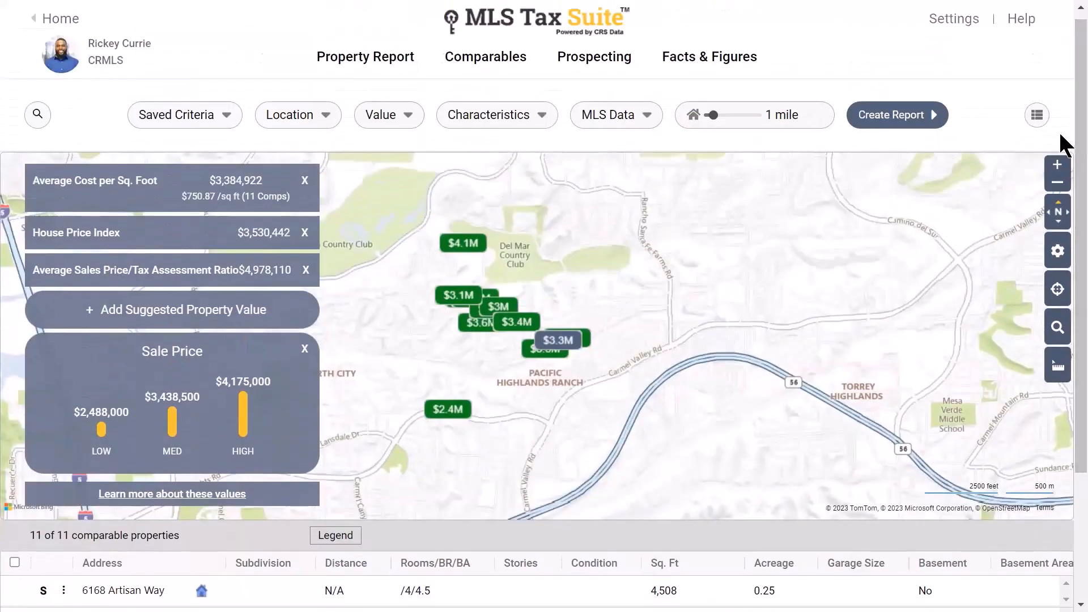
click(1038, 116)
click(1011, 160)
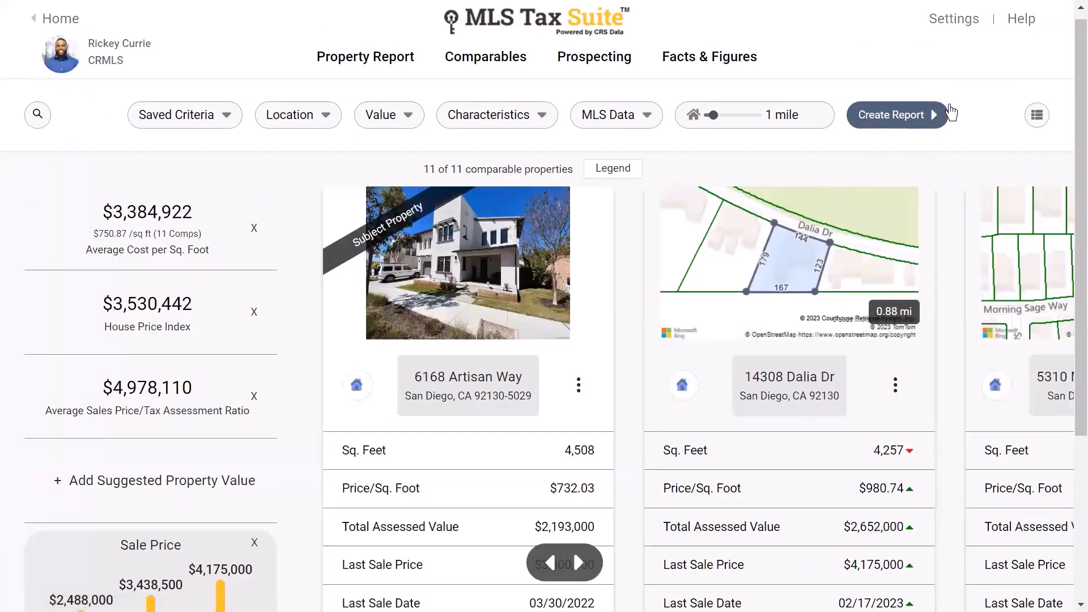
click(619, 169)
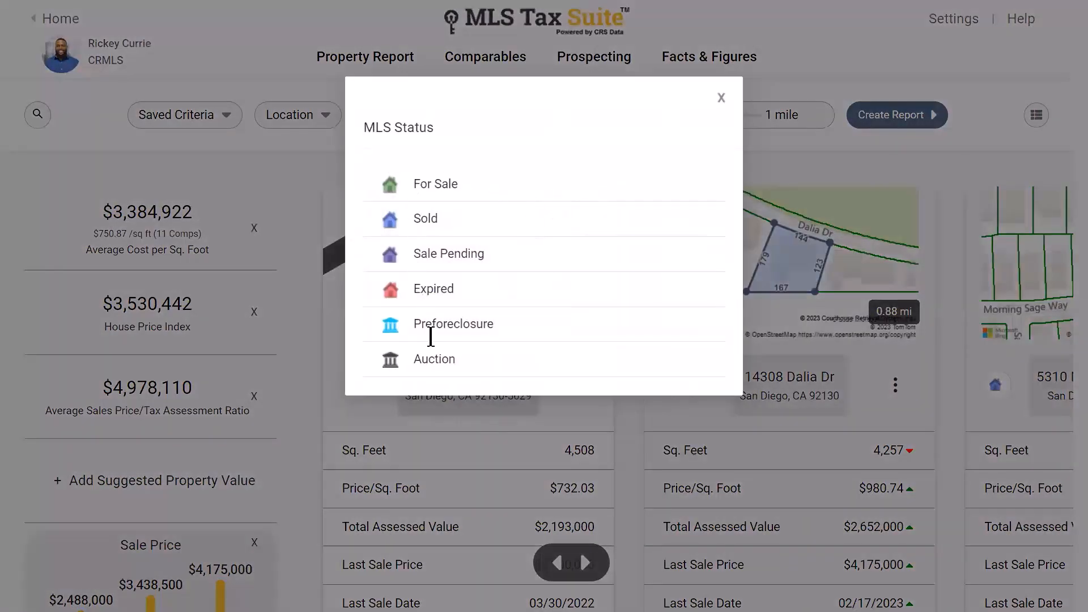
click(722, 99)
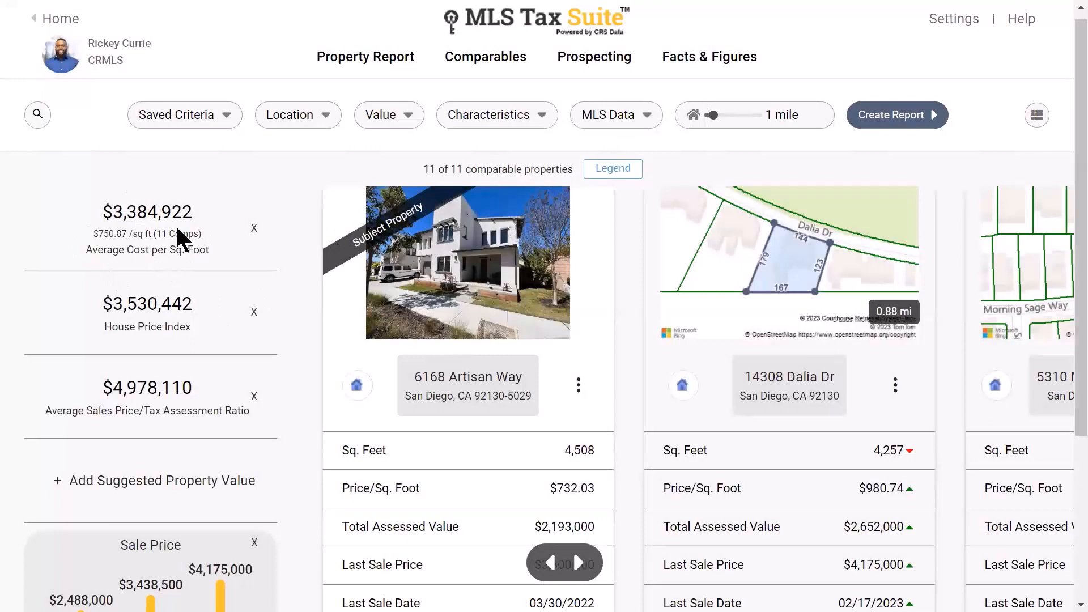
key(ctrl)
key(ctrl)
scroll(240, 339, down, 3)
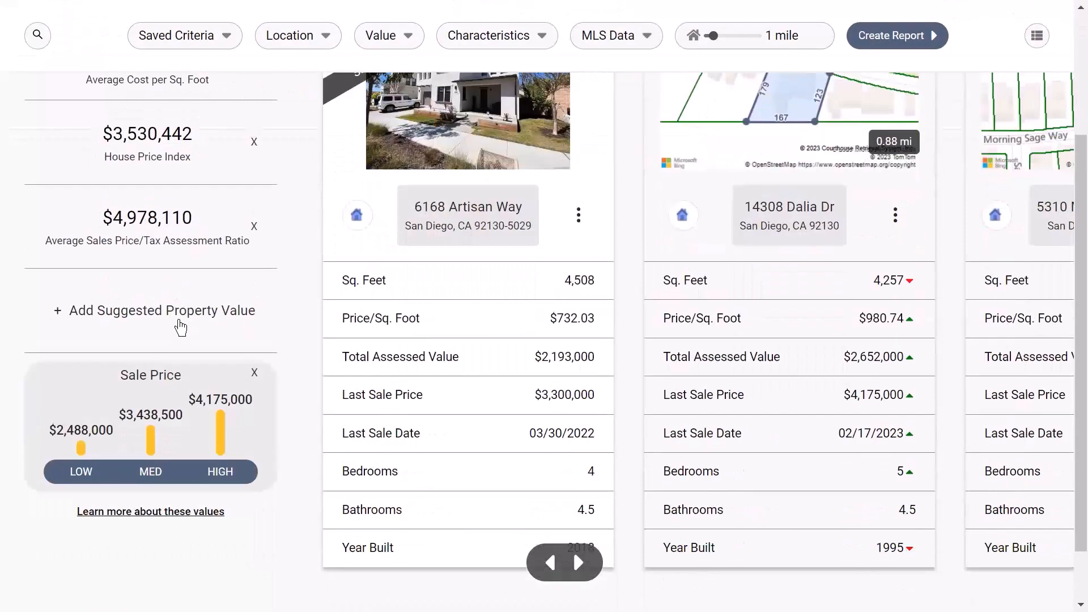
click(142, 319)
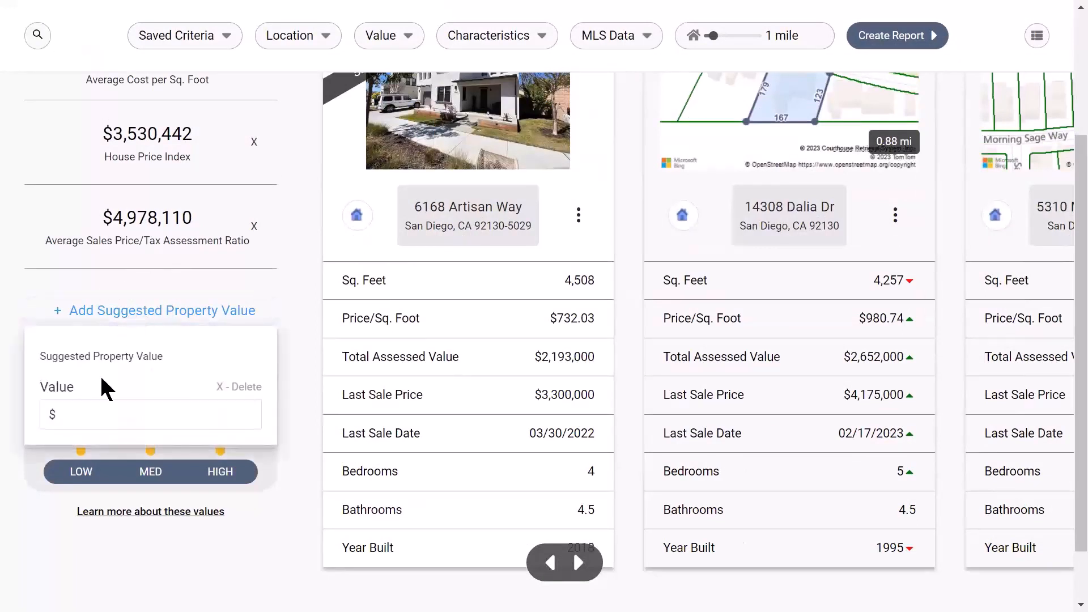
click(87, 415)
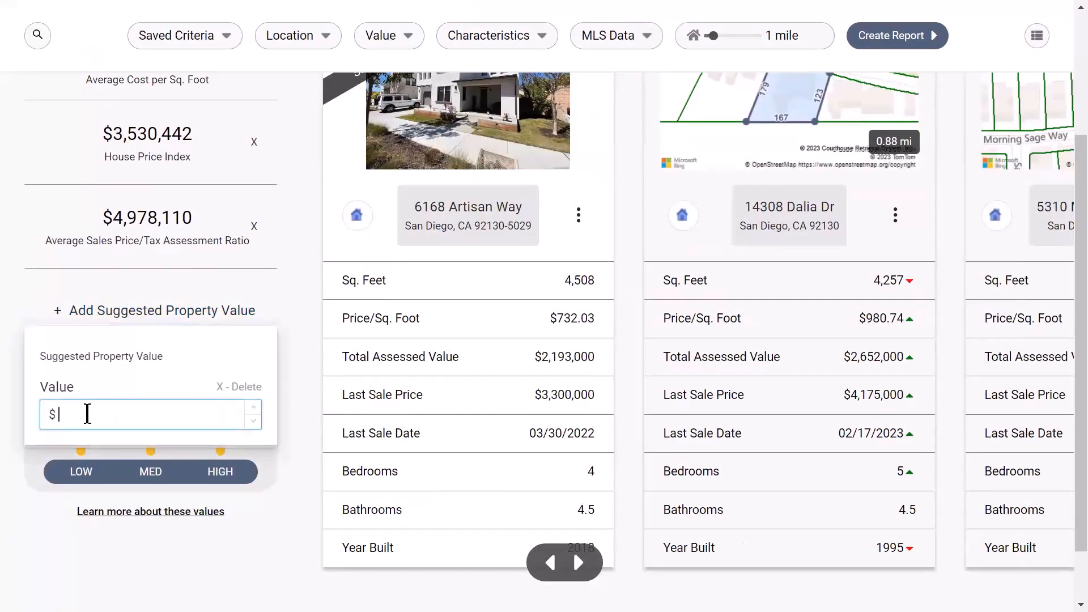
text(2,500,000)
key(Return)
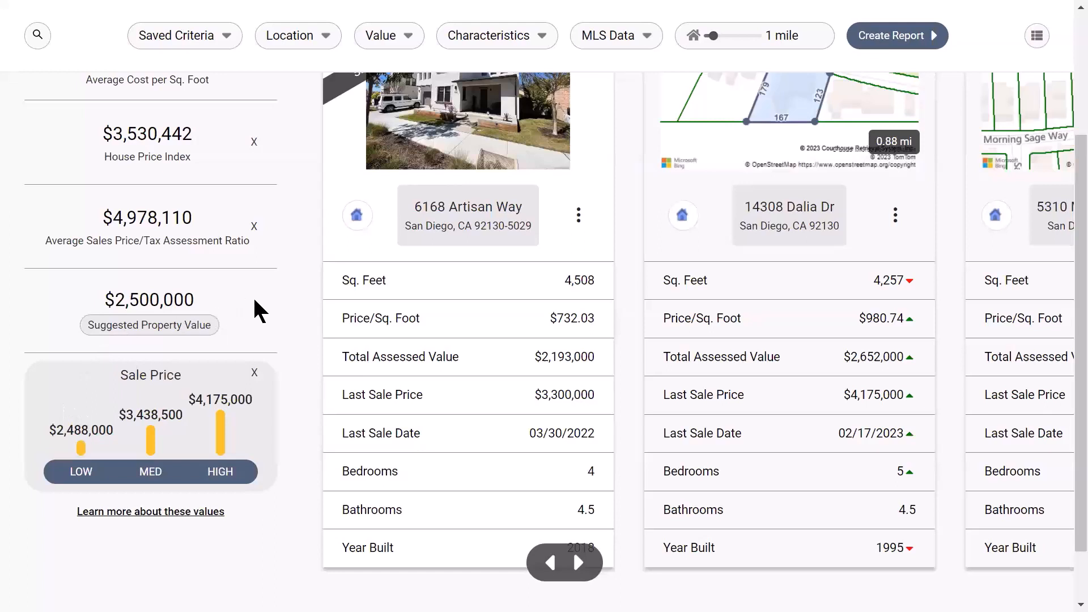
click(165, 404)
click(139, 513)
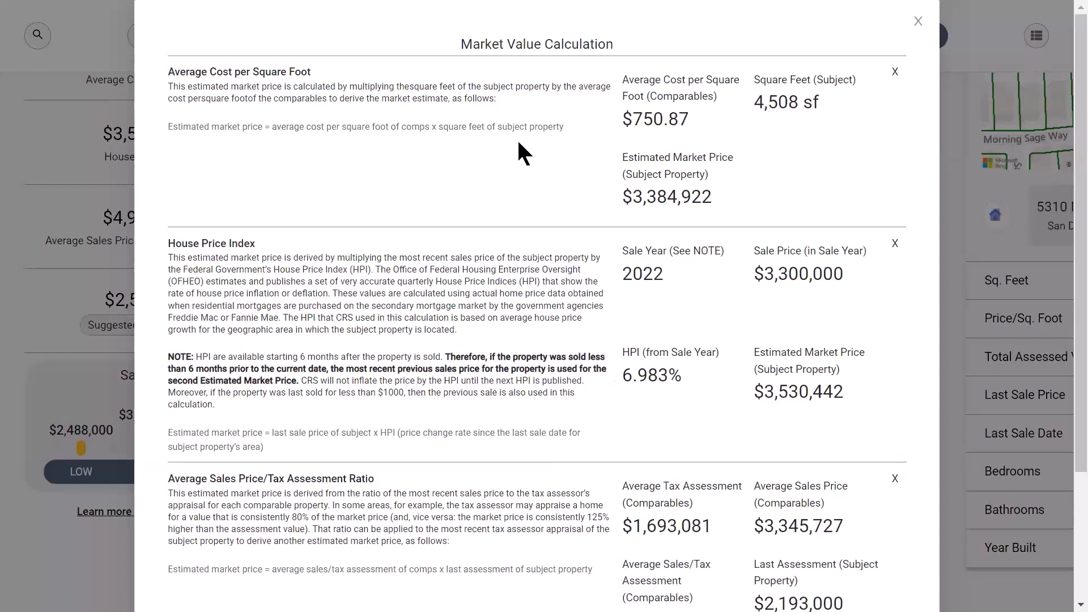
drag(564, 127, 169, 86)
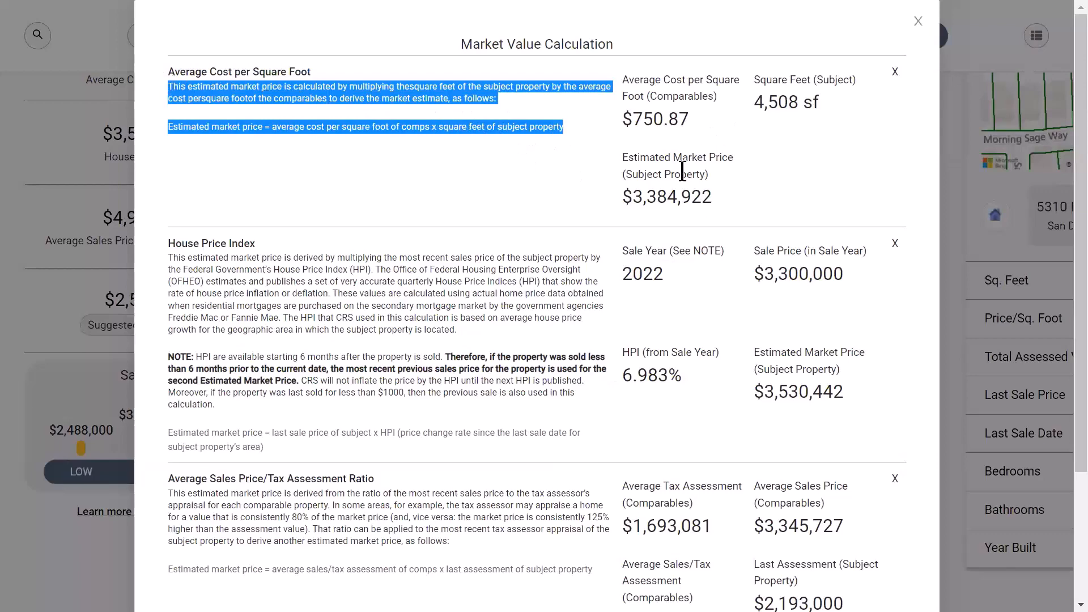
click(448, 183)
drag(263, 243, 169, 243)
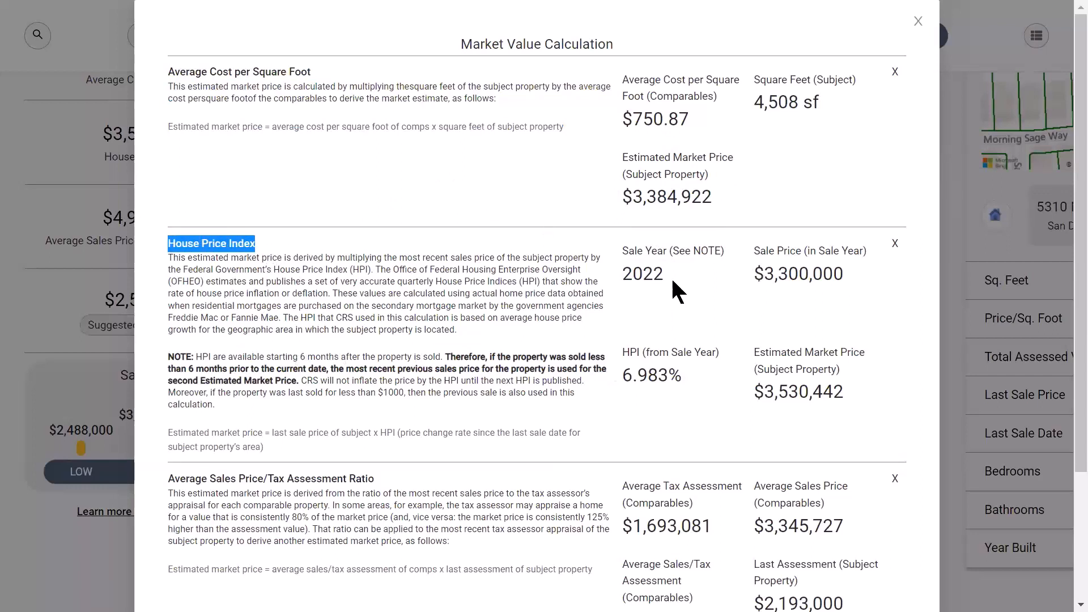
scroll(503, 335, down, 3)
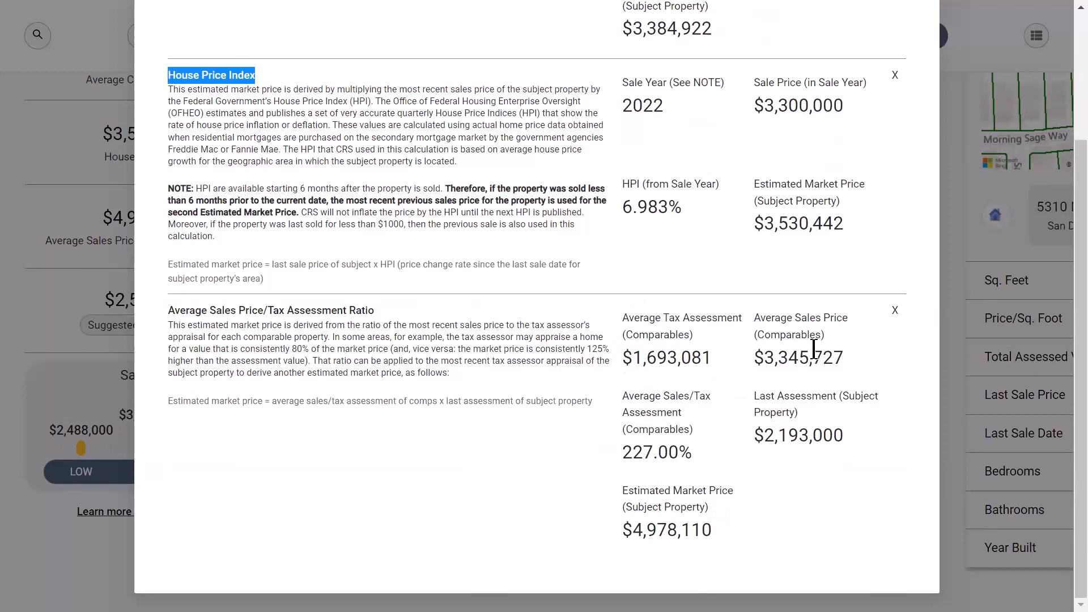
key(ctrl)
scroll(784, 361, up, 3)
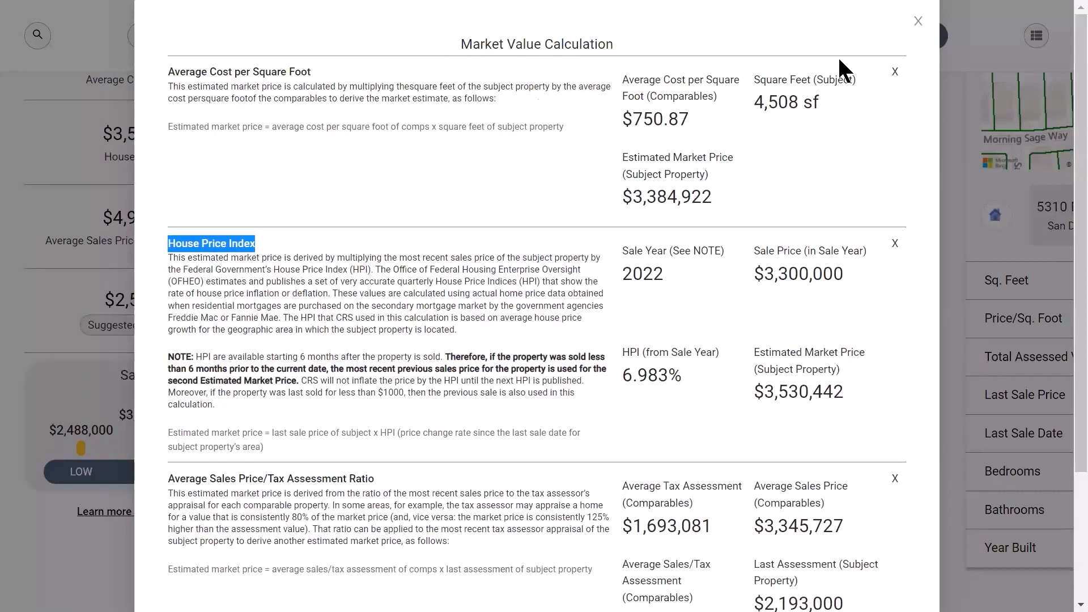
click(918, 22)
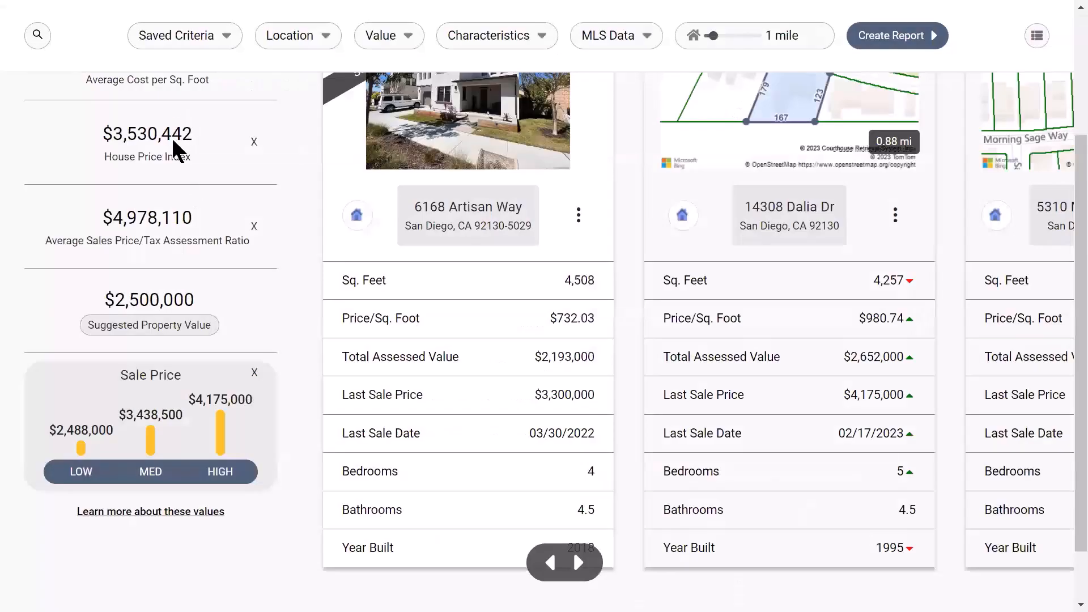
scroll(174, 242, up, 2)
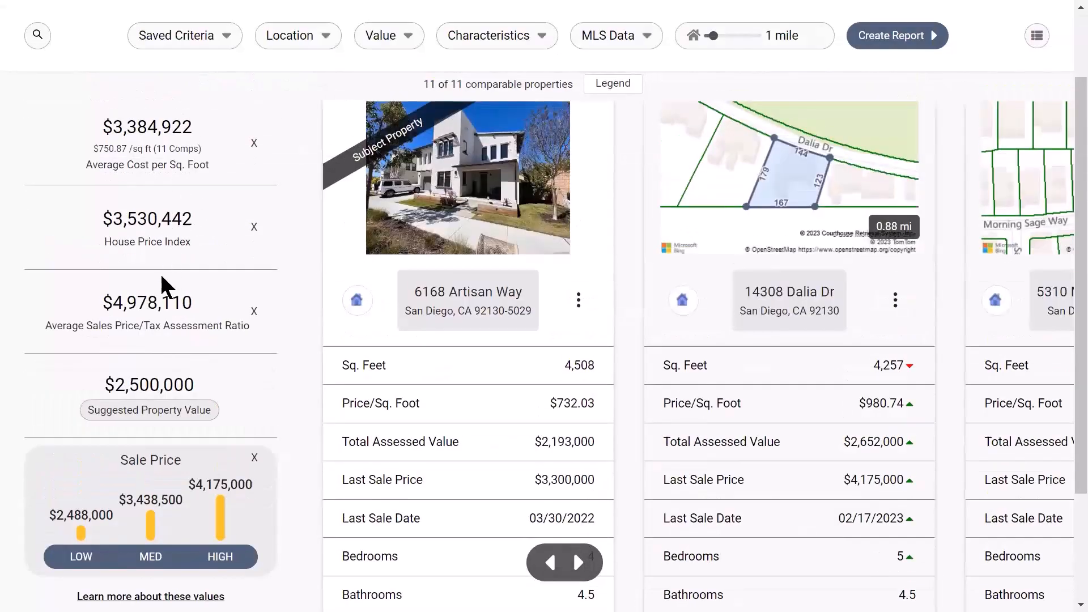
scroll(167, 287, up, 2)
scroll(166, 287, down, 2)
click(401, 147)
click(578, 562)
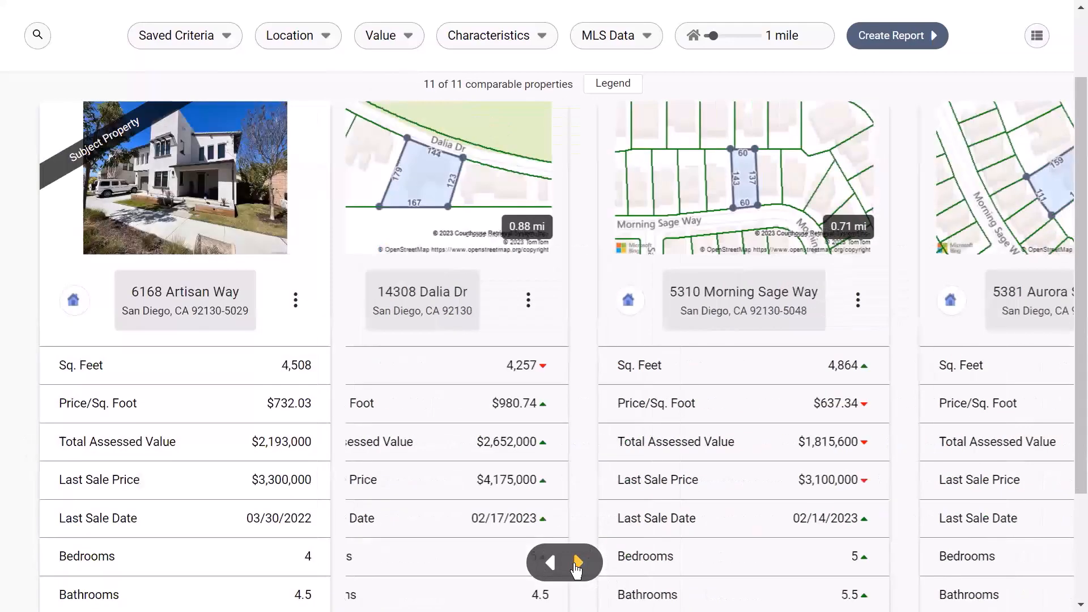
click(577, 564)
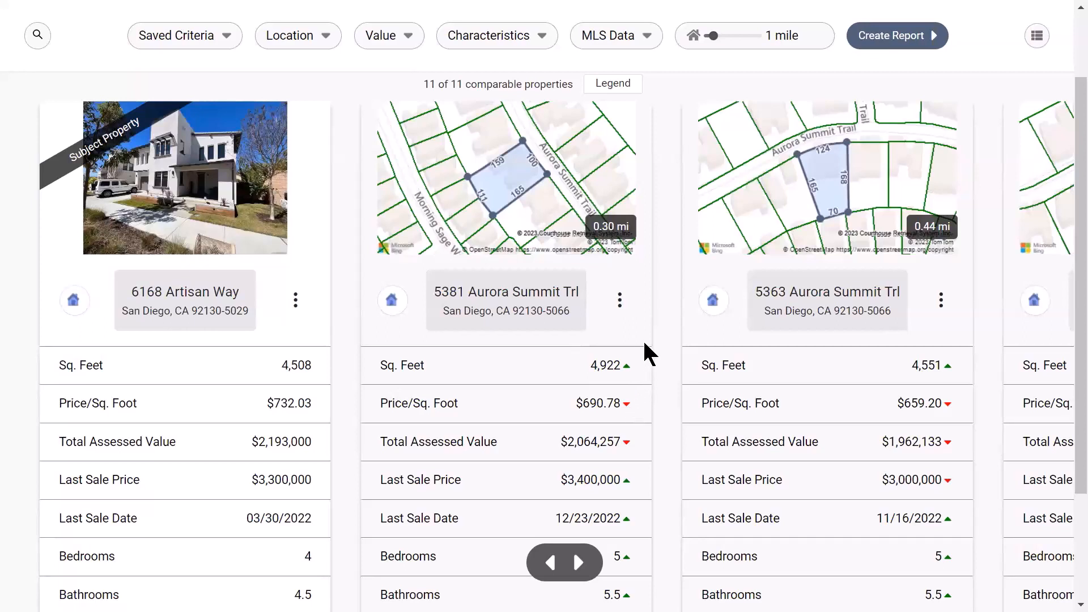
click(621, 305)
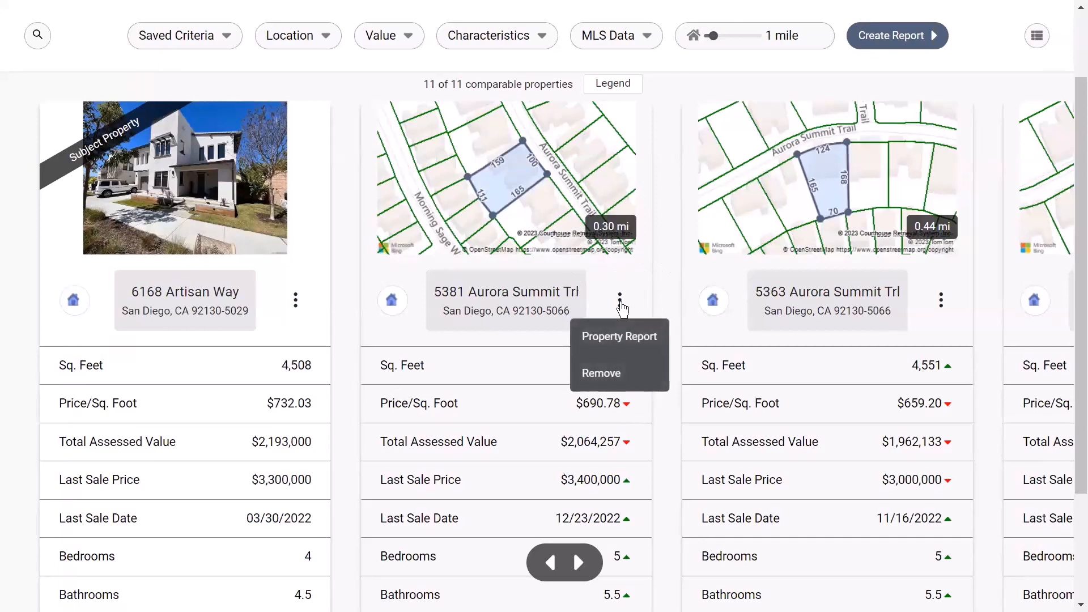
click(635, 349)
click(636, 351)
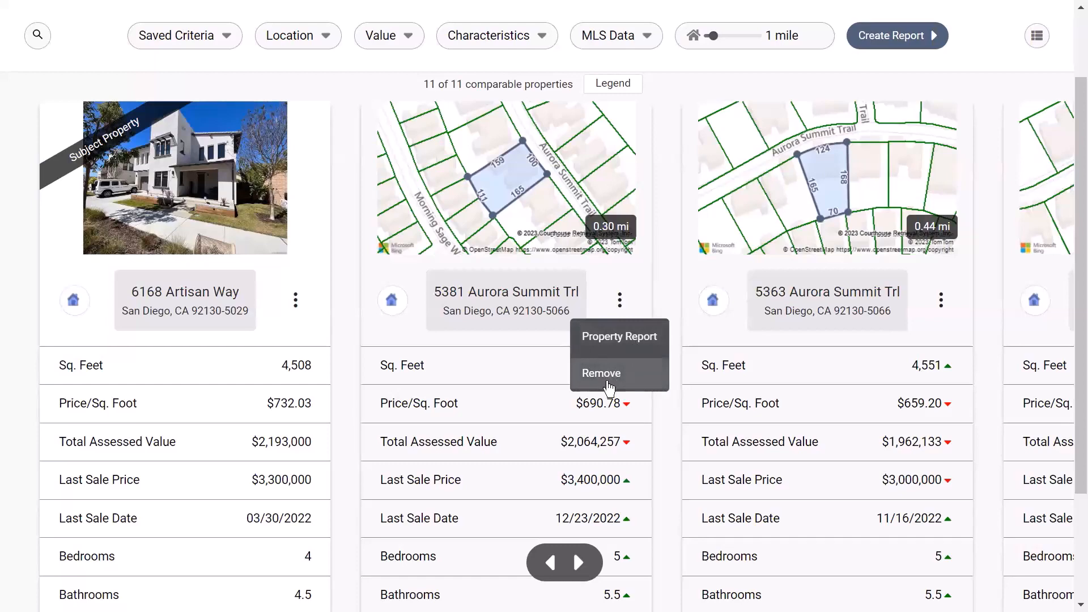
click(551, 563)
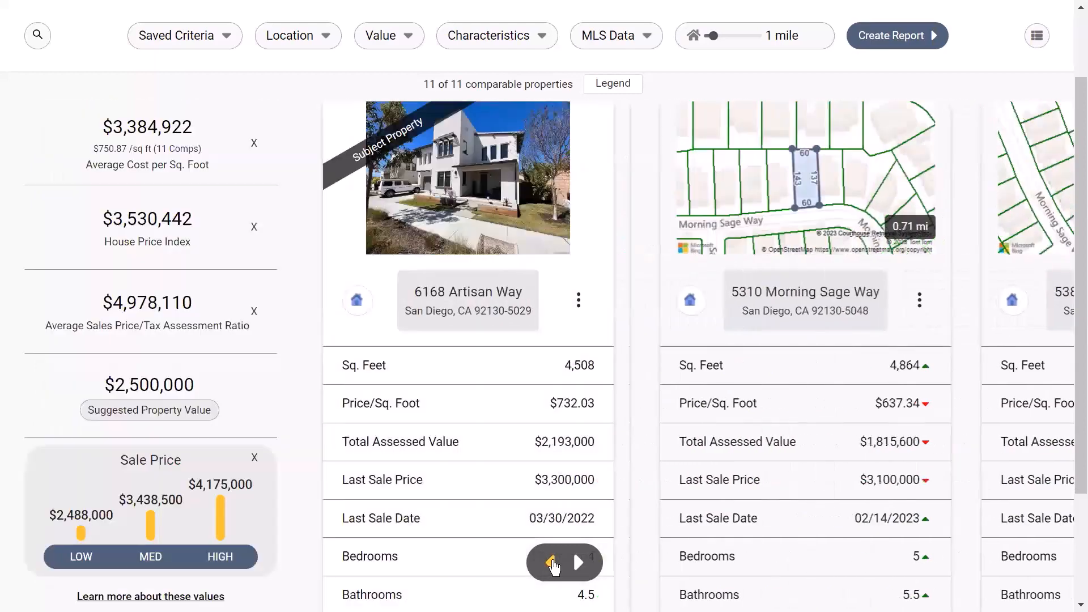
click(551, 563)
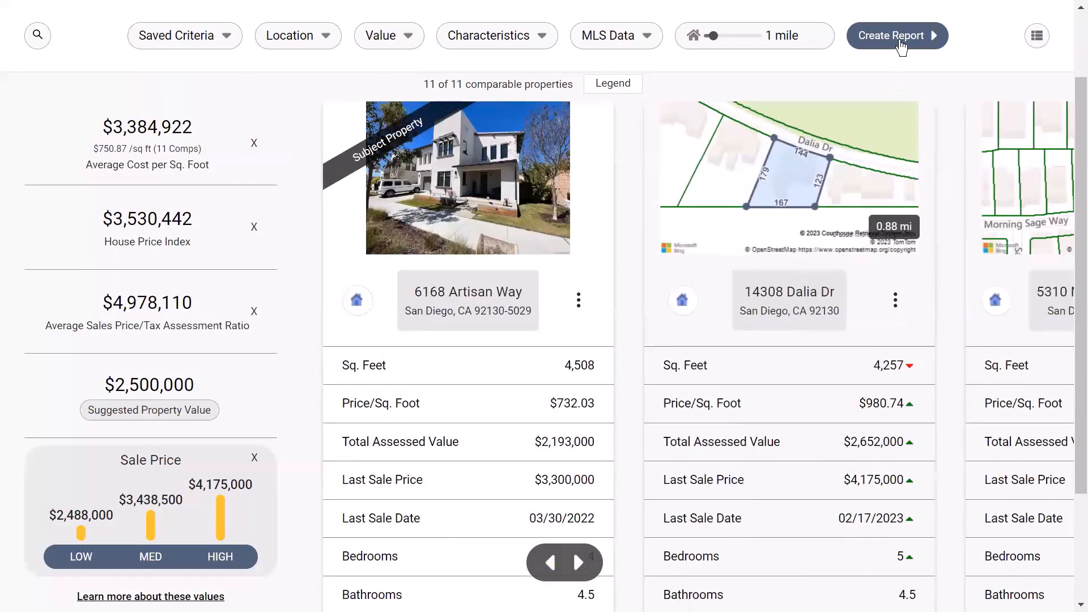
click(900, 46)
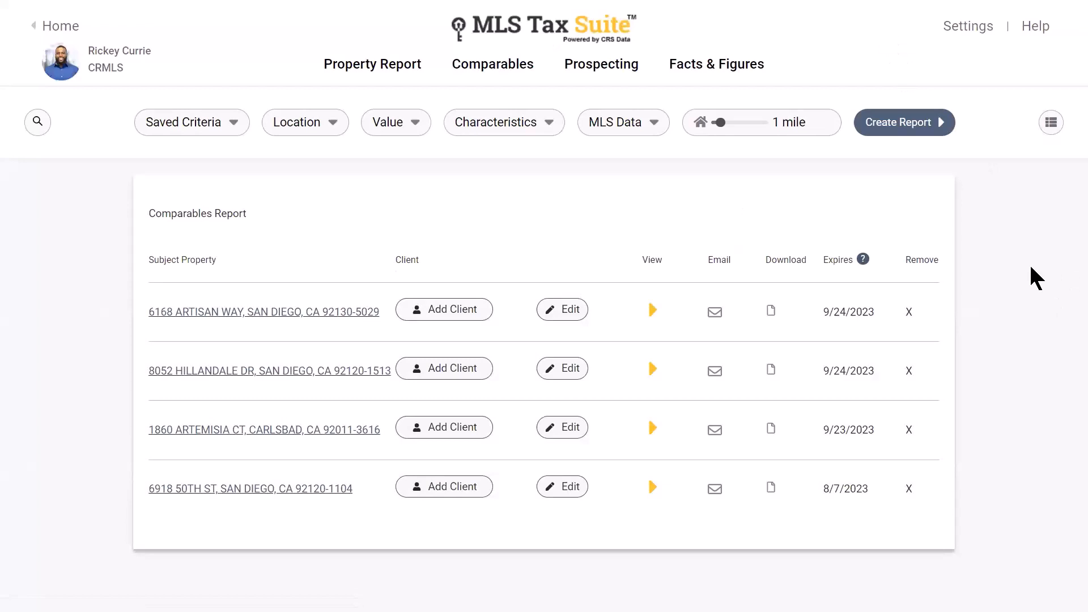
click(319, 318)
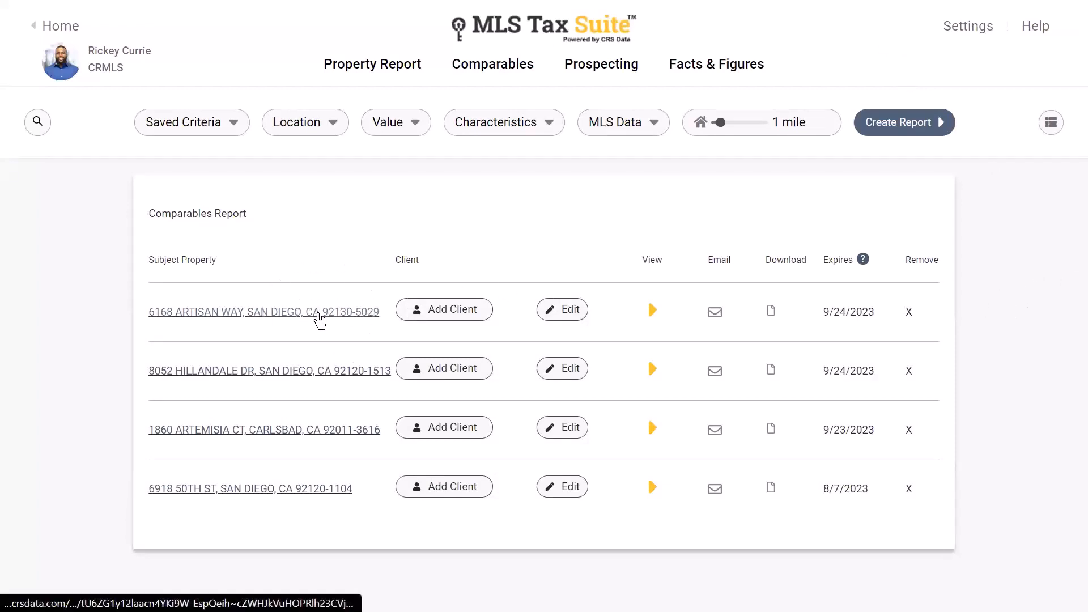
click(435, 313)
click(452, 237)
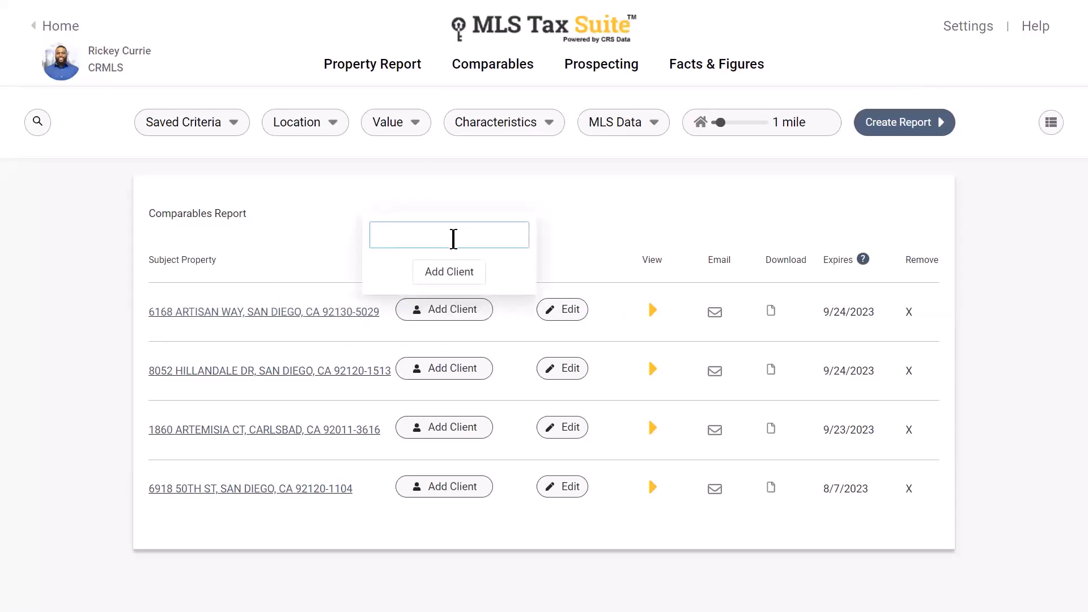
click(600, 203)
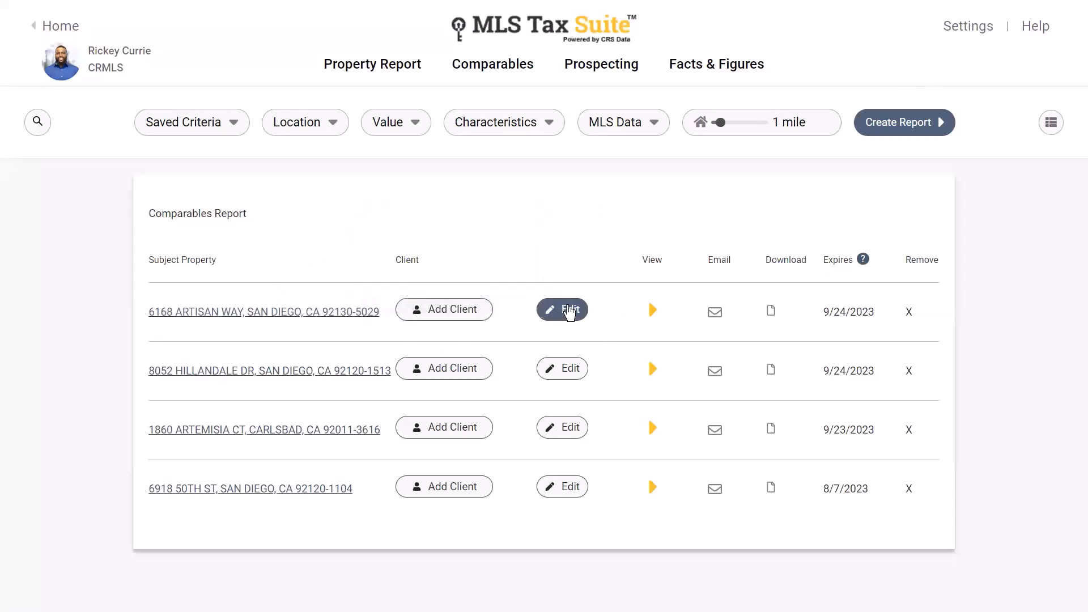
click(570, 312)
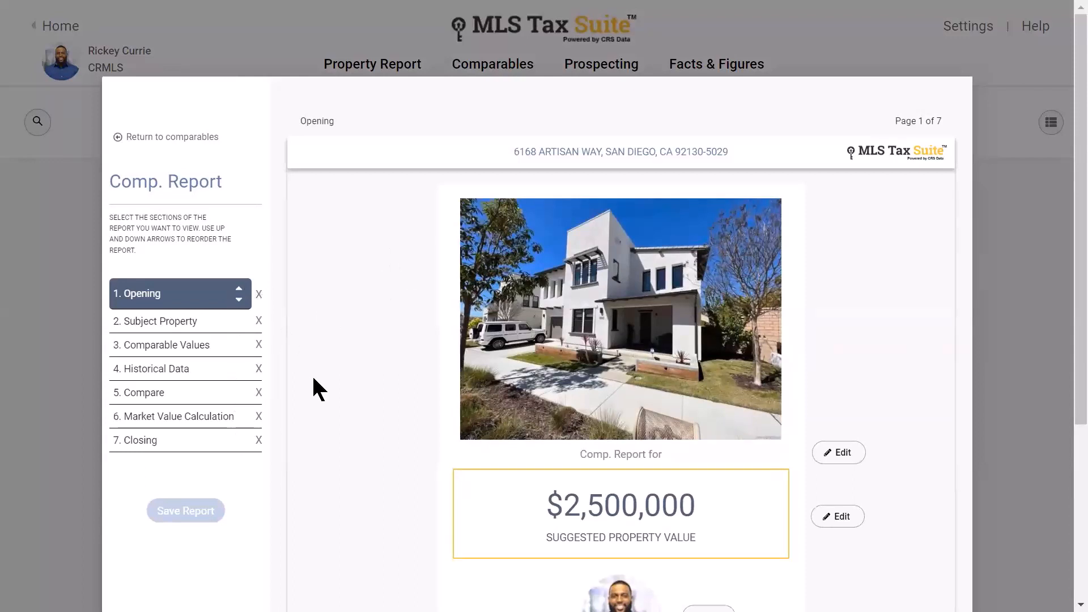
click(137, 321)
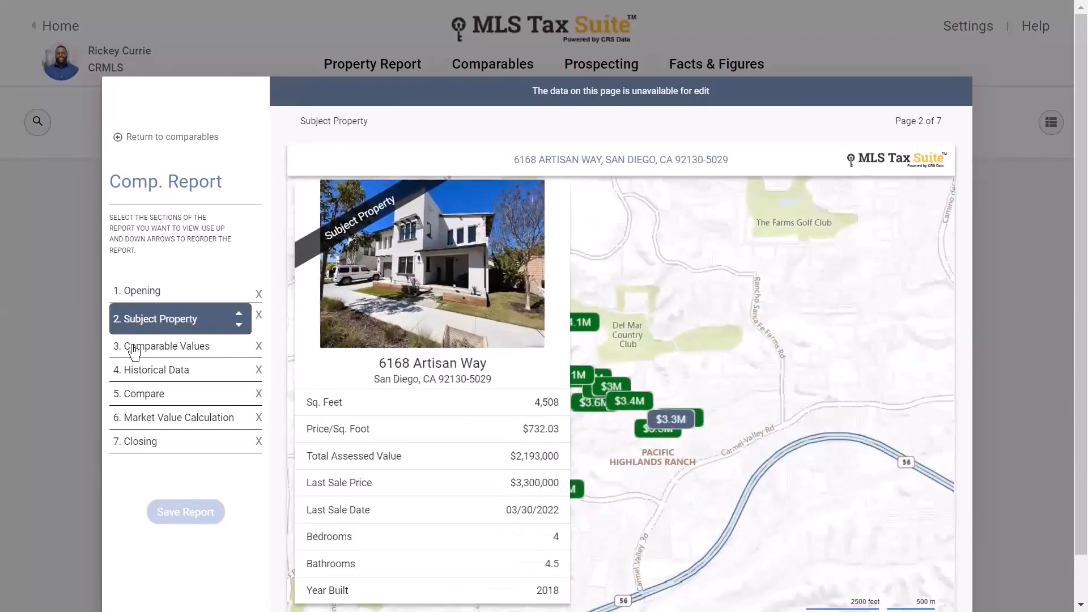
click(134, 353)
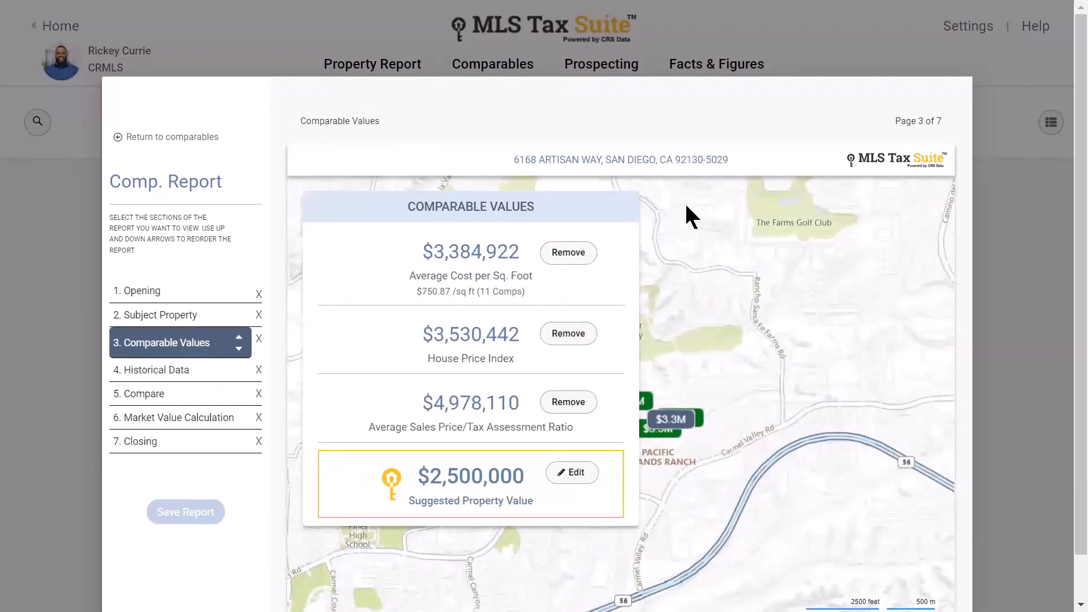
click(1024, 274)
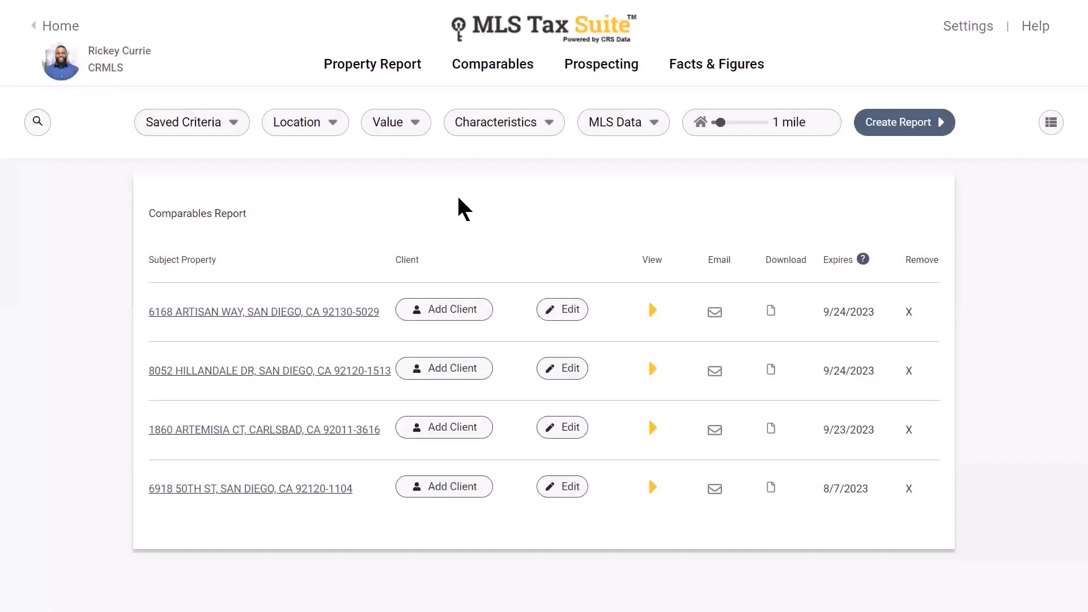
click(651, 313)
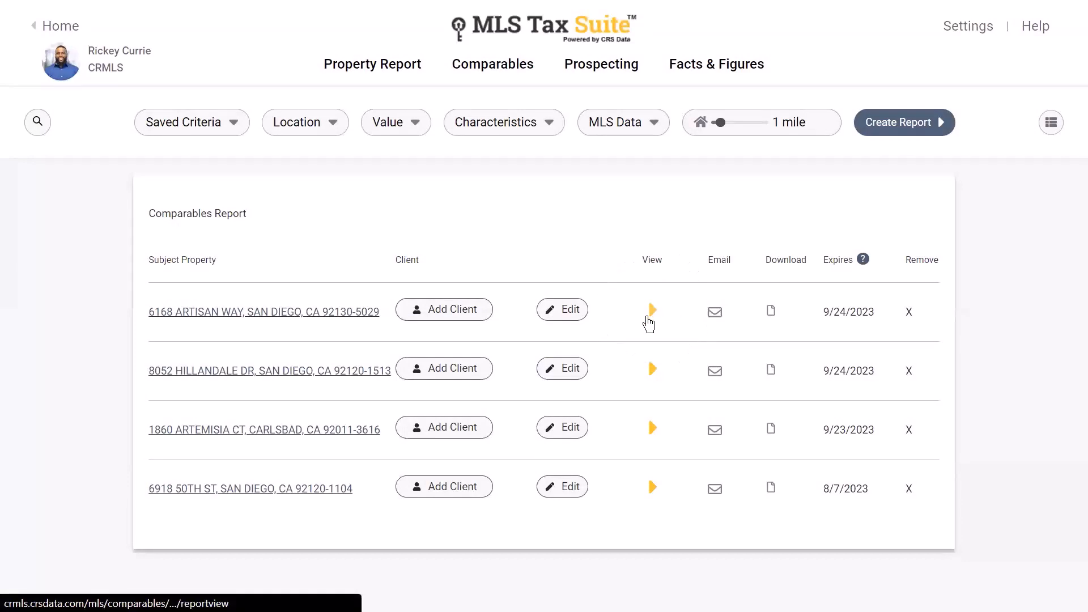
click(651, 310)
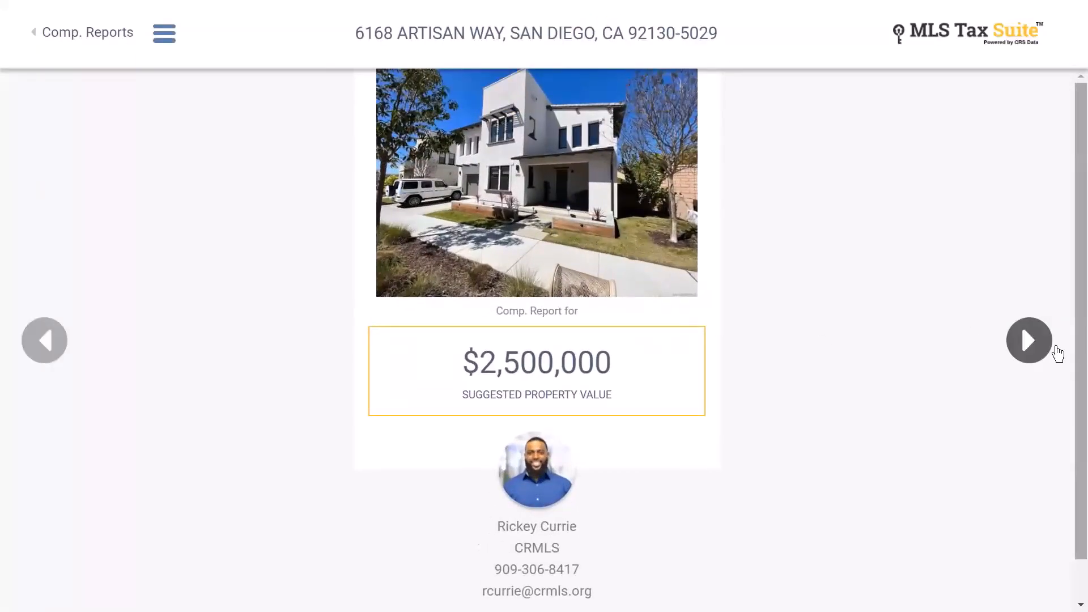
click(1028, 347)
click(1043, 341)
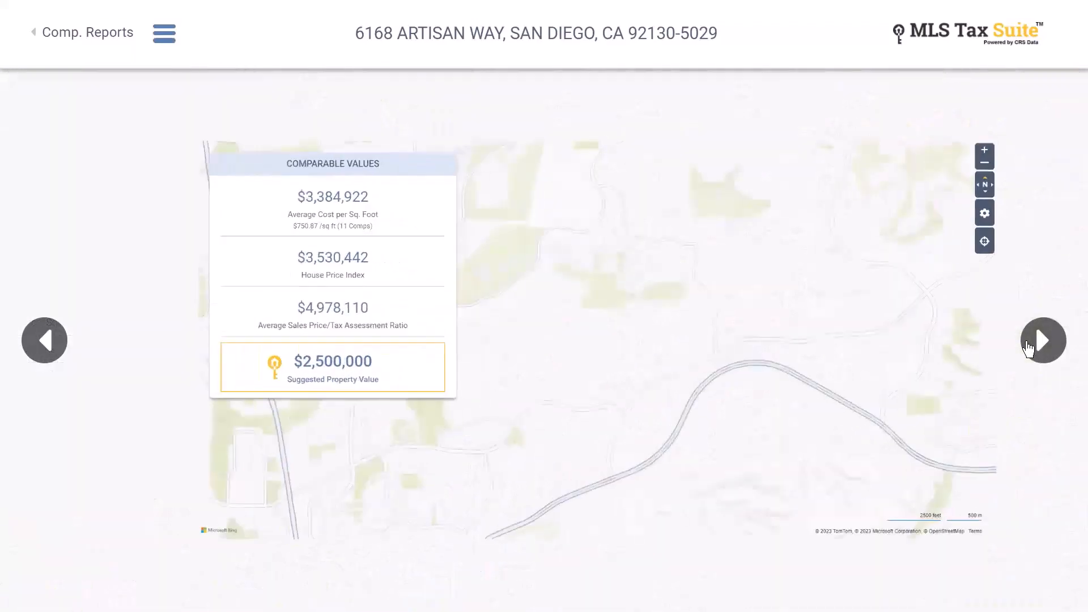
click(1029, 346)
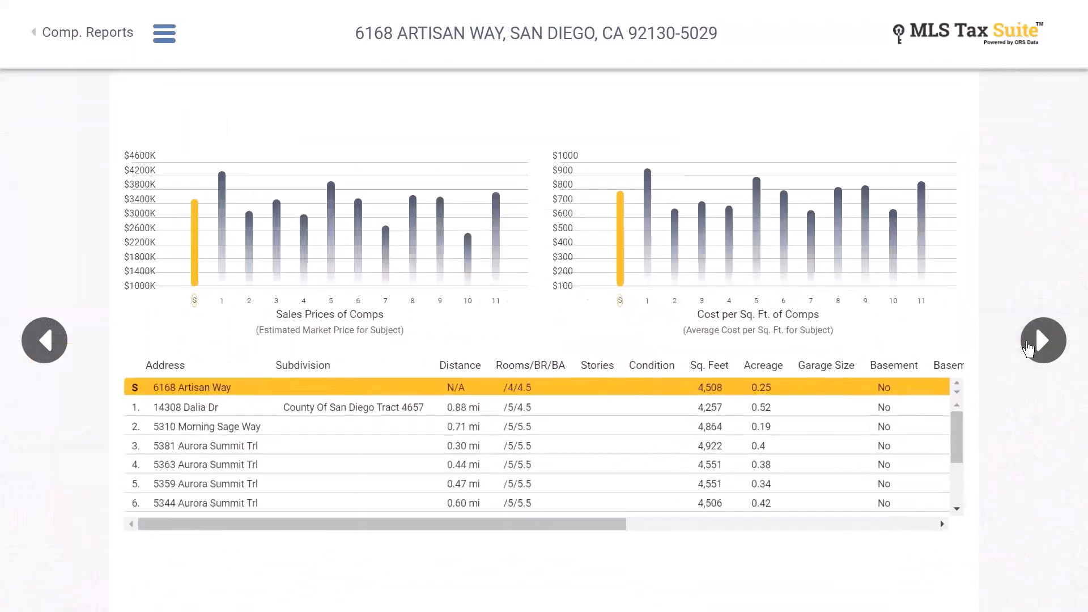
click(1030, 347)
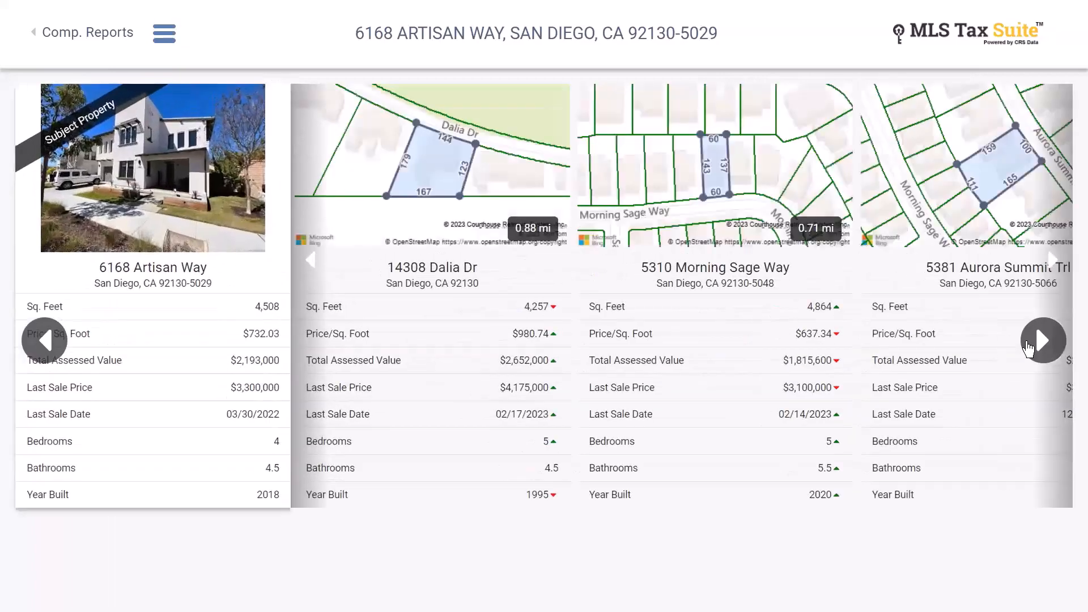
click(1029, 347)
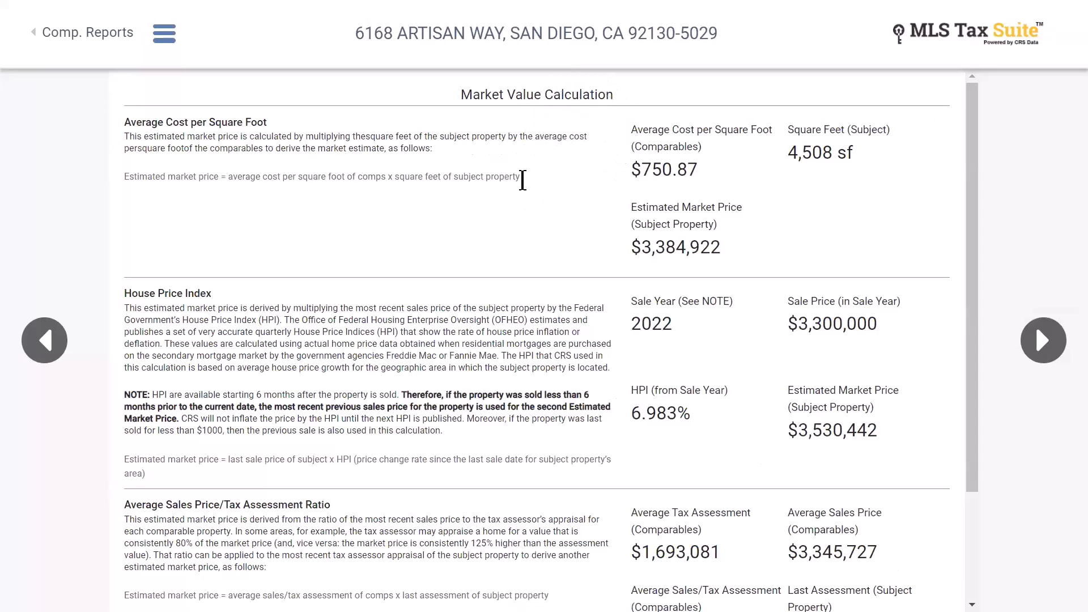
click(43, 35)
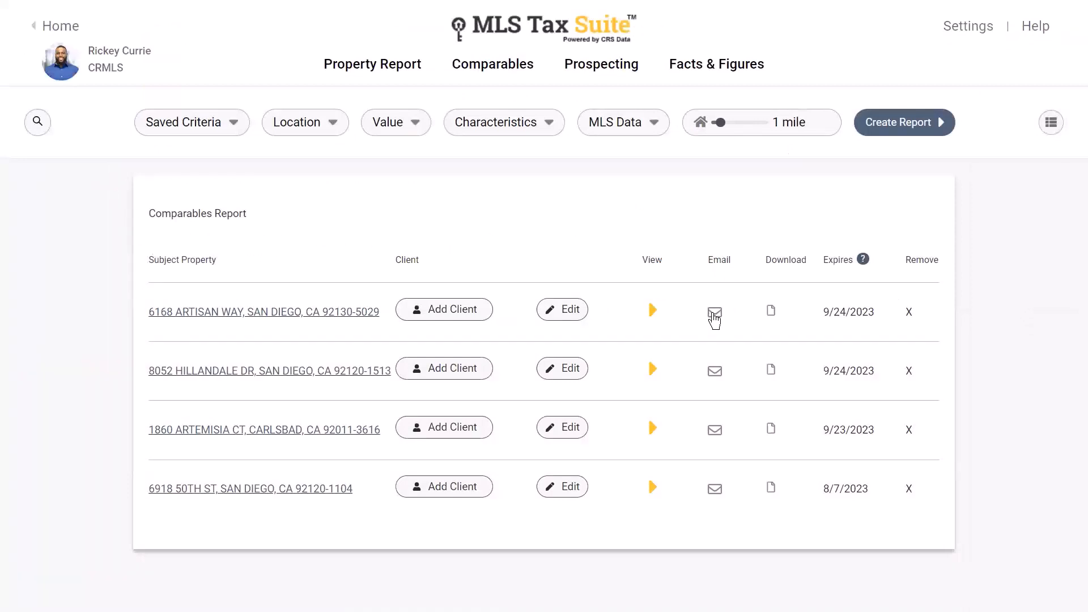
- Switch the comparables to the table-with-map layout and generate the comparables report
click(715, 317)
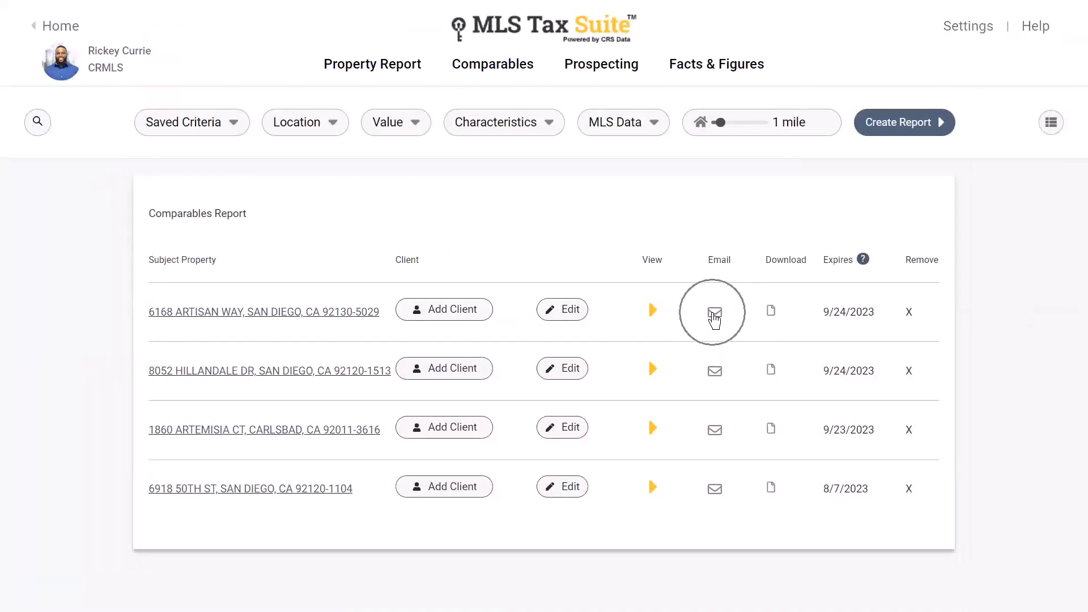
click(769, 315)
click(849, 315)
mouse_move(1052, 133)
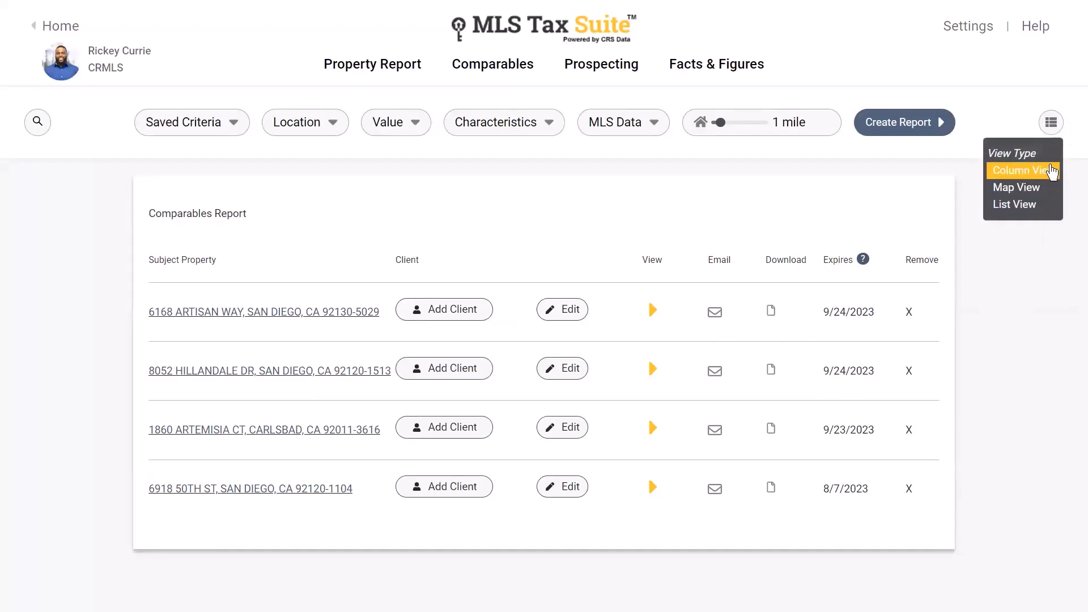
click(1043, 207)
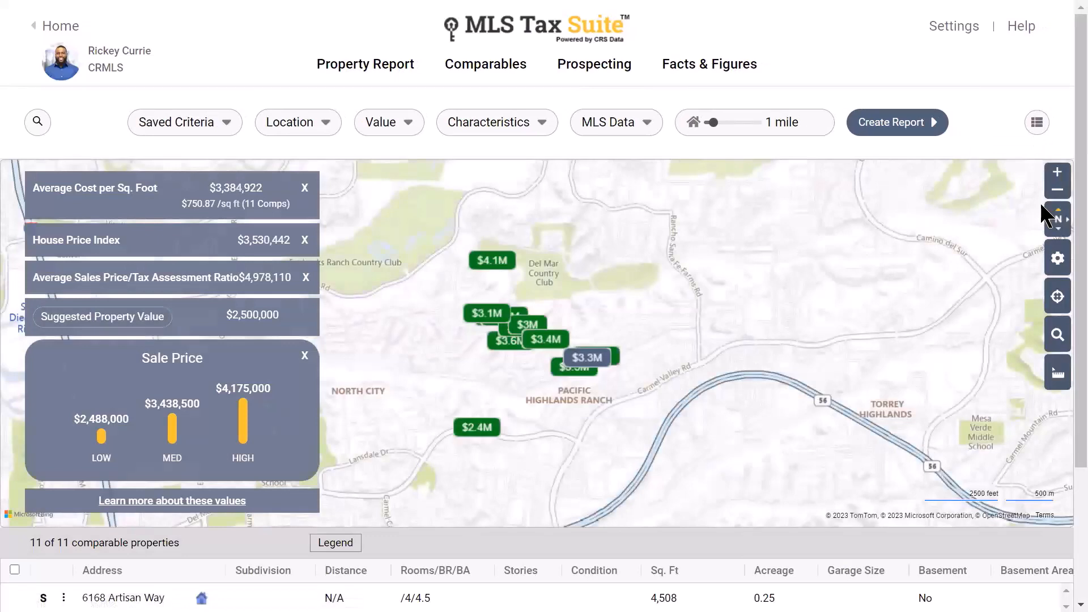
click(920, 134)
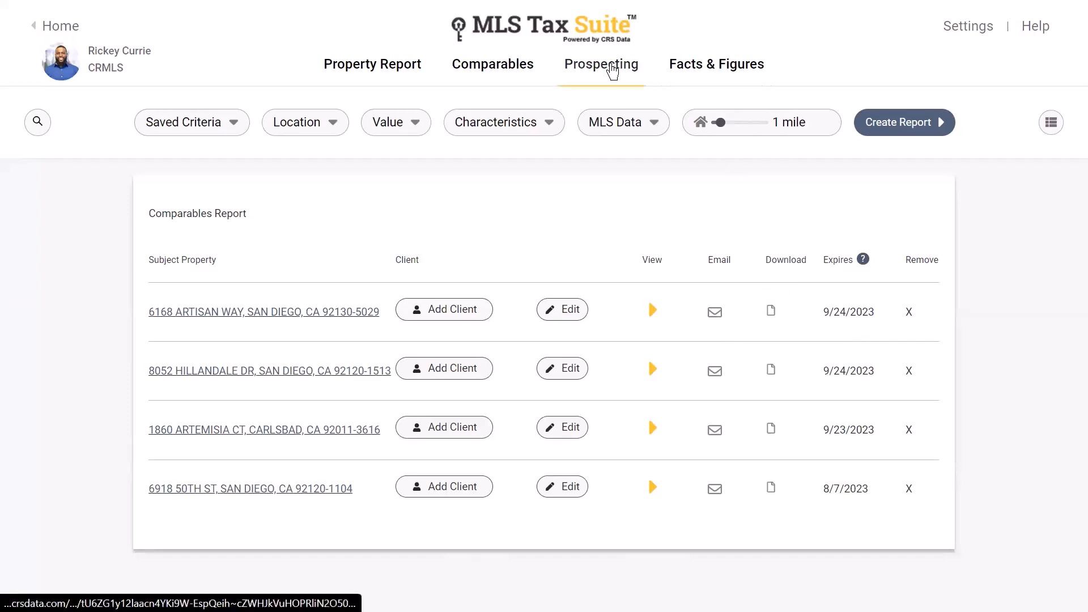
- Open Prospecting, glance at Saved Criteria, and scroll to the ARTISAN WAY, 92130 criteria form
click(612, 69)
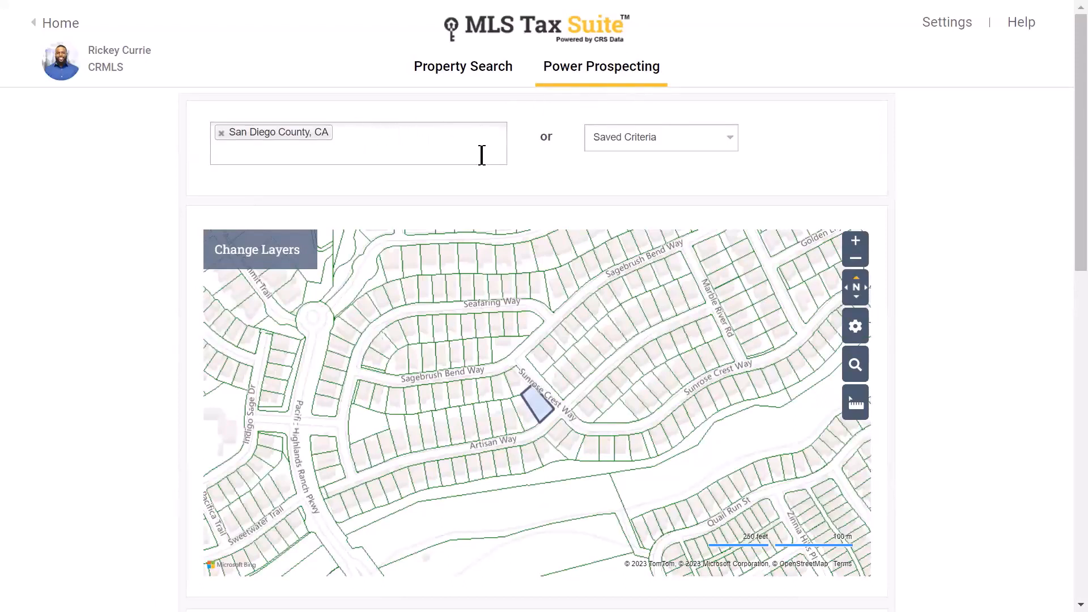
click(686, 149)
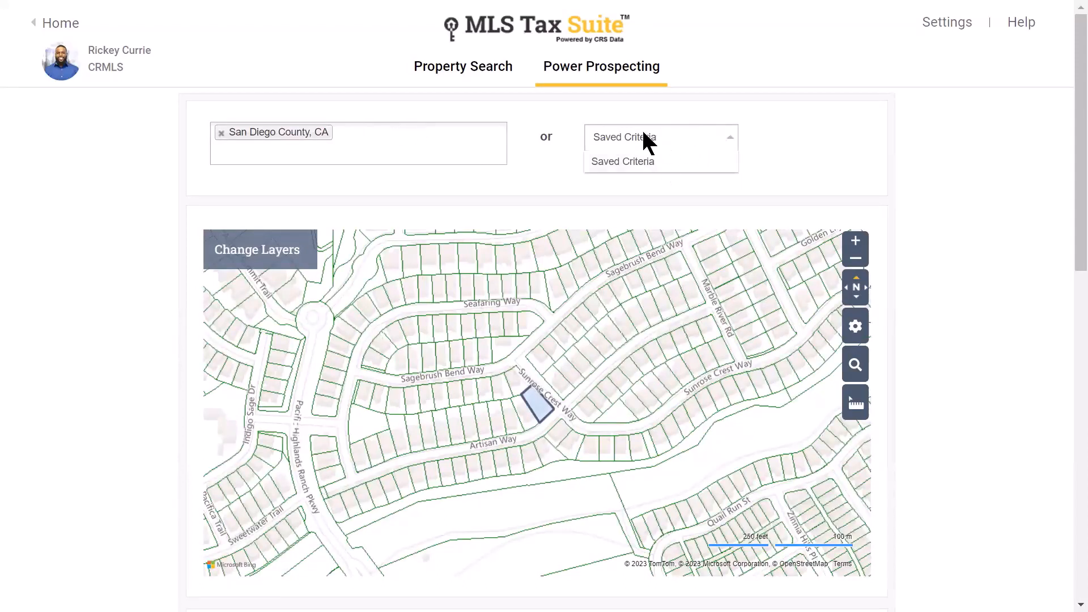
click(691, 135)
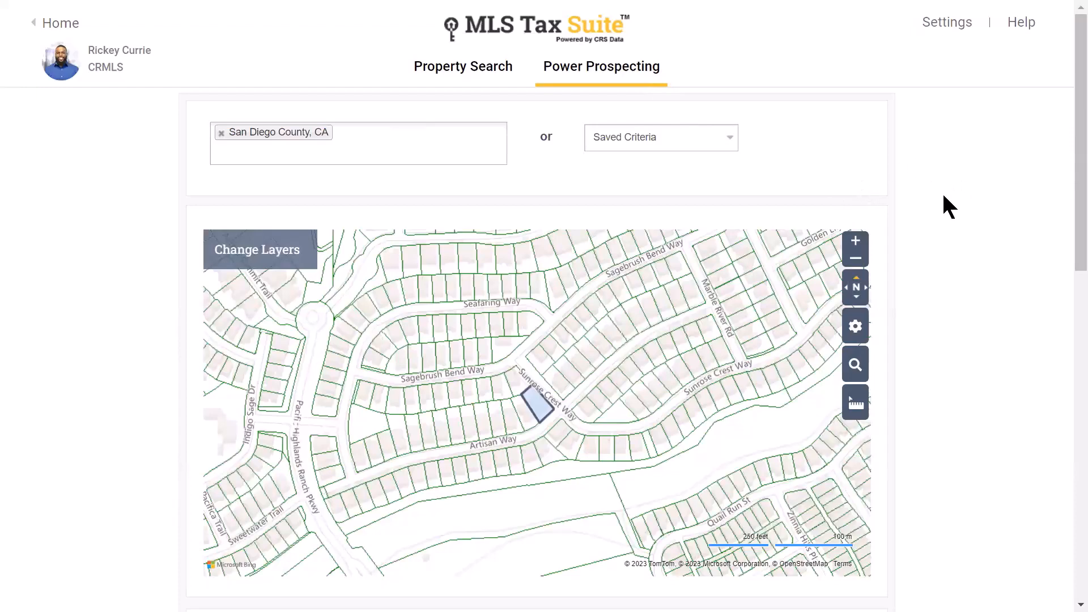
scroll(964, 216, down, 6)
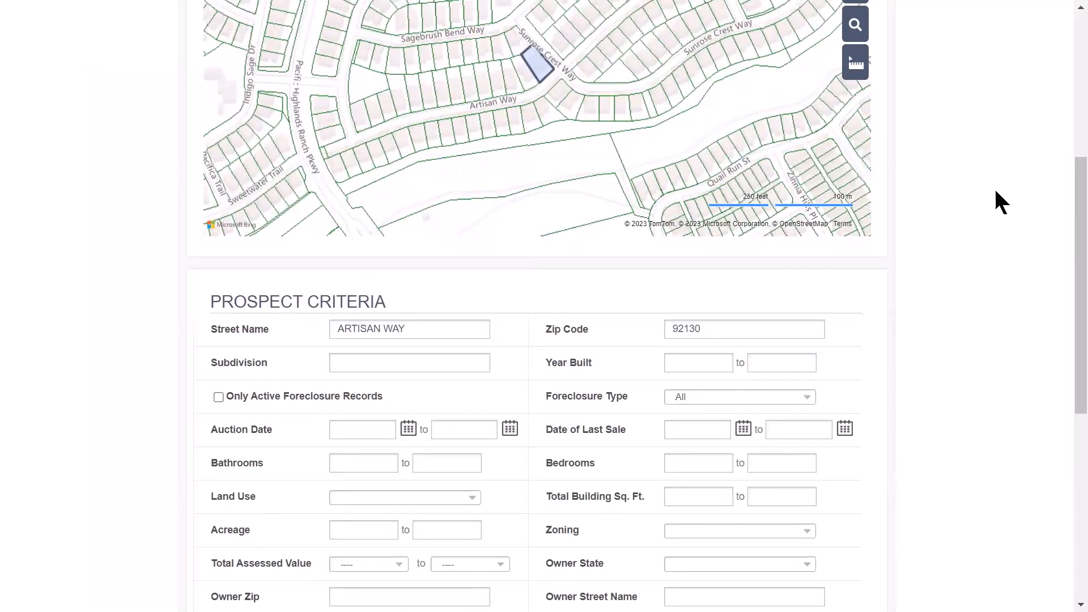
scroll(1018, 223, down, 5)
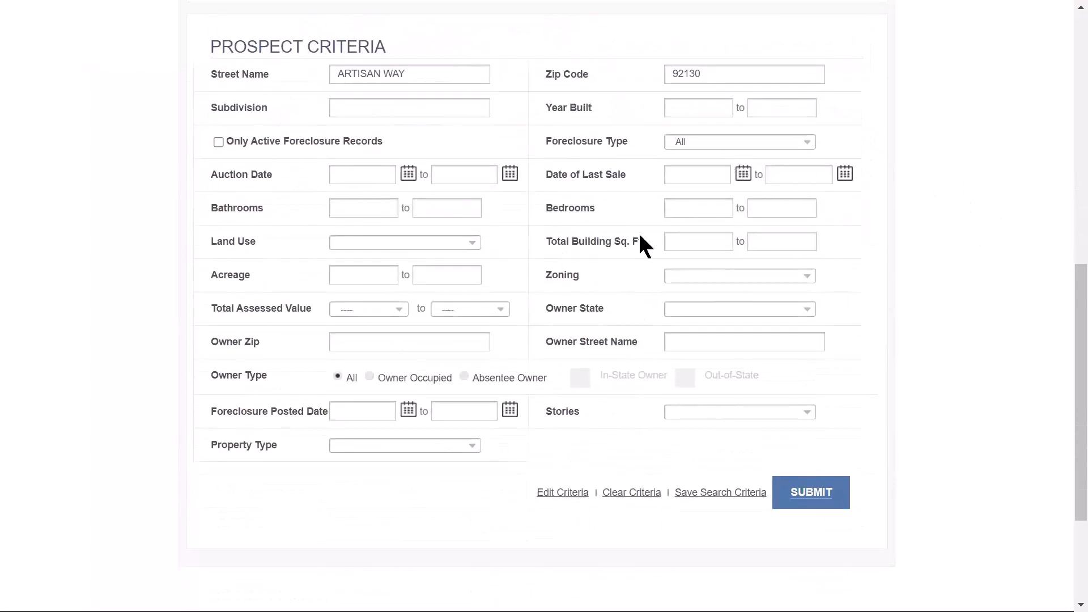
- Delete ARTISAN WAY from Street Name and 92130 from Zip Code
triple_click(433, 76)
key(BackSpace)
triple_click(727, 74)
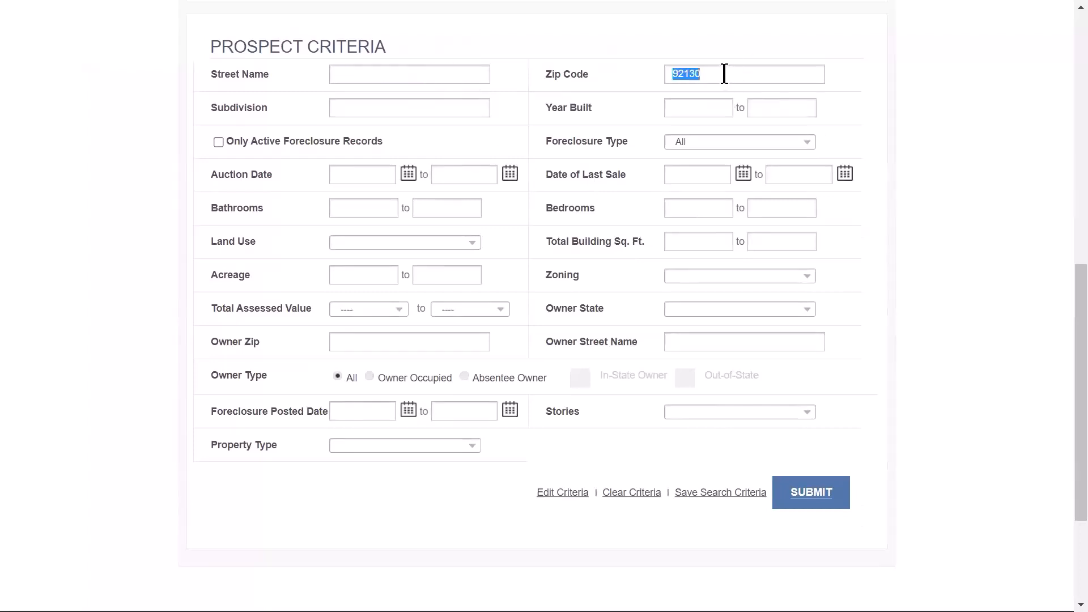
key(BackSpace)
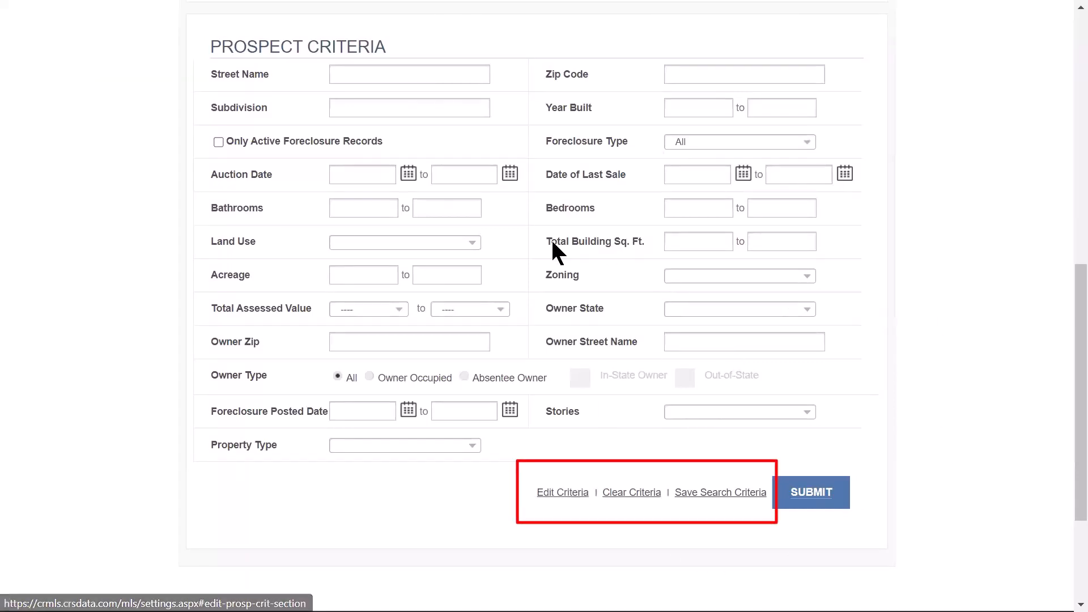
- Point out the Edit Criteria and Clear Criteria links below the prospect criteria
click(573, 504)
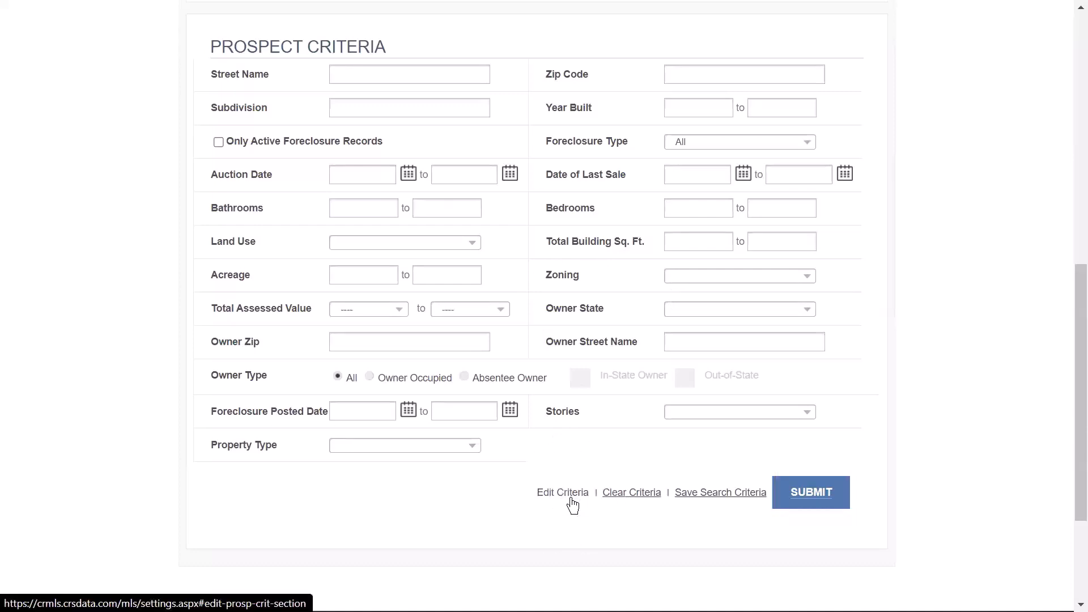
click(640, 500)
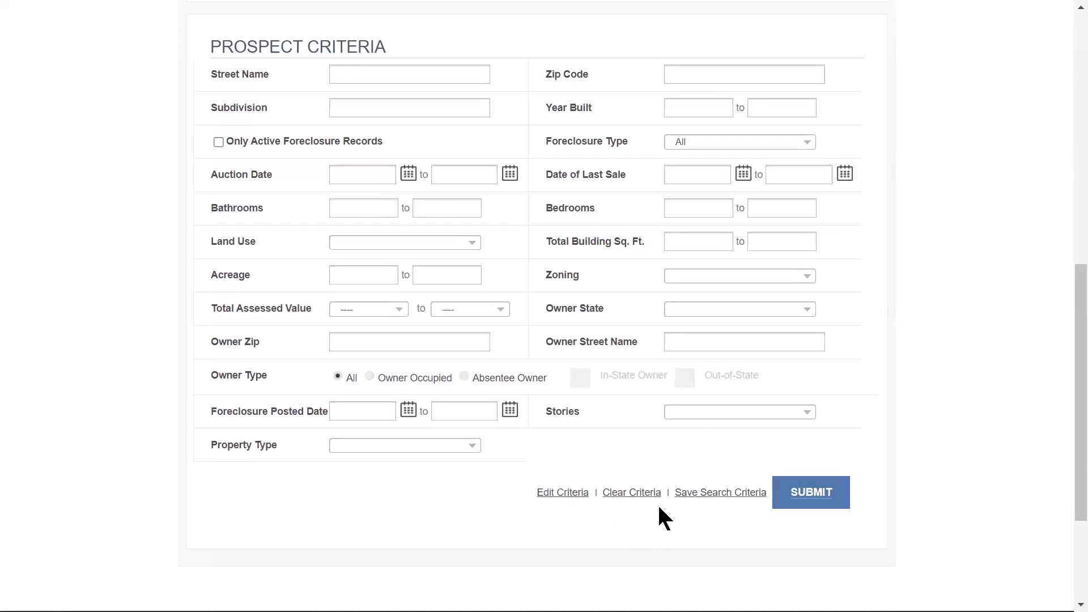
click(562, 498)
scroll(935, 386, up, 1)
scroll(943, 363, up, 7)
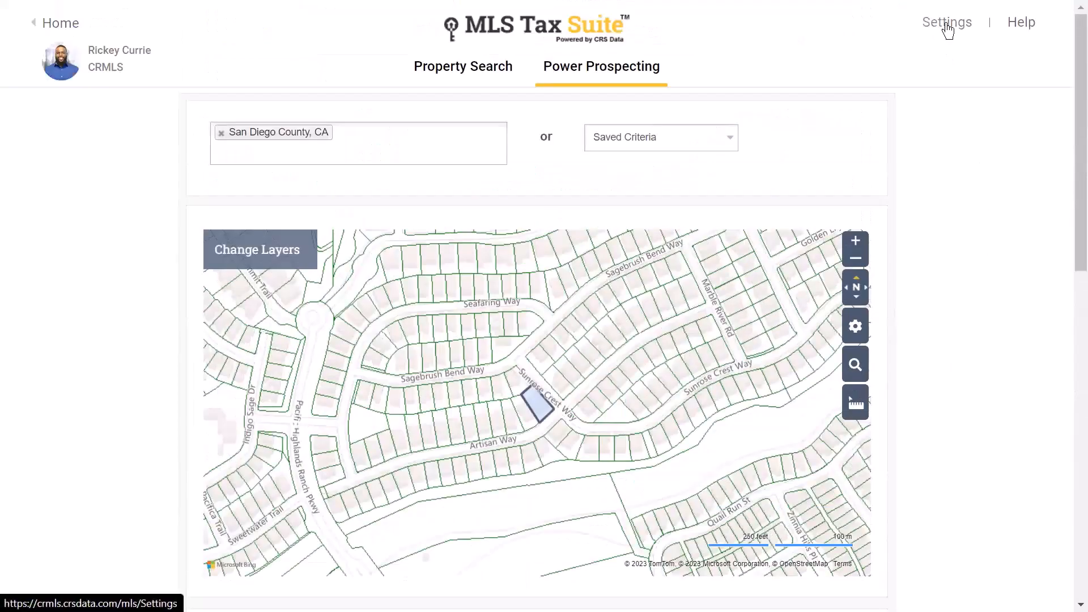
- Open the Prospecting Edit Search Fields settings from the account settings
click(947, 26)
scroll(935, 250, down, 7)
scroll(944, 261, down, 6)
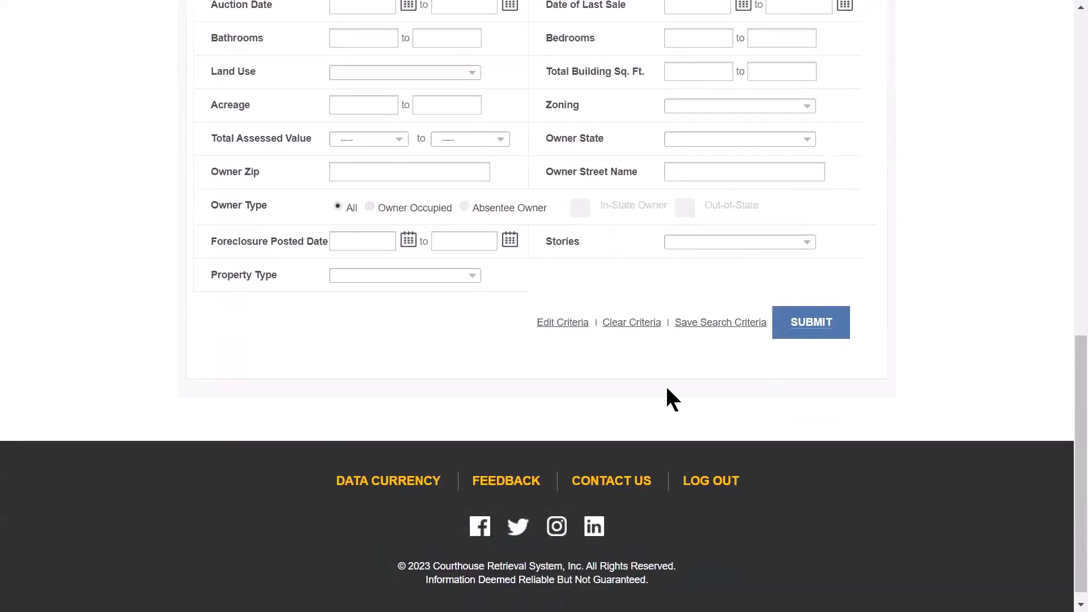
click(563, 325)
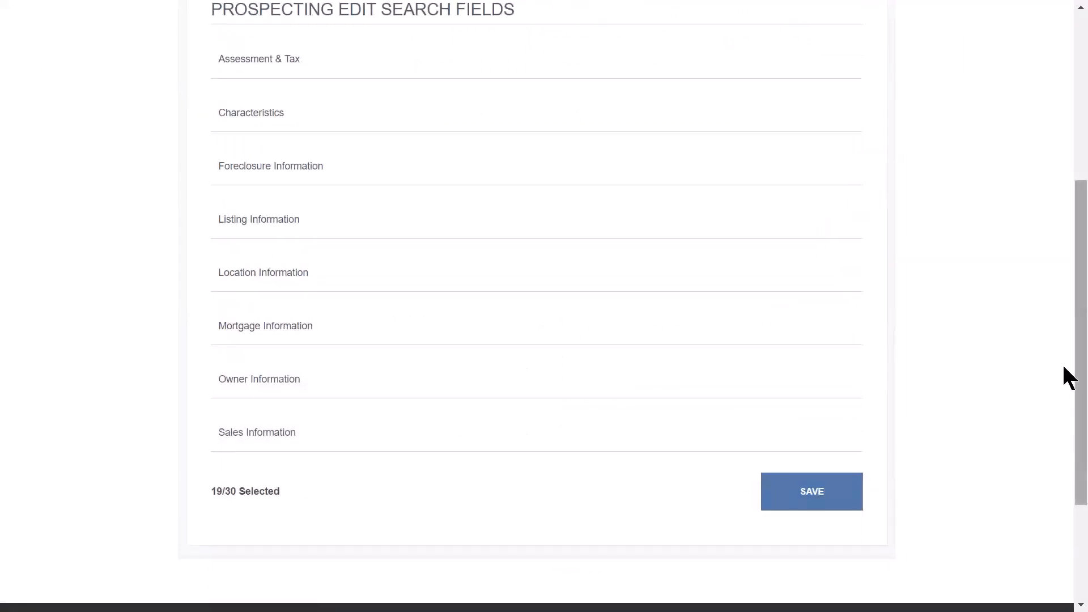
scroll(1064, 367, up, 5)
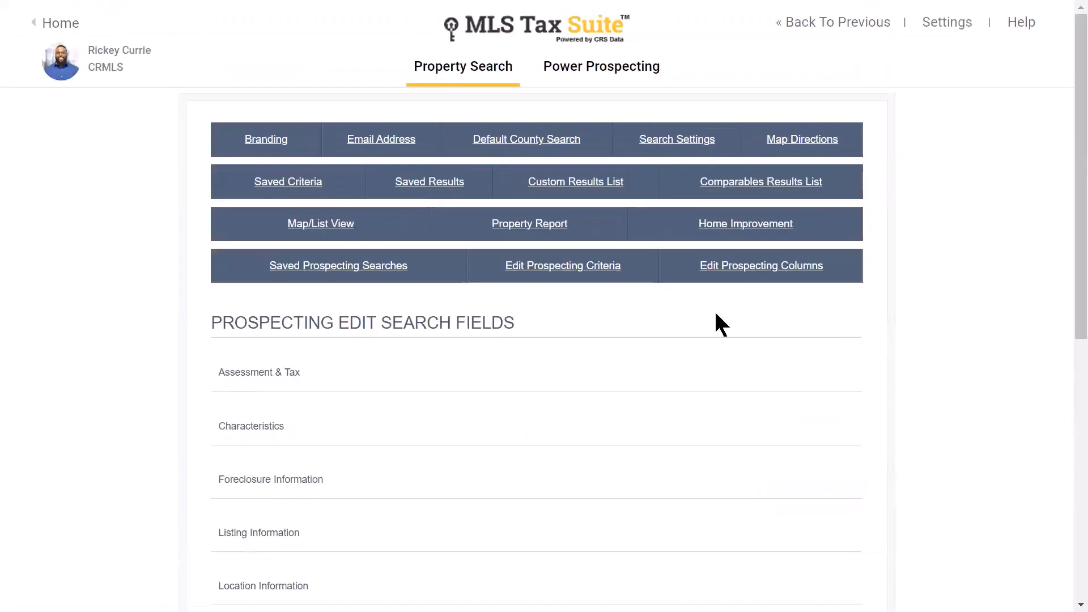
click(586, 274)
scroll(336, 359, down, 2)
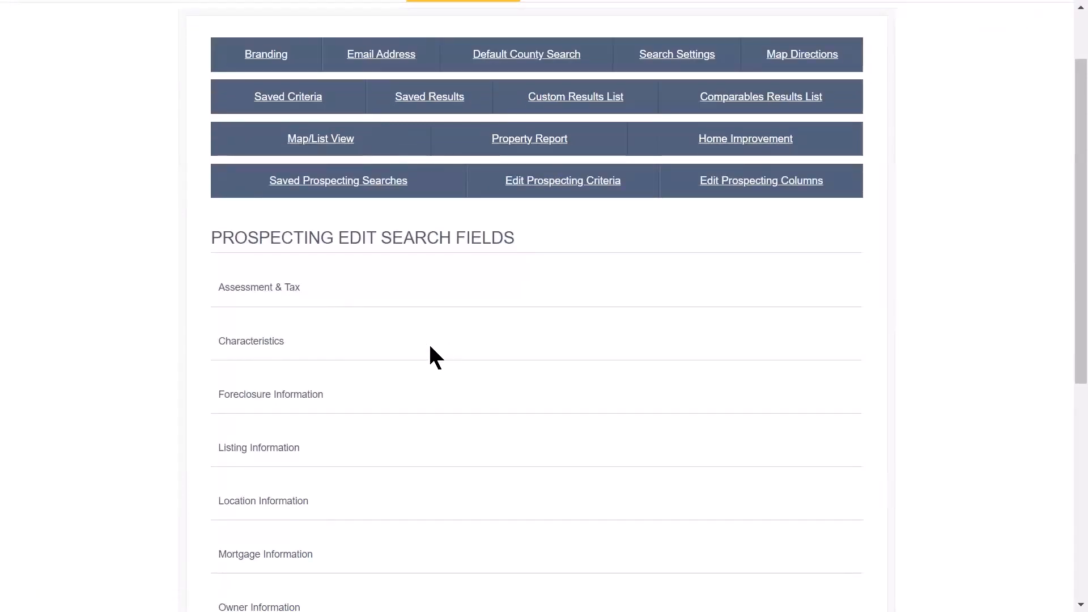
- Under Assessment & Tax, include Assessment Value and reorder Bathrooms among the selected criteria
click(259, 292)
click(373, 310)
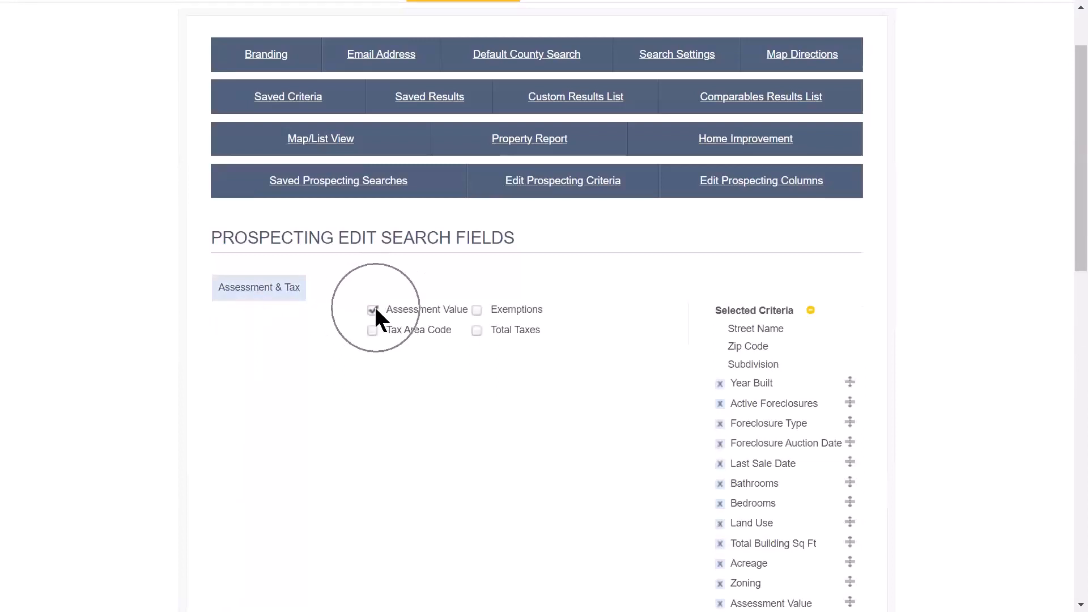
click(371, 326)
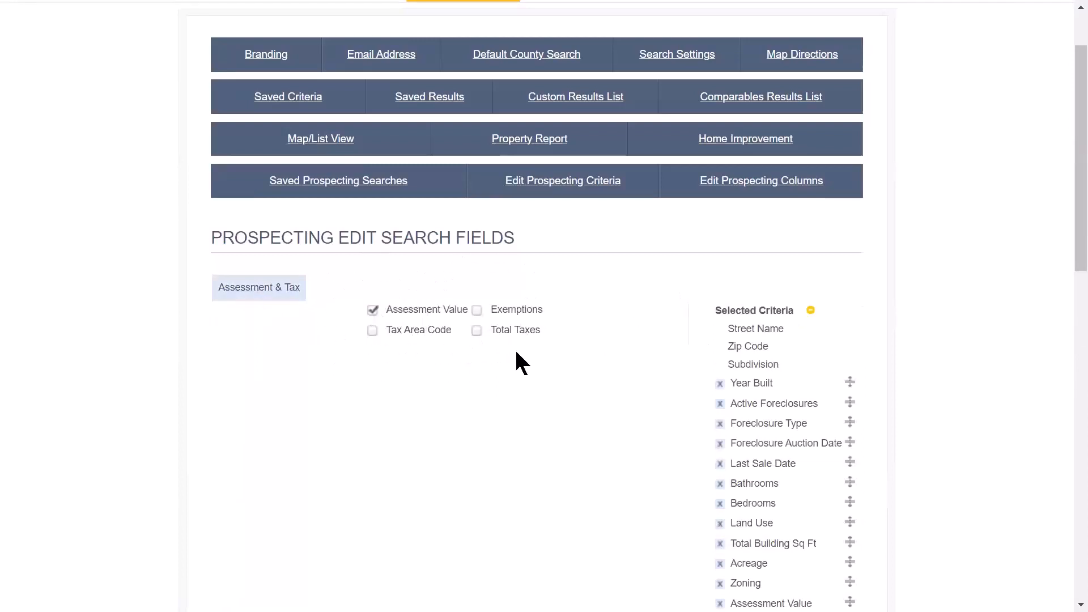
scroll(515, 363, down, 3)
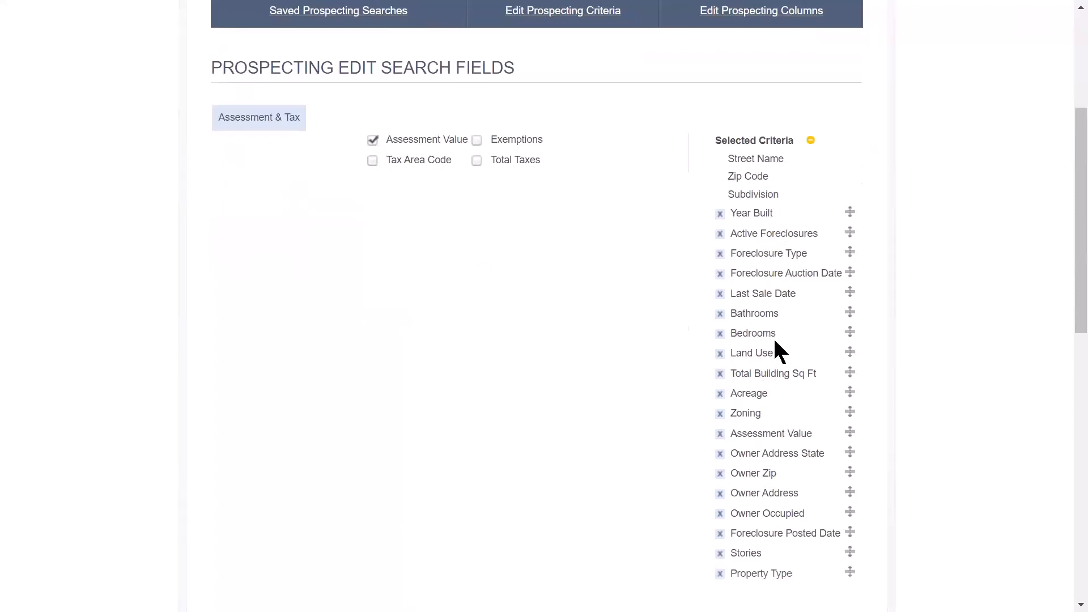
click(723, 315)
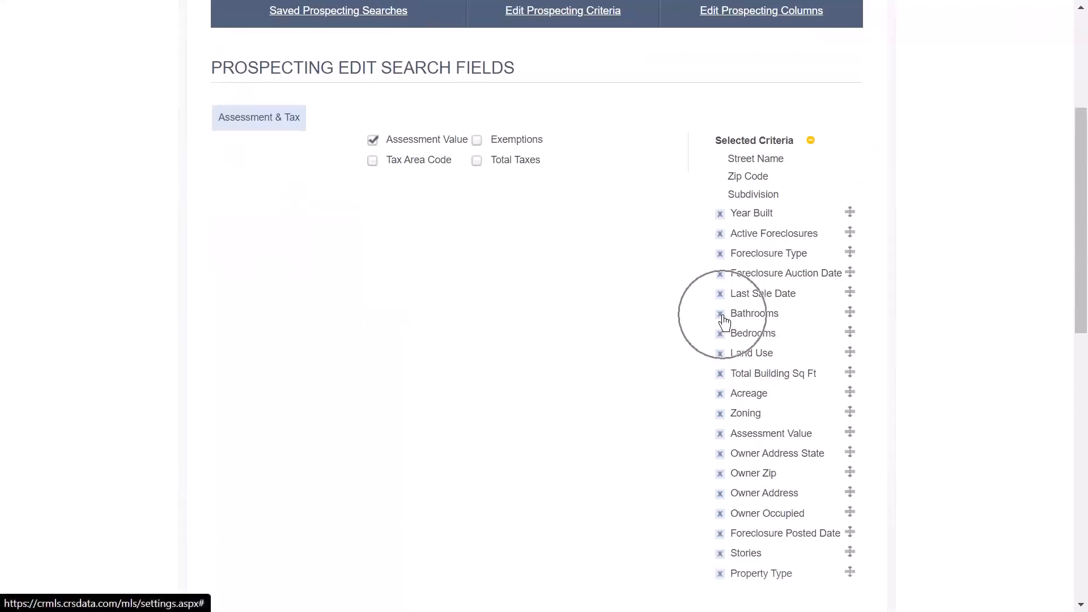
mouse_move(852, 310)
mouse_down()
mouse_move(850, 334)
mouse_move(853, 293)
mouse_move(858, 329)
mouse_move(853, 313)
mouse_up()
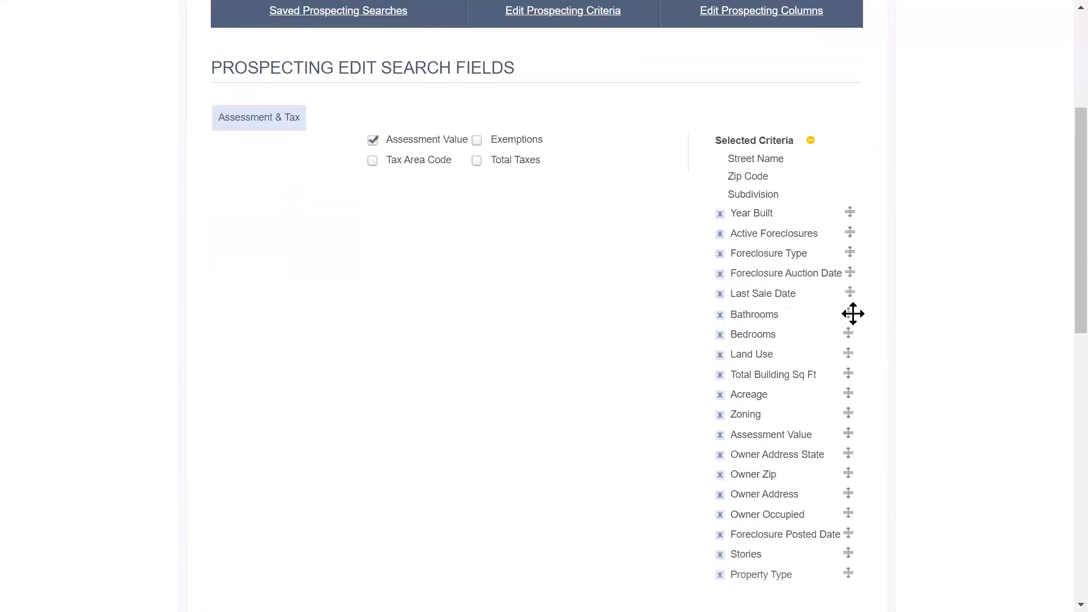
- Browse the Characteristics, Foreclosure Information and Listing Information categories, then scroll down the settings
click(261, 120)
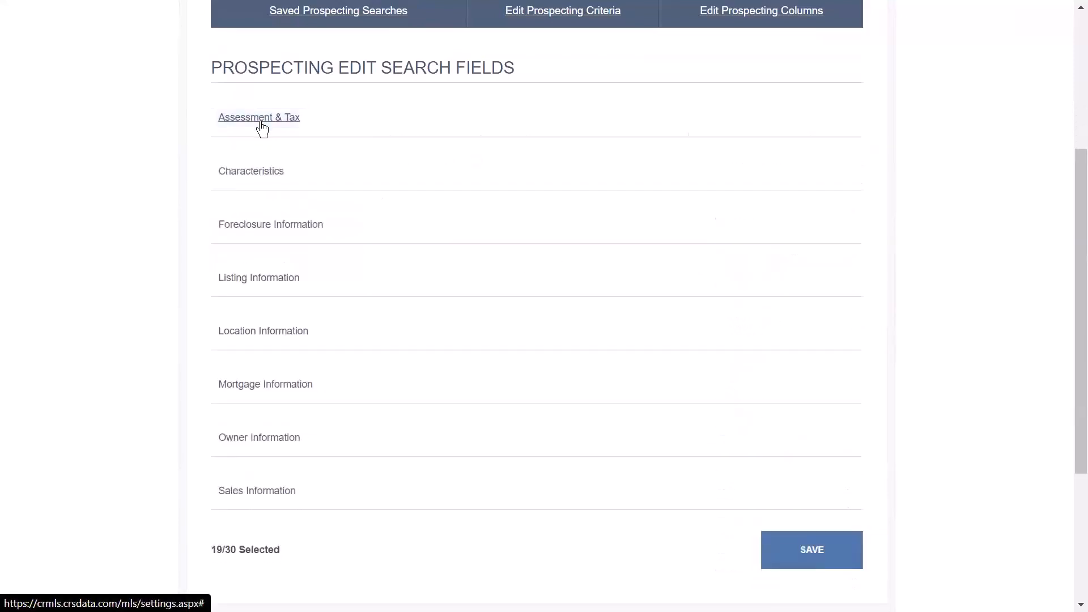
click(255, 177)
click(254, 177)
click(316, 227)
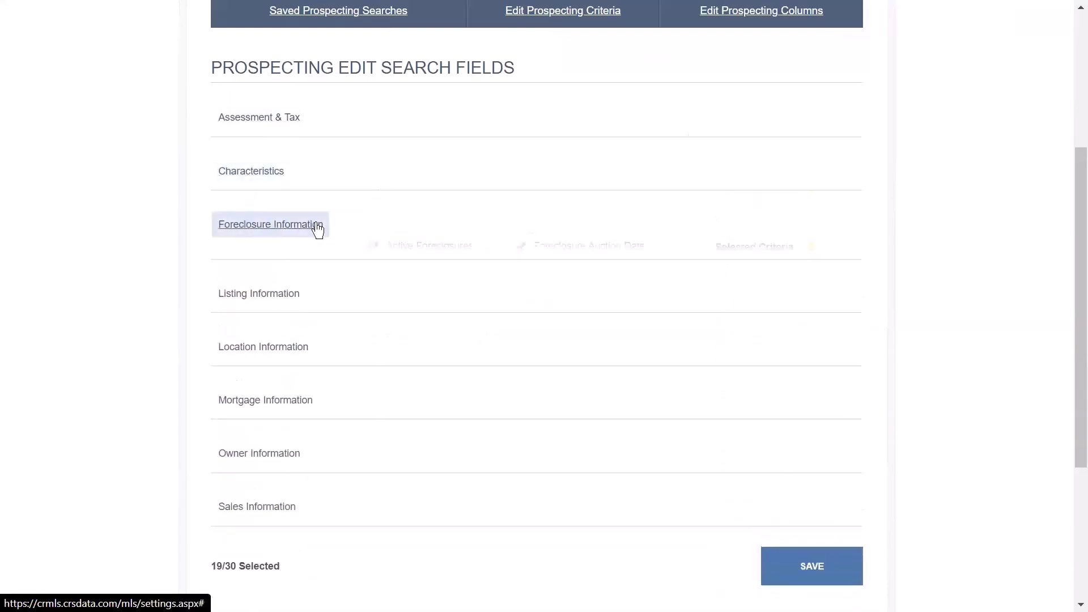
click(286, 227)
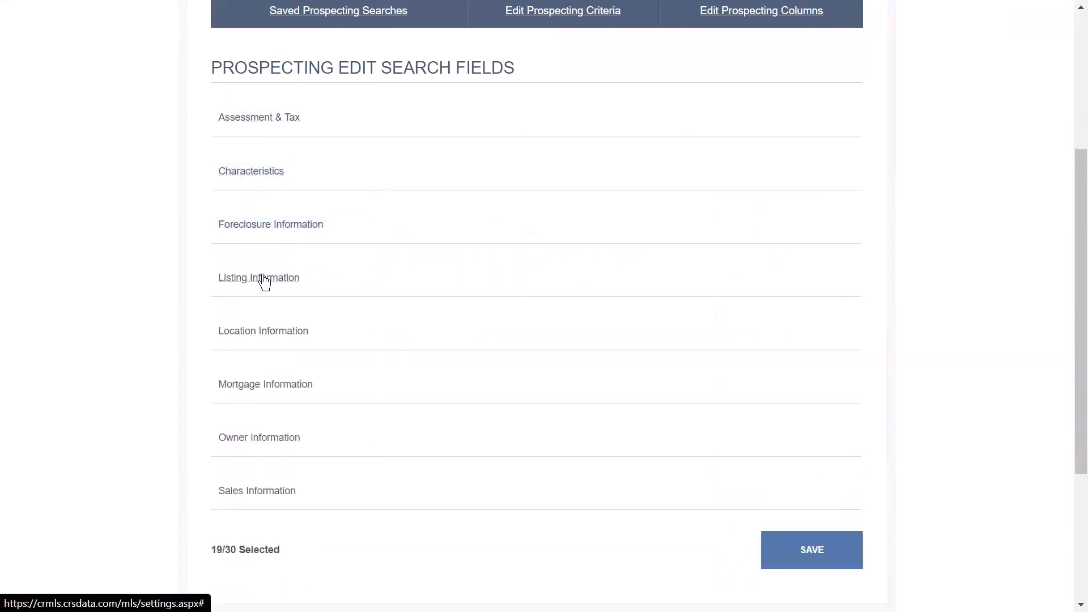
click(264, 281)
click(283, 283)
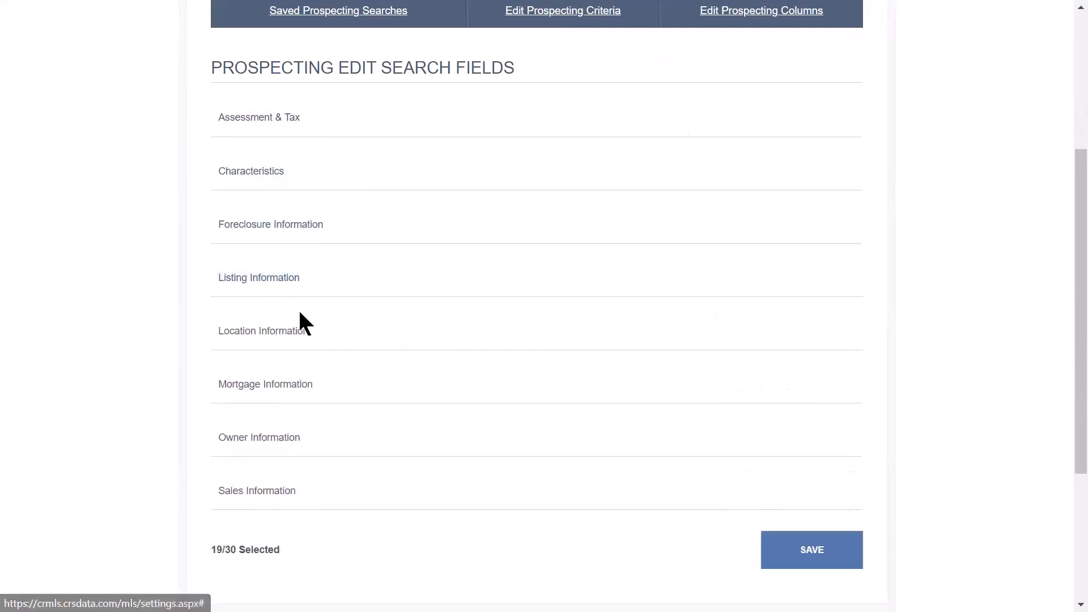
scroll(300, 313, down, 2)
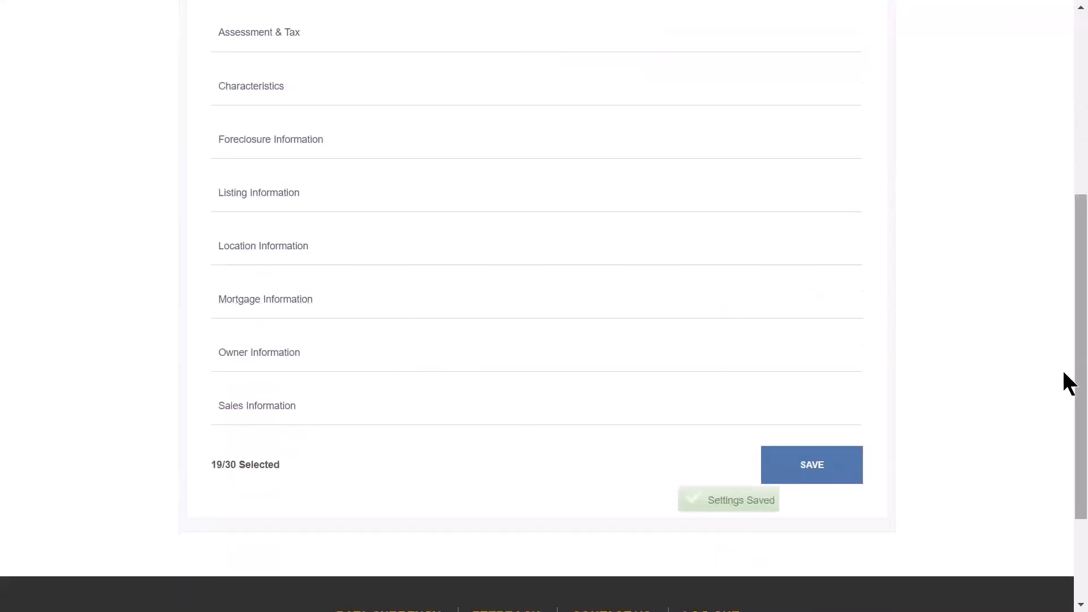
drag(1064, 297, 1064, 116)
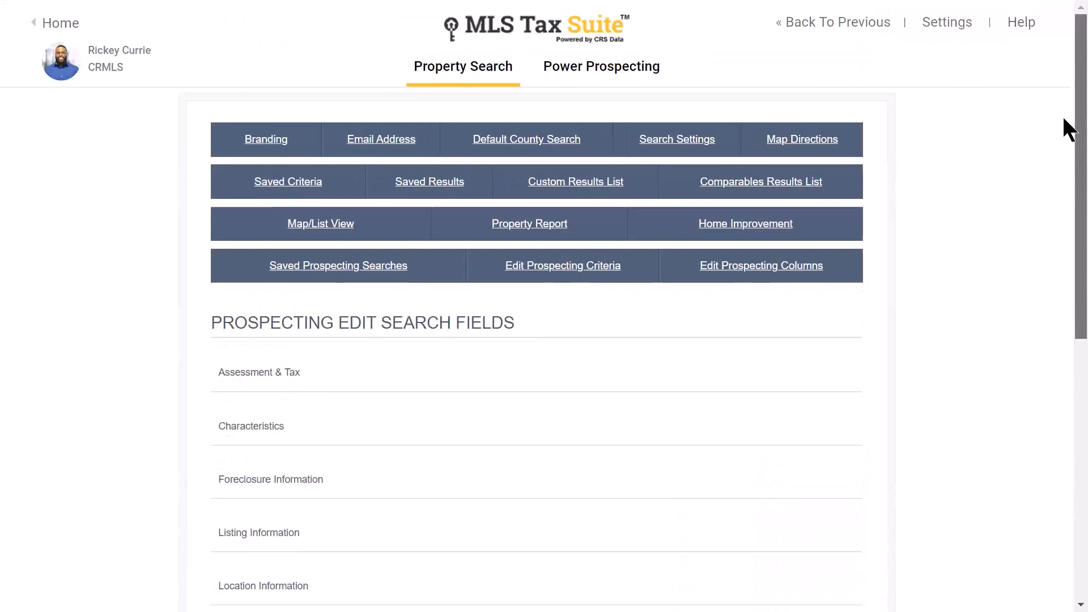
- Go back to Power Prospecting and clear the existing street name and zip code criteria
click(833, 30)
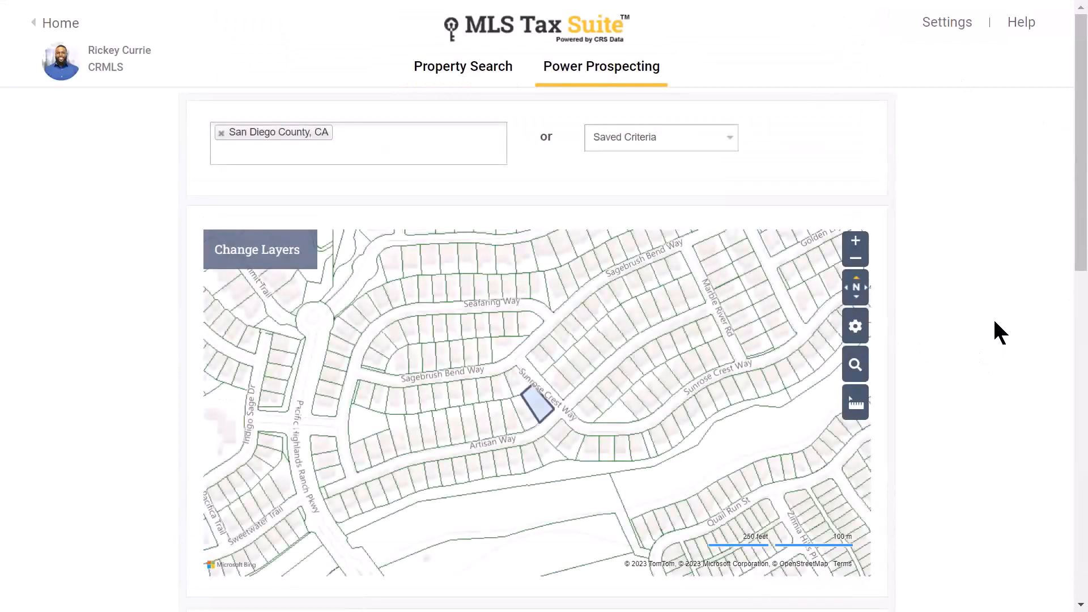
scroll(987, 310, down, 3)
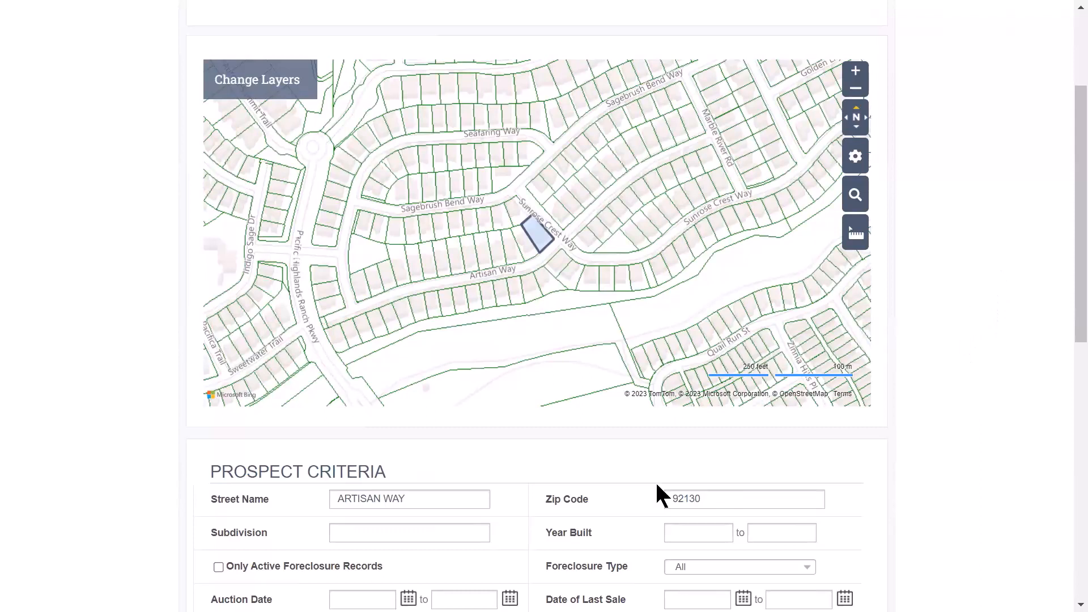
double_click(440, 498)
triple_click(440, 499)
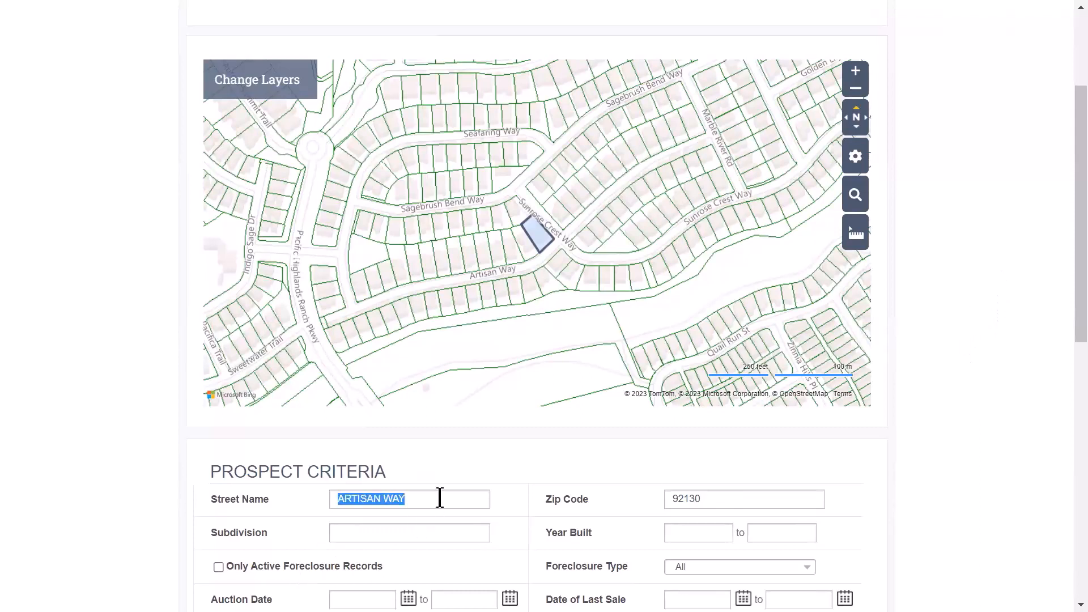
key(BackSpace)
double_click(732, 497)
key(BackSpace)
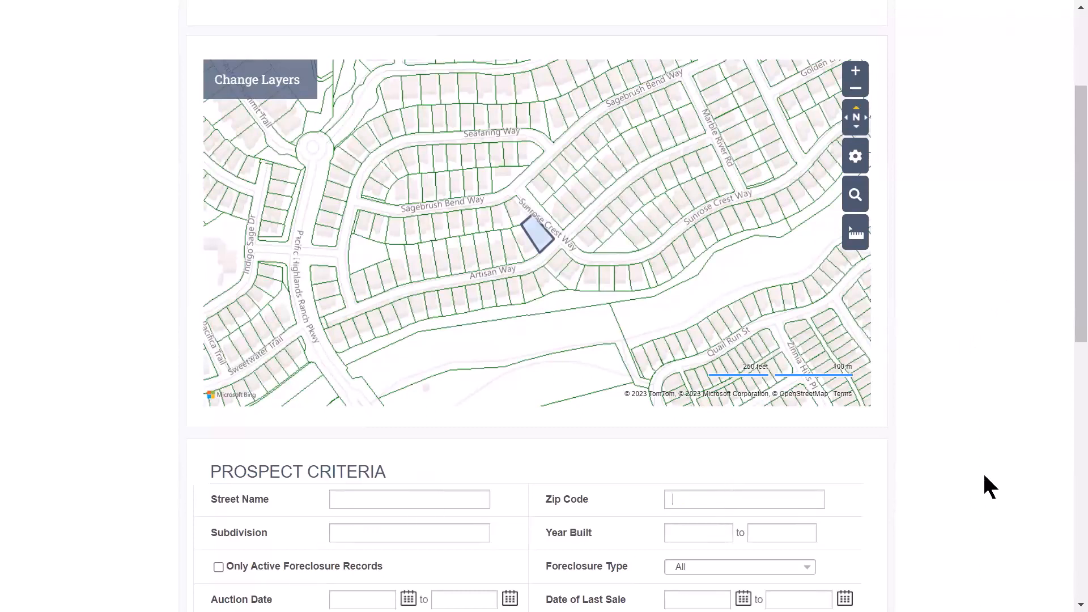
- Set the prospecting criteria to zip code 92130 with owner state Arizona
scroll(984, 429, down, 3)
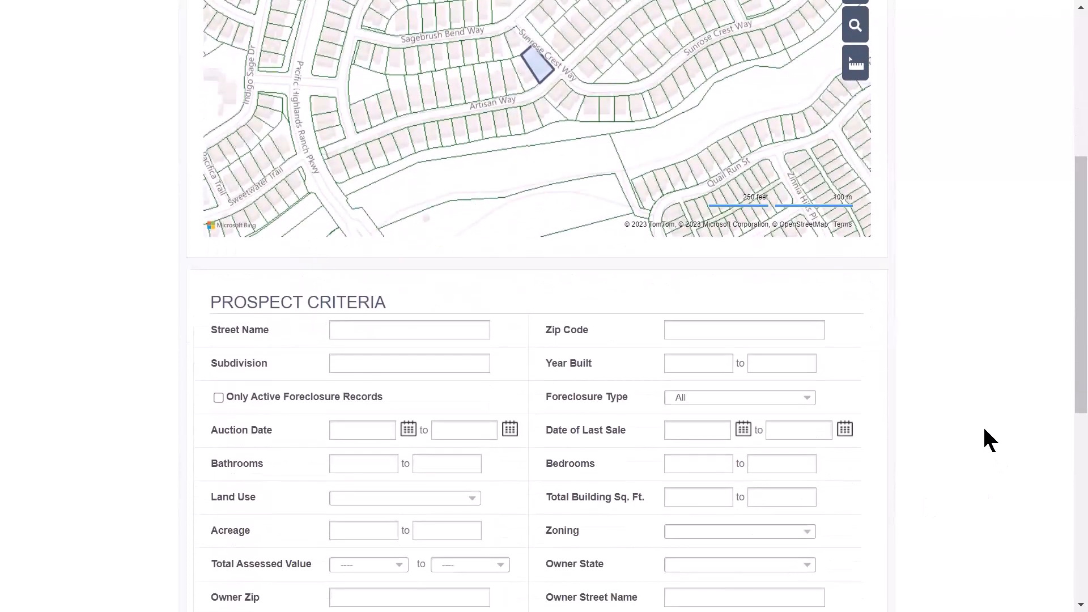
click(693, 324)
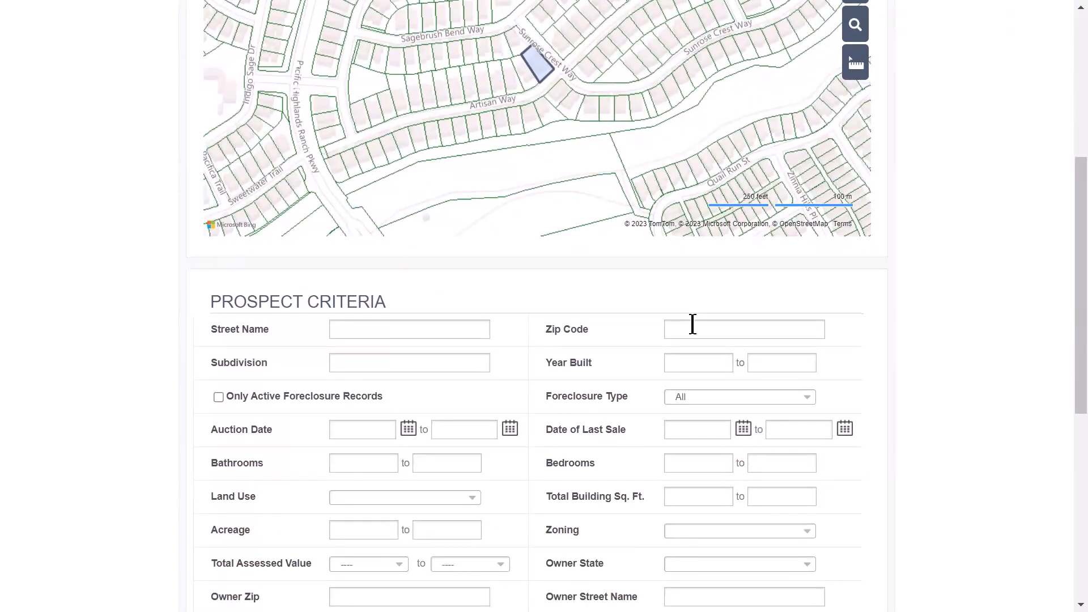
text(92130)
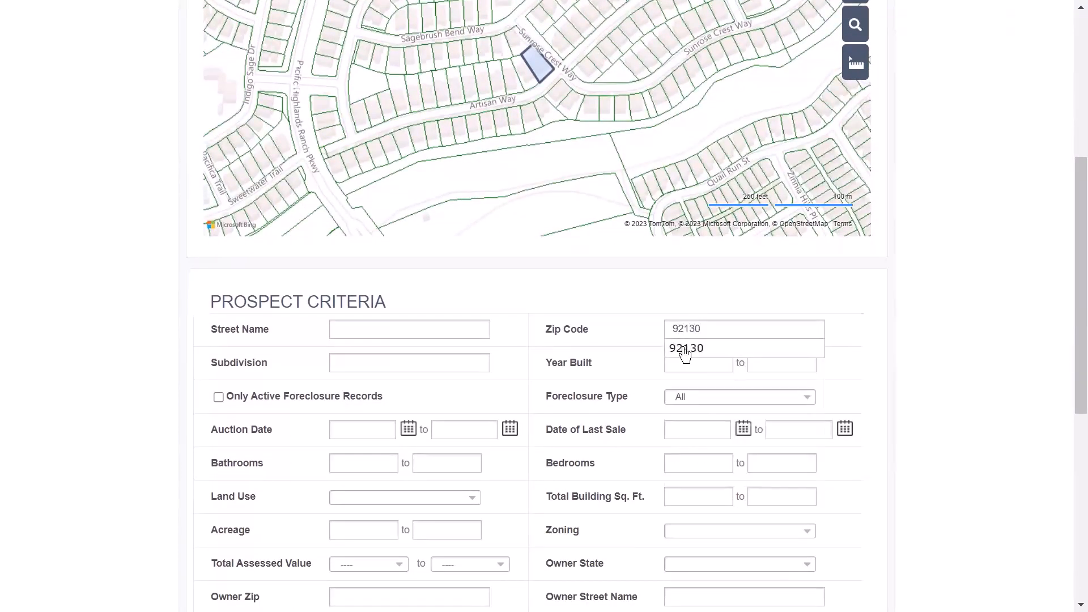
click(684, 347)
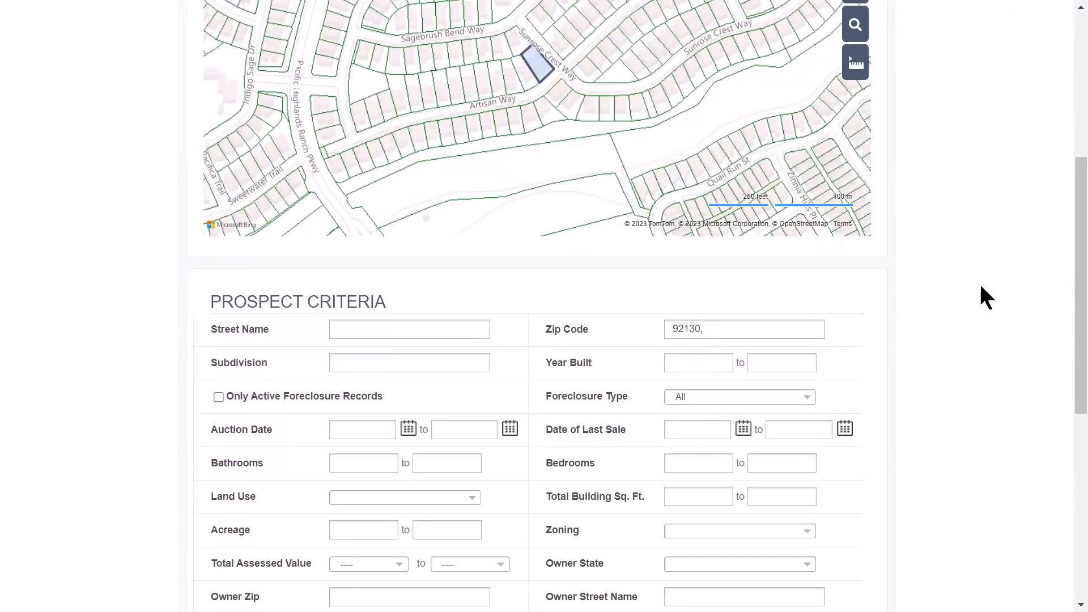
scroll(972, 286, down, 2)
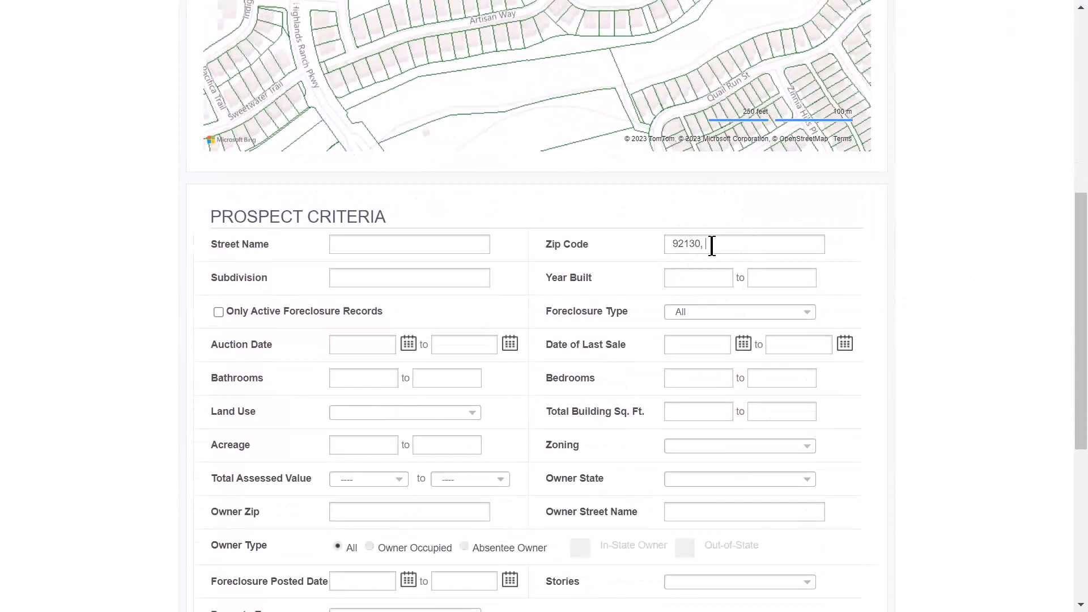
click(680, 477)
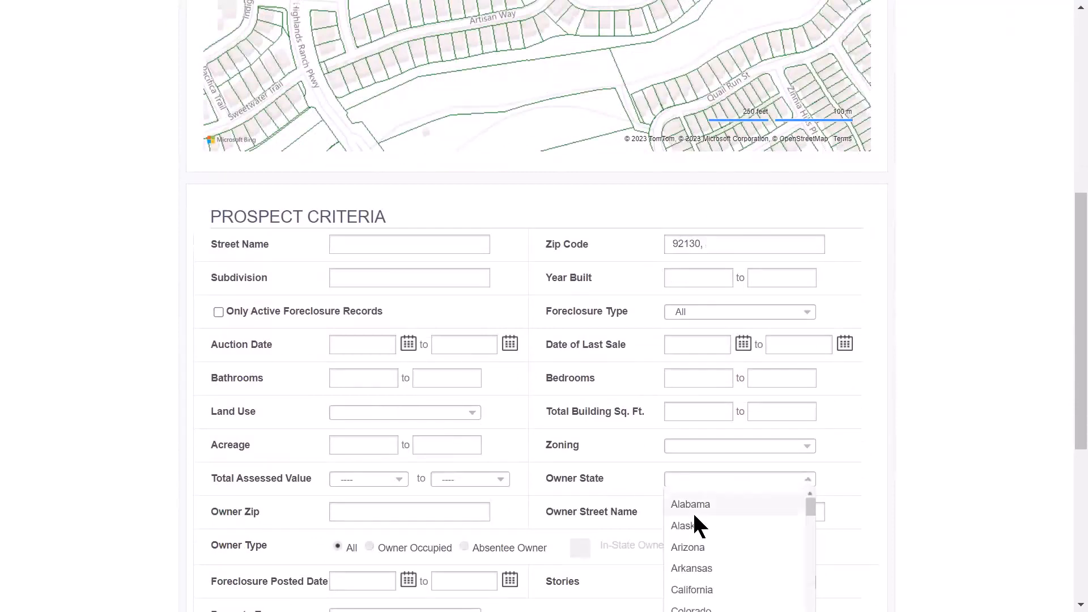
click(689, 548)
- Scroll through the 65-property prospect list spanning 3 pages
scroll(941, 414, down, 3)
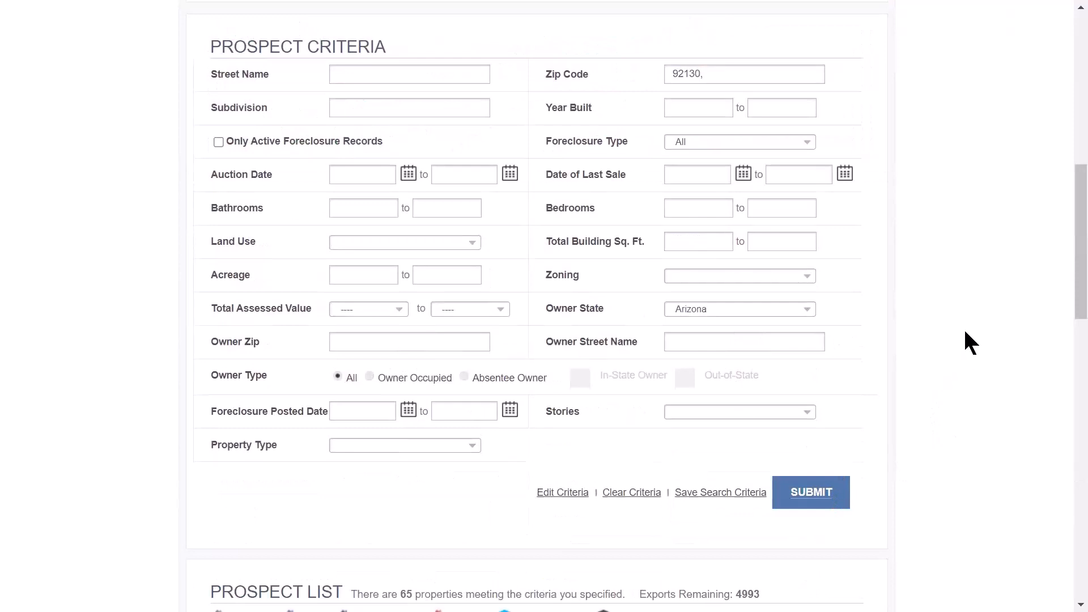
scroll(964, 343, down, 3)
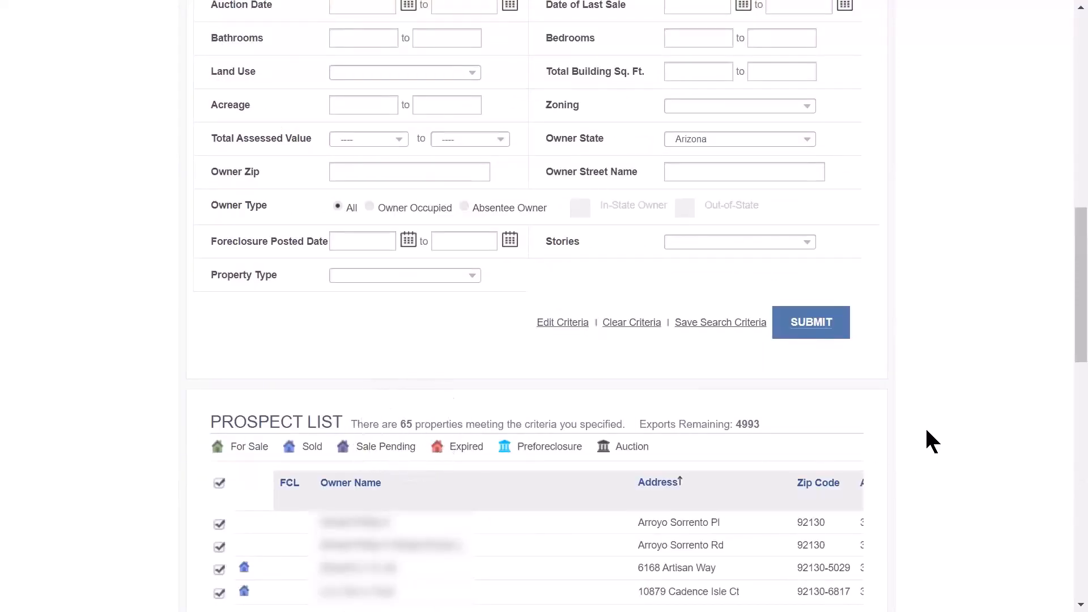
scroll(991, 323, down, 9)
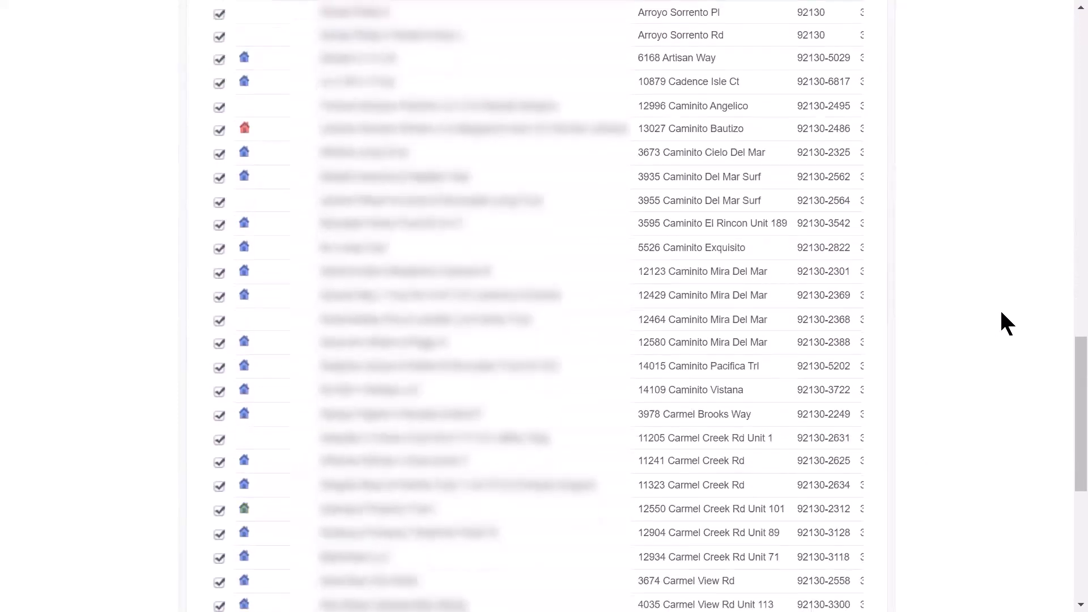
scroll(1007, 323, down, 7)
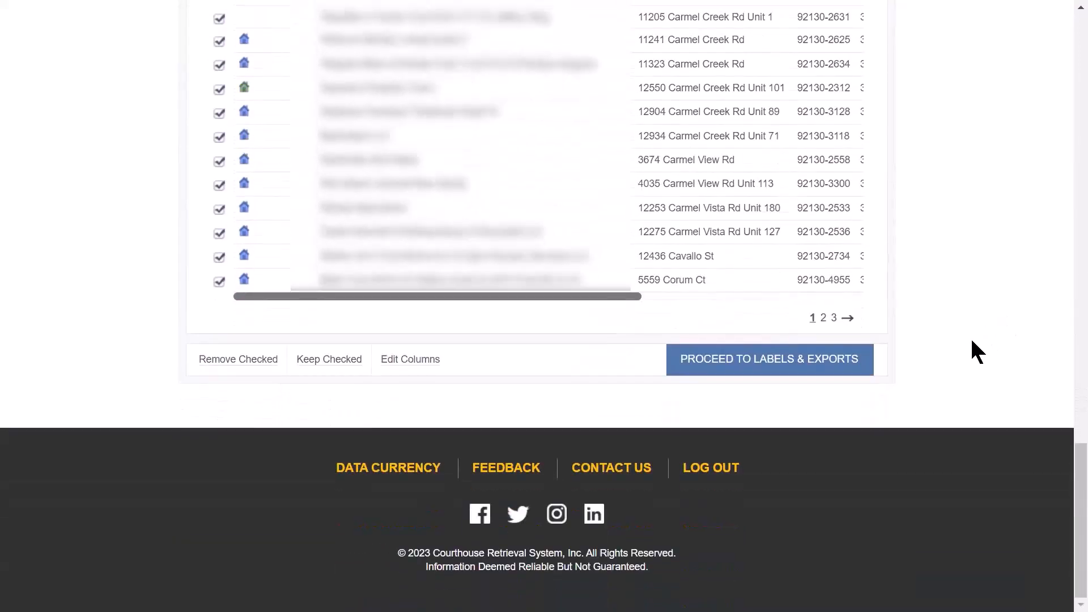
click(779, 374)
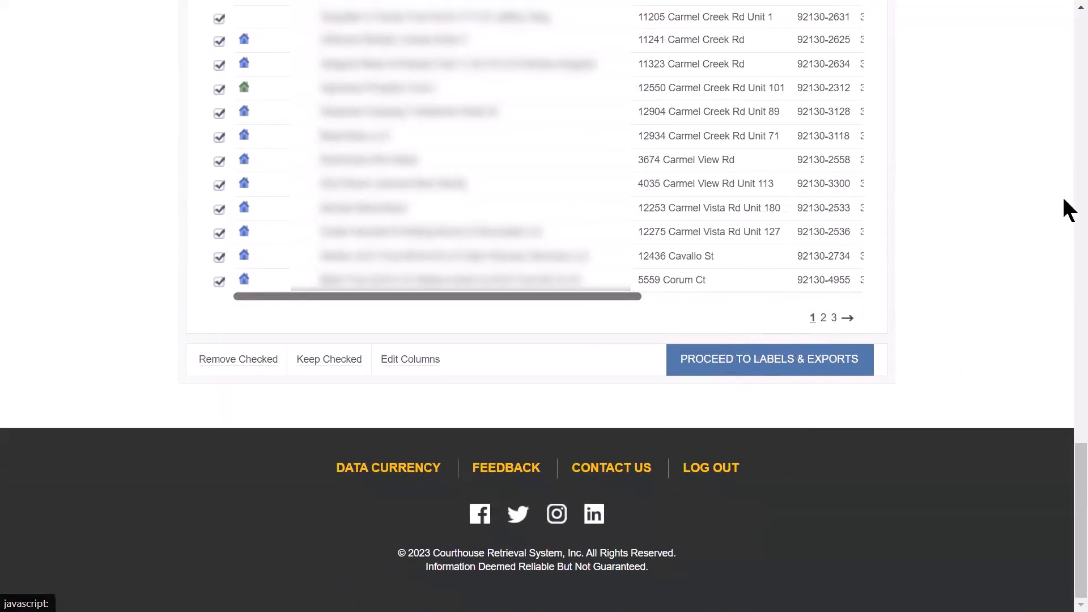
click(219, 283)
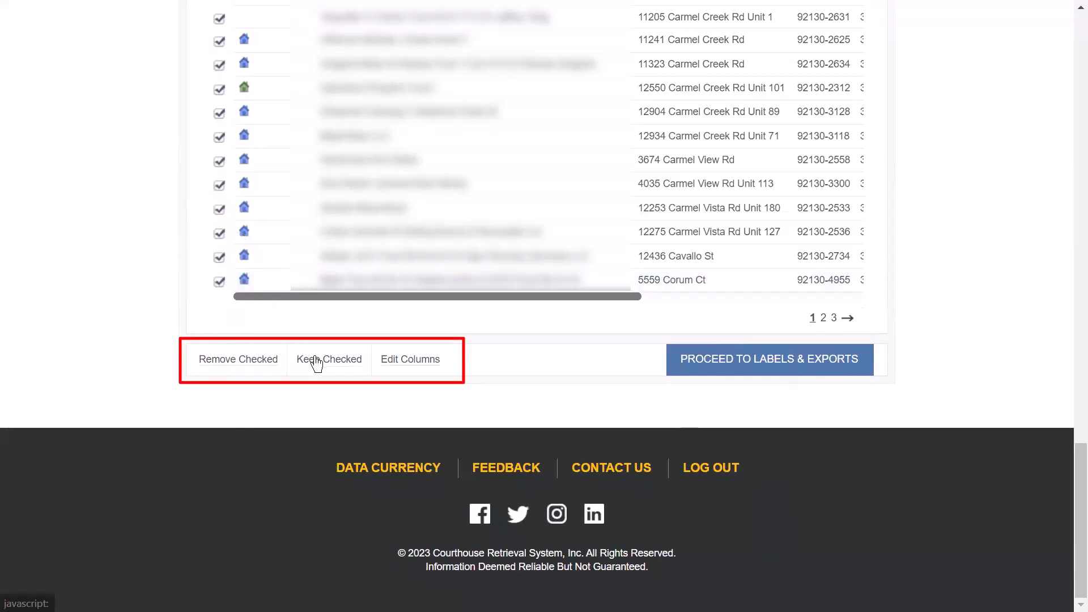
click(400, 367)
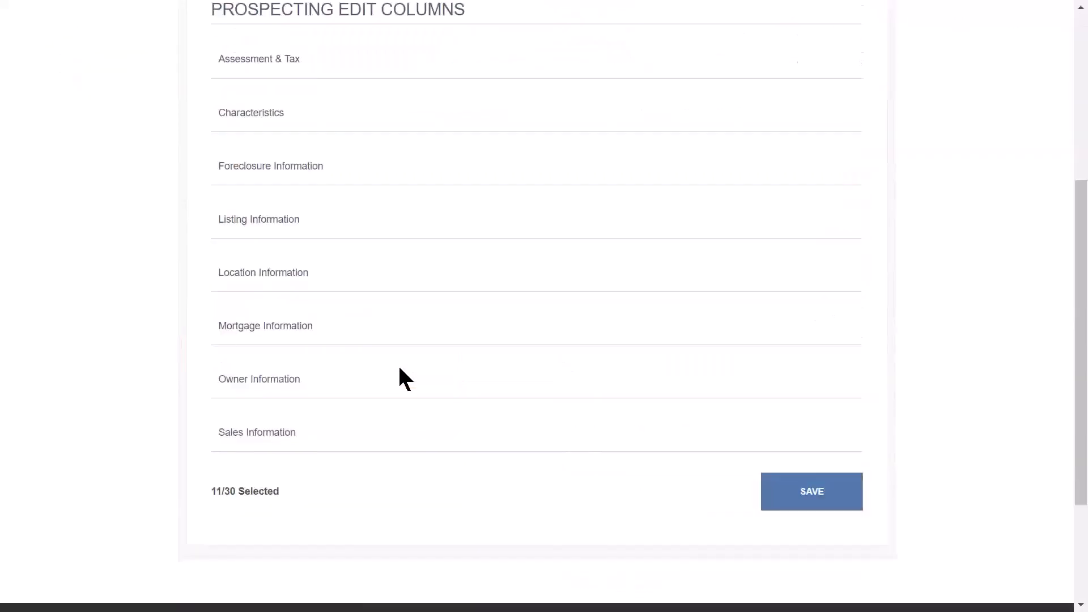
click(291, 64)
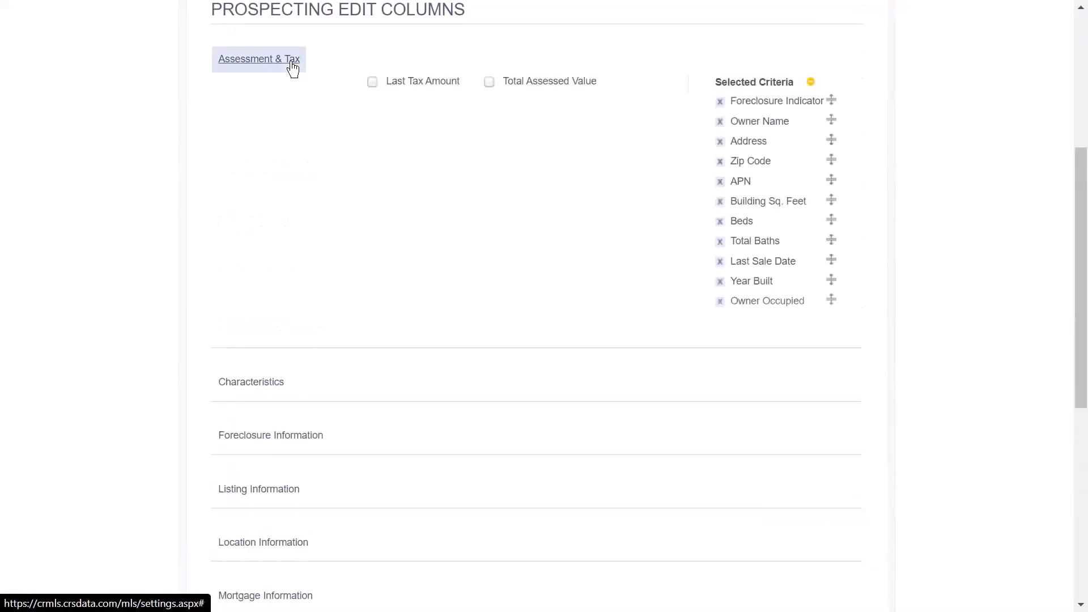
click(292, 65)
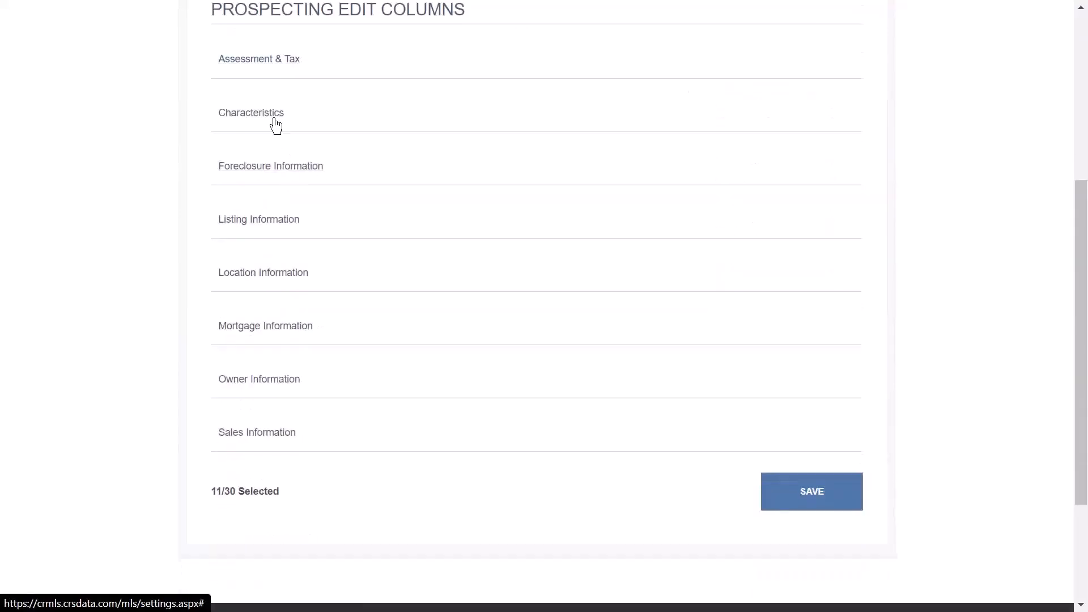
click(270, 113)
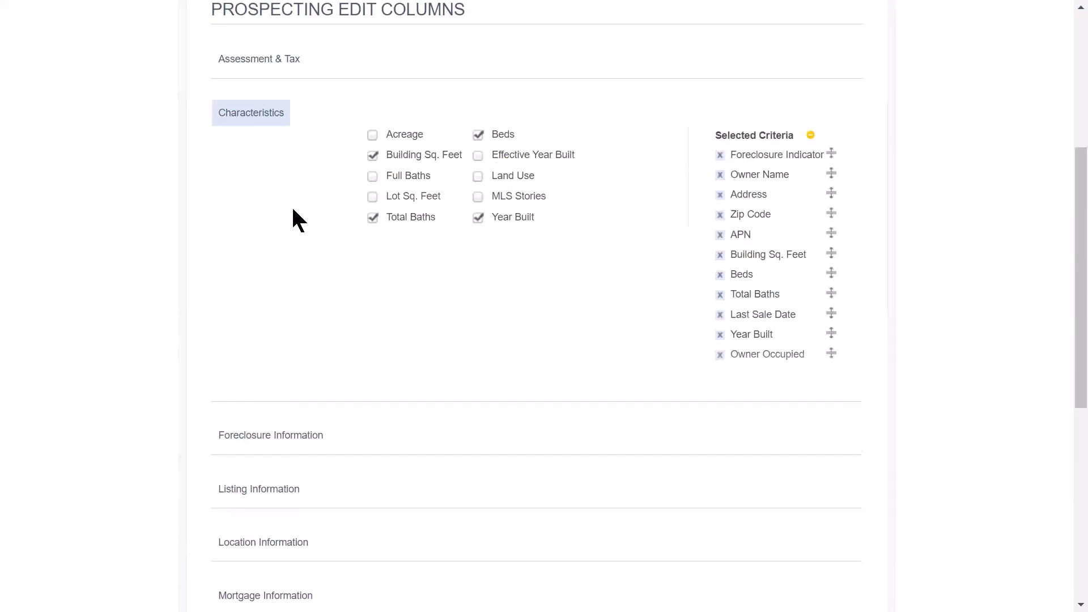
click(237, 114)
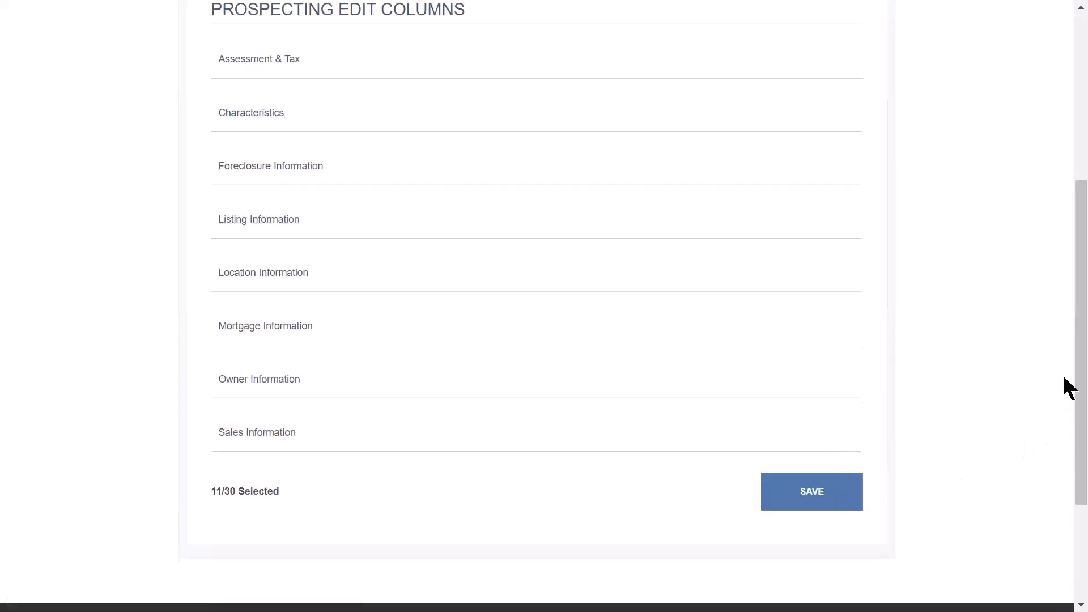
scroll(1065, 340, up, 6)
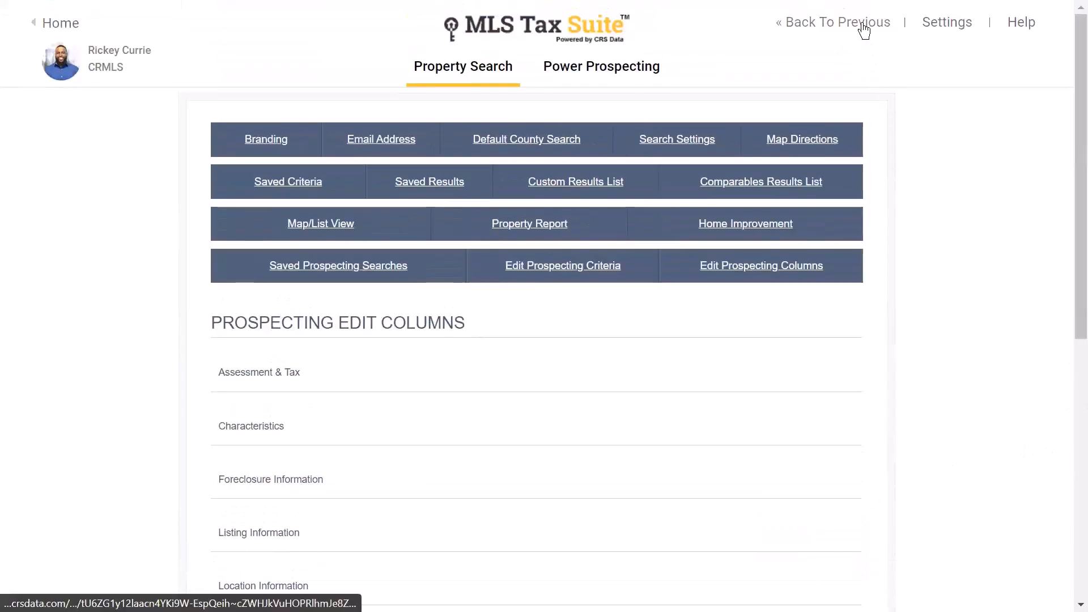
click(859, 23)
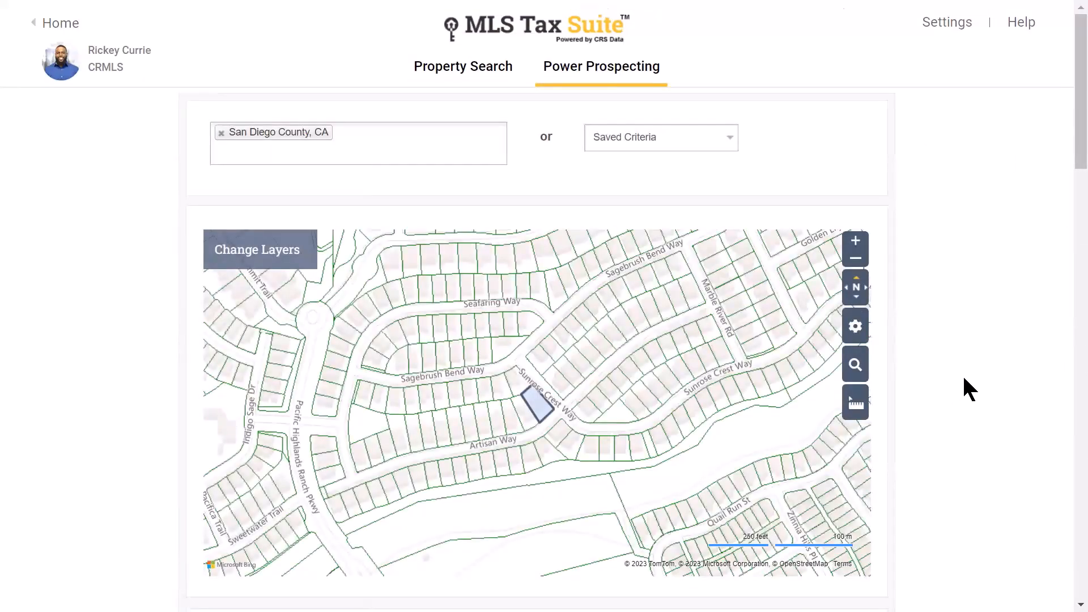
drag(1064, 107, 1060, 330)
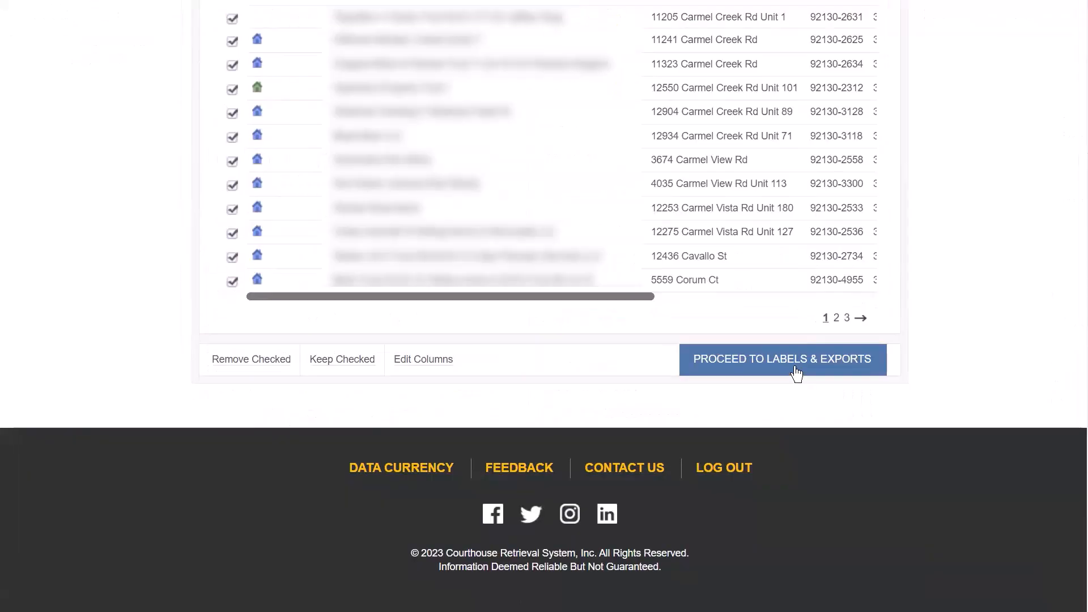
- Proceed to the labels and exports page for the prospect list
click(792, 373)
click(792, 373)
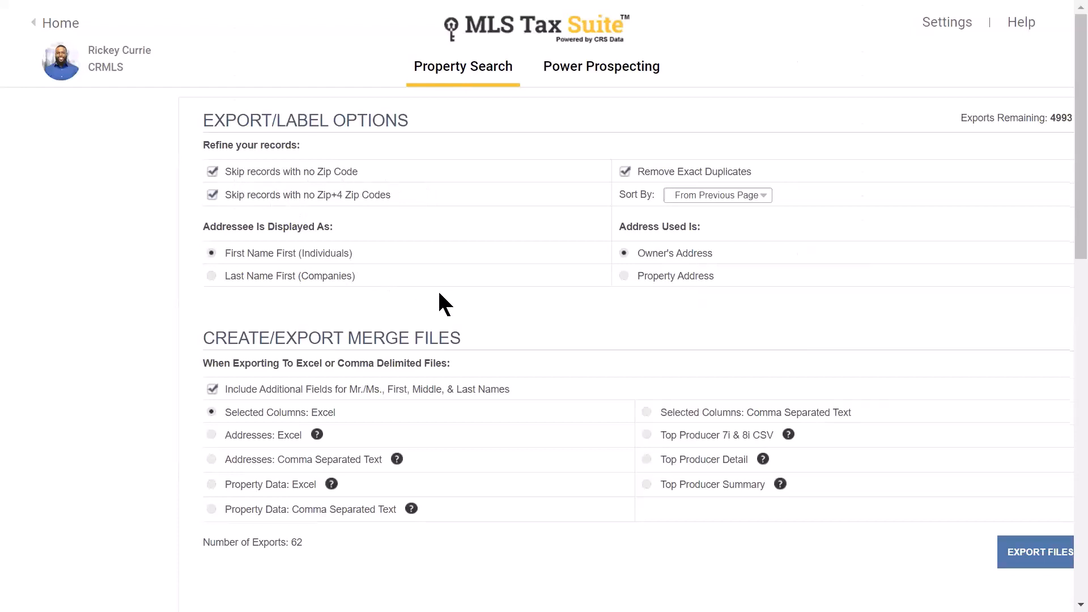
click(1056, 127)
click(1056, 127)
- Review the Create/Export Merge Files choices, using the Selected Columns: Excel format for 62 exports
click(348, 171)
click(341, 194)
click(240, 253)
click(631, 253)
scroll(543, 239, down, 3)
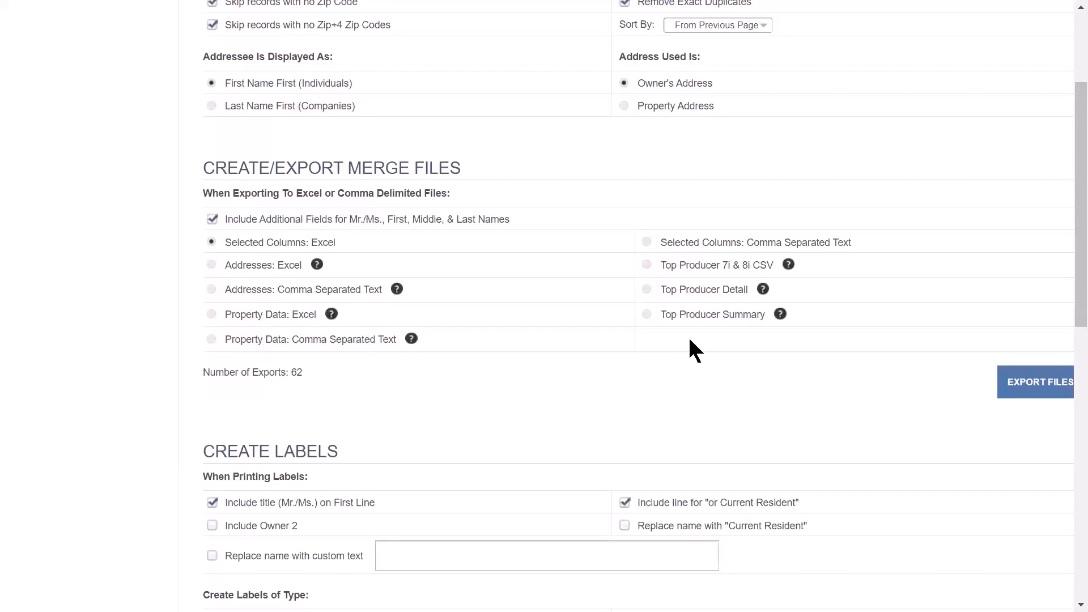
click(646, 266)
click(1024, 390)
scroll(922, 356, down, 6)
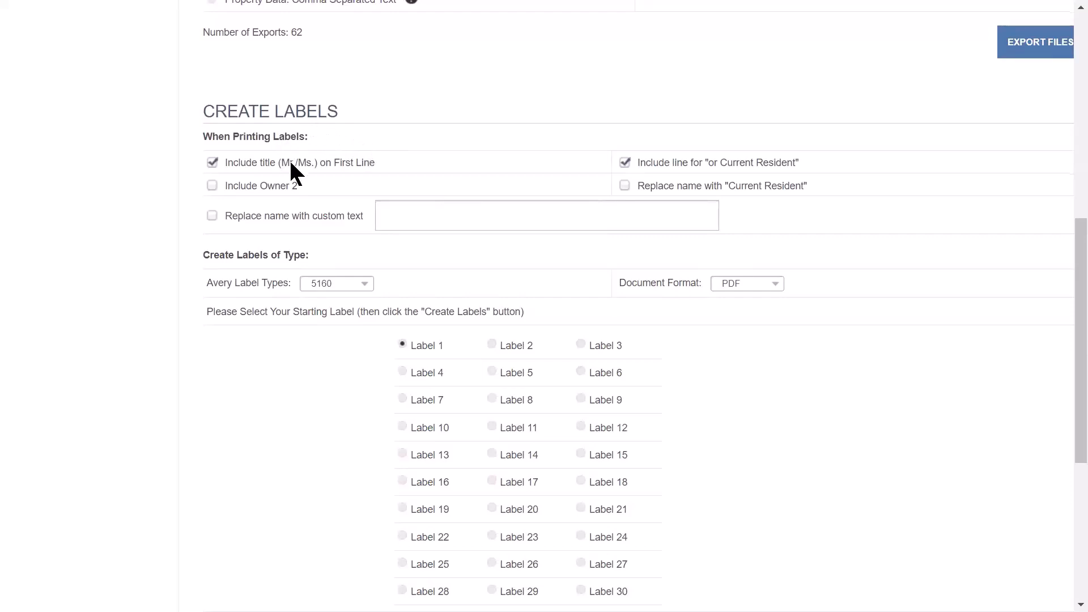
- Keep Avery label type 5160 and PDF format, and start printing at Label 5
click(635, 179)
click(352, 283)
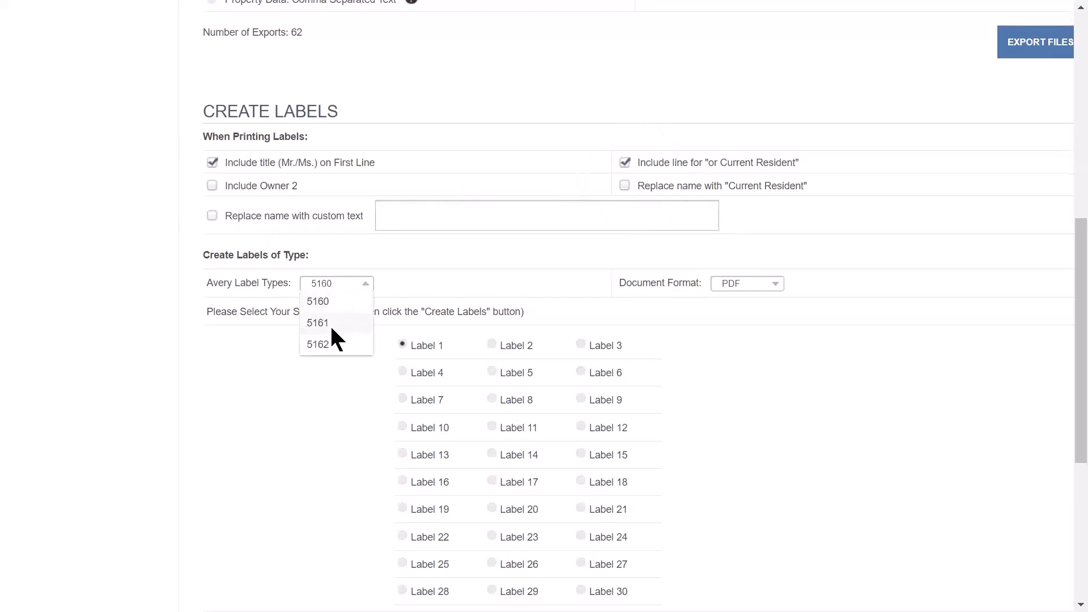
click(469, 261)
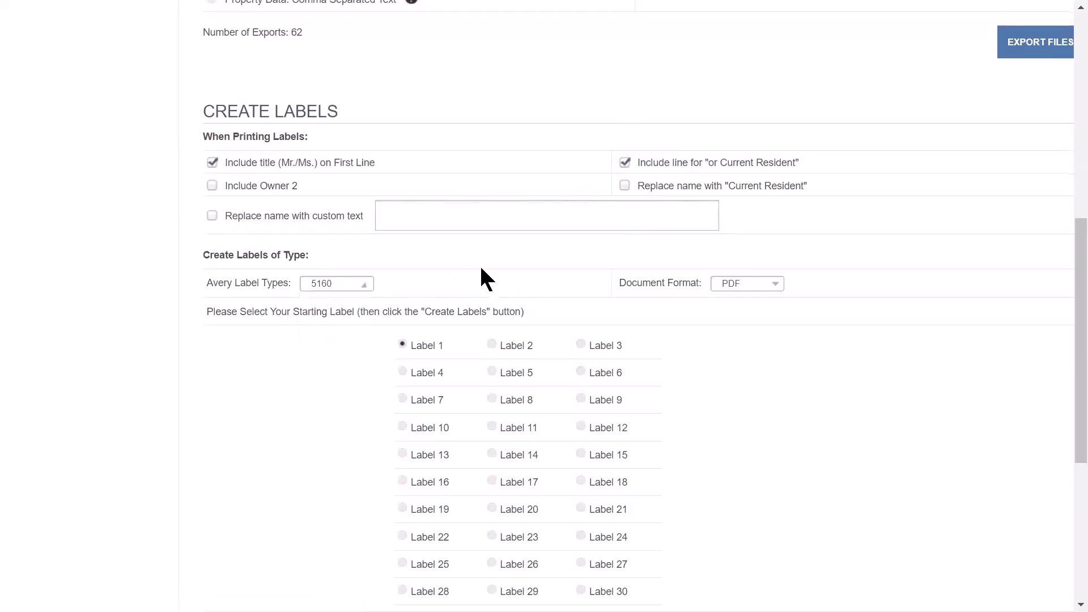
click(749, 286)
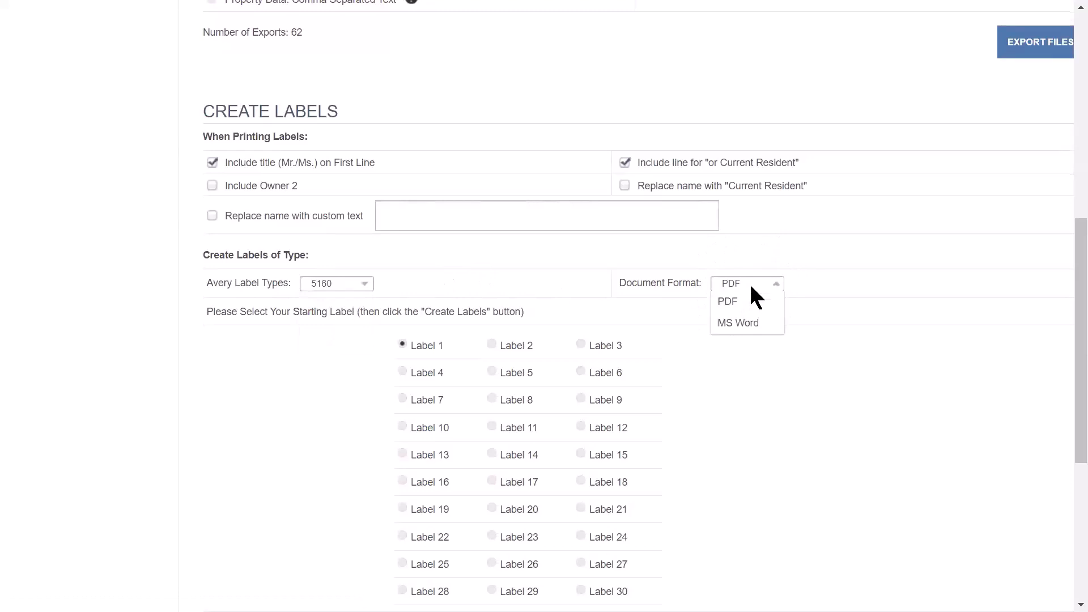
click(757, 410)
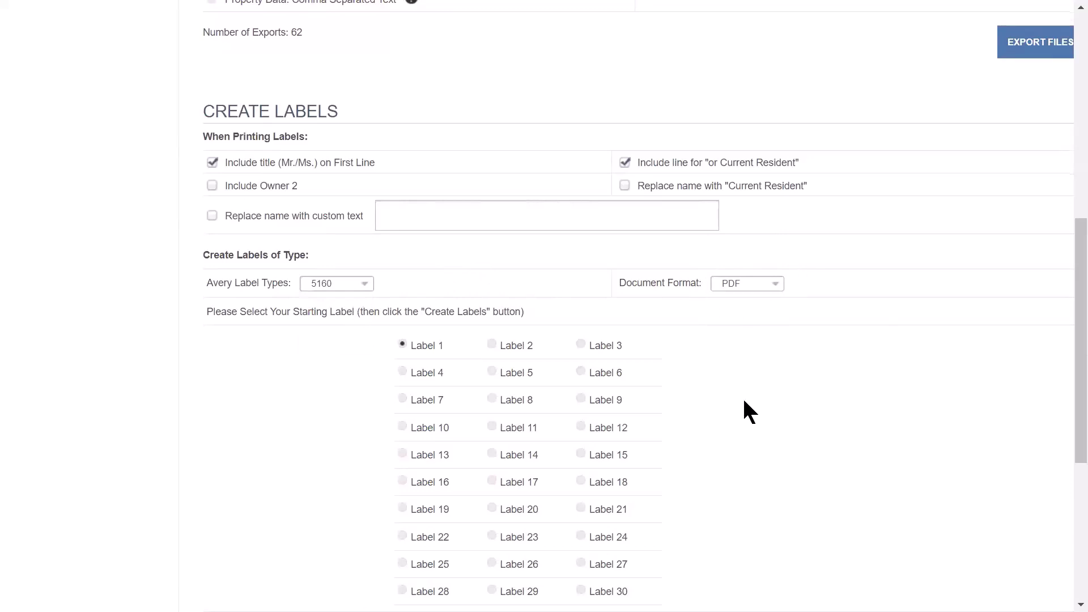
scroll(740, 400, down, 2)
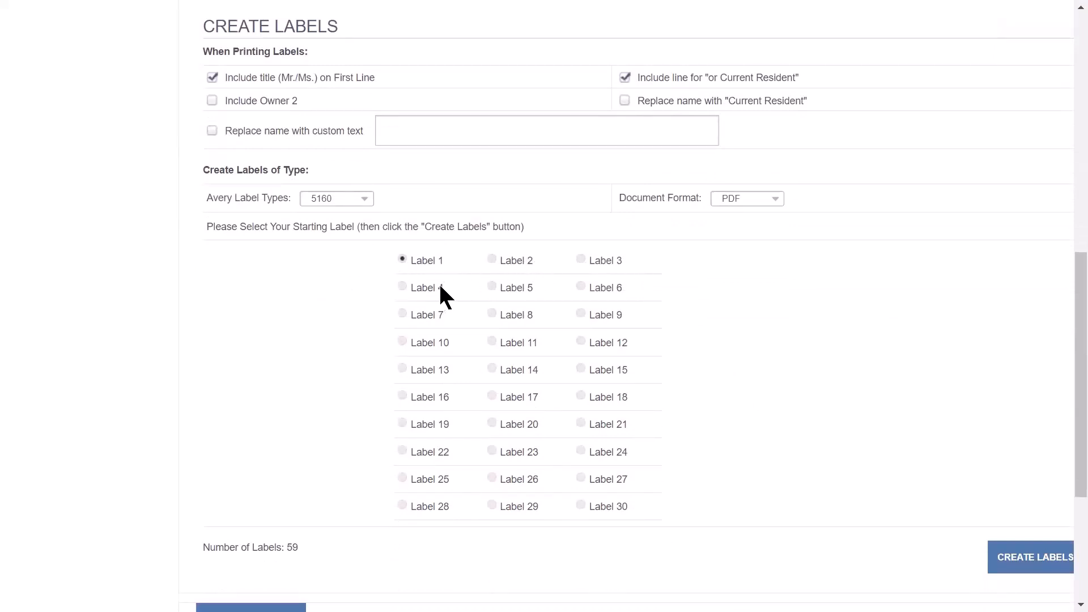
click(493, 285)
- Step back to the Power Prospecting search map for San Diego County
click(1034, 566)
scroll(962, 438, down, 2)
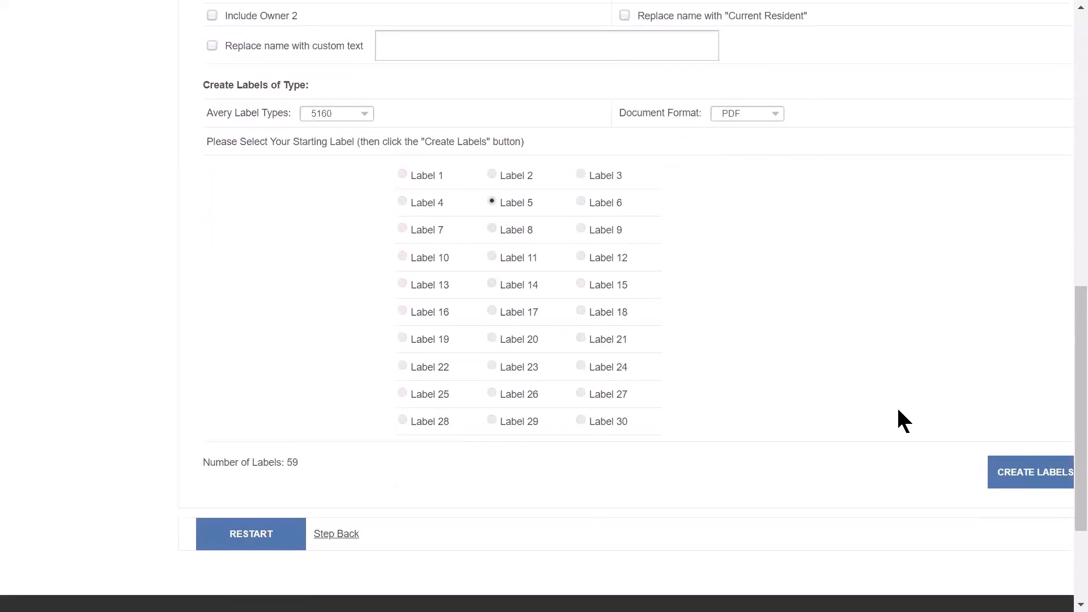
click(336, 535)
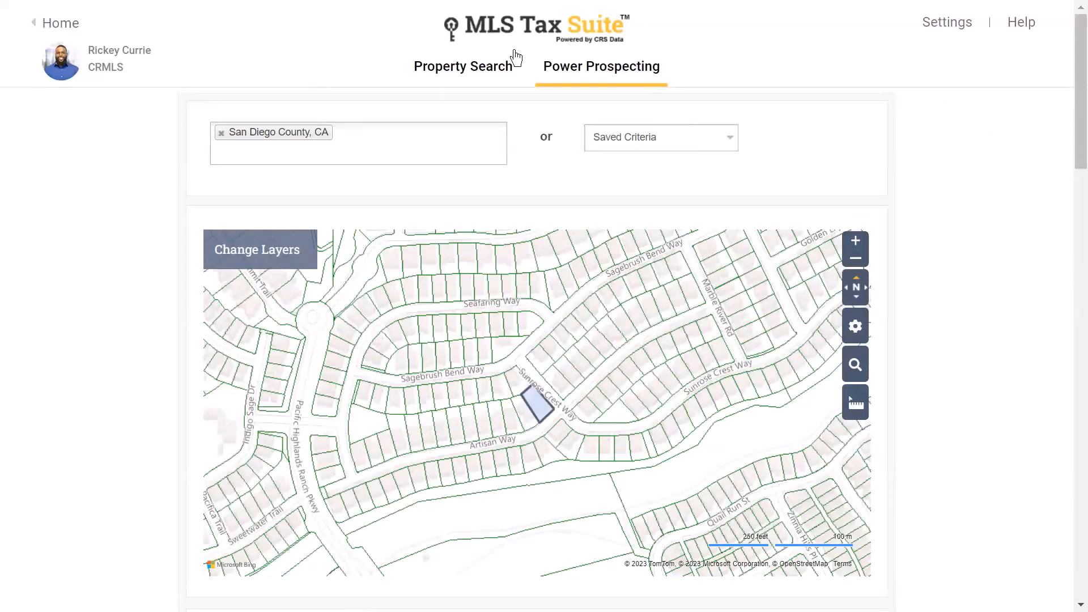
- Open the subject property from Recent Properties and bring up the Area Sales Detail Report form
click(492, 72)
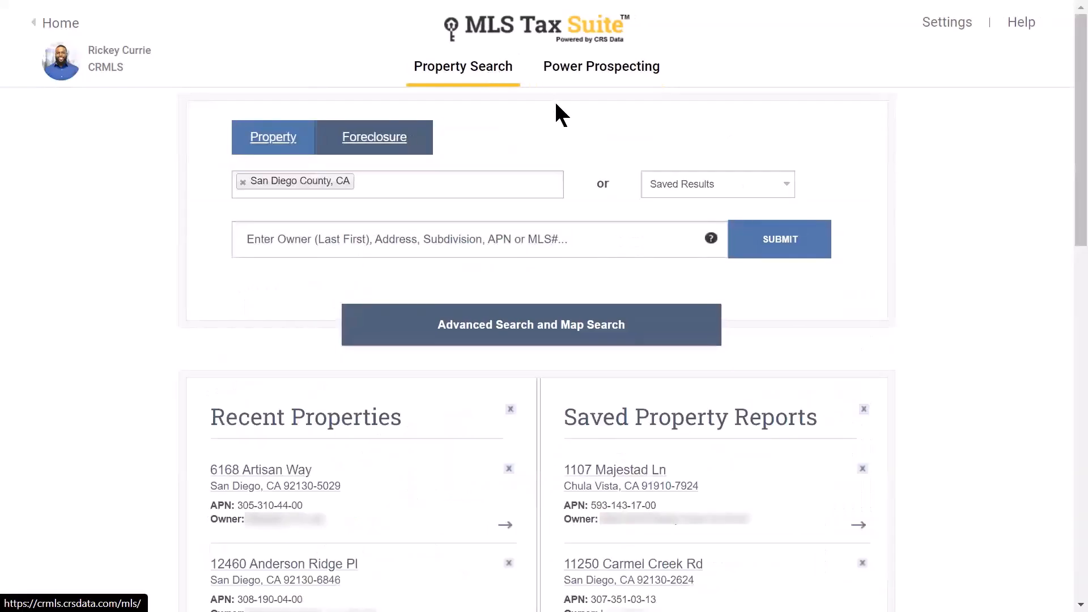
click(299, 473)
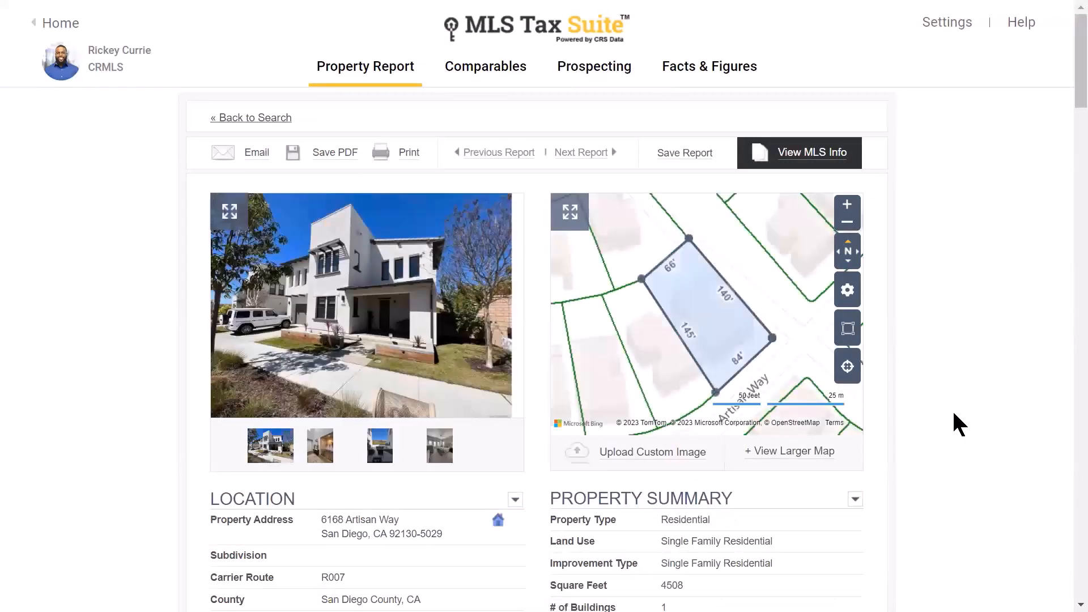
click(625, 68)
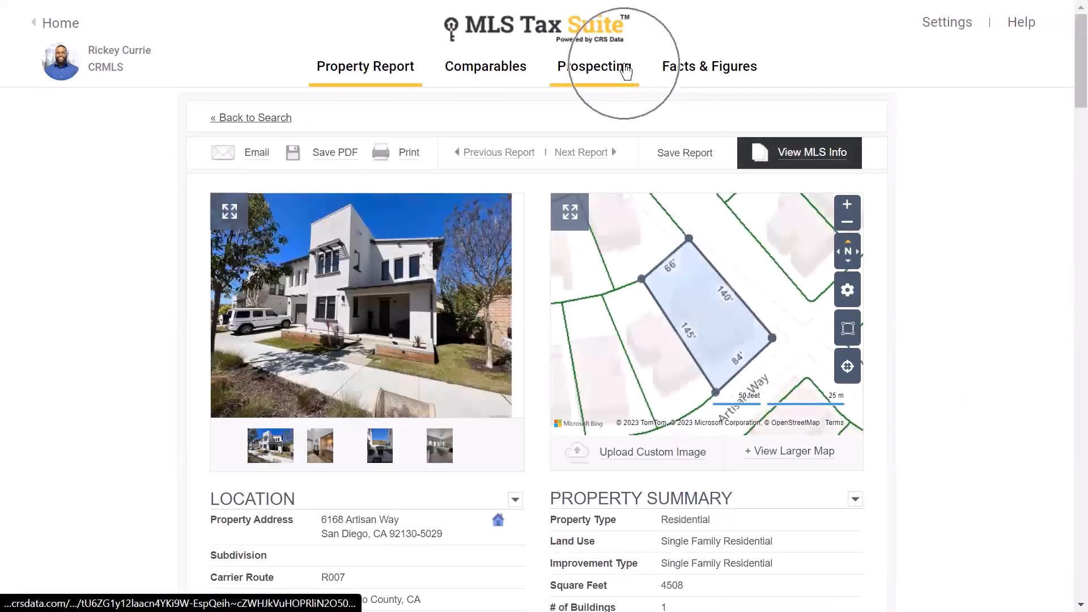
click(715, 69)
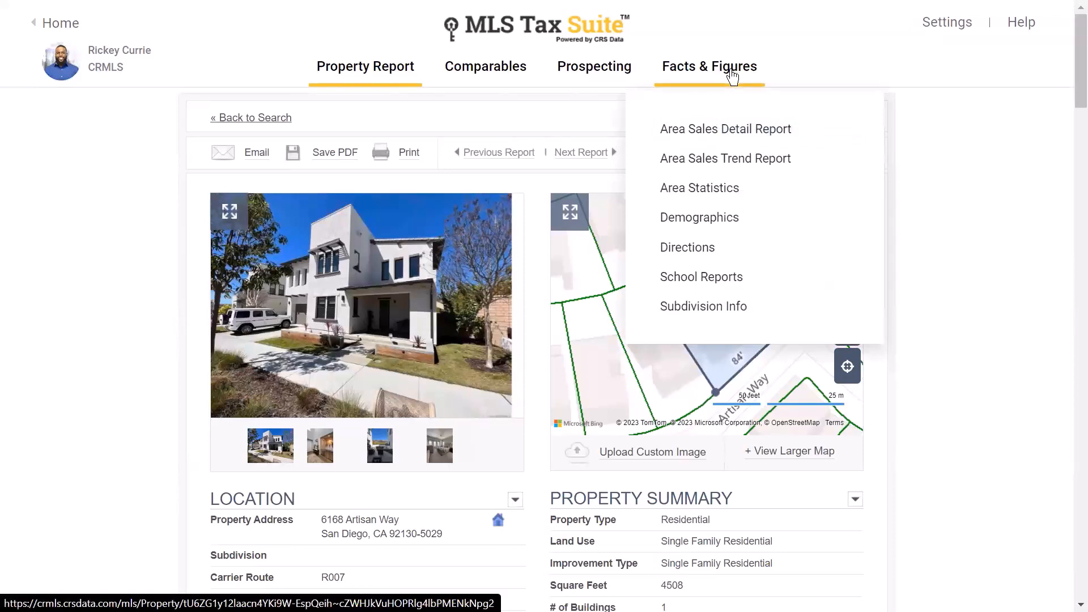
click(725, 131)
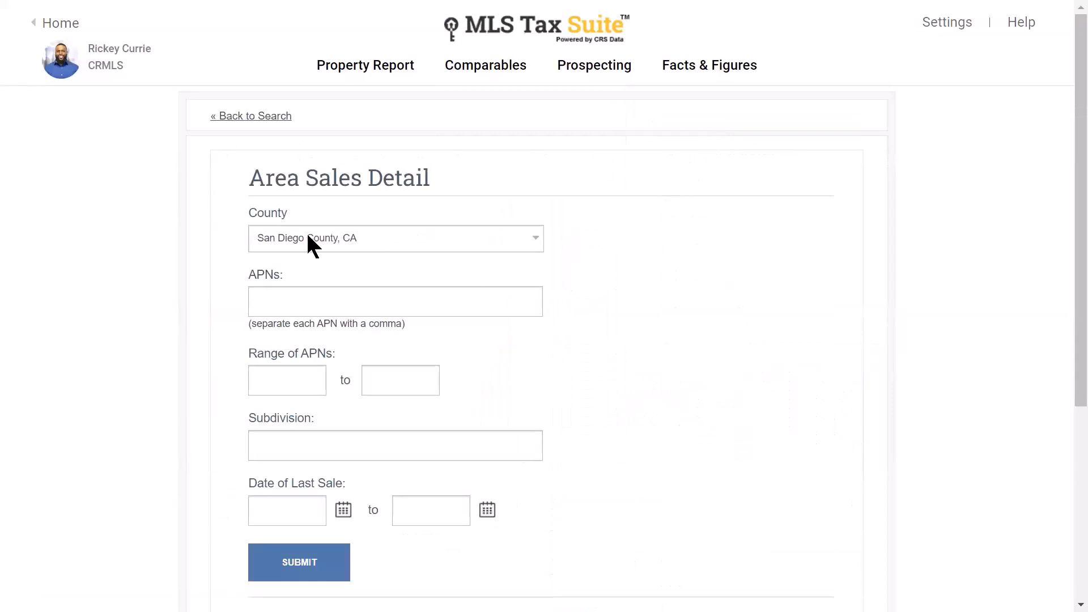
- Set the Date of Last Sale start to 03/01/2023 and submit the Area Sales Detail Report
click(329, 238)
scroll(363, 409, down, 1)
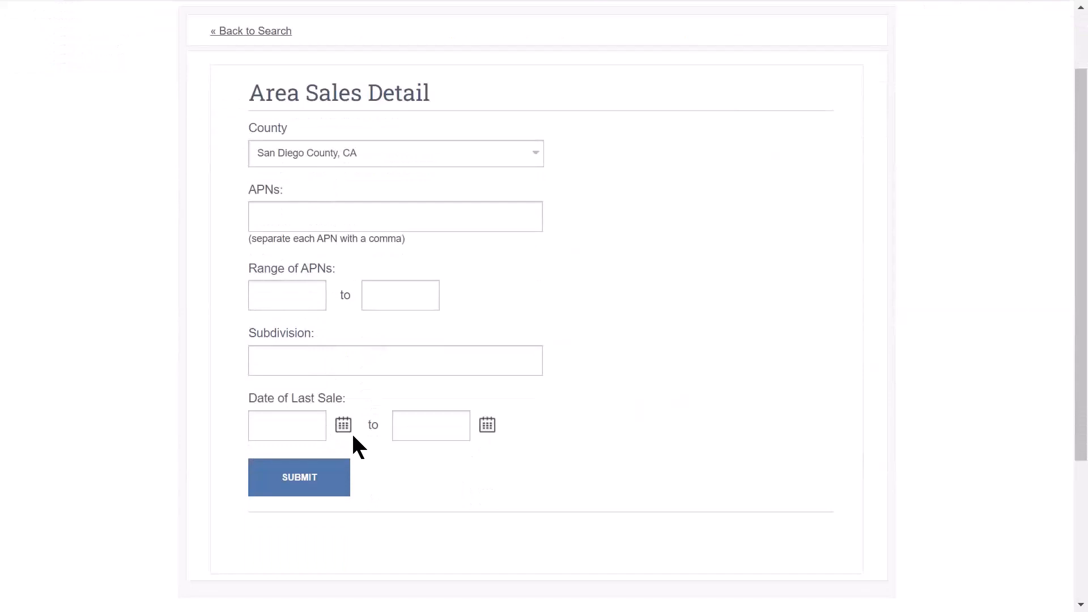
click(345, 426)
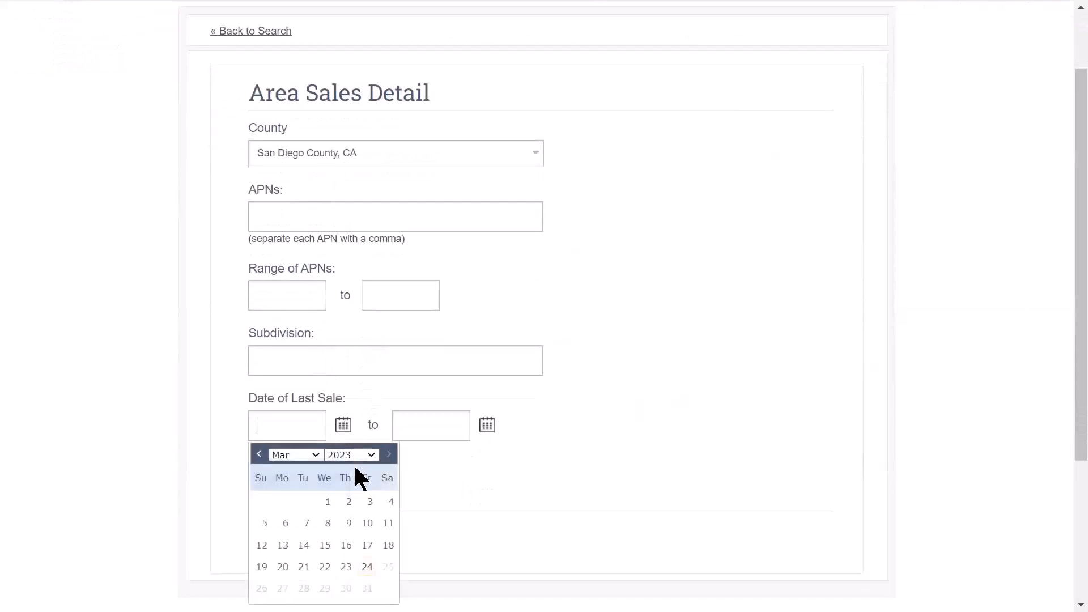
click(328, 502)
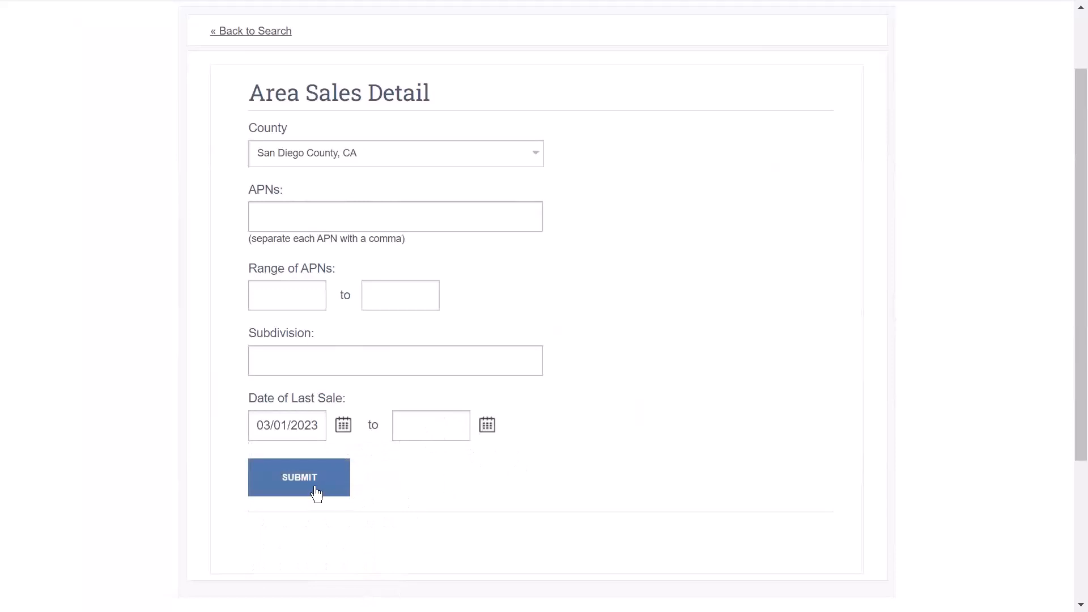
click(303, 487)
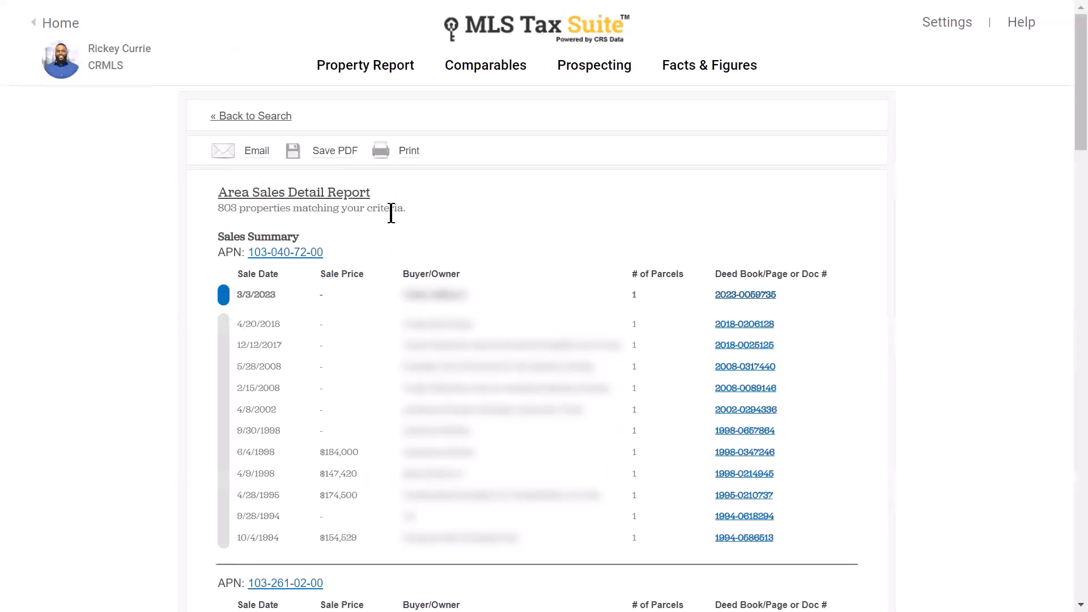
- Scroll through the 803 matching properties and their sales-history summaries
click(280, 237)
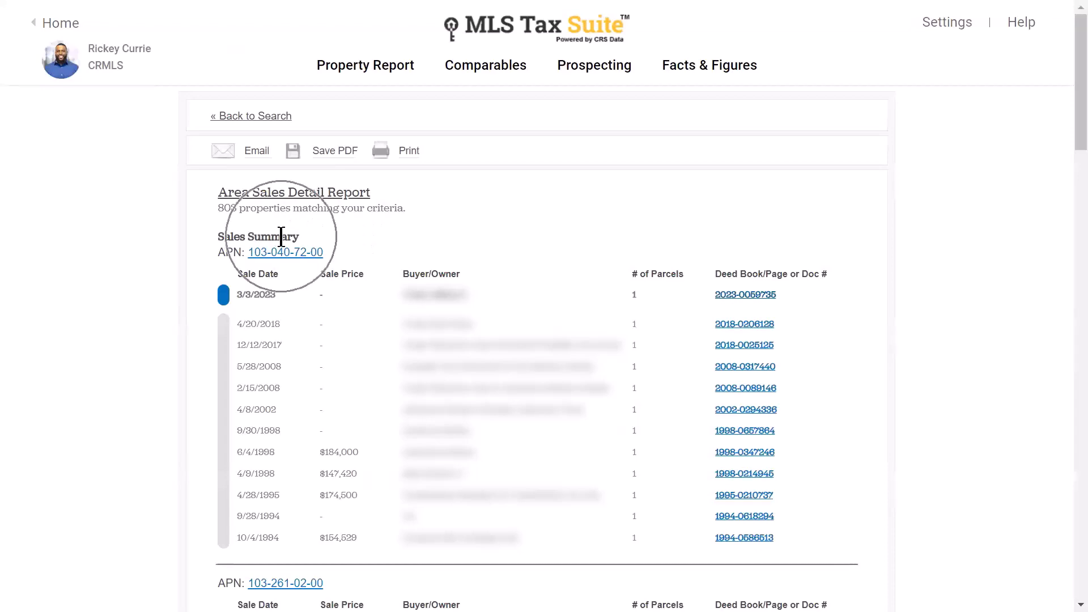
scroll(343, 261, down, 1)
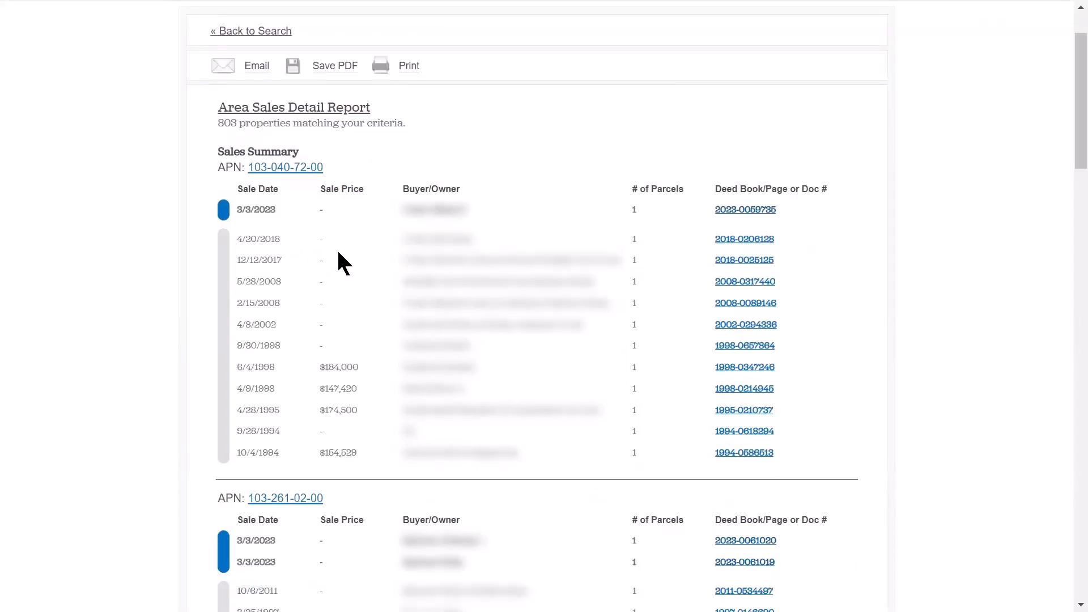
scroll(341, 252, down, 6)
scroll(344, 214, down, 2)
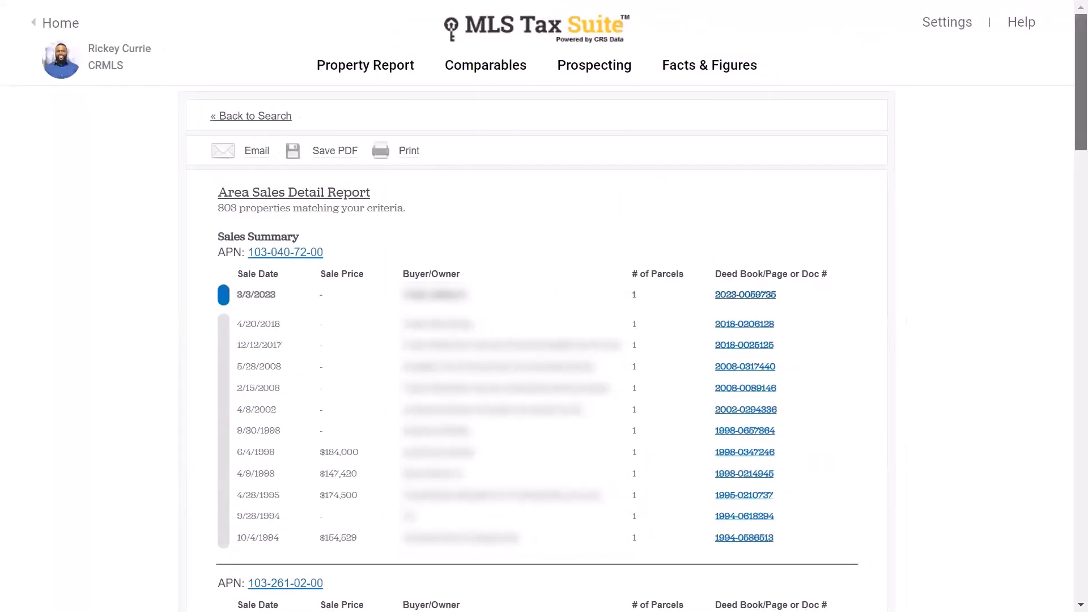
mouse_move(749, 82)
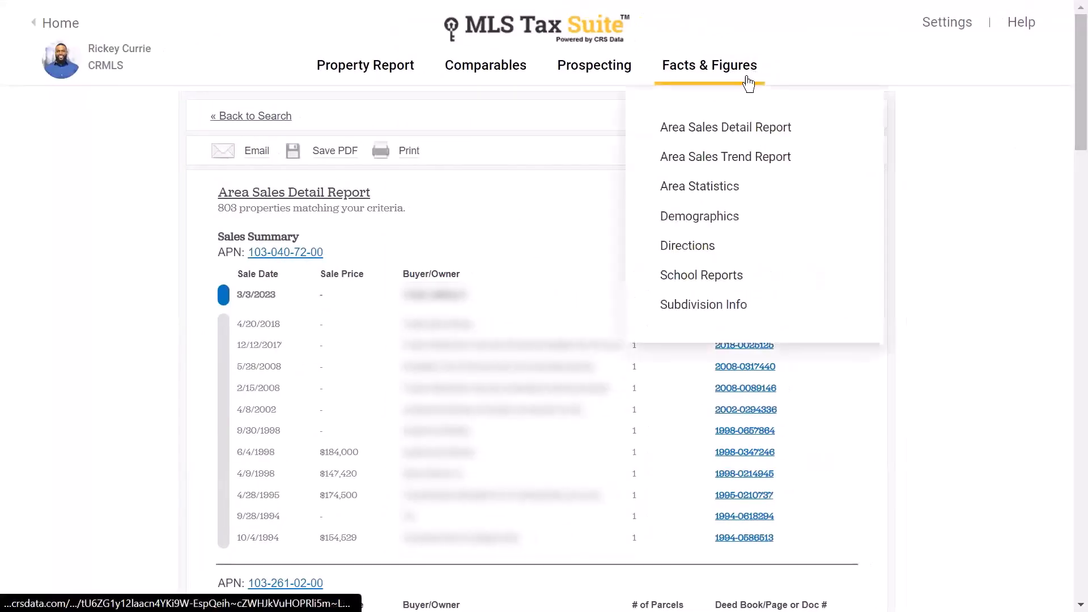
- Run an Area Sales Trend Report for Residential properties in zip code 92130
click(713, 166)
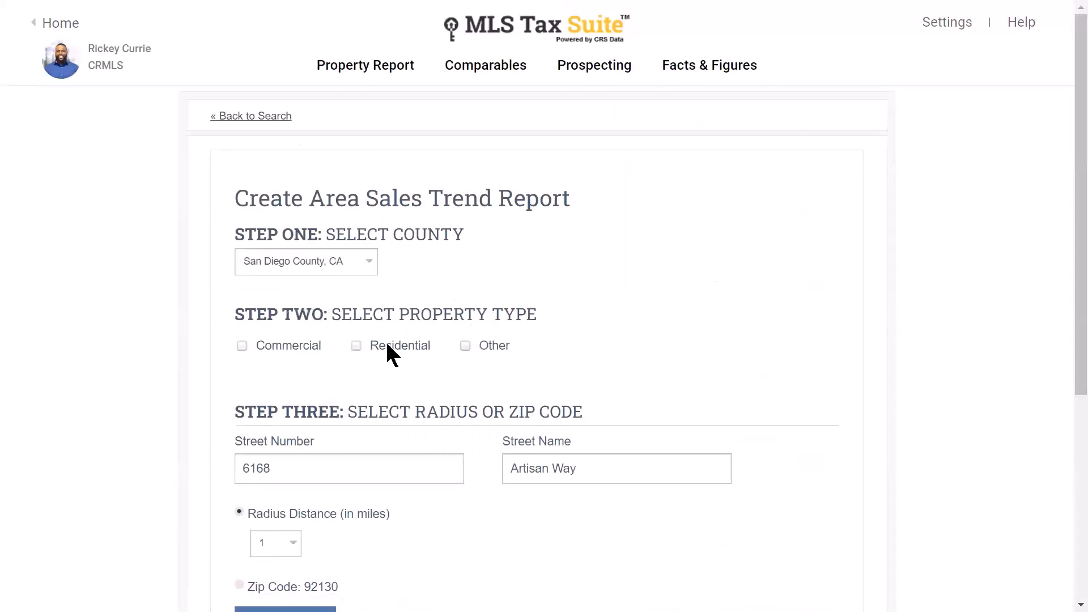
click(356, 346)
scroll(429, 313, down, 3)
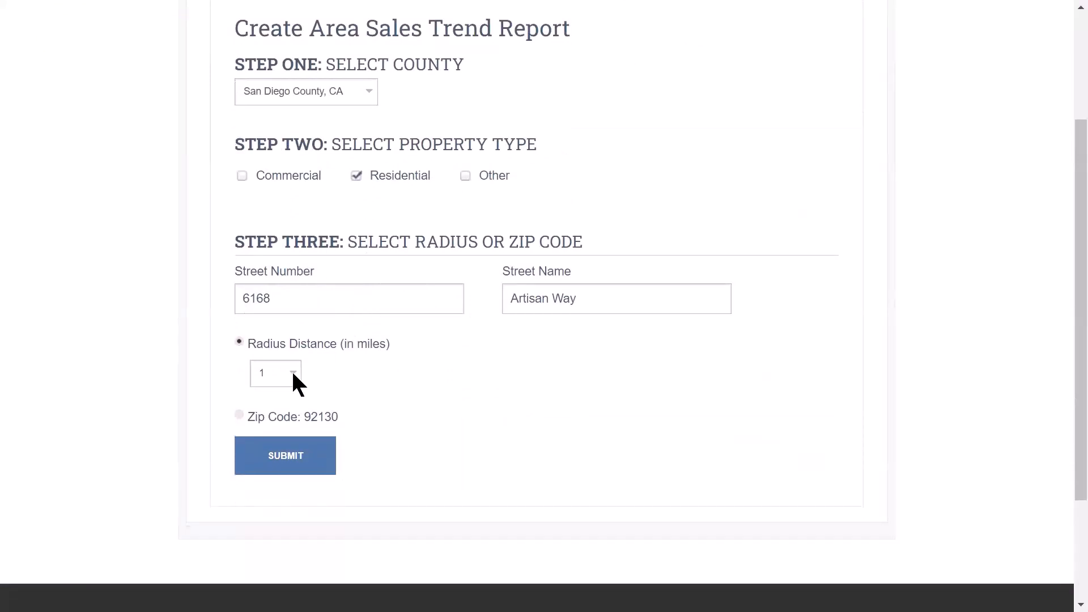
click(242, 418)
click(291, 460)
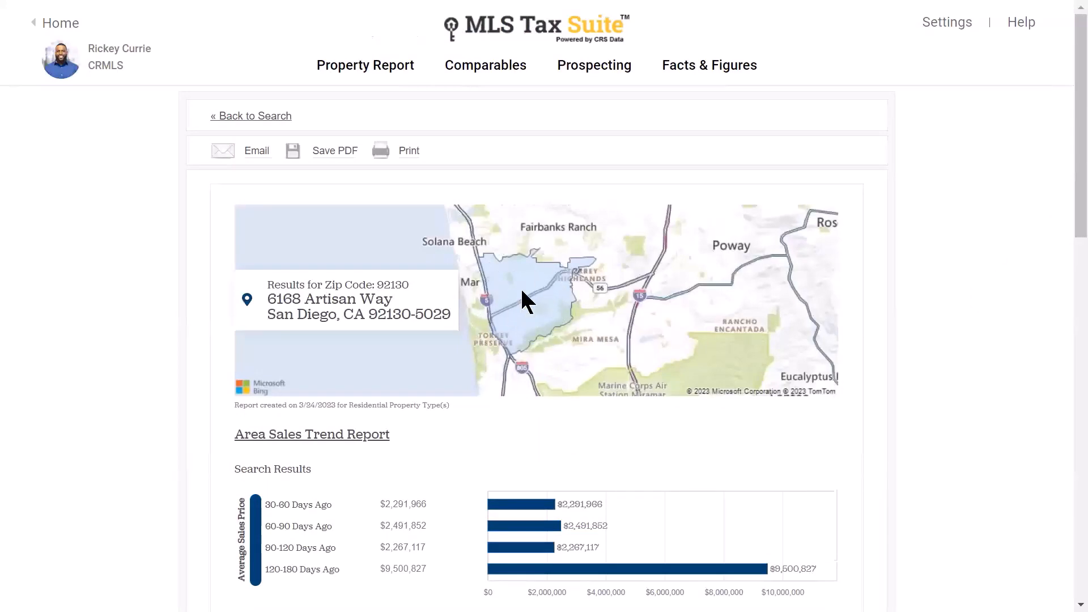
- Review the average and median sales price charts over 30–180 days
scroll(959, 274, down, 5)
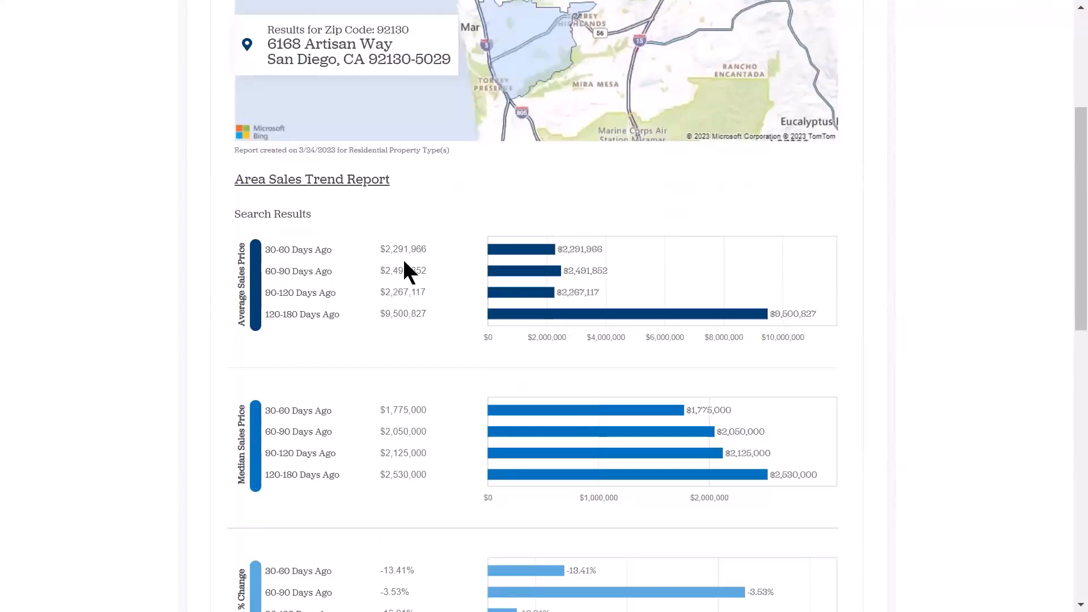
scroll(426, 318, down, 2)
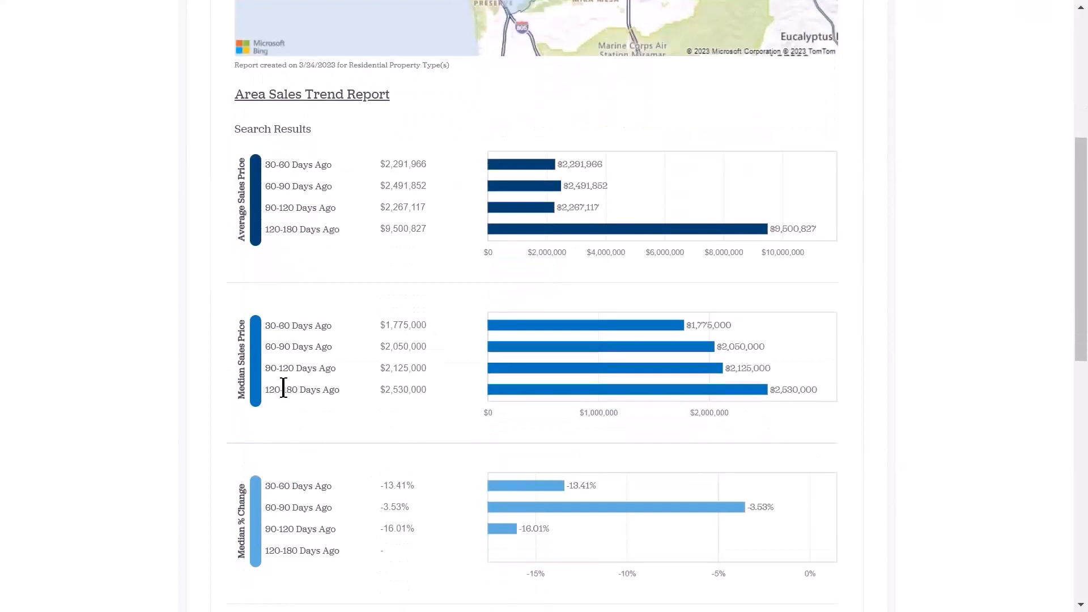
scroll(285, 385, down, 2)
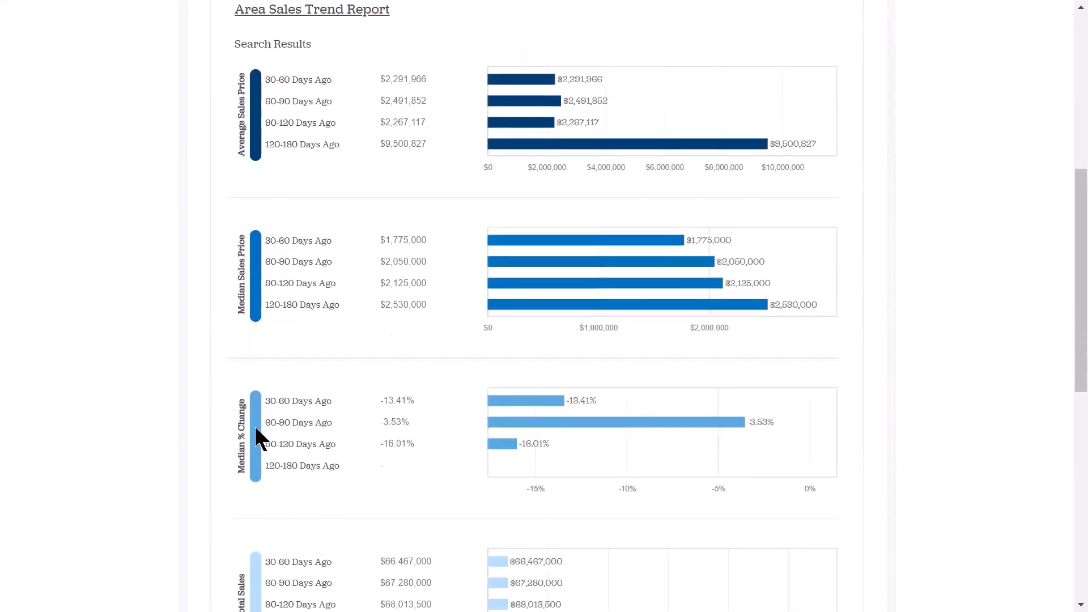
scroll(403, 406, down, 3)
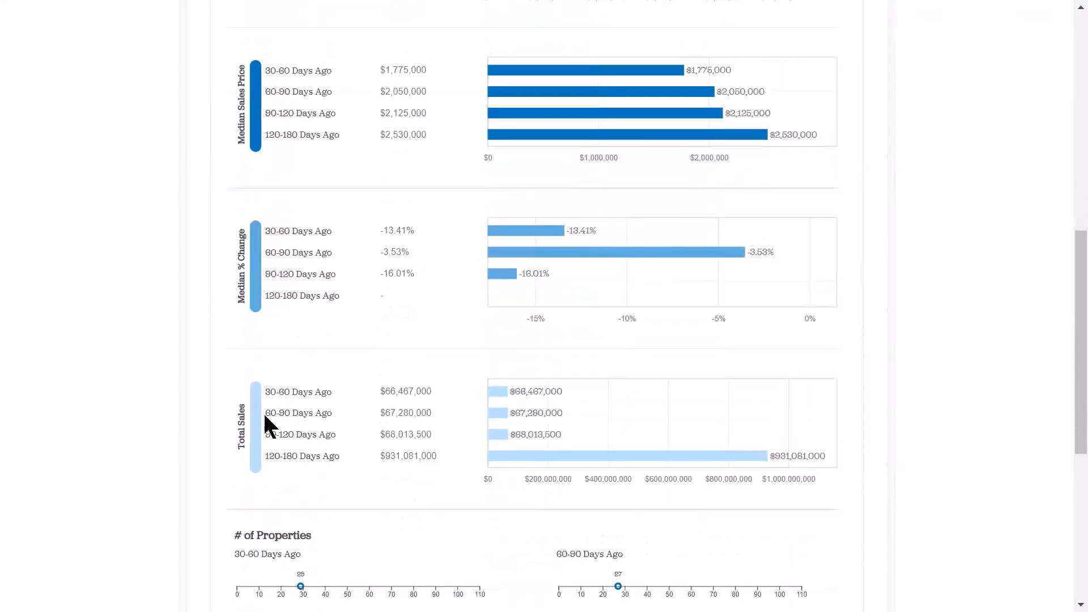
scroll(408, 391, down, 3)
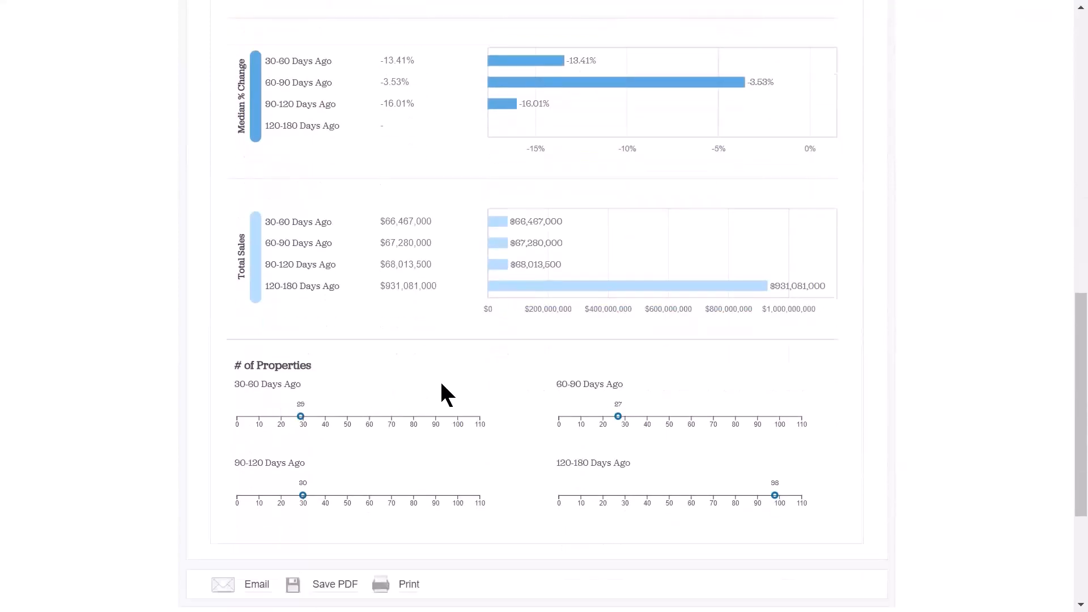
scroll(444, 393, down, 2)
scroll(516, 377, down, 2)
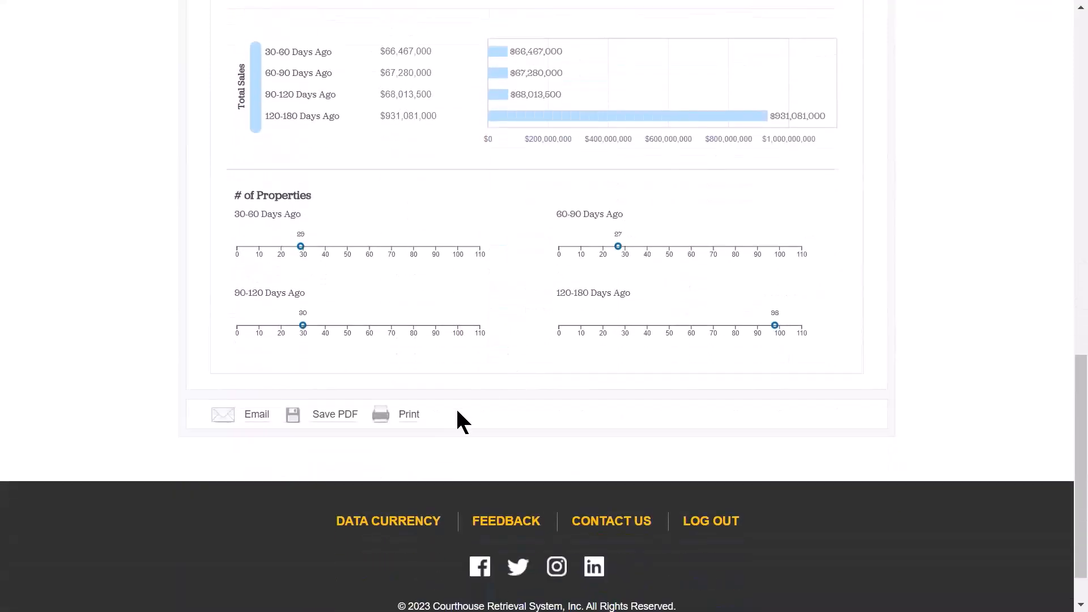
mouse_move(326, 411)
scroll(997, 301, up, 20)
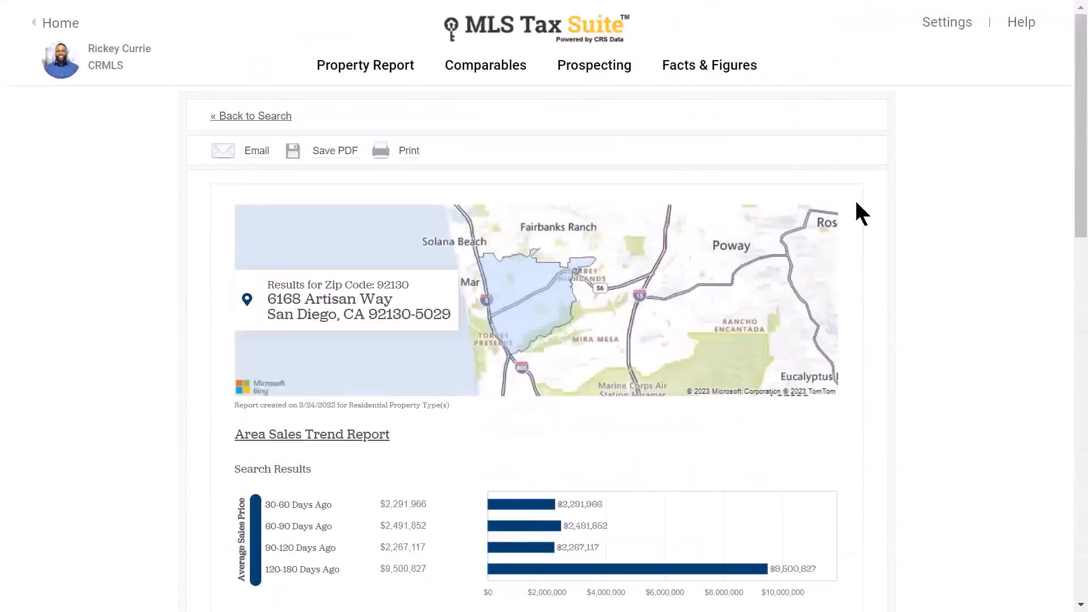
- Open Area Statistics and review residential and commercial price charts for 1, 3 and 5 miles
mouse_move(733, 74)
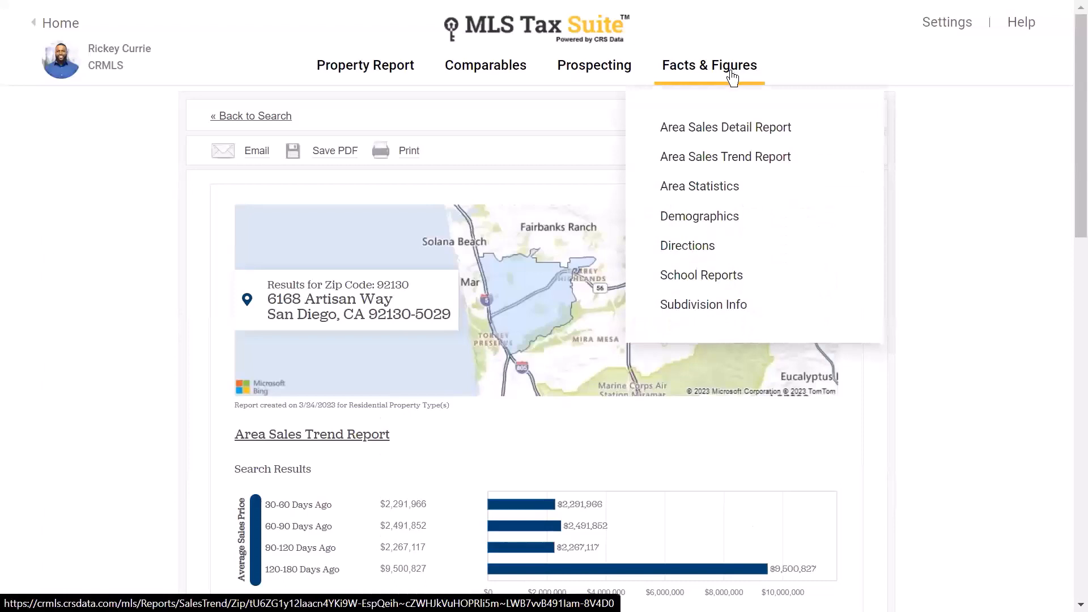
click(707, 190)
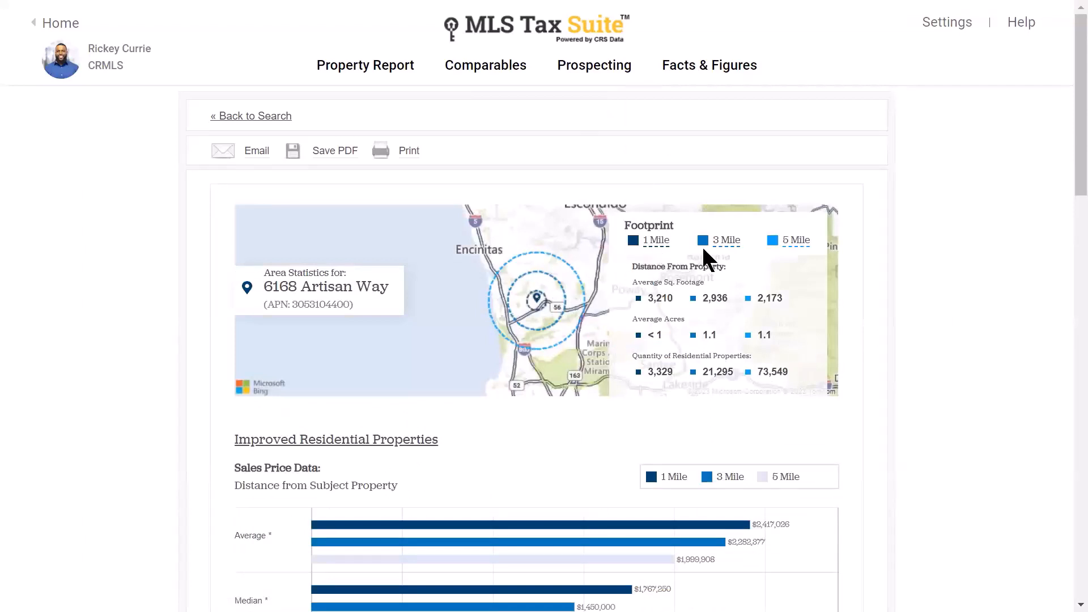
key(ctrl)
scroll(975, 277, down, 6)
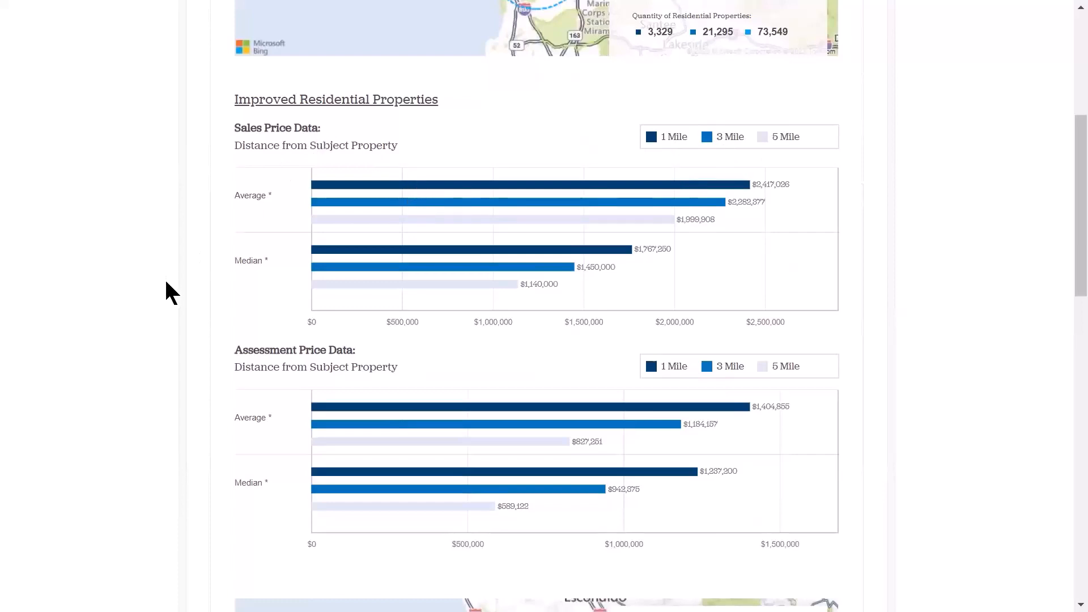
click(317, 361)
scroll(326, 360, down, 5)
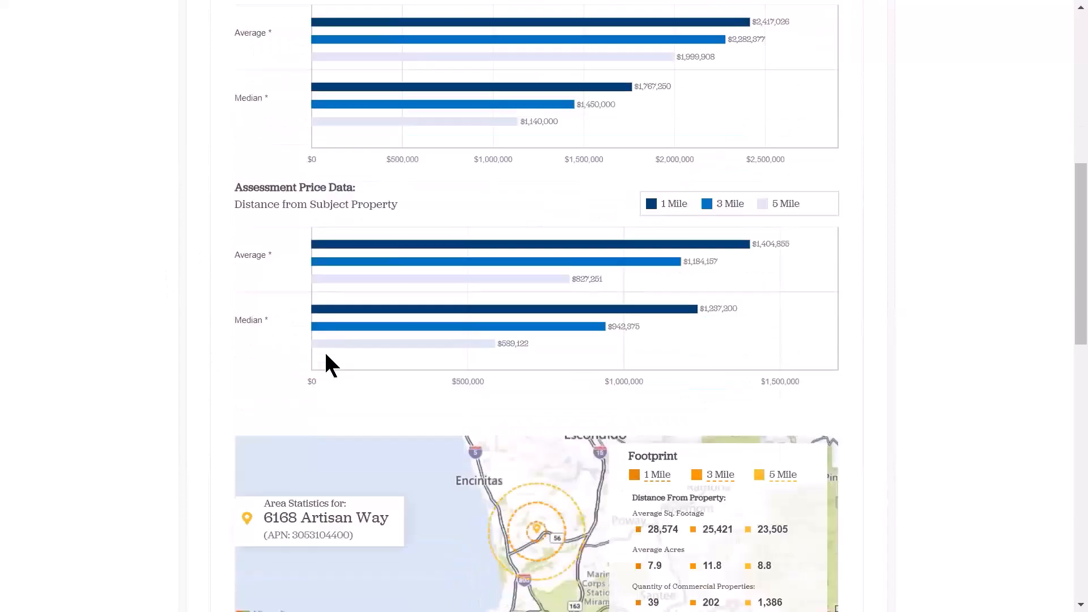
scroll(224, 265, down, 5)
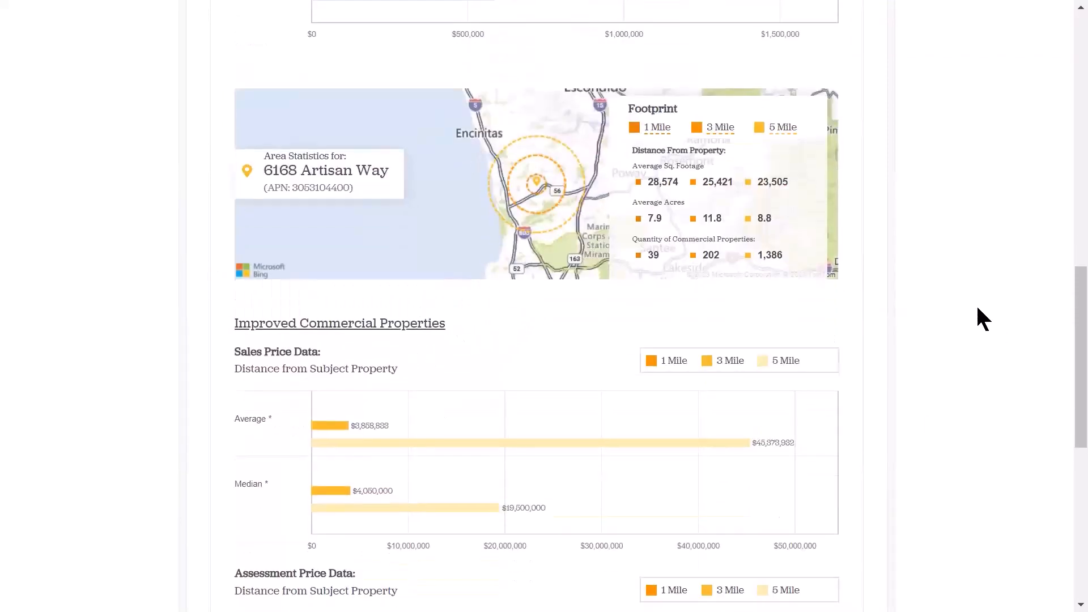
scroll(978, 309, up, 20)
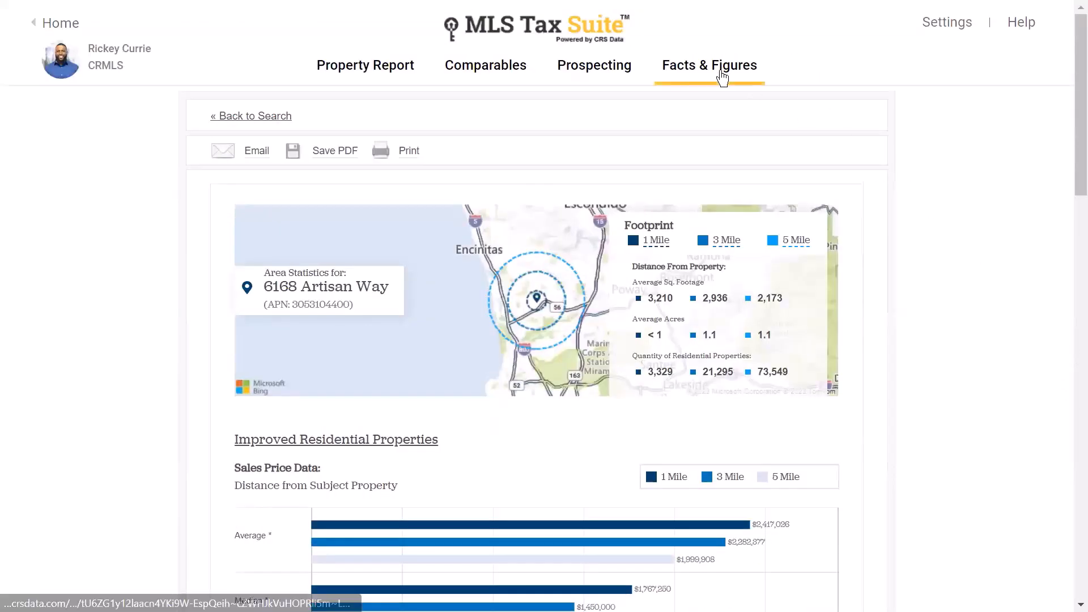
mouse_move(719, 77)
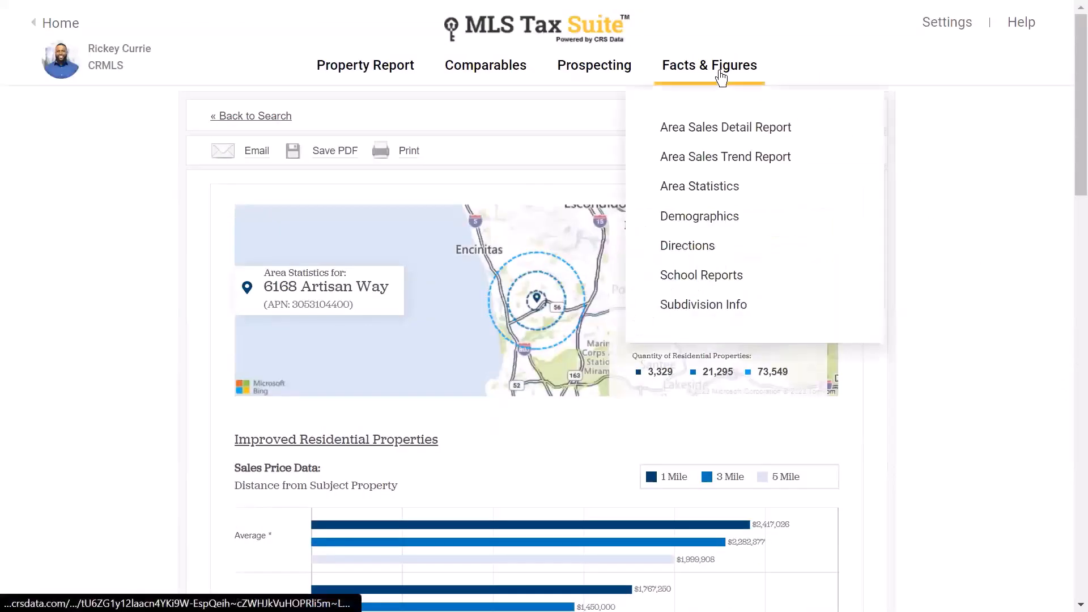
- Open the Population Demographics report, showing total population 3,833, and scroll through its profiles
click(705, 225)
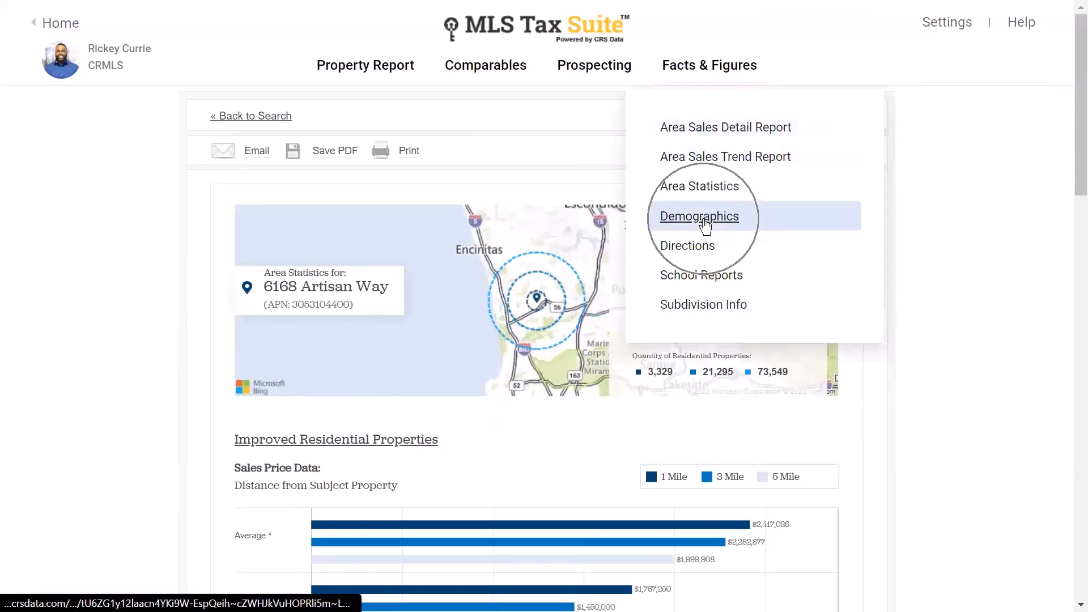
click(706, 225)
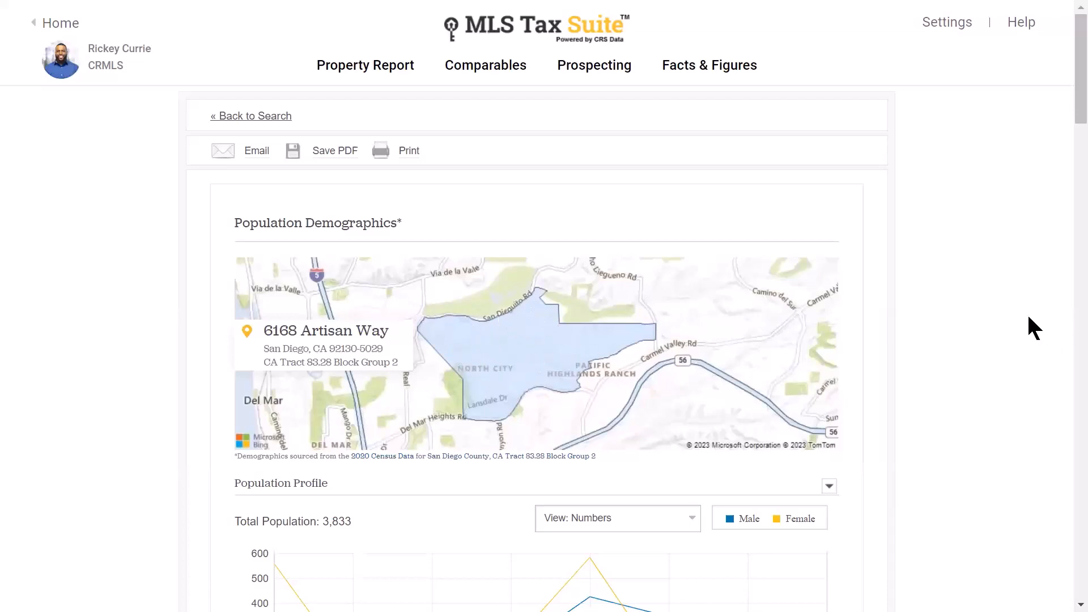
scroll(982, 230, down, 3)
scroll(980, 225, down, 3)
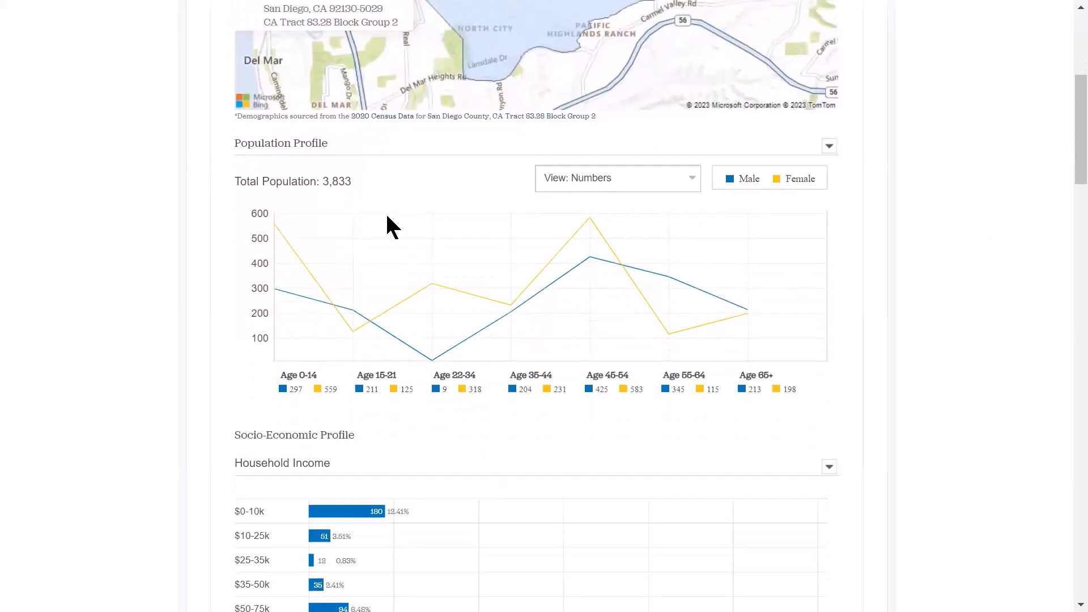
scroll(387, 227, down, 2)
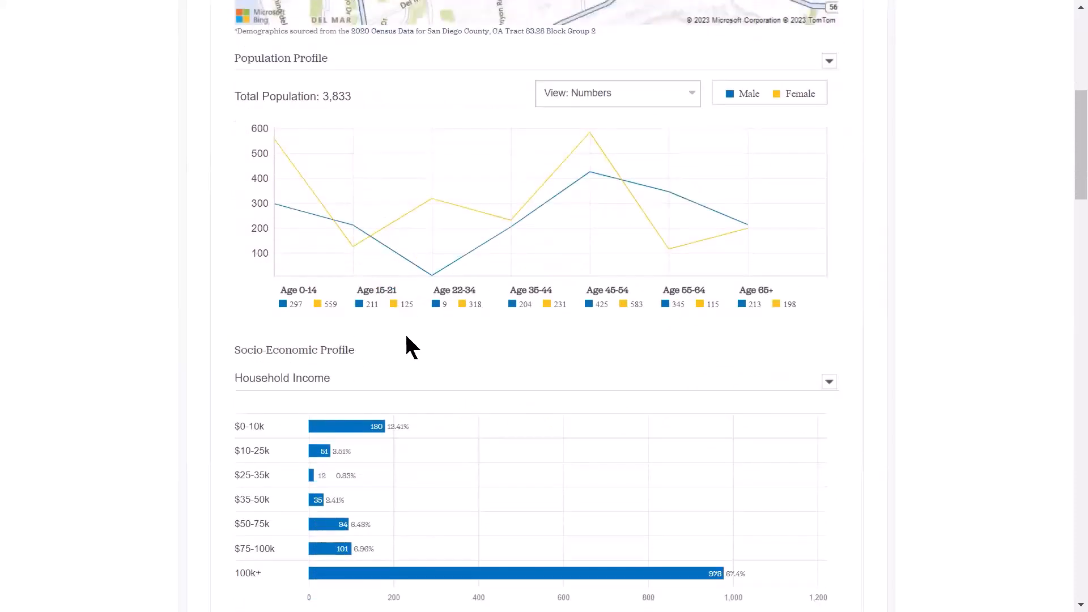
scroll(408, 346, down, 2)
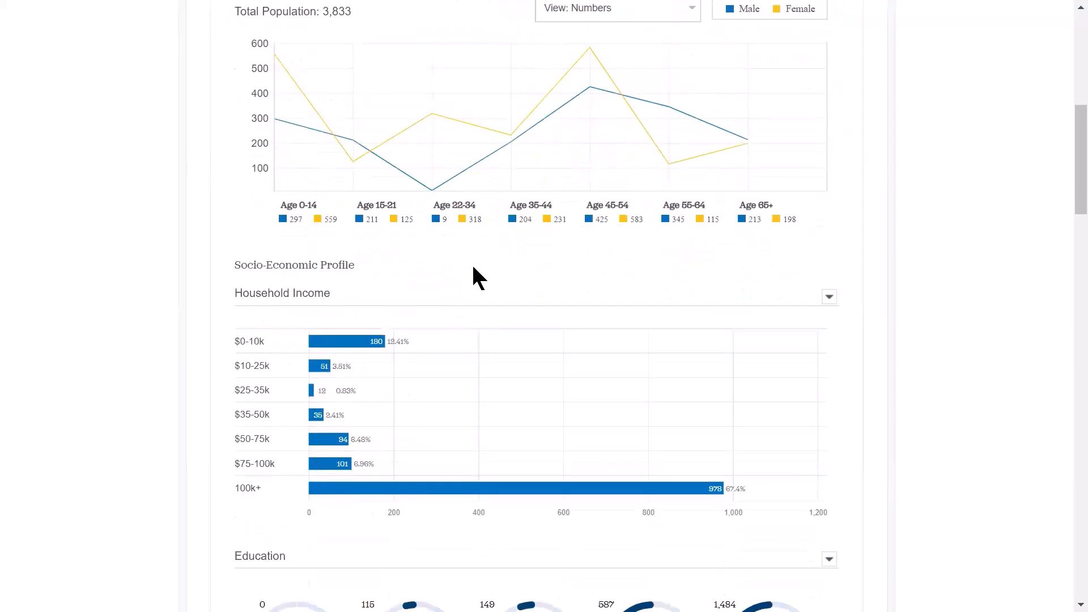
scroll(431, 286, down, 3)
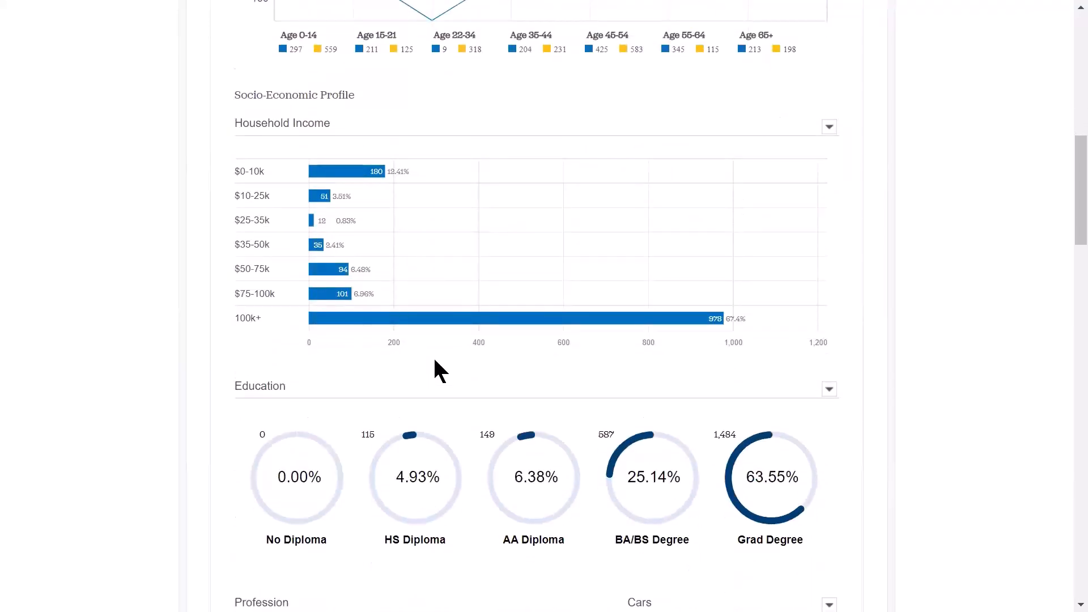
- Collapse the Household Income chart, scroll down through the rent charts, then return to the top
click(830, 129)
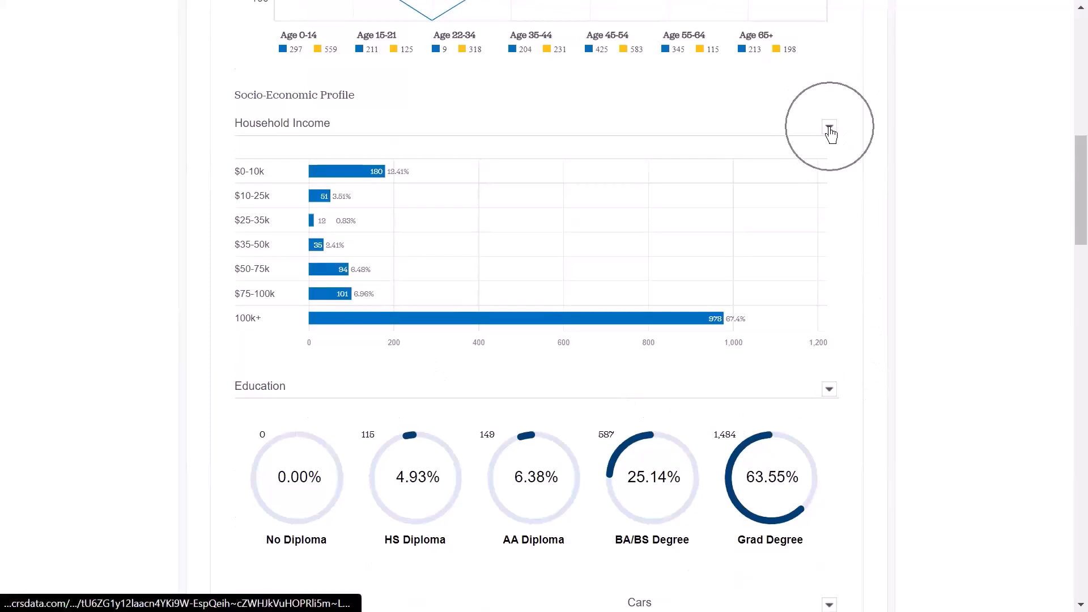
click(830, 130)
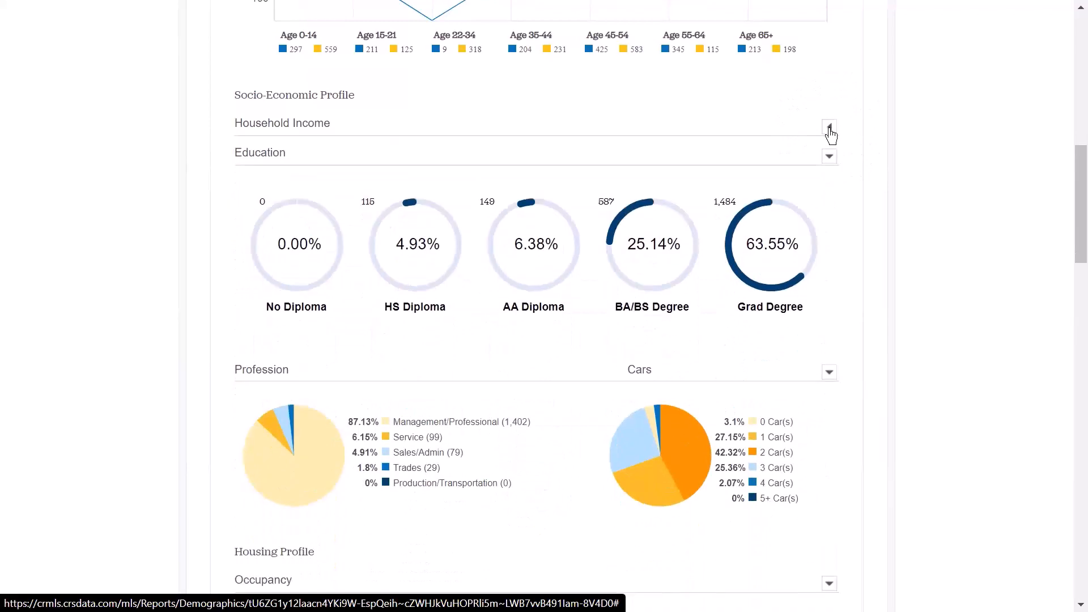
click(830, 129)
scroll(975, 224, down, 7)
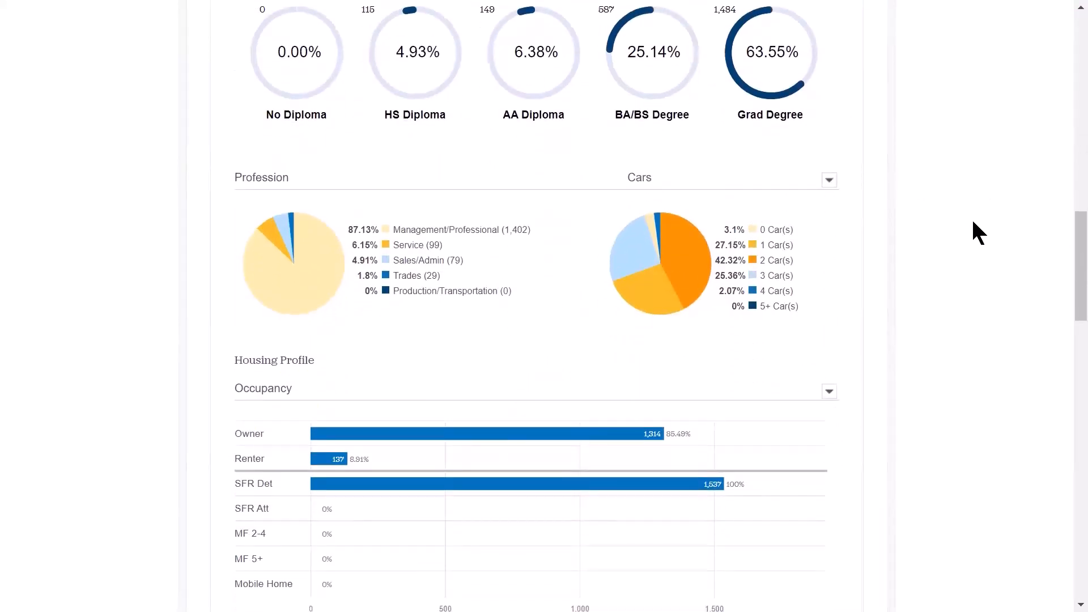
scroll(973, 221, down, 6)
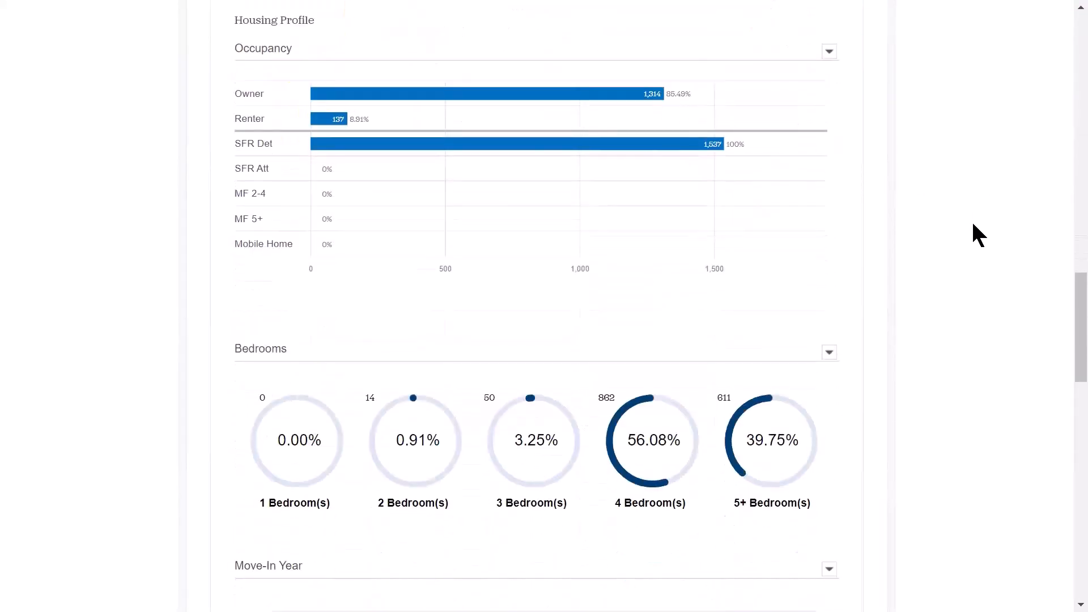
scroll(974, 225, down, 8)
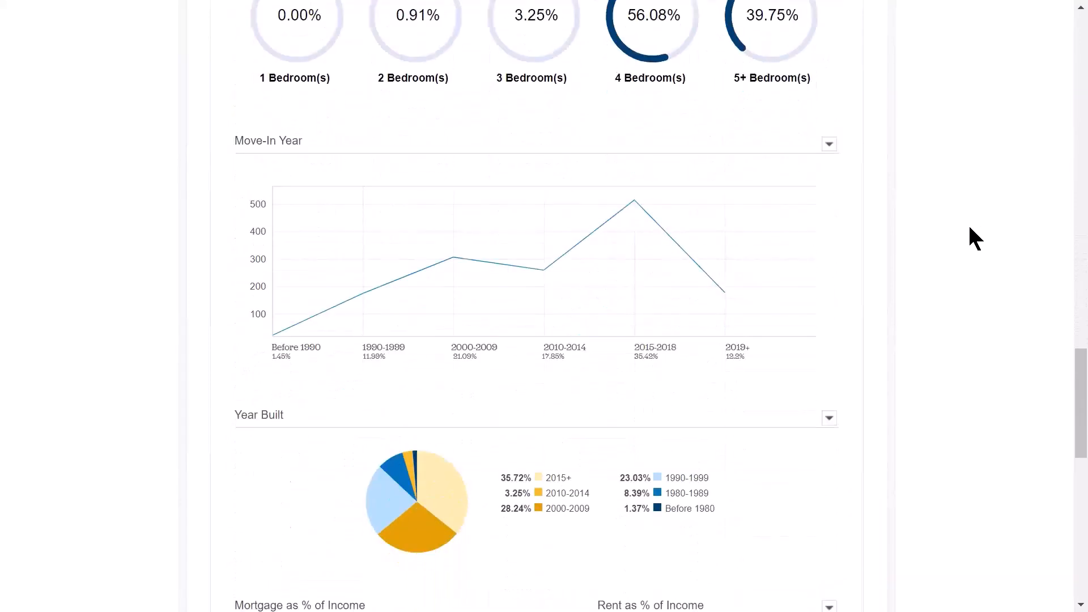
scroll(969, 227, down, 9)
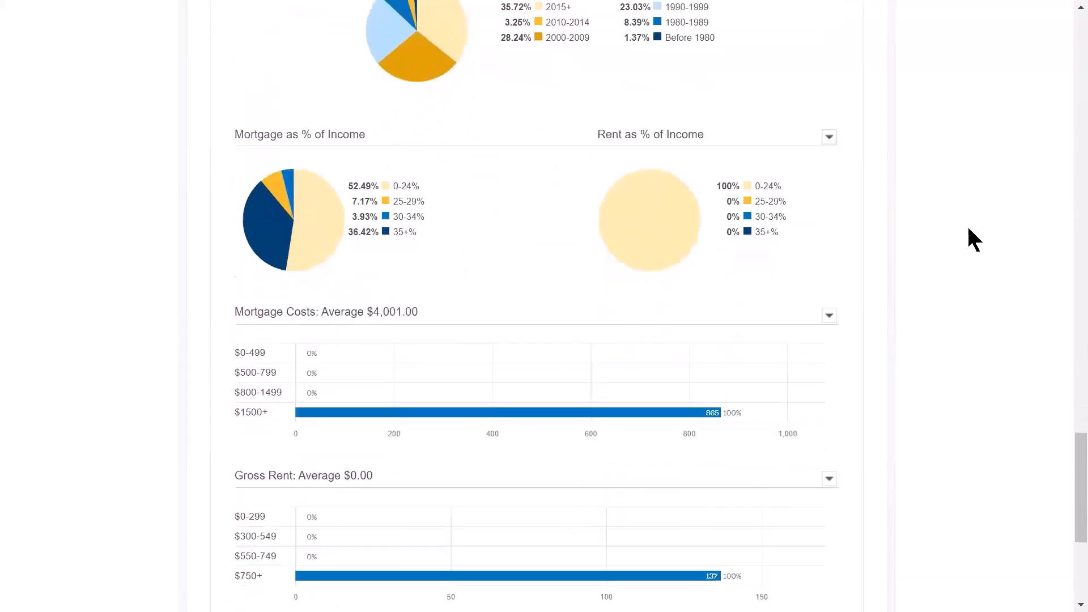
scroll(973, 239, down, 4)
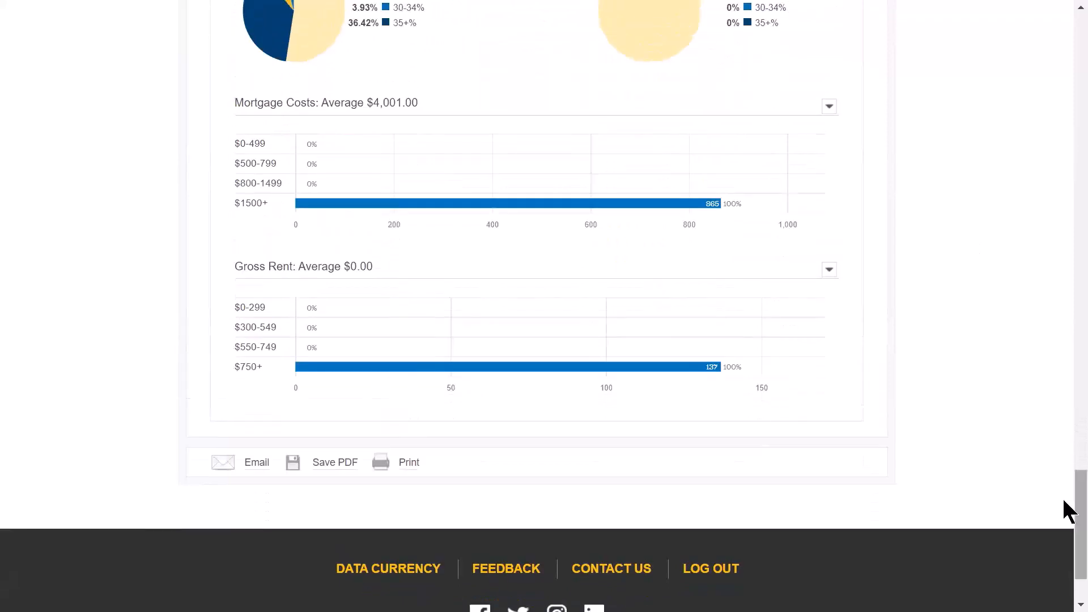
drag(1077, 491, 1077, 21)
- Open Facts & Figures > Subdivision Info, note the not-available message, and go Home
mouse_move(741, 67)
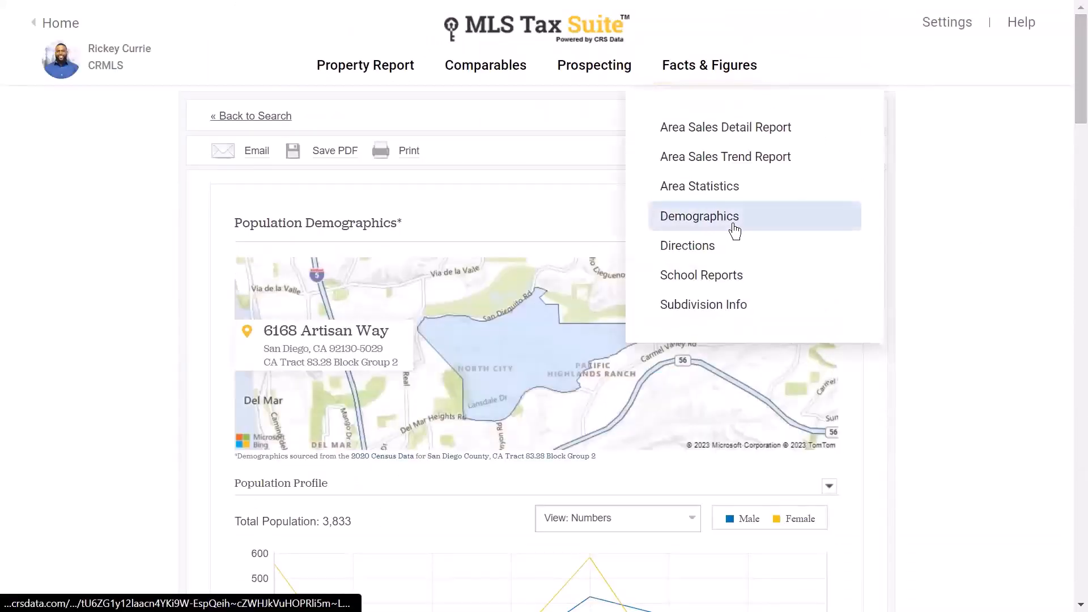
click(695, 249)
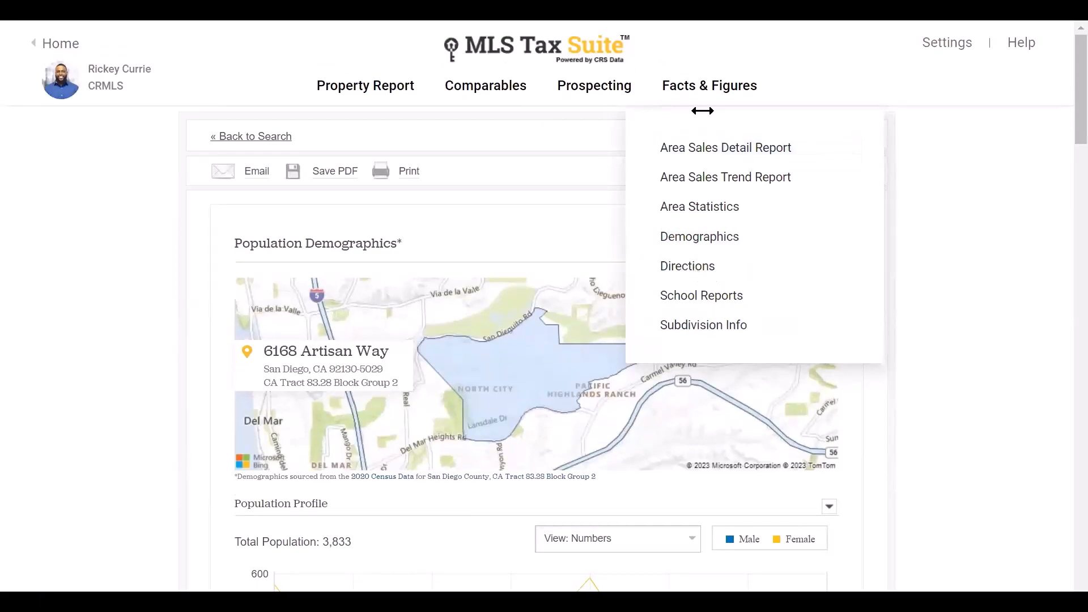
click(726, 299)
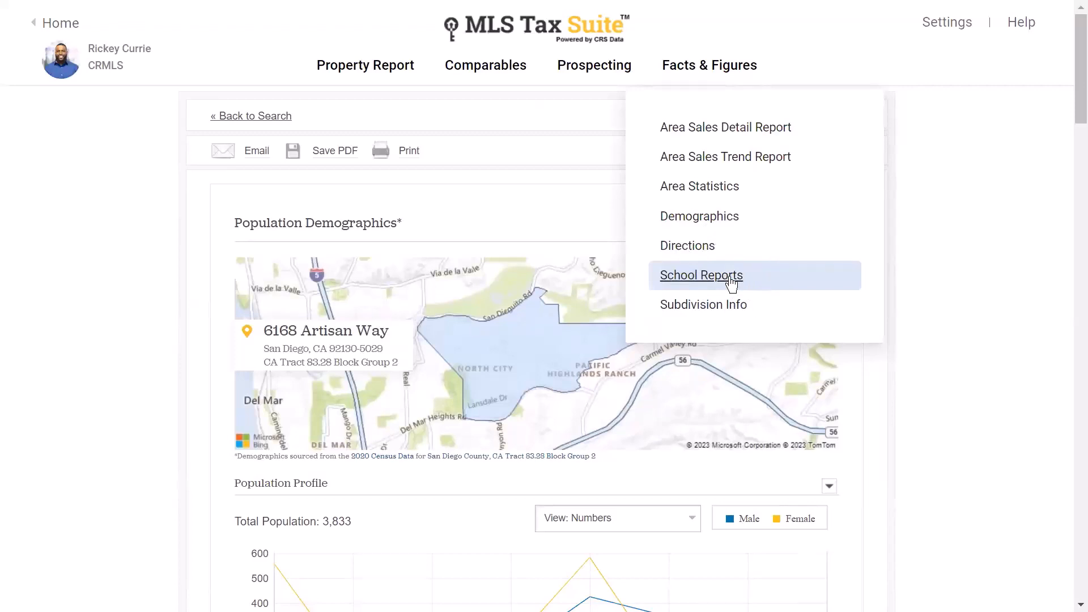
click(716, 318)
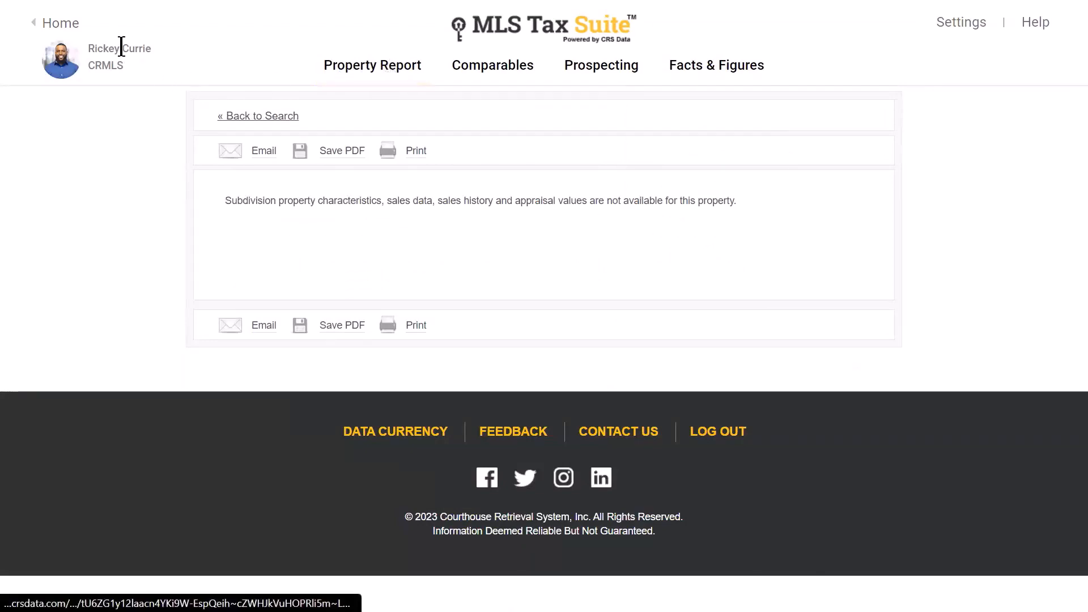
click(69, 27)
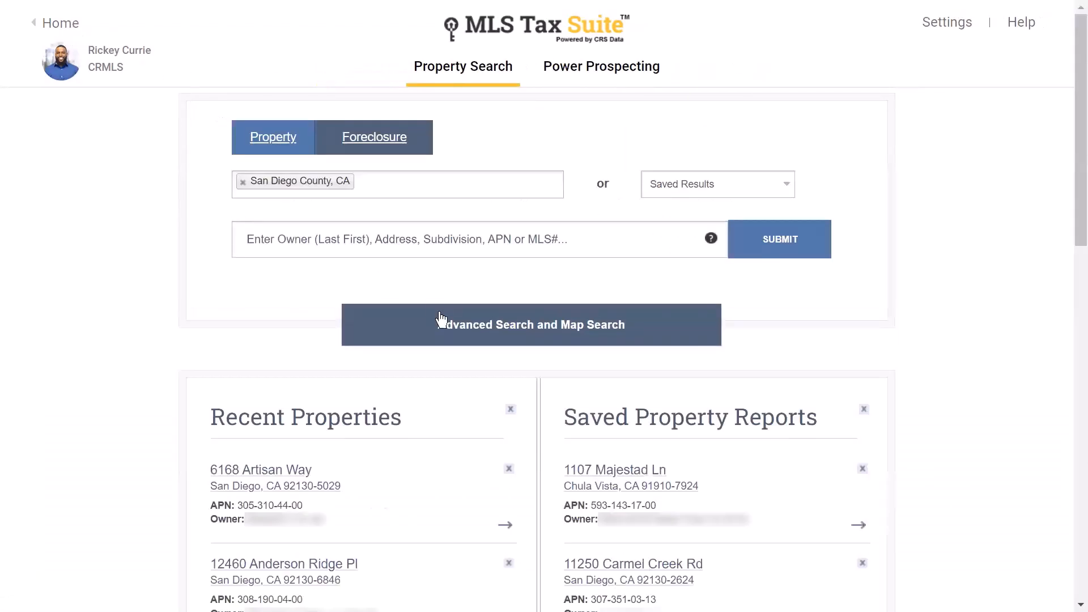
- Open the saved Chula Vista property report, read its Rancho Del Rey Phase 4 Unit 1 subdivision info, then go Home
click(603, 476)
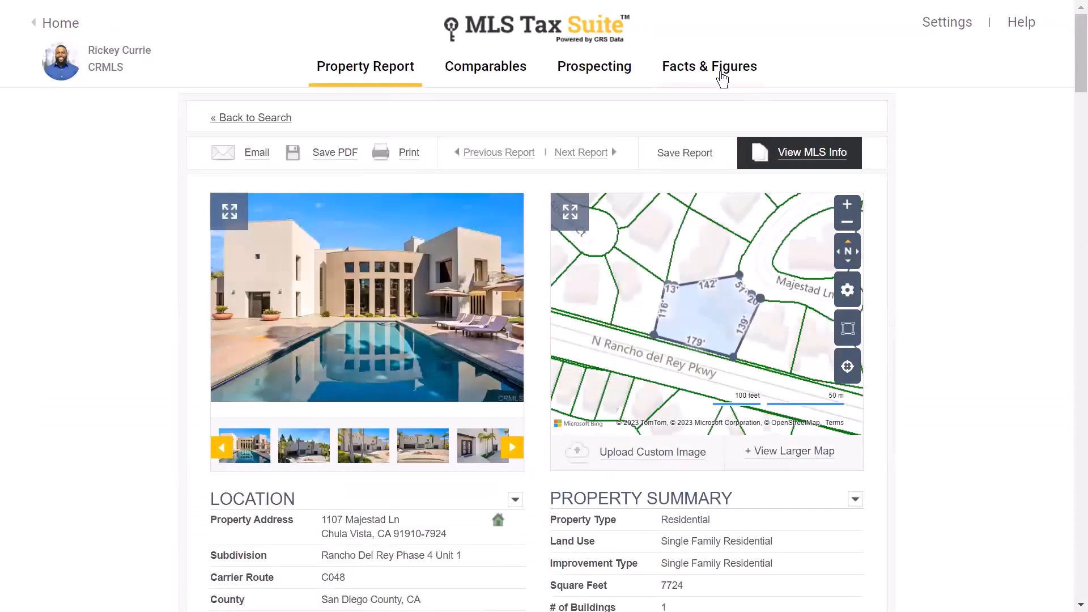
mouse_move(722, 72)
click(720, 309)
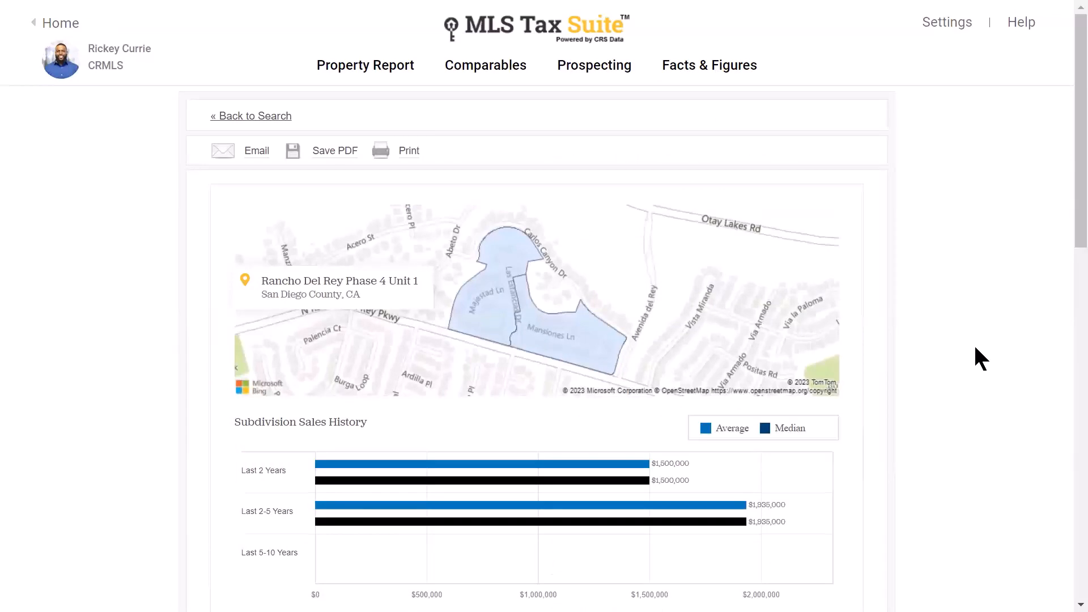
scroll(976, 348, down, 6)
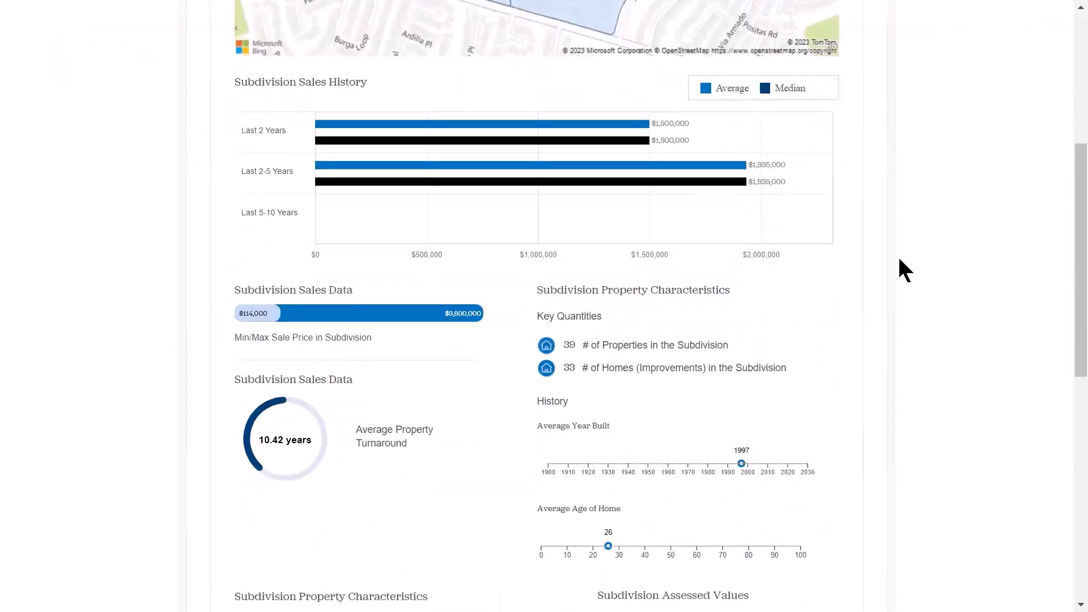
scroll(975, 224, down, 2)
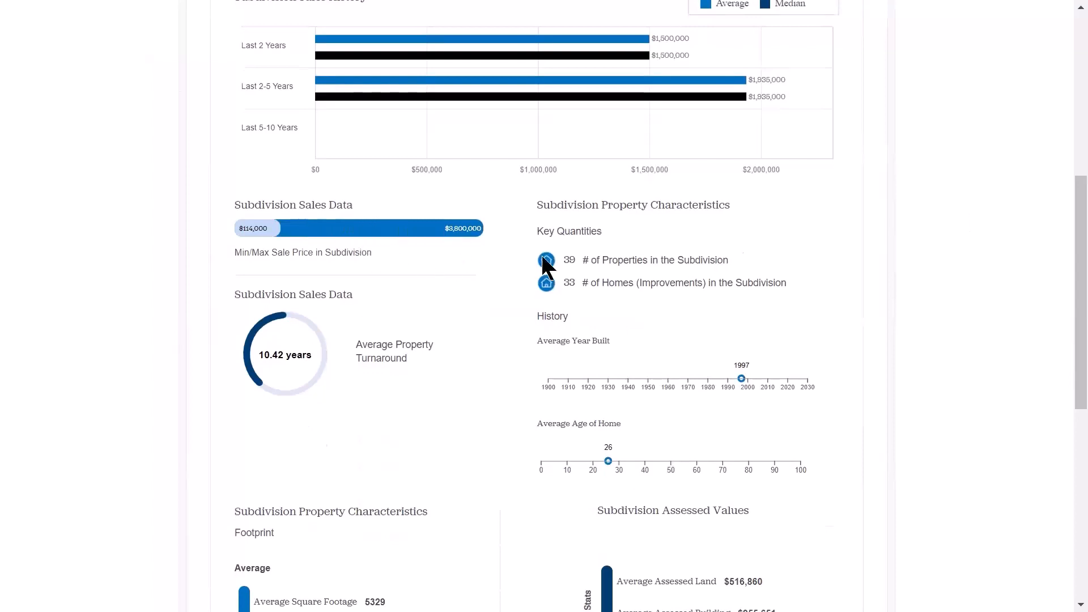
scroll(553, 264, down, 2)
scroll(525, 269, down, 2)
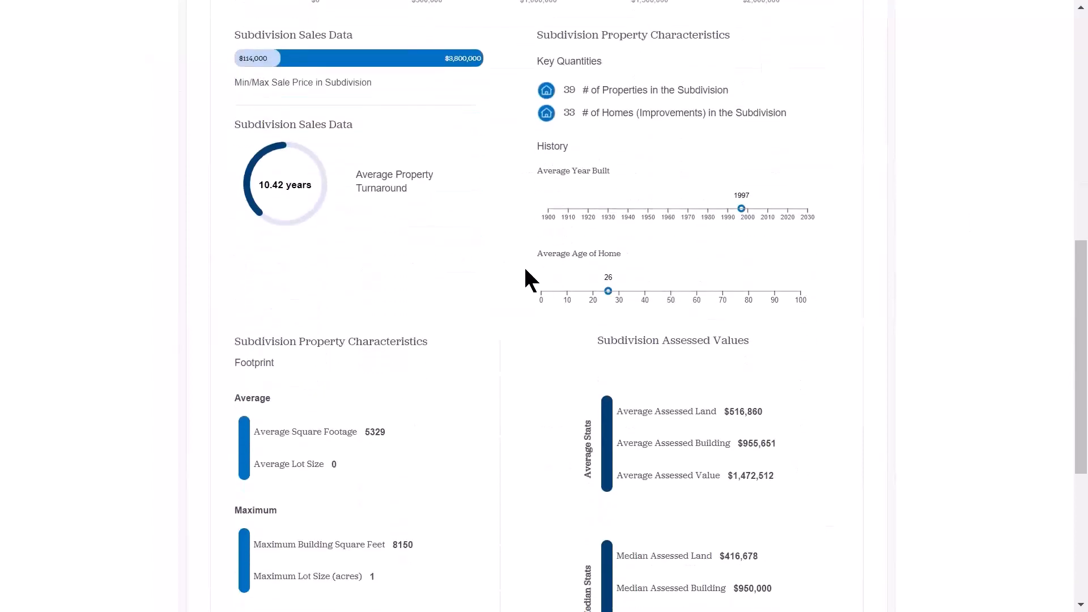
scroll(524, 265, down, 2)
scroll(527, 263, down, 2)
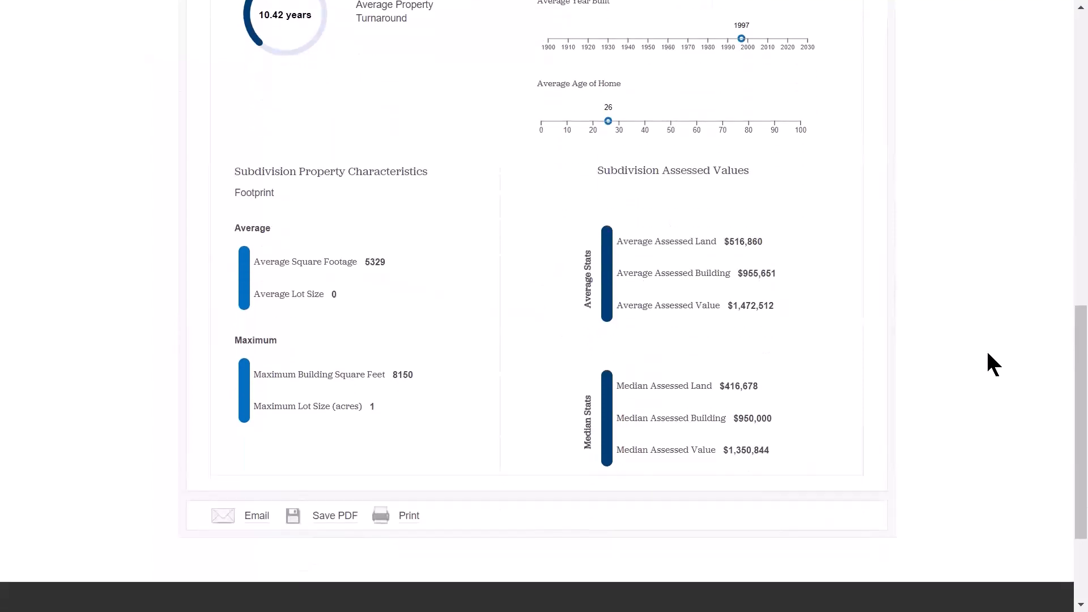
scroll(995, 348, up, 12)
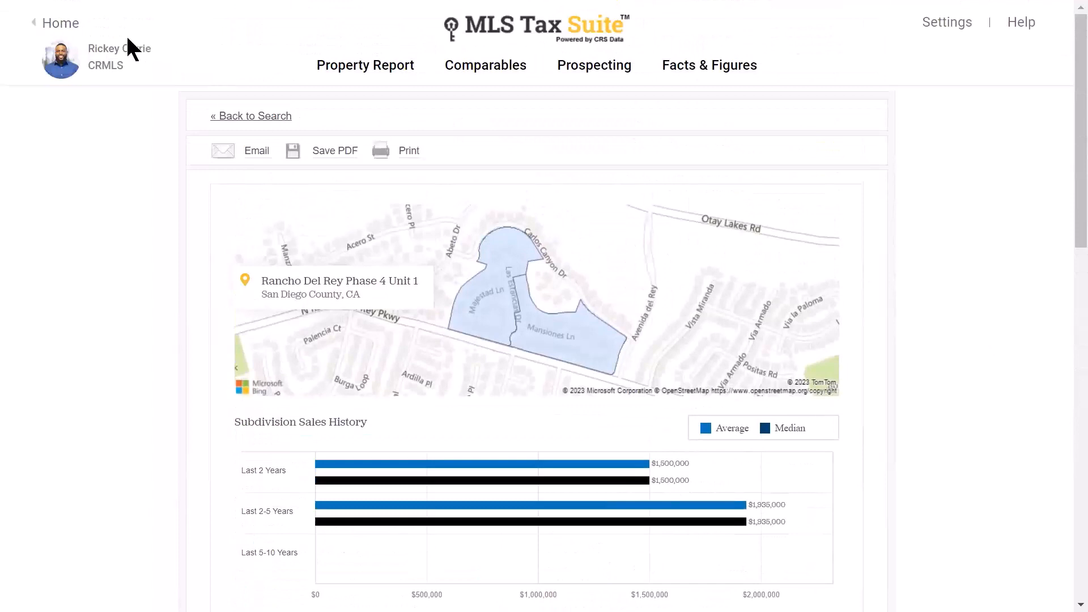
click(64, 25)
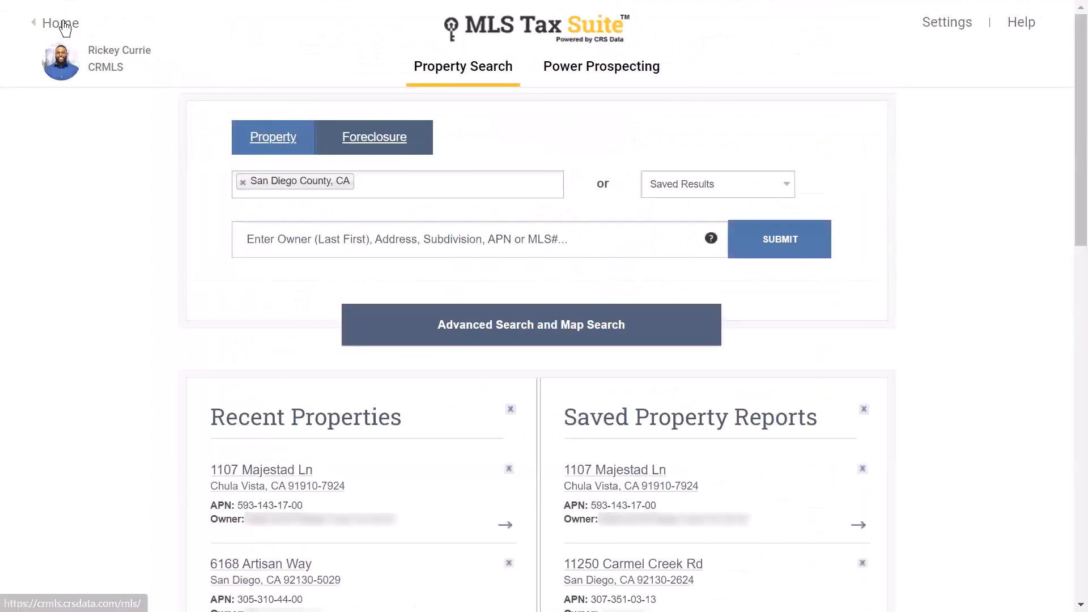